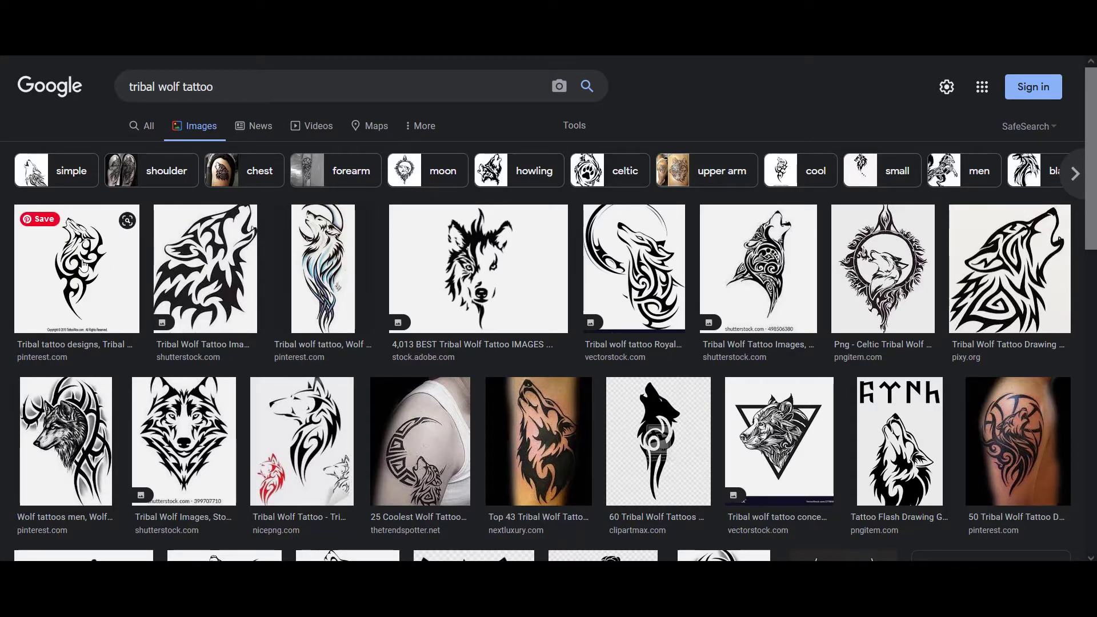
Preview several tribal wolf tattoo images from the search results as style references
left_click(83, 267)
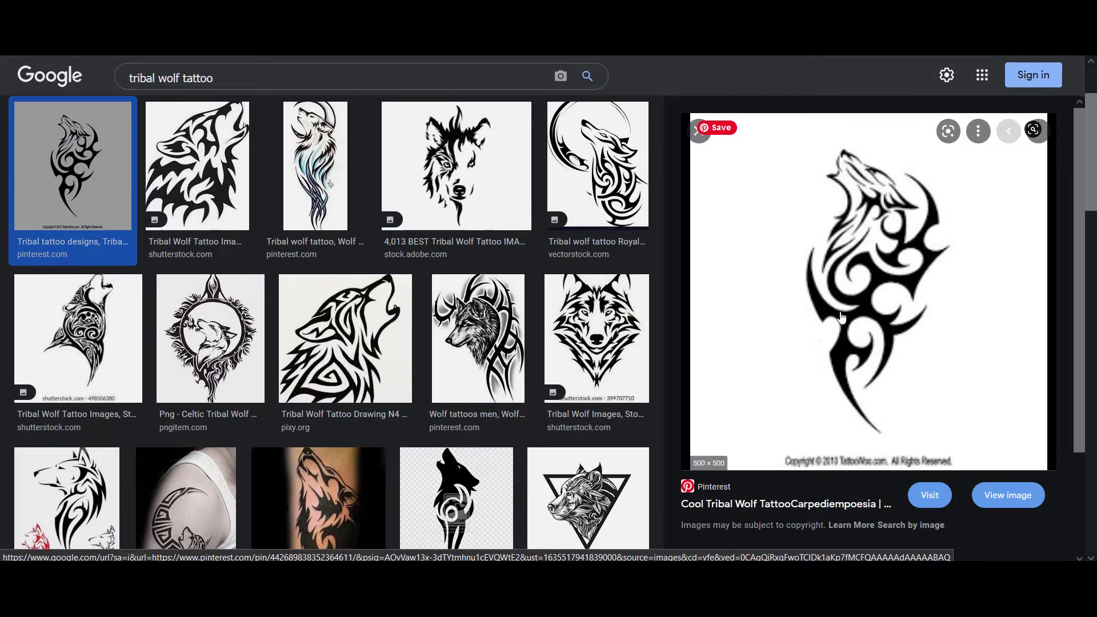
left_click(345, 339)
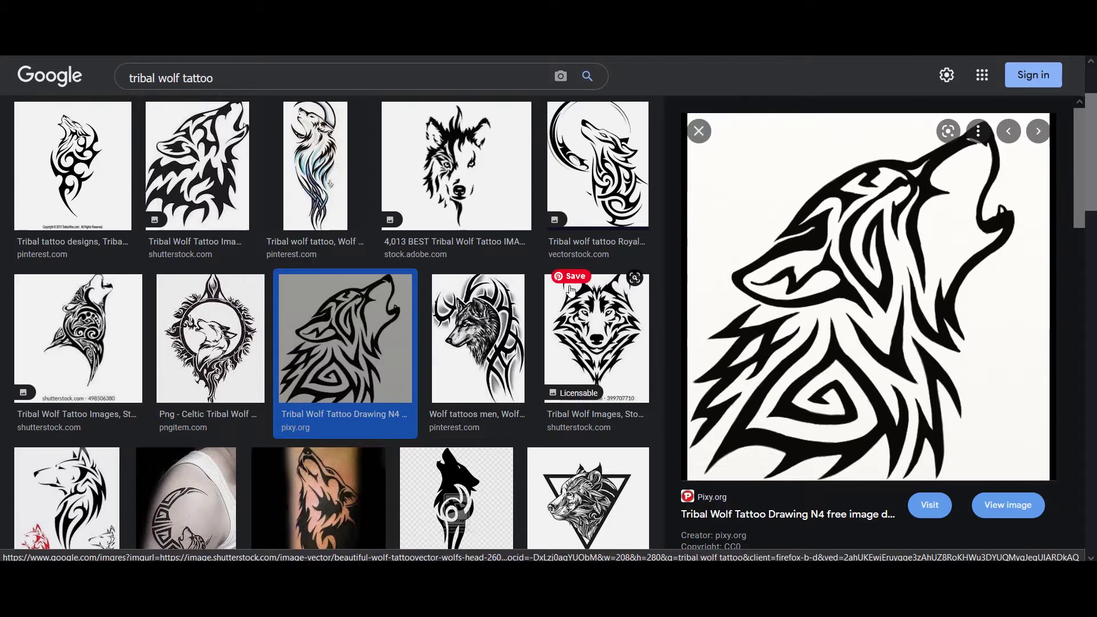
left_click(595, 336)
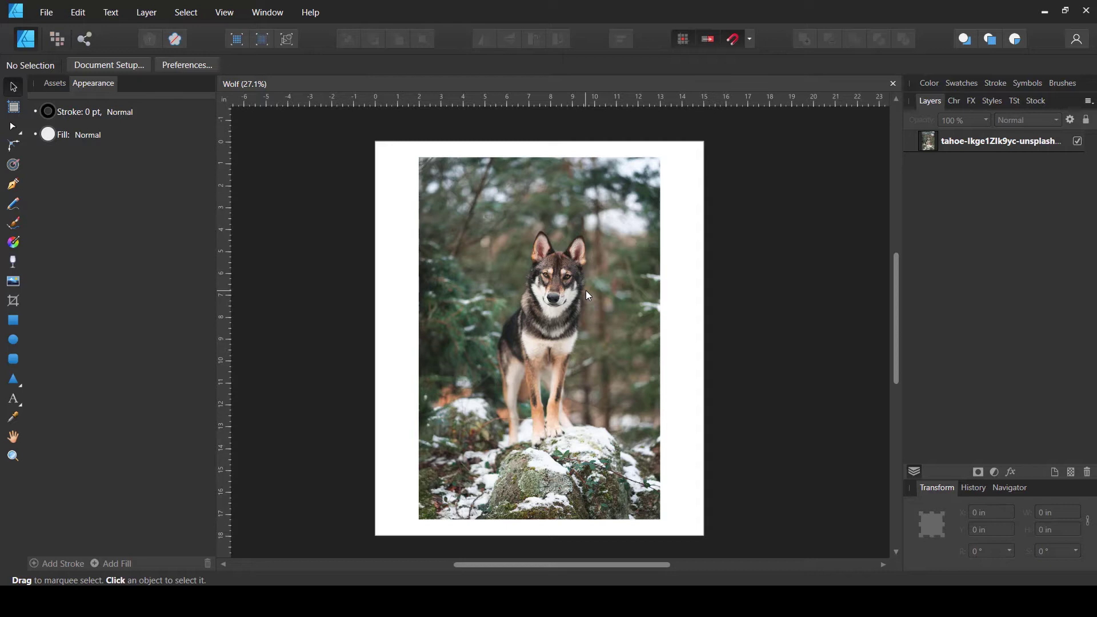
In Affinity Designer, enlarge the wolf photo to about 21.7 by 32.5 in so it extends beyond the page edges
left_click(583, 357)
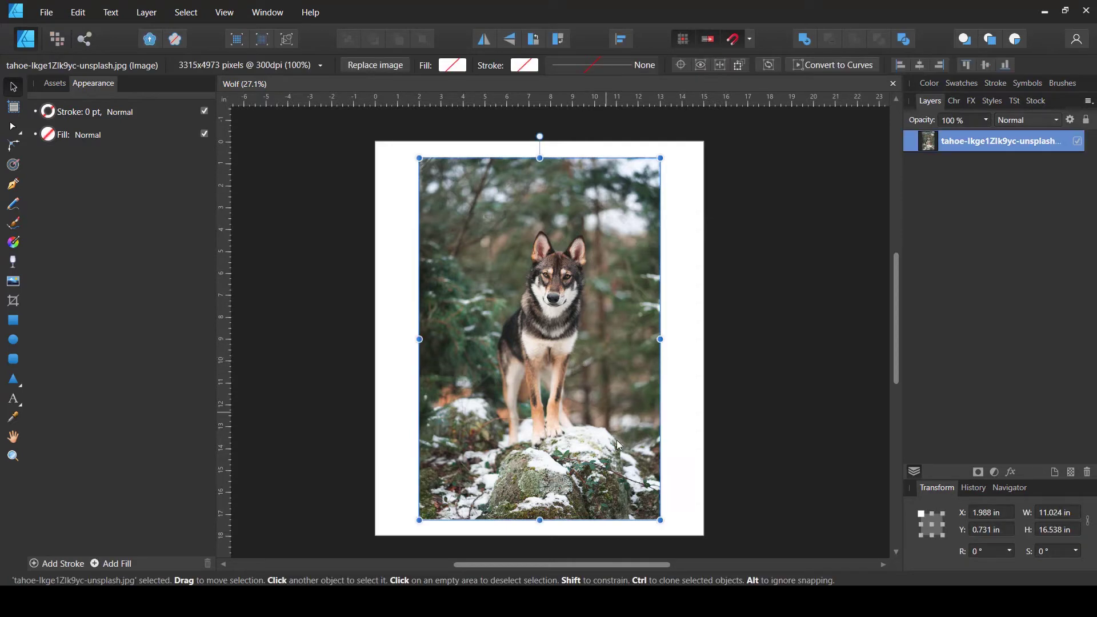
left_click_drag(660, 520, 761, 559)
scroll(481, 292, "up", 3)
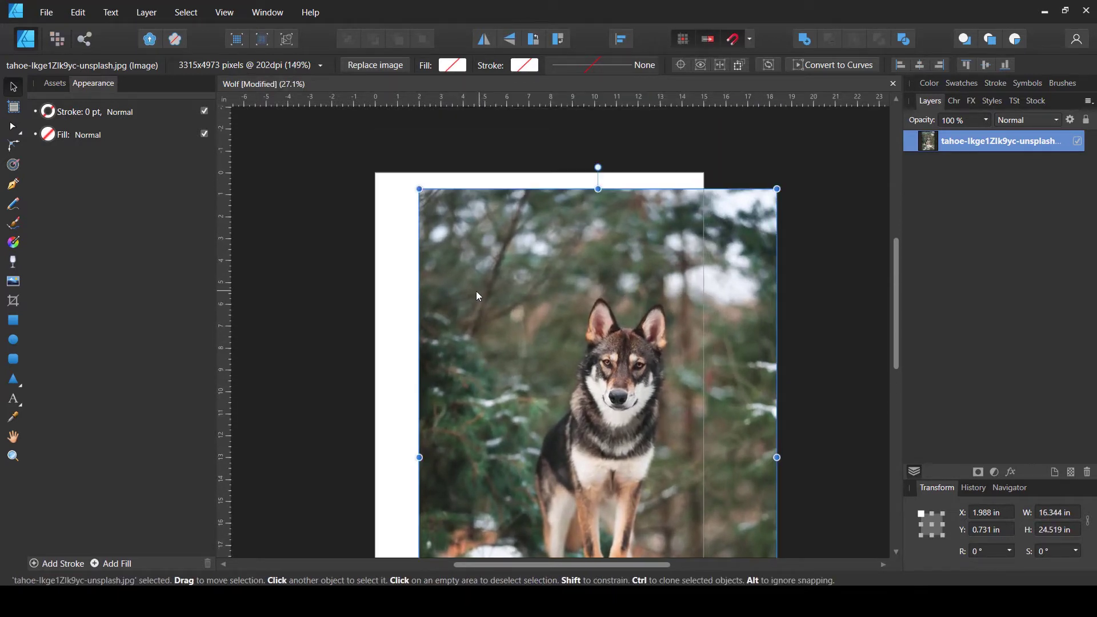
left_click_drag(430, 194, 312, 19)
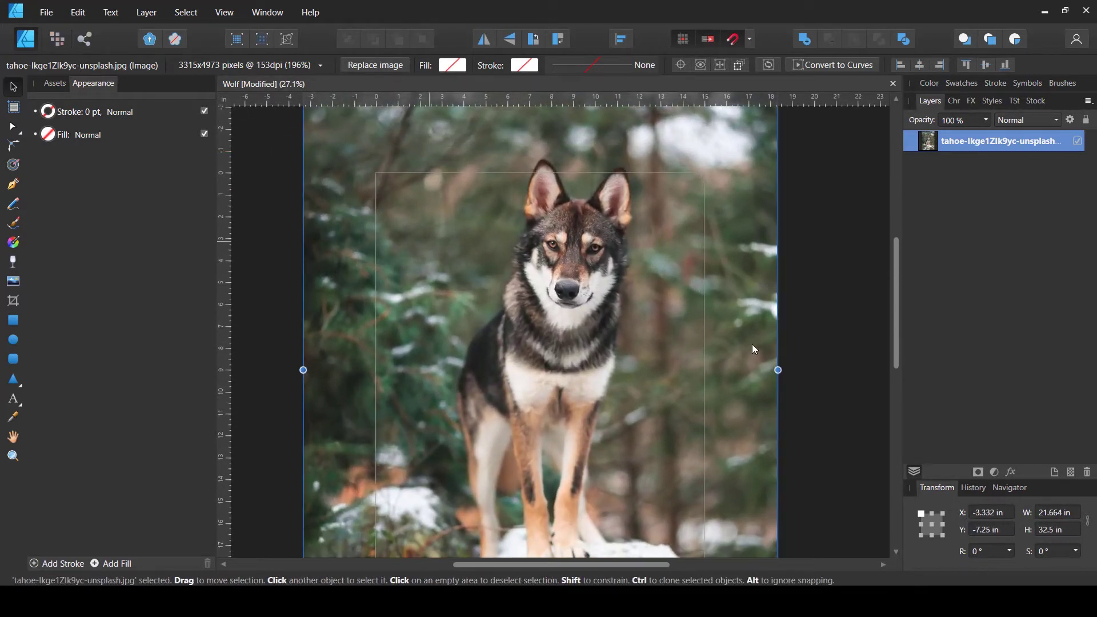
Rotate the wolf photo to about 4° to straighten the animal's head
scroll(664, 372, "down", 3)
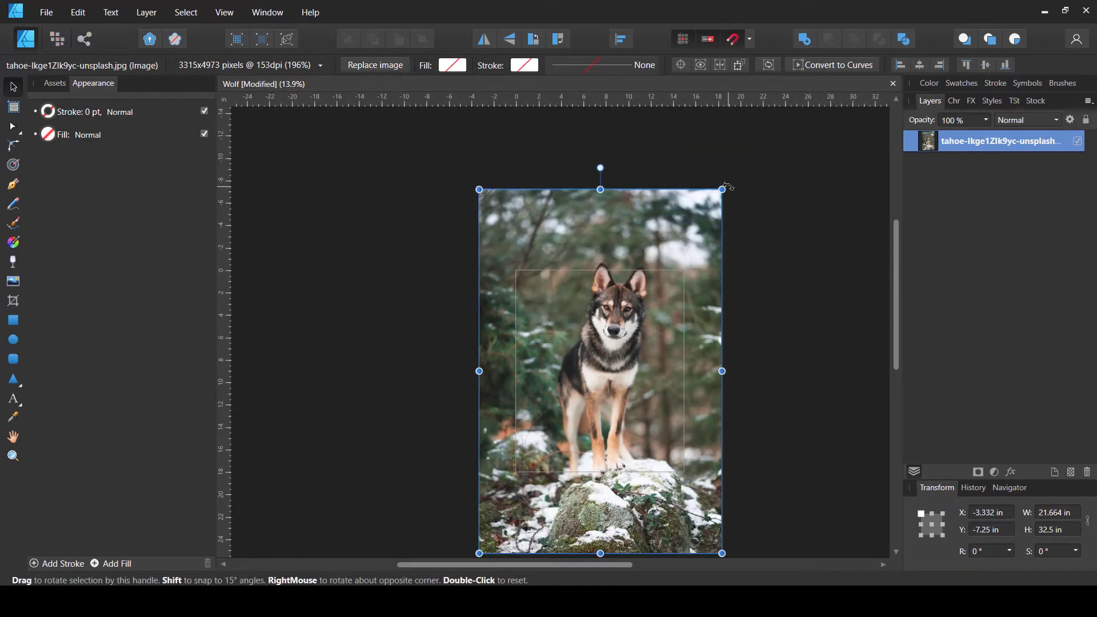
left_click_drag(728, 186, 713, 174)
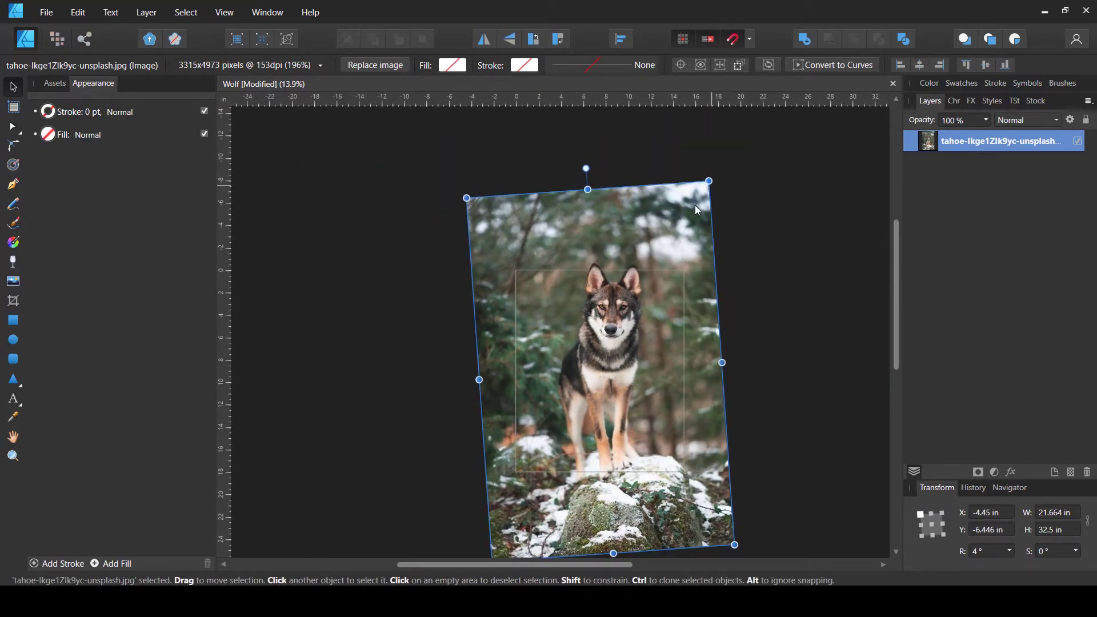
scroll(629, 309, "up", 1)
scroll(614, 336, "down", 1)
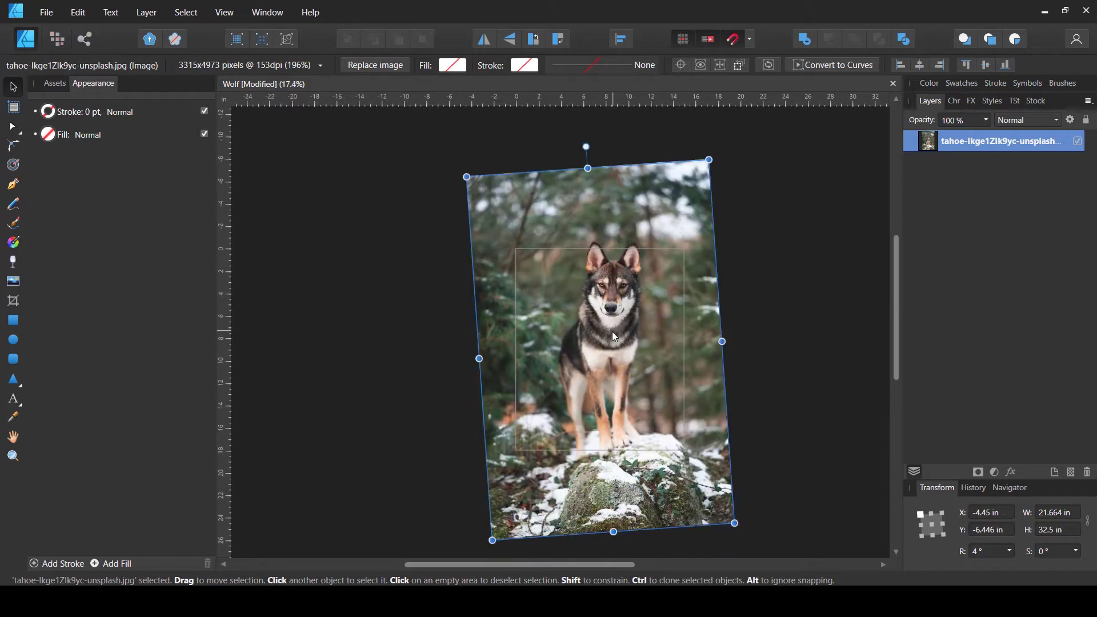
scroll(615, 336, "up", 3)
scroll(619, 292, "up", 1)
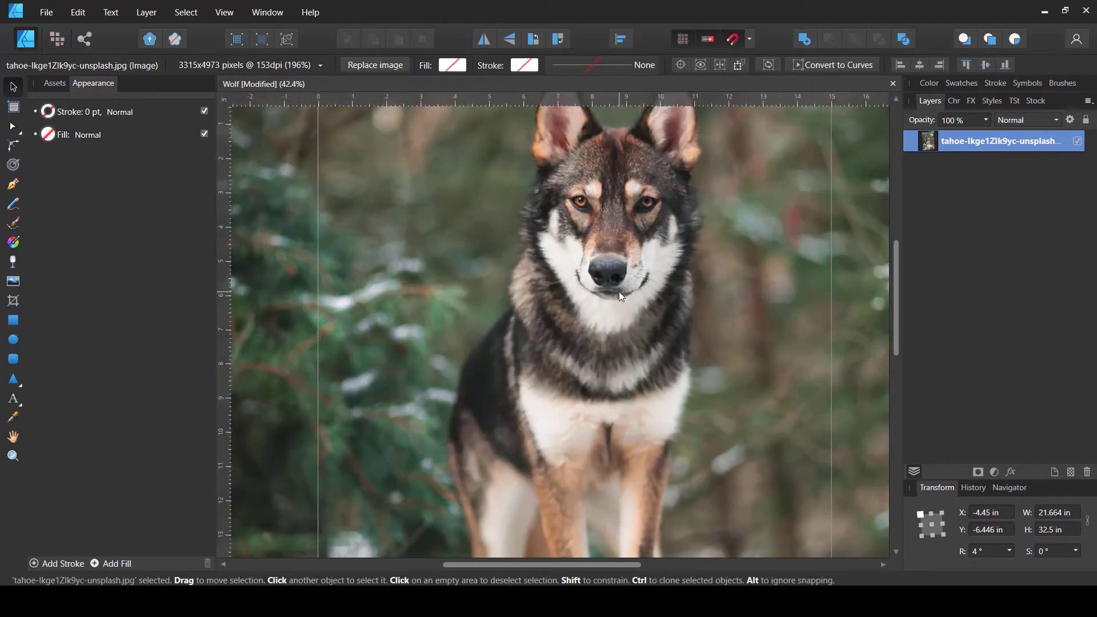
Enlarge the wolf photo to about 37.6 by 56.5 in and reposition it so the head fills the page
scroll(617, 291, "down", 3)
scroll(616, 294, "down", 2)
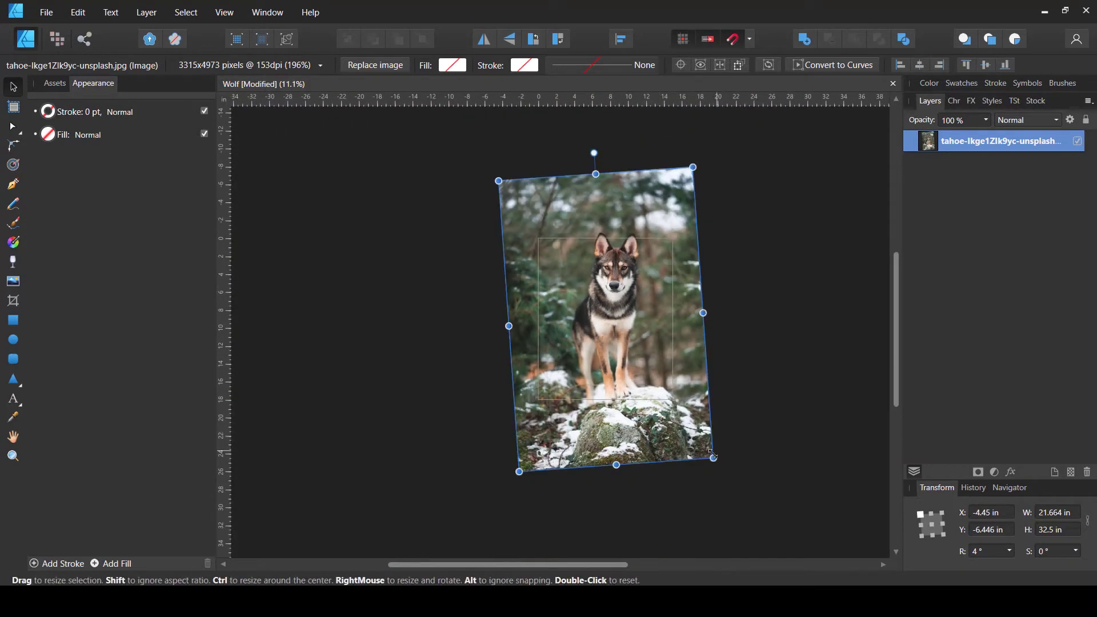
left_click_drag(713, 458, 847, 560)
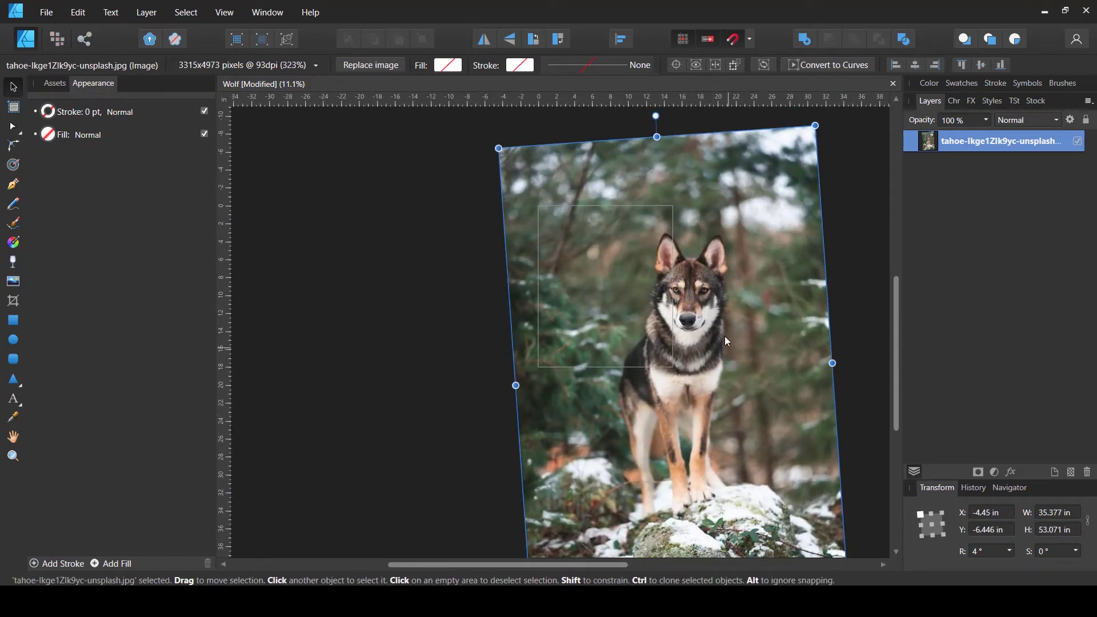
left_click_drag(721, 335, 597, 317)
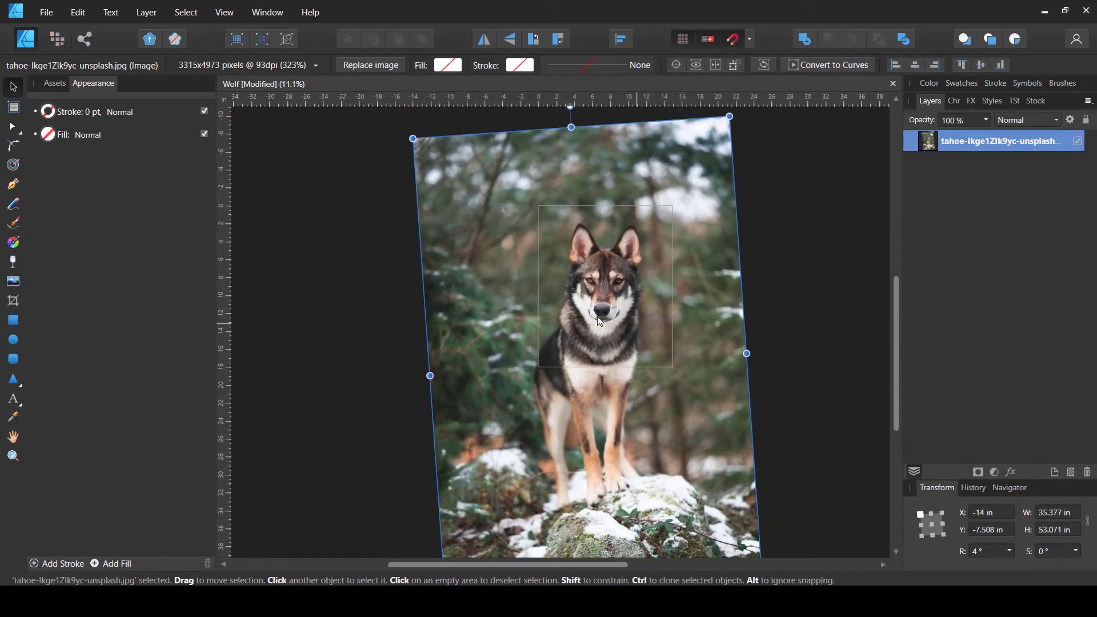
mouse_move(413, 138)
left_mouse_down()
mouse_move(392, 108)
mouse_move(400, 126)
left_mouse_up()
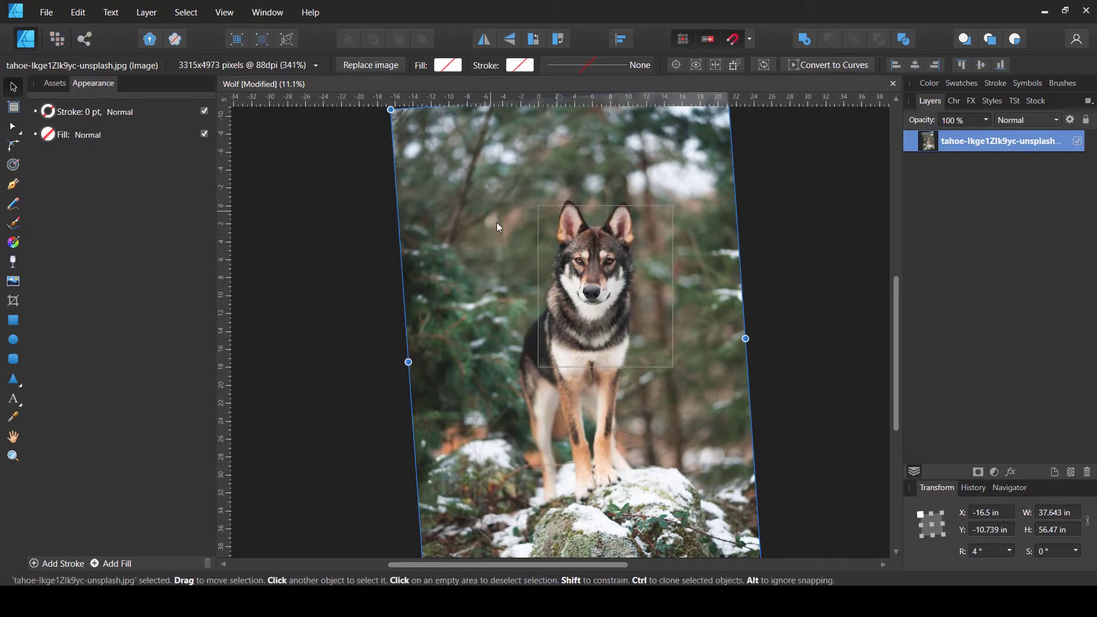
left_click_drag(500, 232, 502, 230)
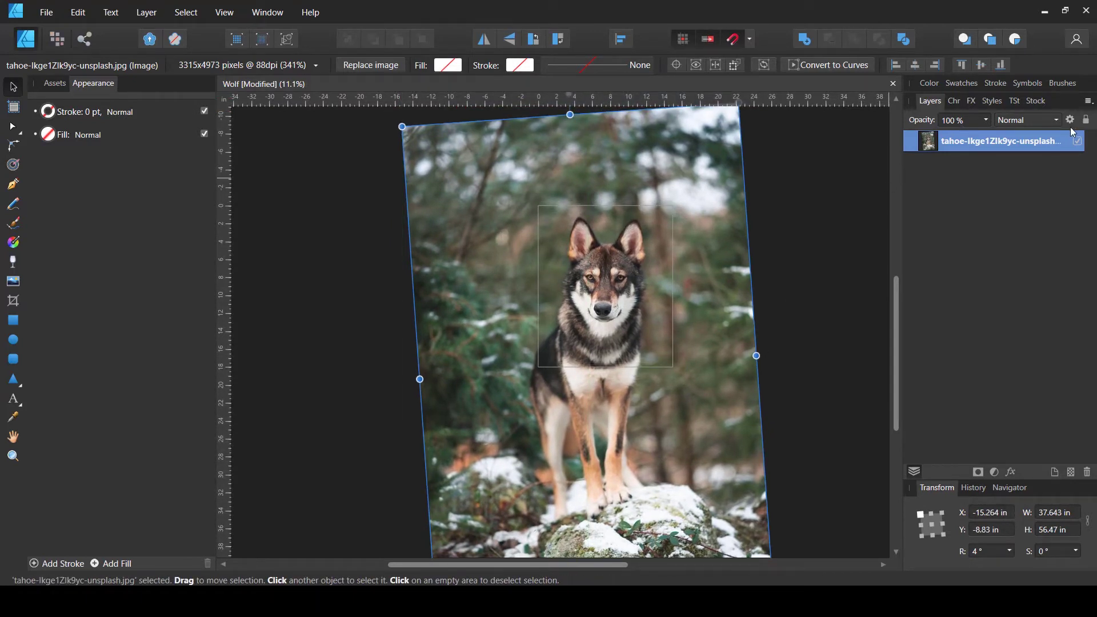
Lock the wolf photo layer
left_click(1085, 119)
left_click(618, 294)
scroll(610, 293, "up", 3)
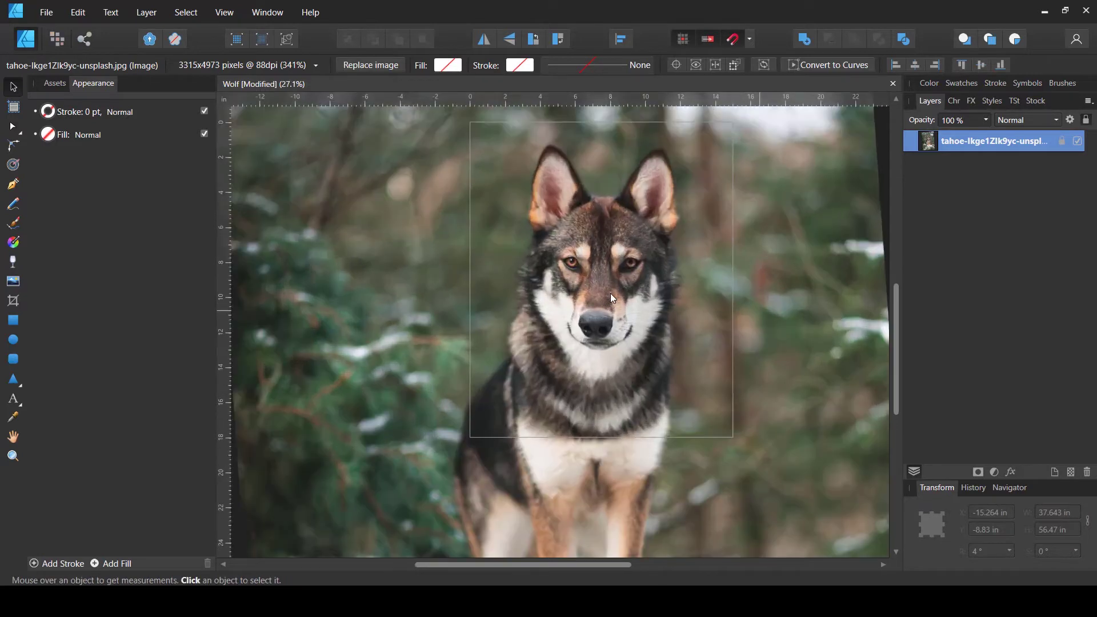
scroll(734, 289, "up", 2)
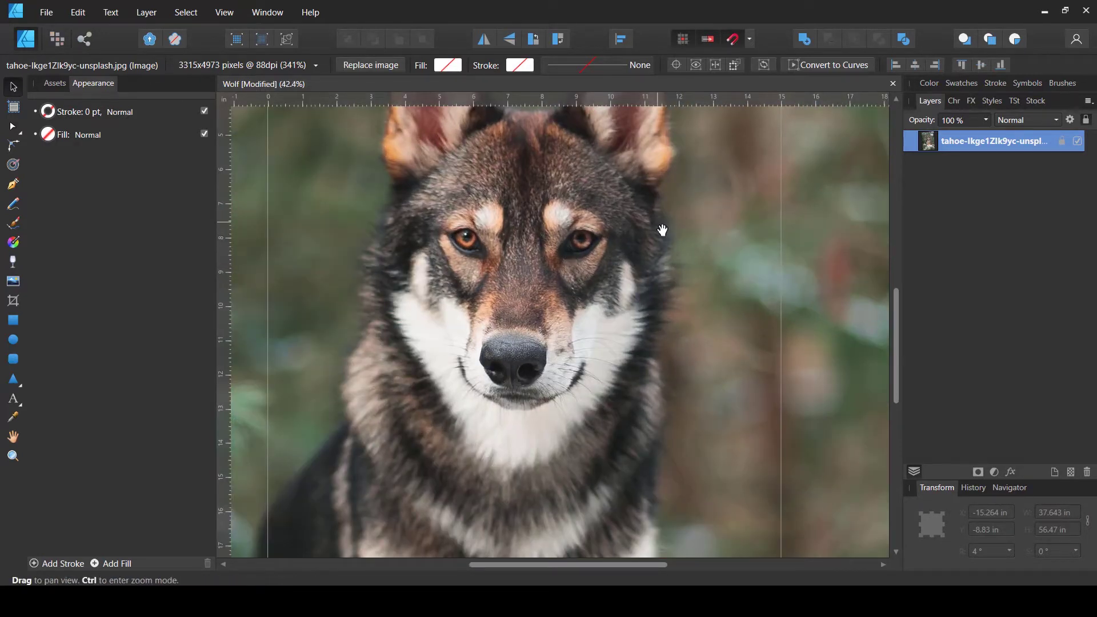
left_click_drag(663, 228, 670, 311)
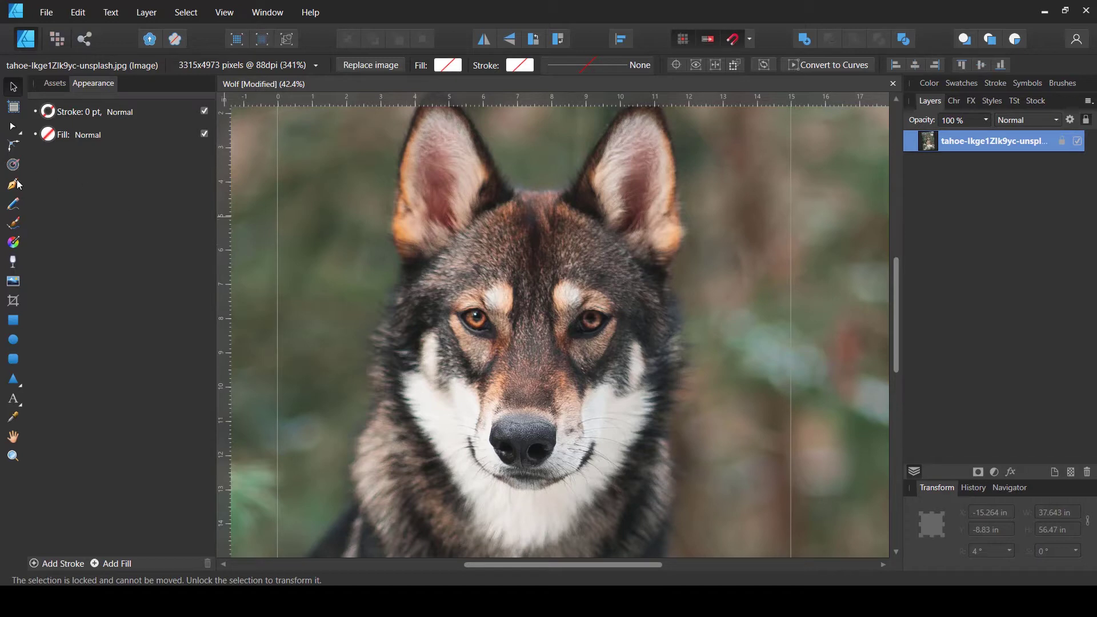
Draw a rectangle about 7.25 by 18 in over the right part of the page, with one edge down the wolf's face
left_click(13, 320)
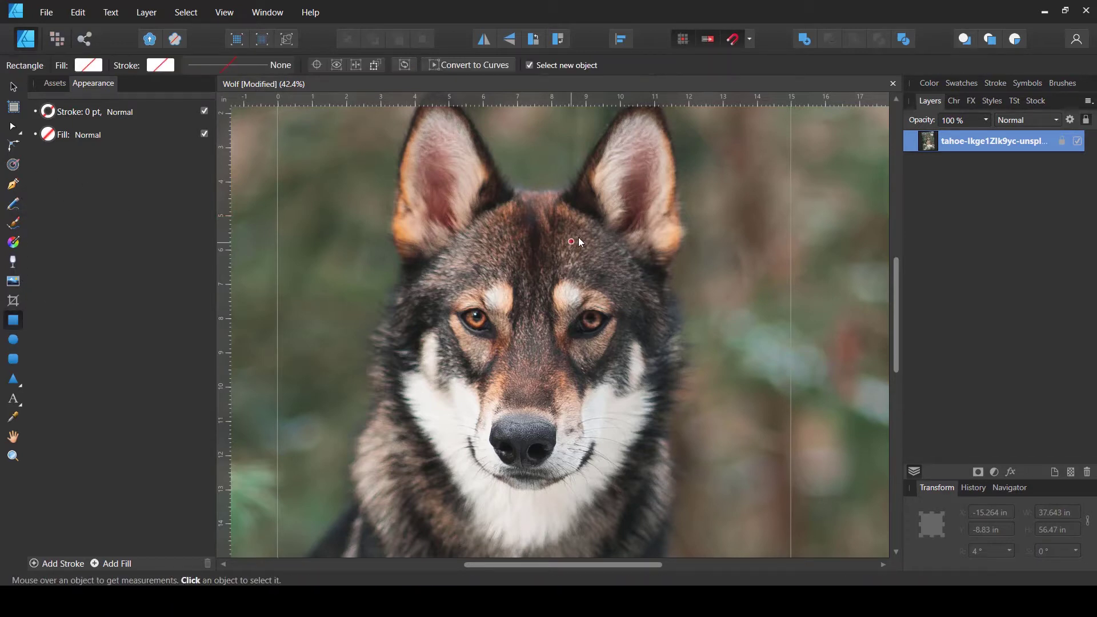
scroll(579, 234, "down", 2)
scroll(569, 156, "up", 1)
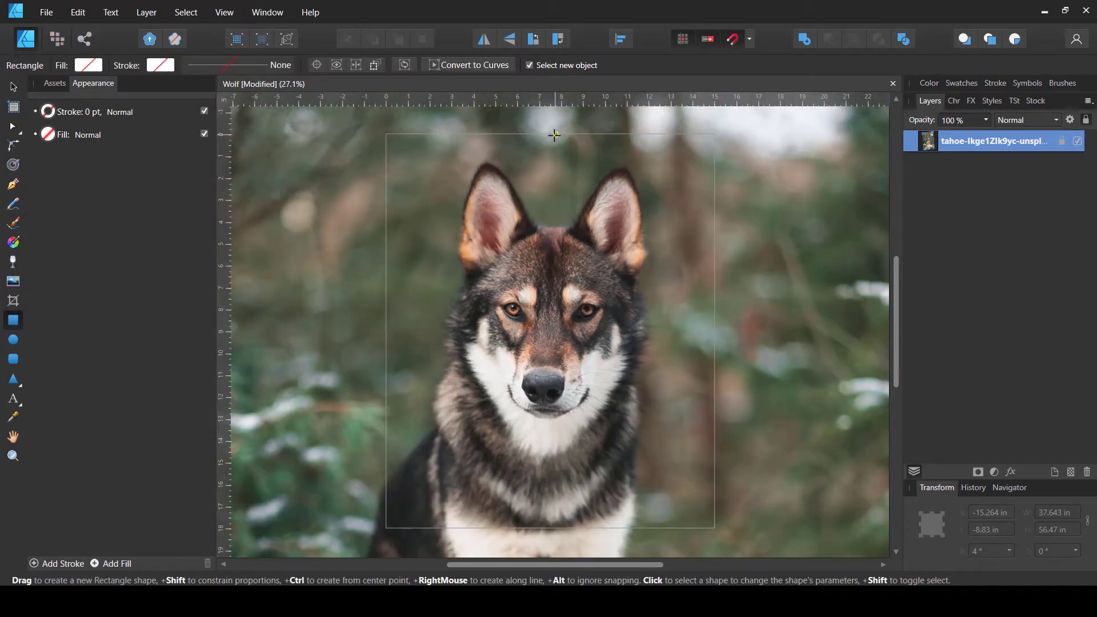
left_click_drag(555, 131, 714, 531)
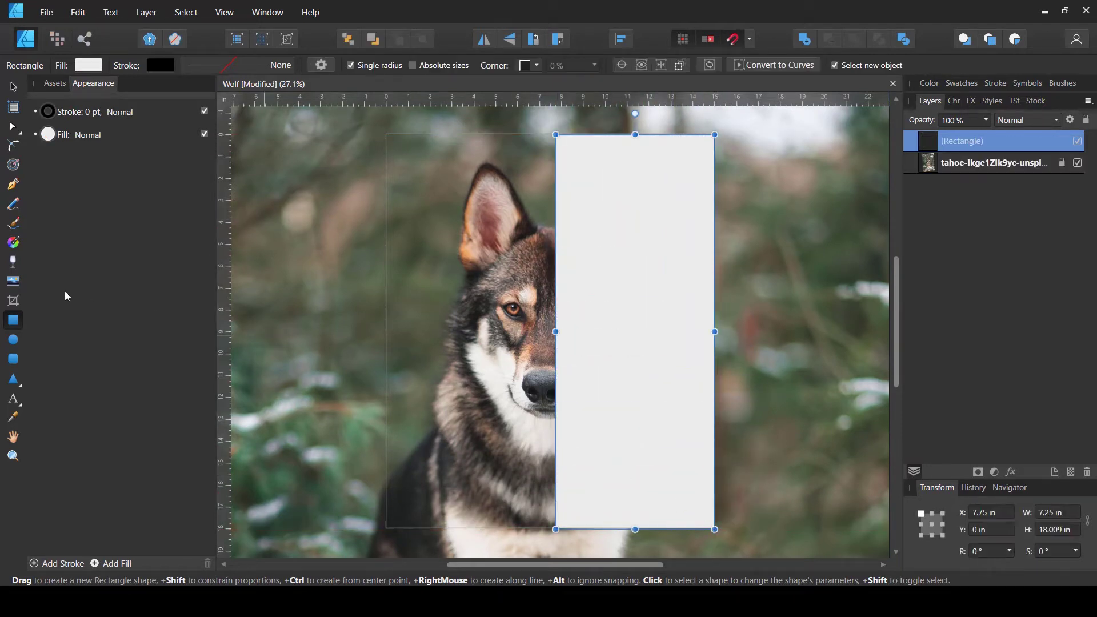
Remove both the fill and the stroke from the rectangle
left_click(89, 66)
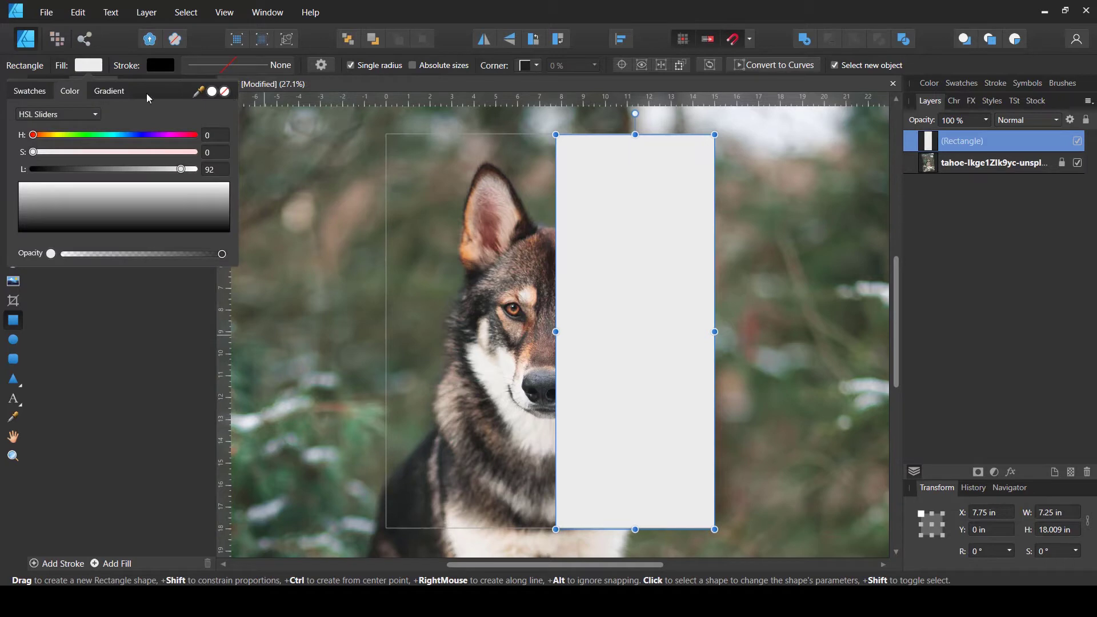
left_click(226, 93)
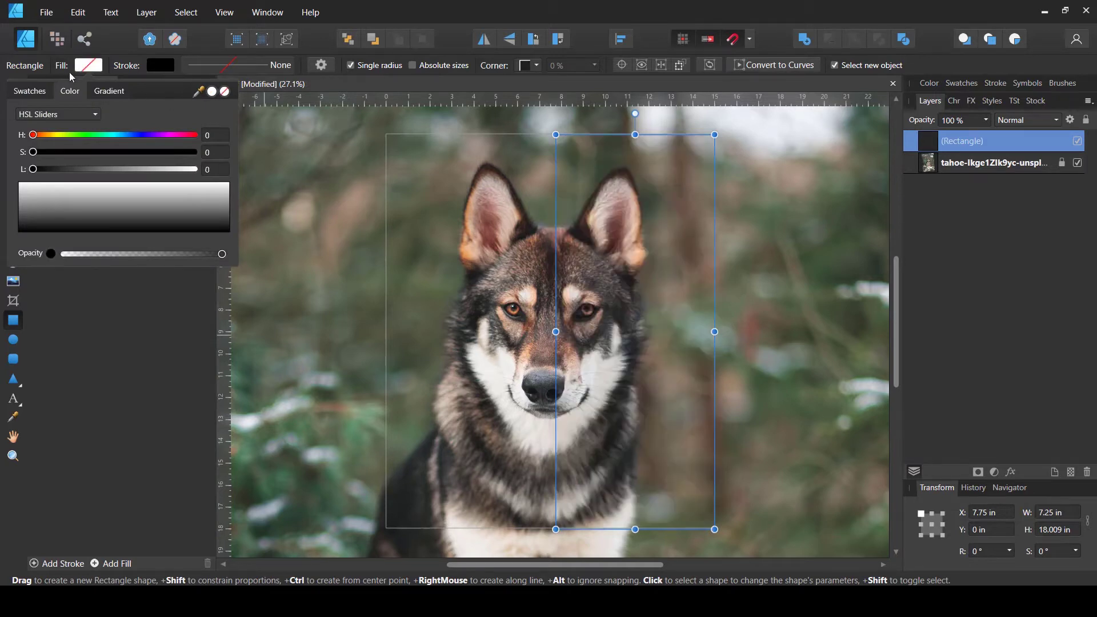
left_click(157, 63)
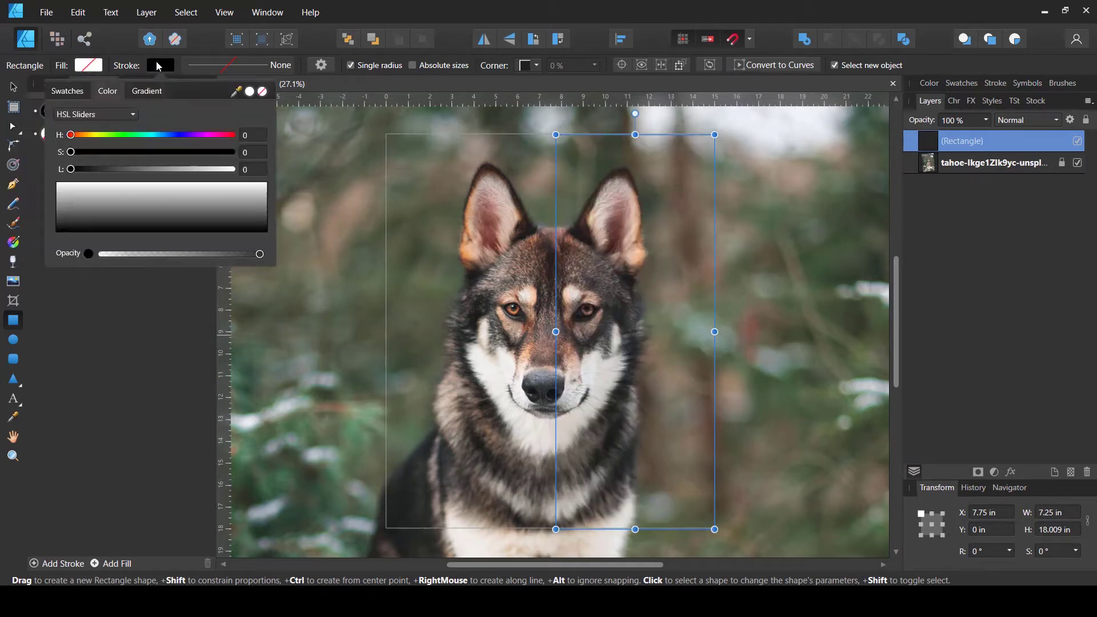
left_click(264, 92)
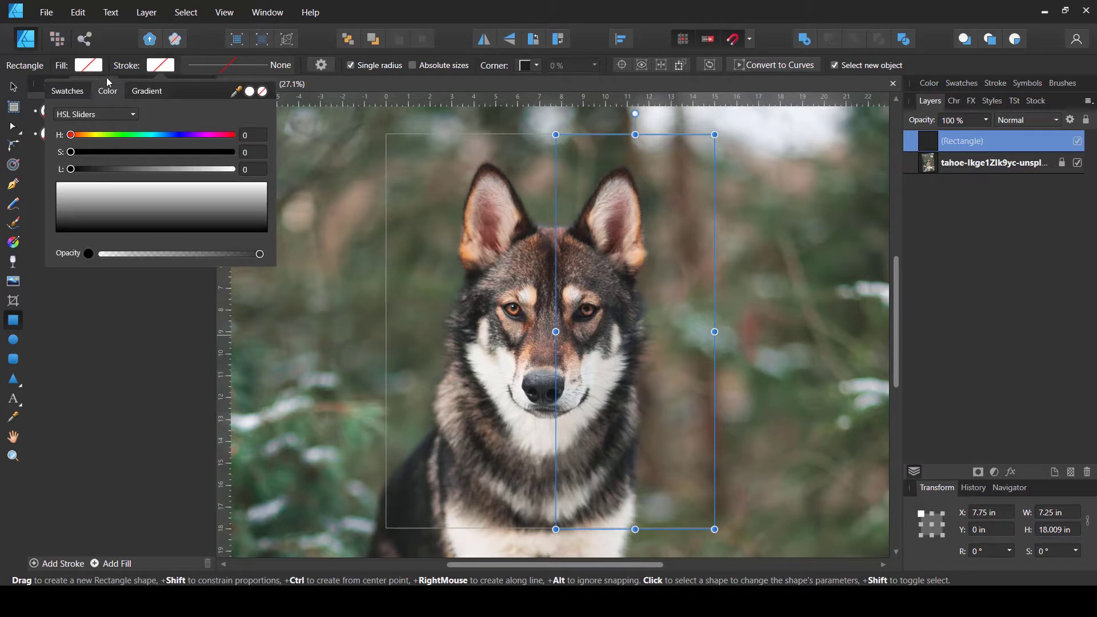
Extend the rectangle's left edge to the page's vertical centre line, making it 7.5 in wide
left_click(14, 91)
scroll(549, 343, "up", 2)
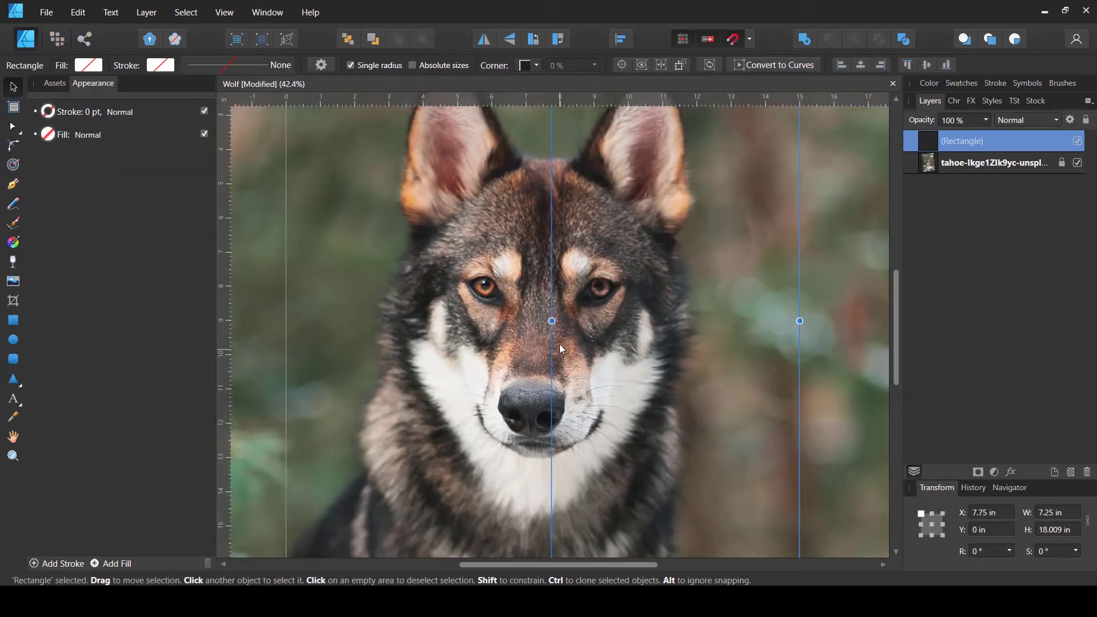
left_click_drag(550, 320, 544, 321)
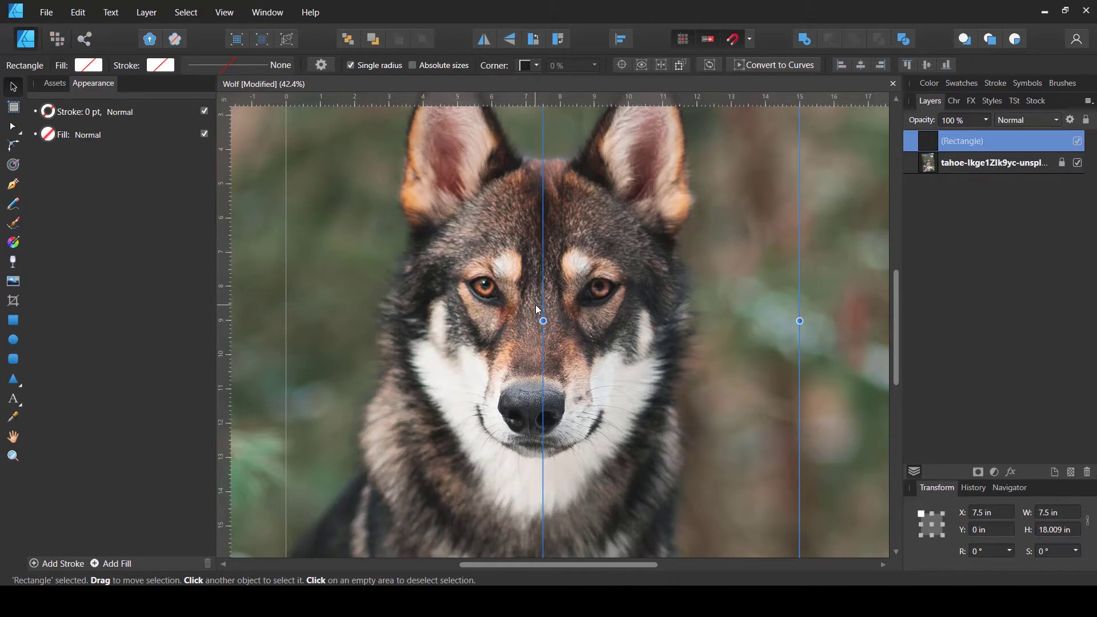
Unlock the wolf photo layer and select it
scroll(536, 304, "down", 2)
scroll(532, 312, "down", 1)
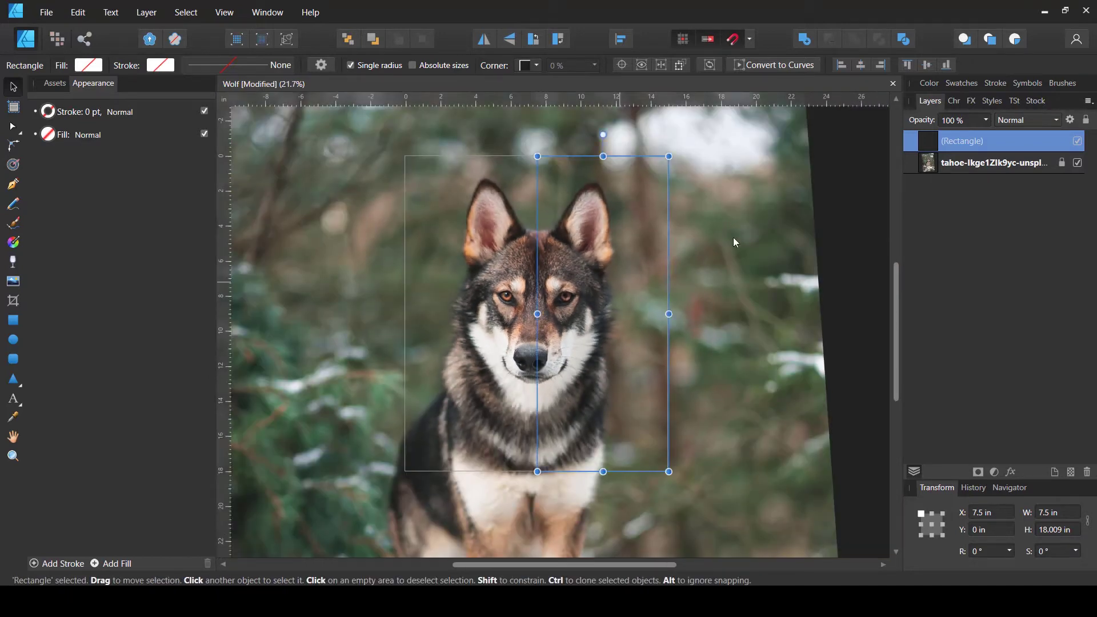
left_click(1061, 164)
left_click(990, 164)
scroll(554, 261, "down", 2)
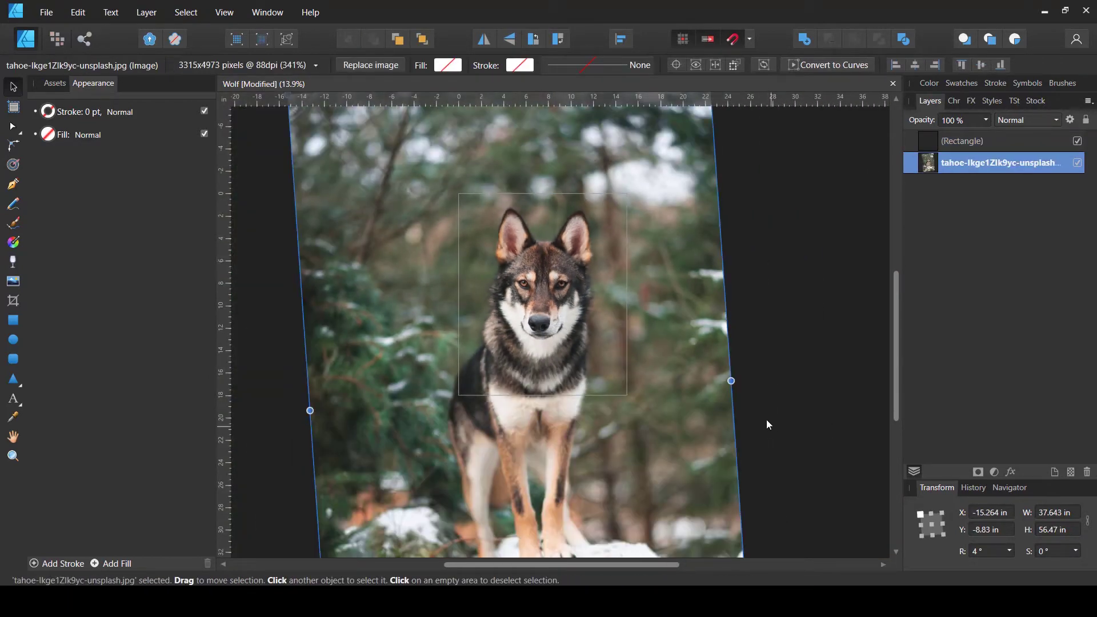
scroll(716, 420, "down", 2)
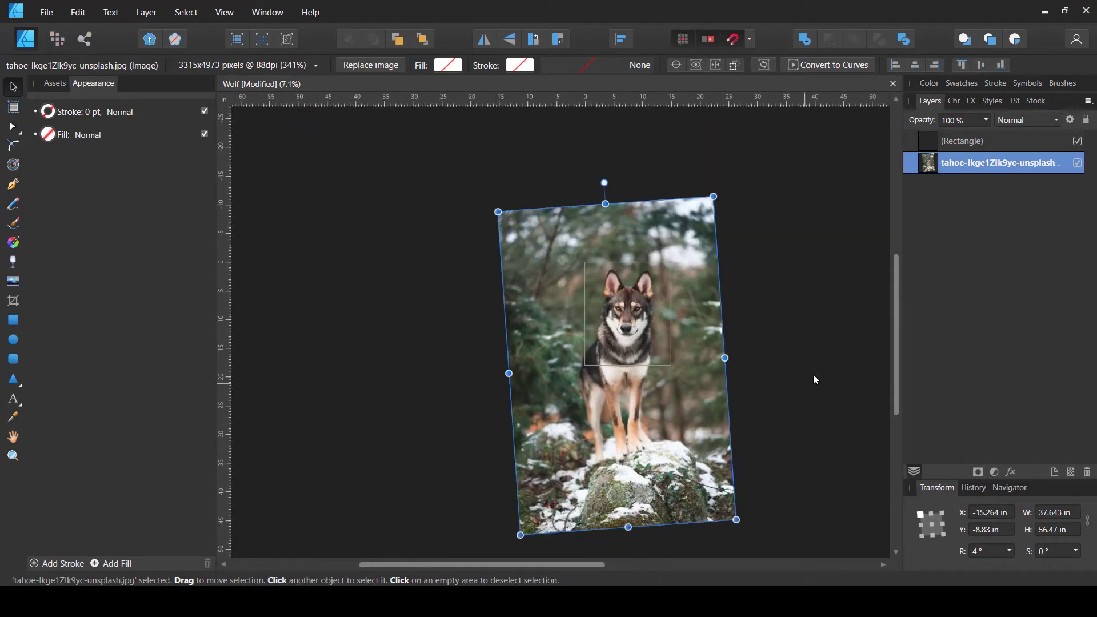
Give the rectangle a white stroke and increase the stroke's width
left_click(938, 143)
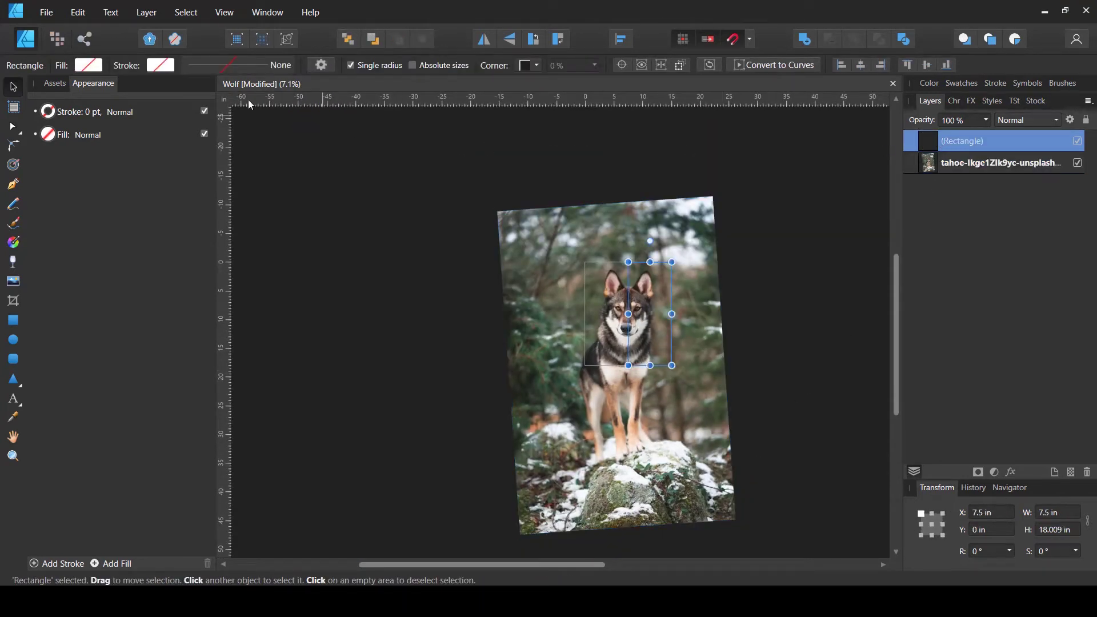
left_click(155, 66)
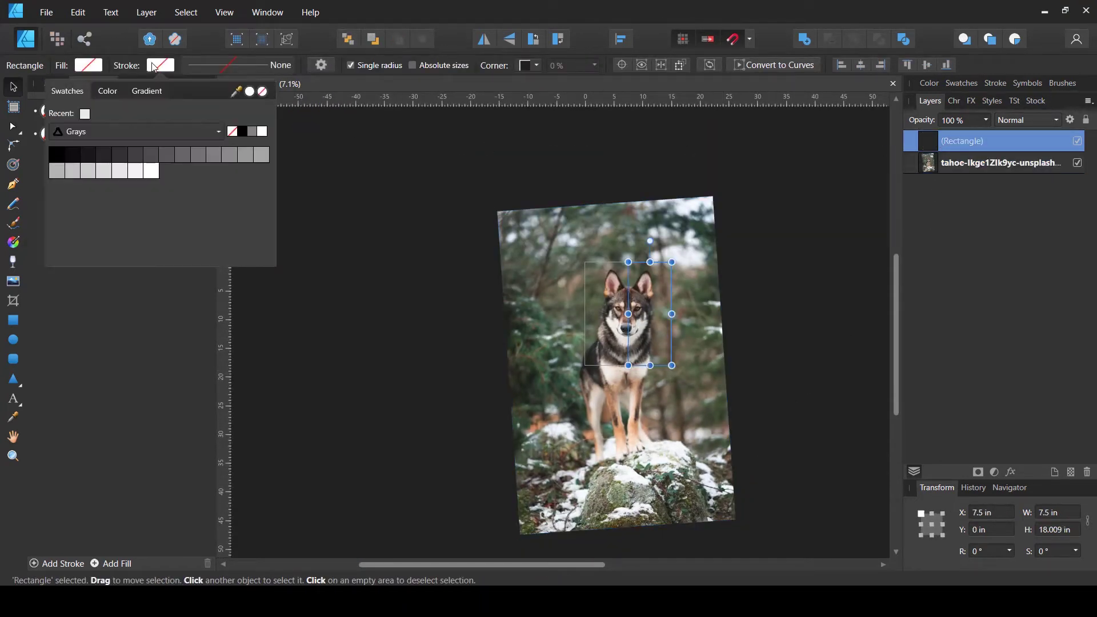
left_click(259, 133)
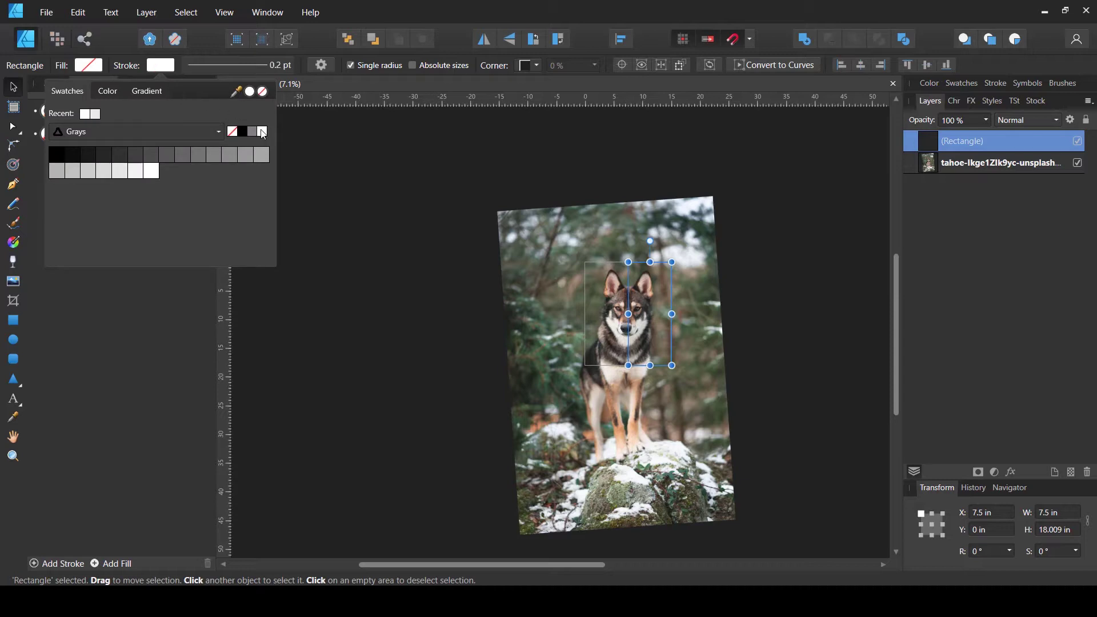
left_click(218, 66)
left_click_drag(197, 115, 219, 115)
Rotate the wolf photo to about 5.7° to align the face with the white centre line
left_click(709, 479)
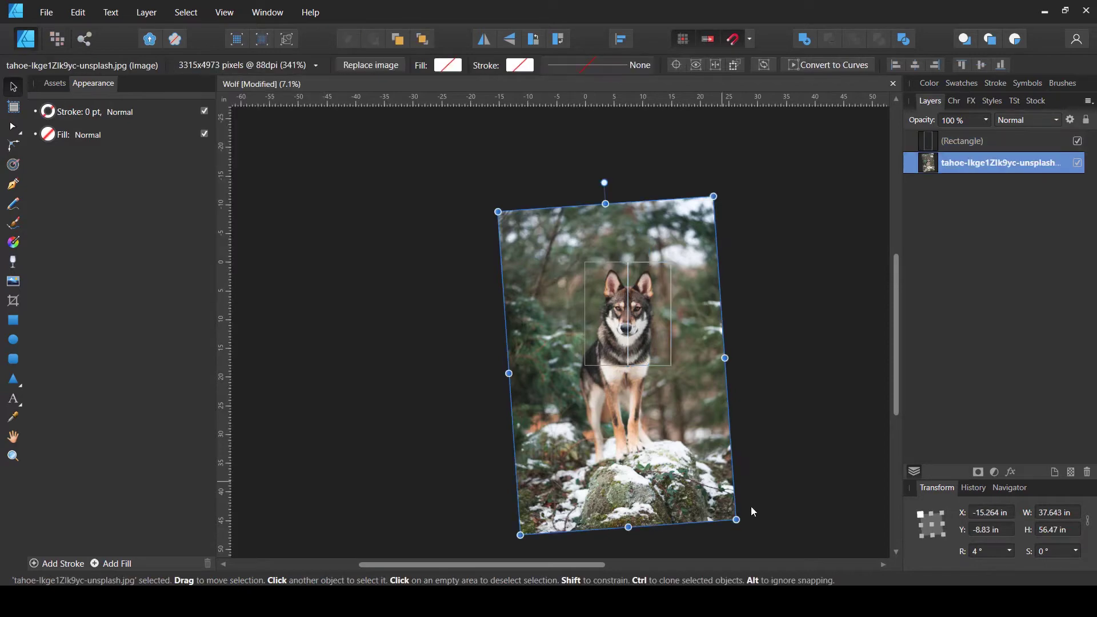
left_click_drag(743, 526, 747, 523)
scroll(647, 323, "up", 10)
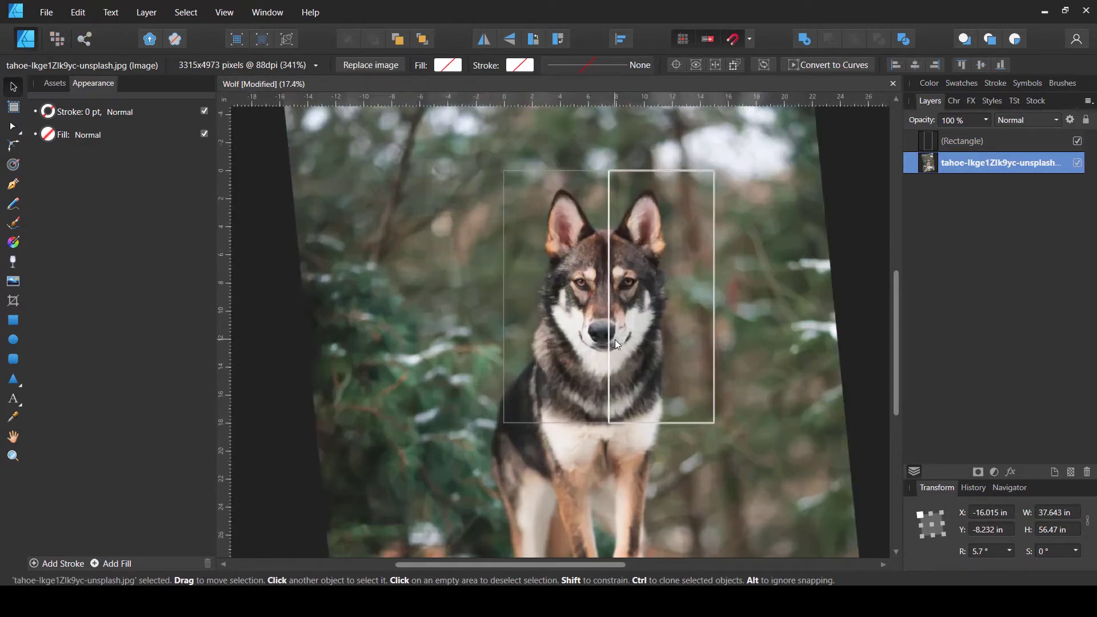
Move the wolf photo sideways to about X -15.68 in so the nose and face are centred on the white line
scroll(629, 355, "up", 3)
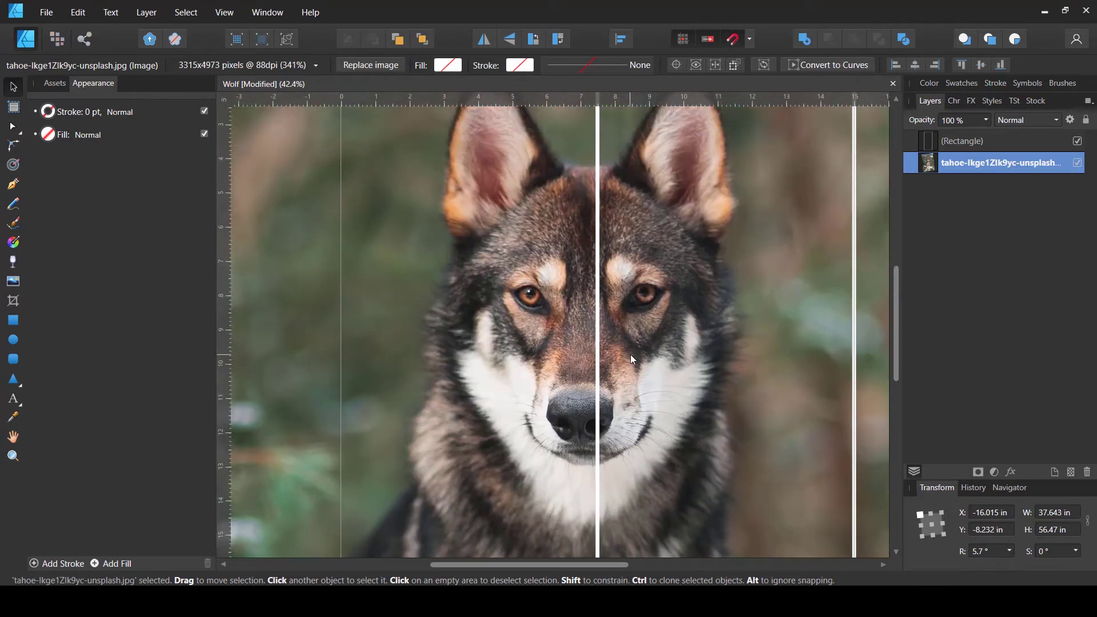
left_click_drag(630, 356, 642, 358)
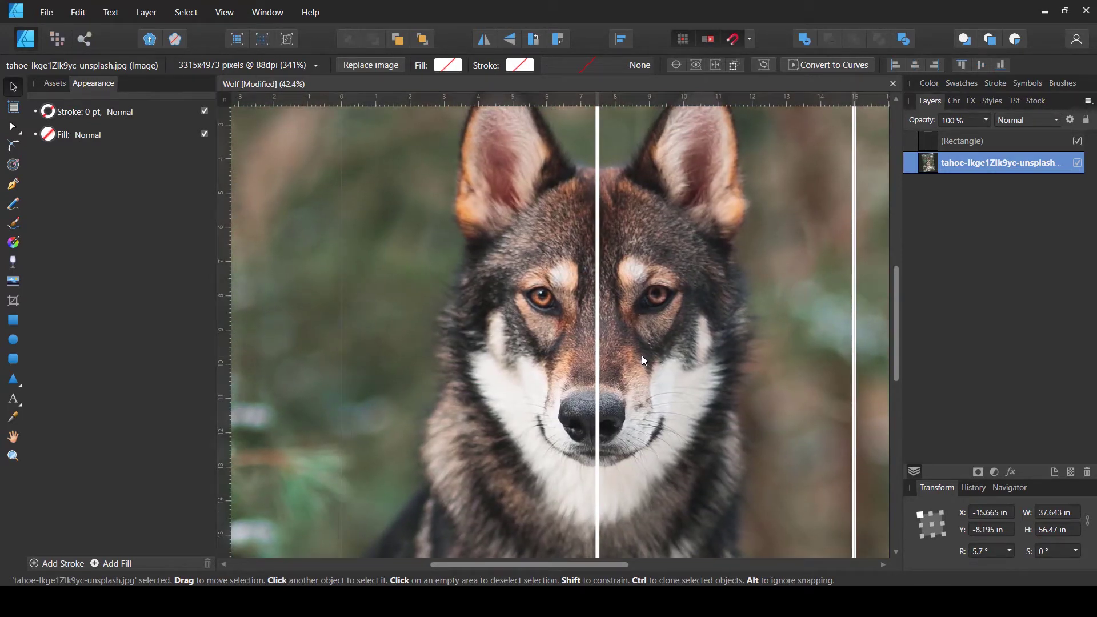
left_click_drag(642, 358, 641, 355)
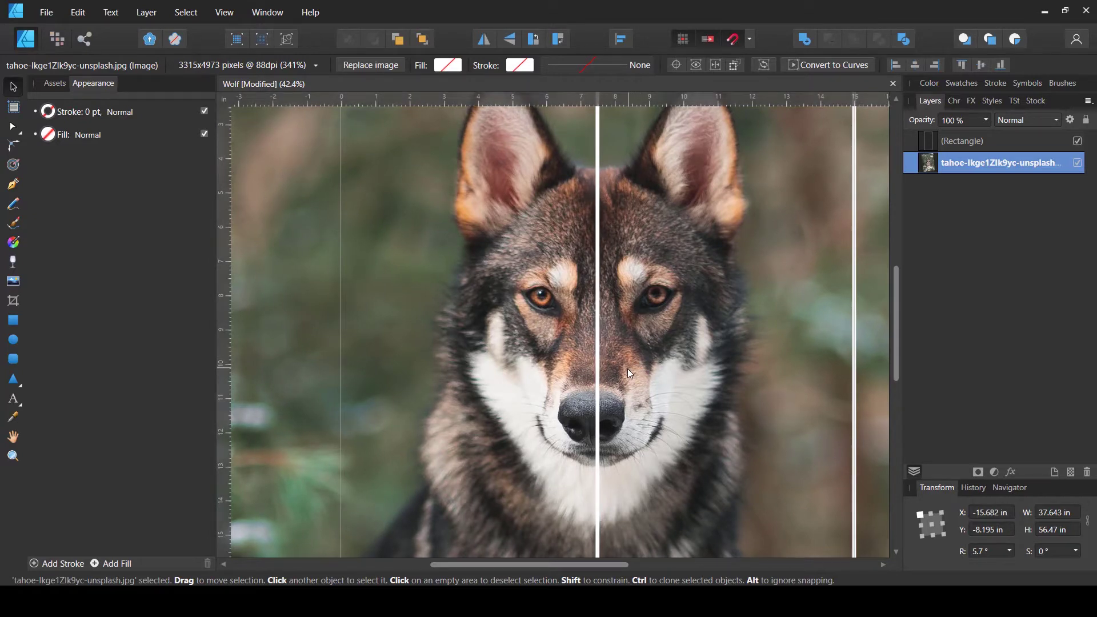
scroll(627, 369, "down", 2)
scroll(614, 403, "up", 2)
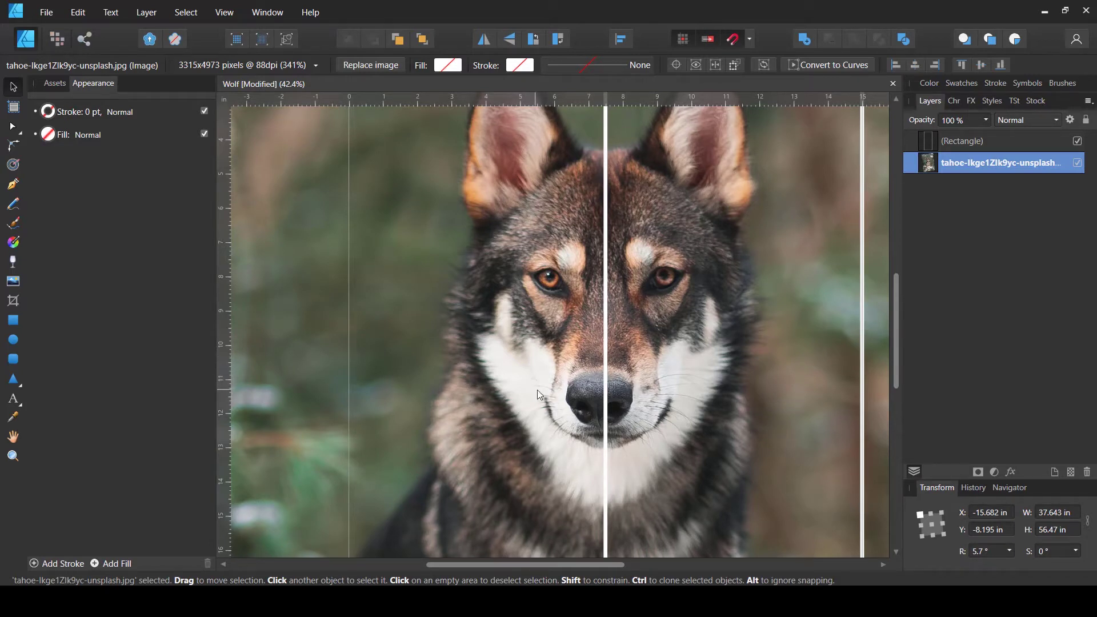
Lock the wolf photo layer and remove the rectangle's stroke colour
left_click(1087, 121)
left_click(985, 143)
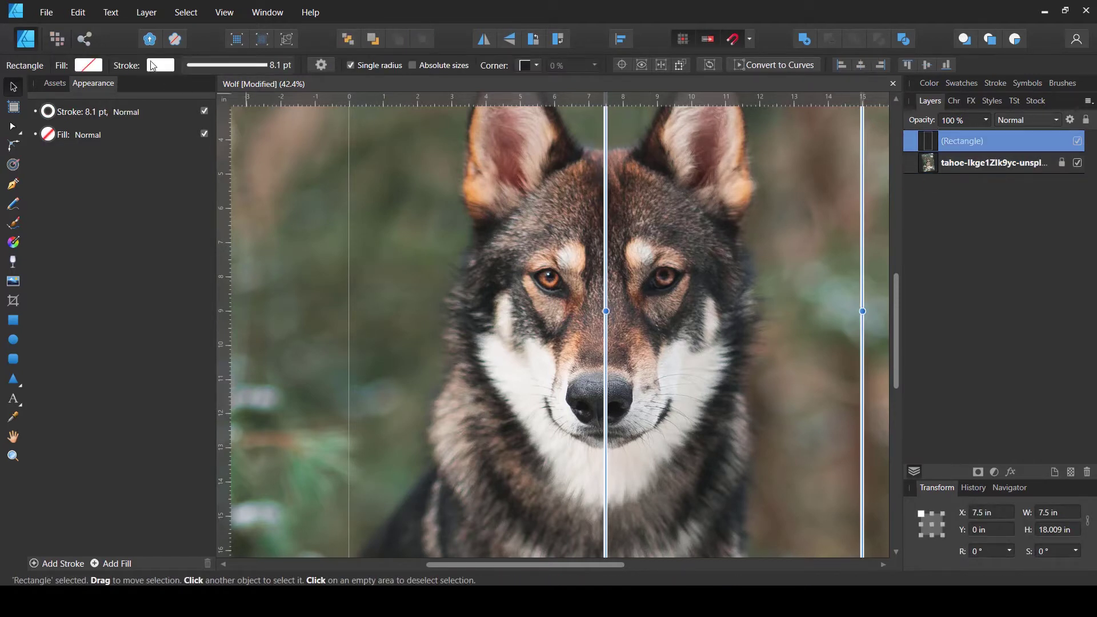
left_click(153, 66)
left_click(263, 94)
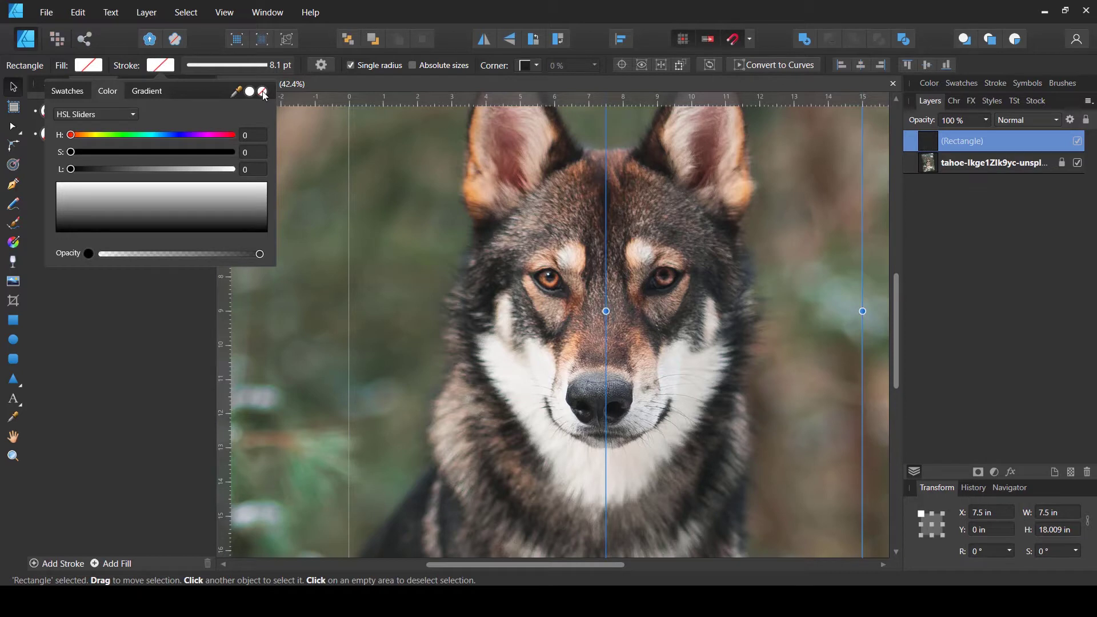
left_click(743, 189)
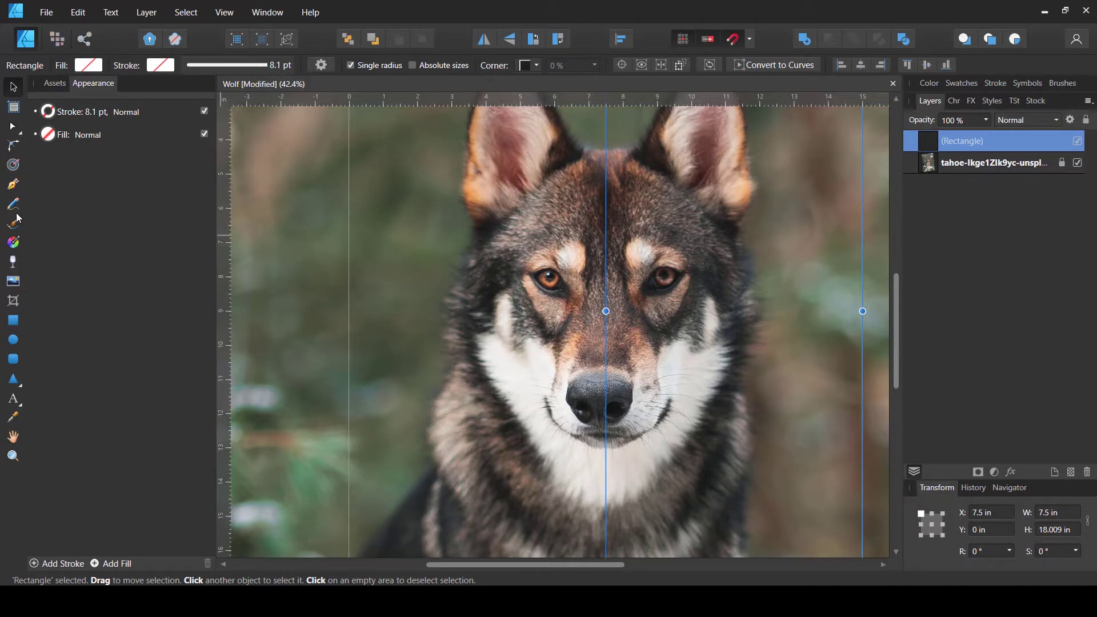
Draw a closed leaf-shaped Pen curve, about 6.1 by 7.3 in, from below the nose across the centre line to beyond the right cheek
left_click(13, 184)
left_click_drag(581, 481, 605, 393)
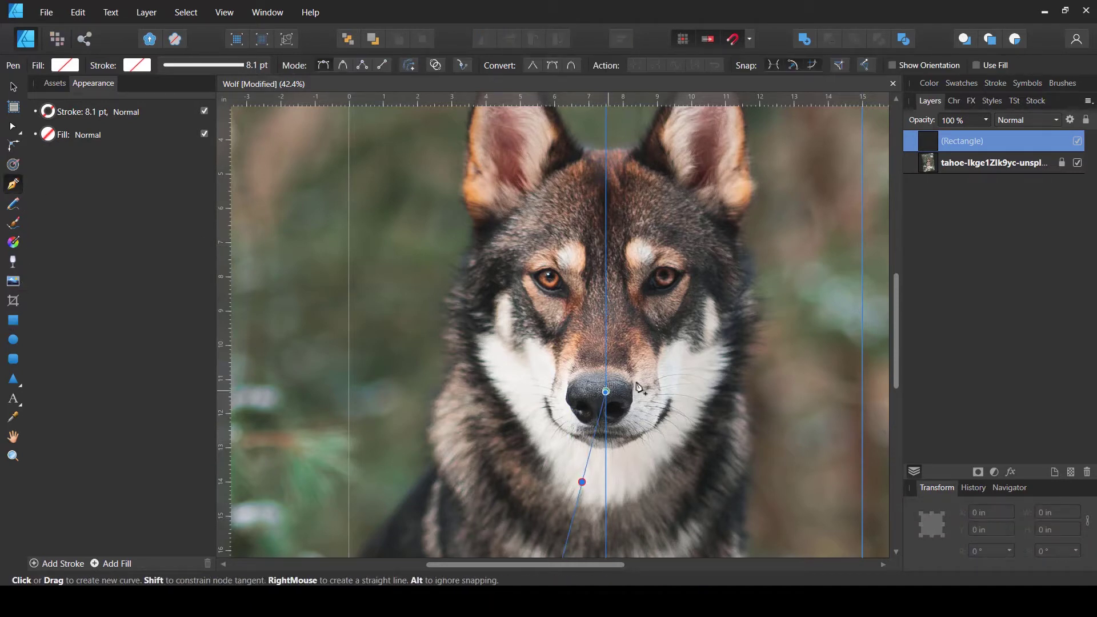
left_click(717, 328)
left_click(780, 234)
left_click_drag(745, 394, 670, 464)
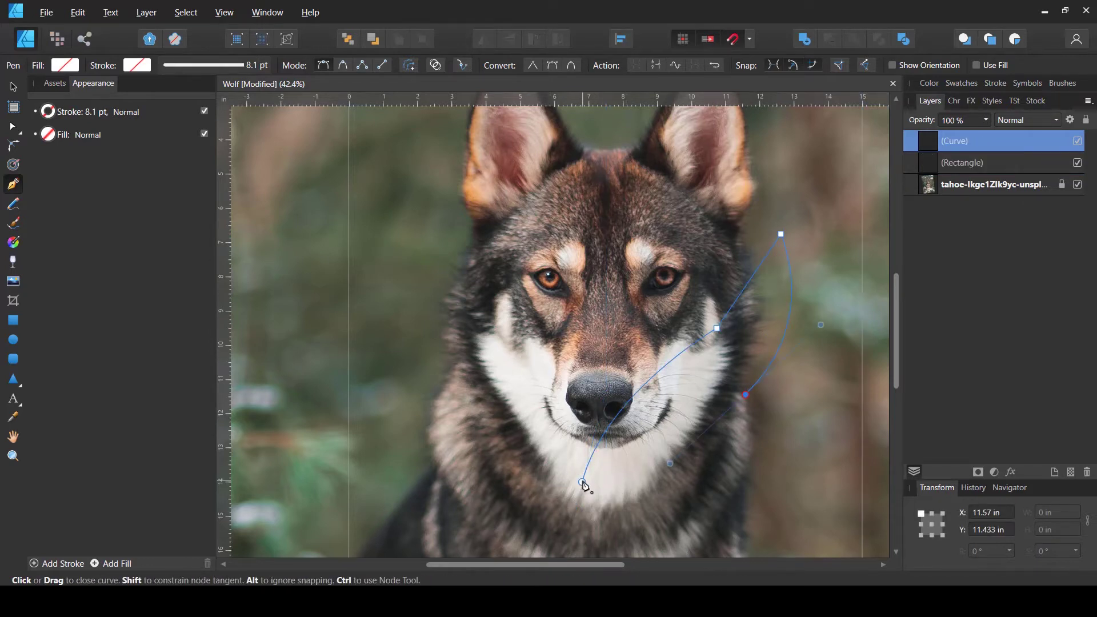
left_click_drag(582, 482, 516, 485)
Fill the leaf-shaped curve with mid-gray and clip it inside the rectangle
left_click(77, 67)
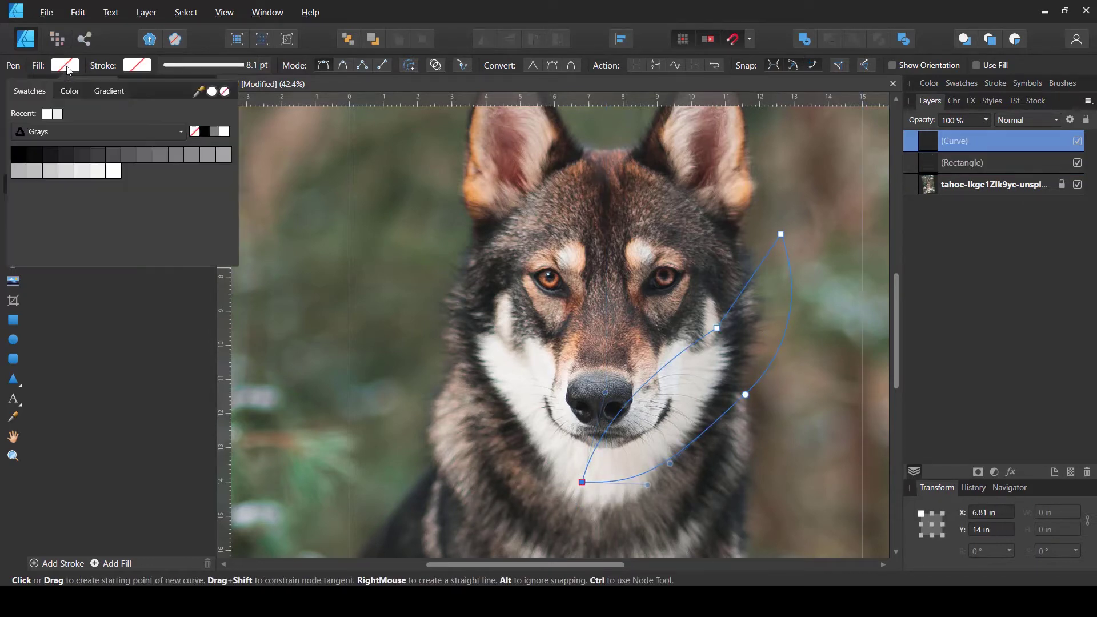
left_click(215, 132)
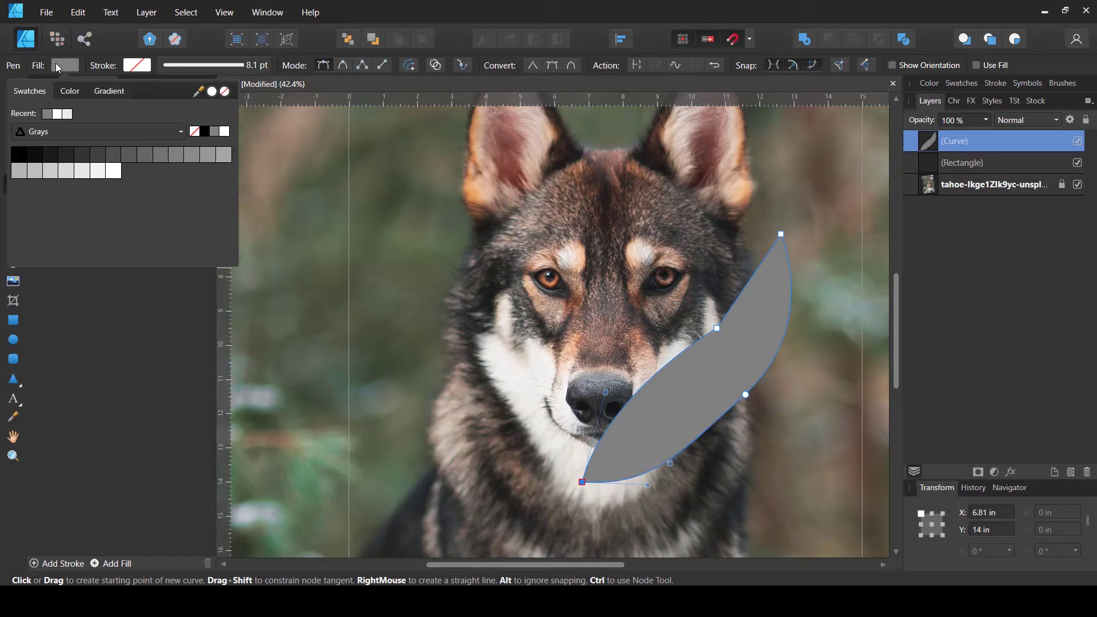
left_click(13, 87)
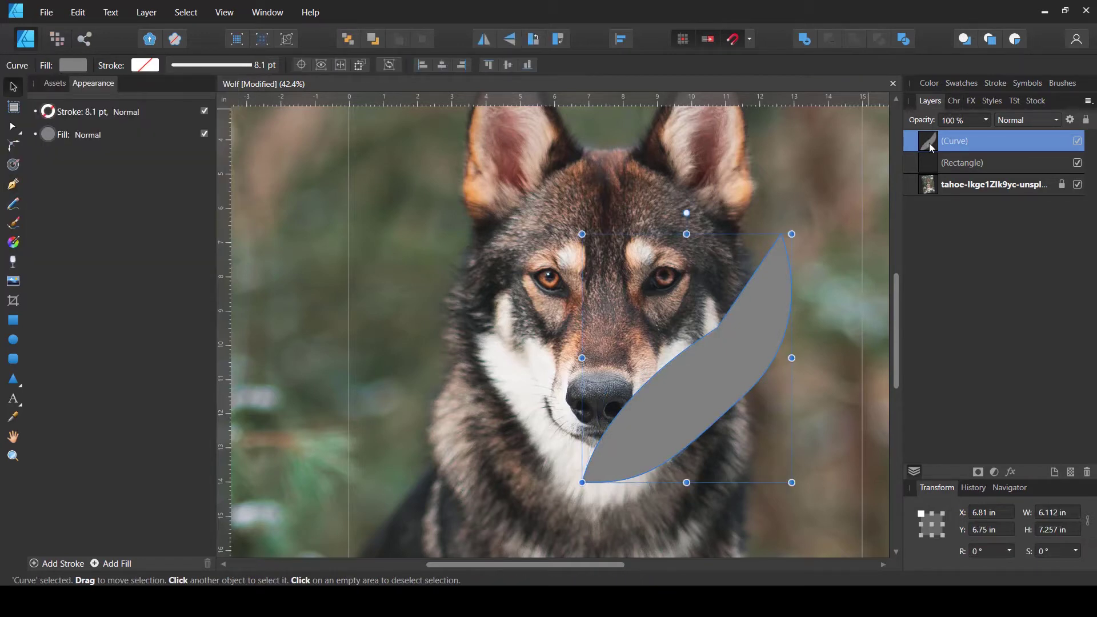
left_click_drag(928, 143, 955, 172)
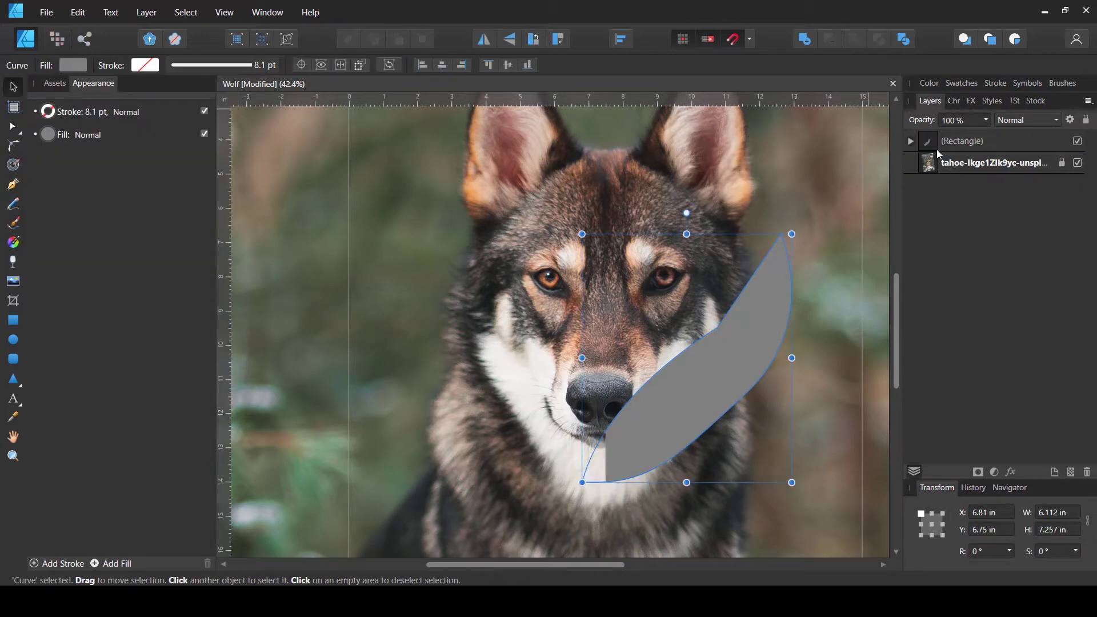
Create a symbol from the rectangle that contains the gray curve
left_click(929, 144)
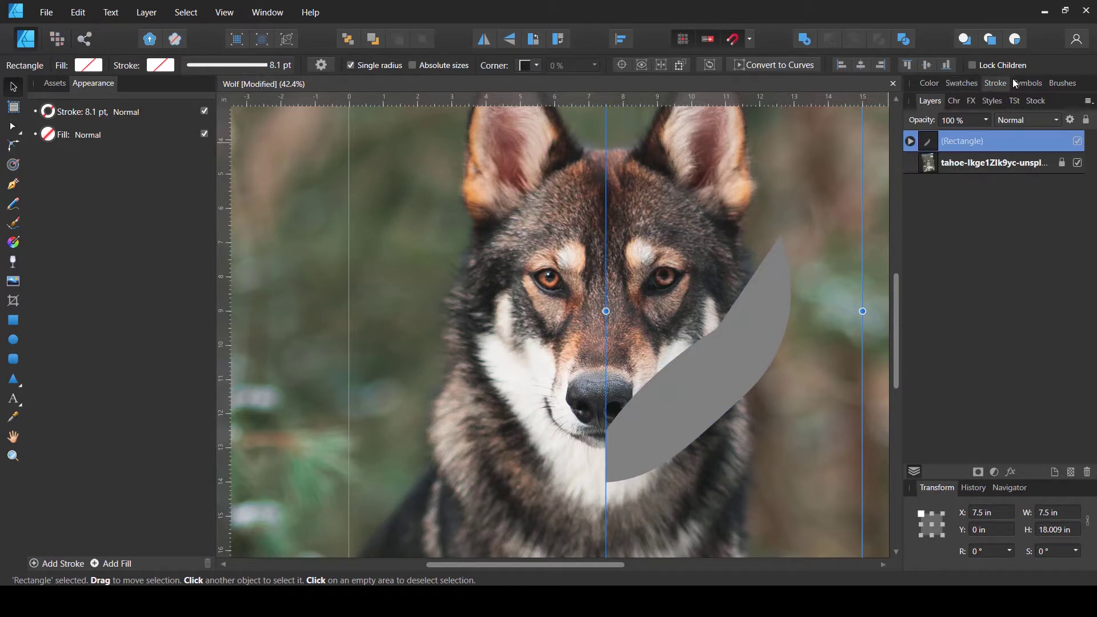
left_click(1032, 84)
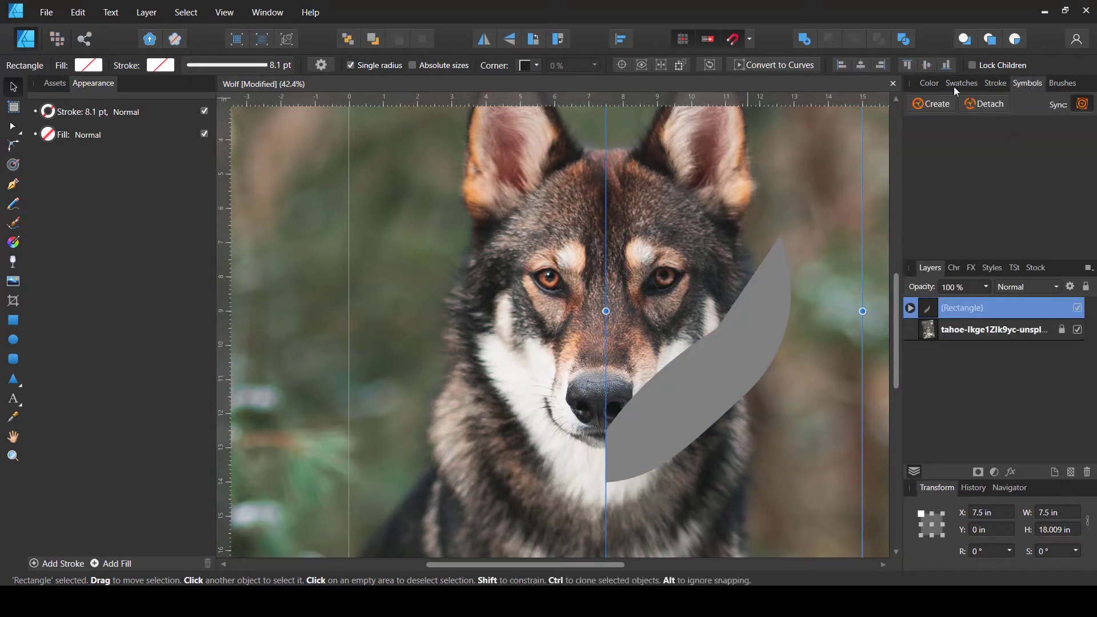
left_click(224, 12)
mouse_move(216, 252)
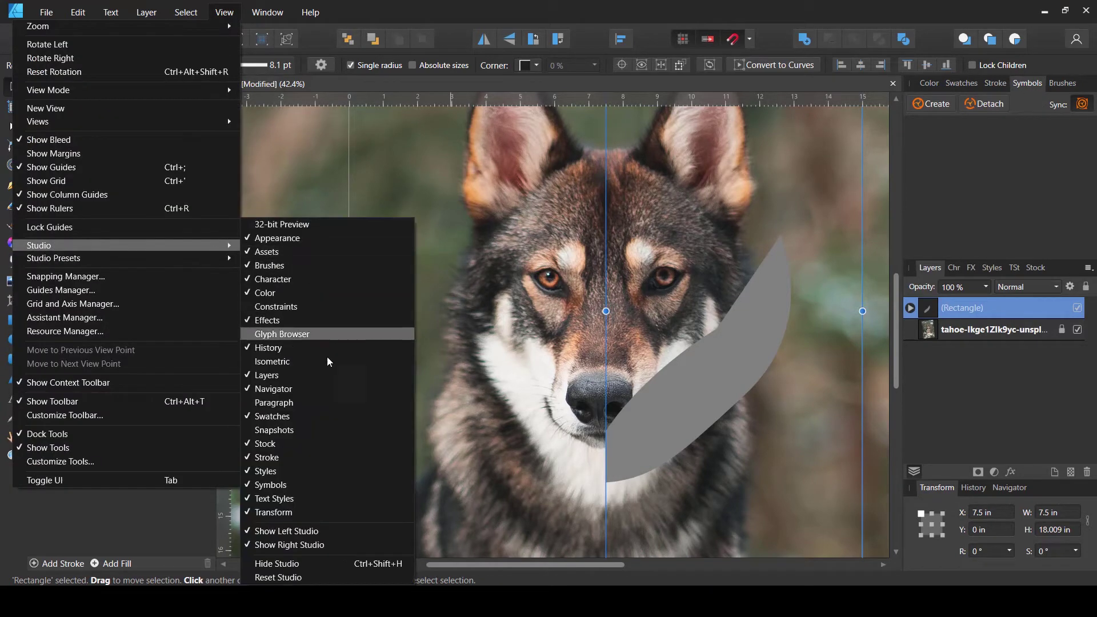
left_click(971, 184)
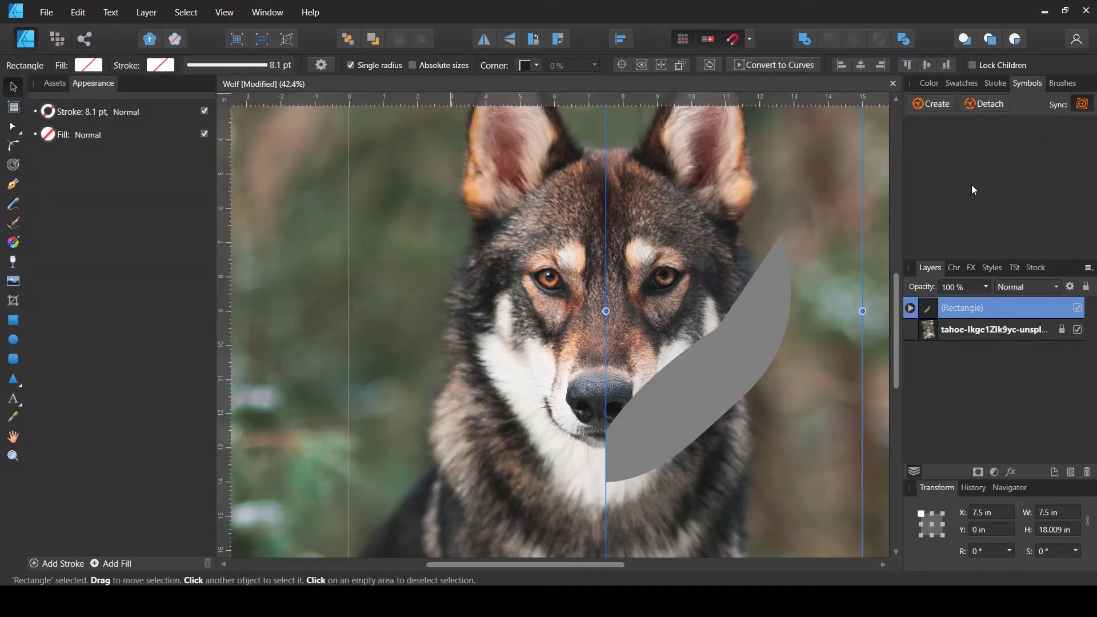
left_click(929, 106)
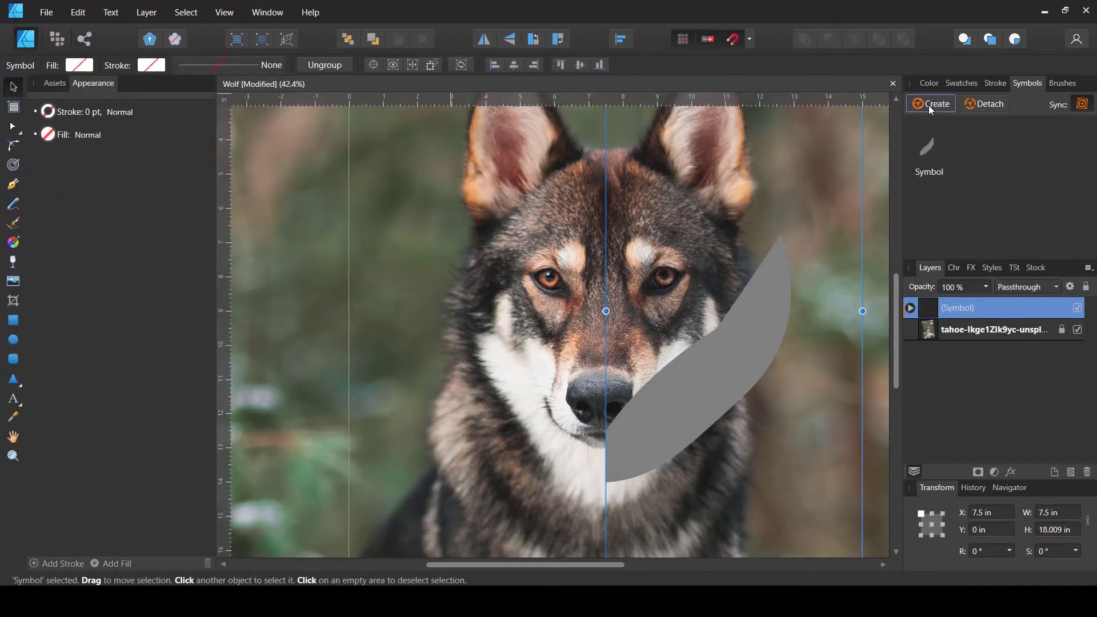
Duplicate the symbol and place the horizontally flipped copy over the page's left half, at X 0.25 in
scroll(402, 371, "down", 3)
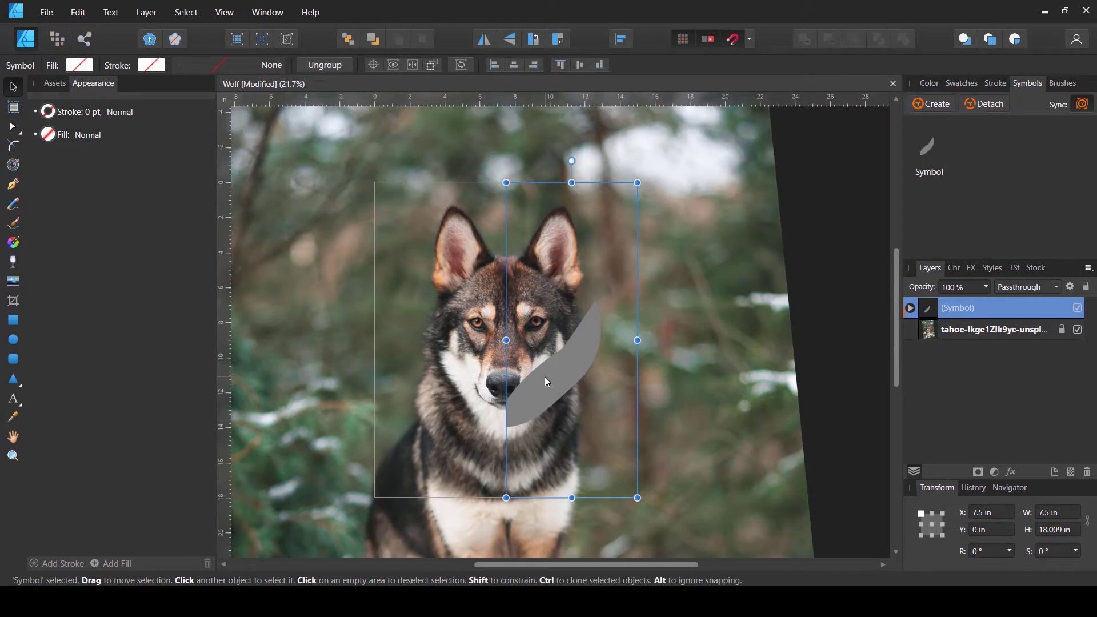
key("ctrl+j")
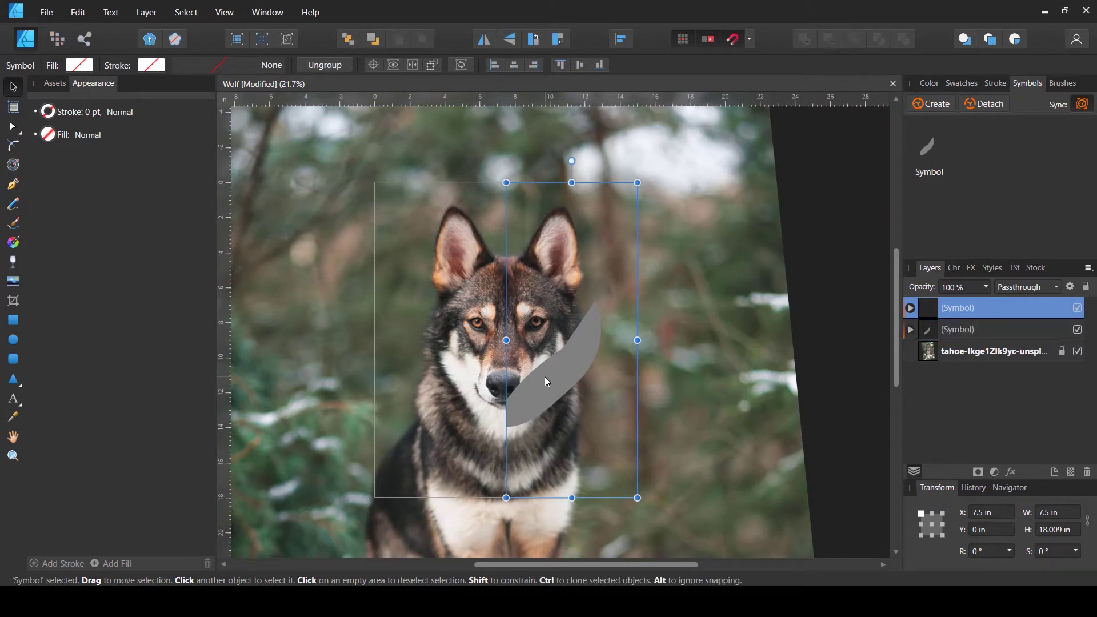
left_click(481, 42)
left_click_drag(605, 389, 476, 388)
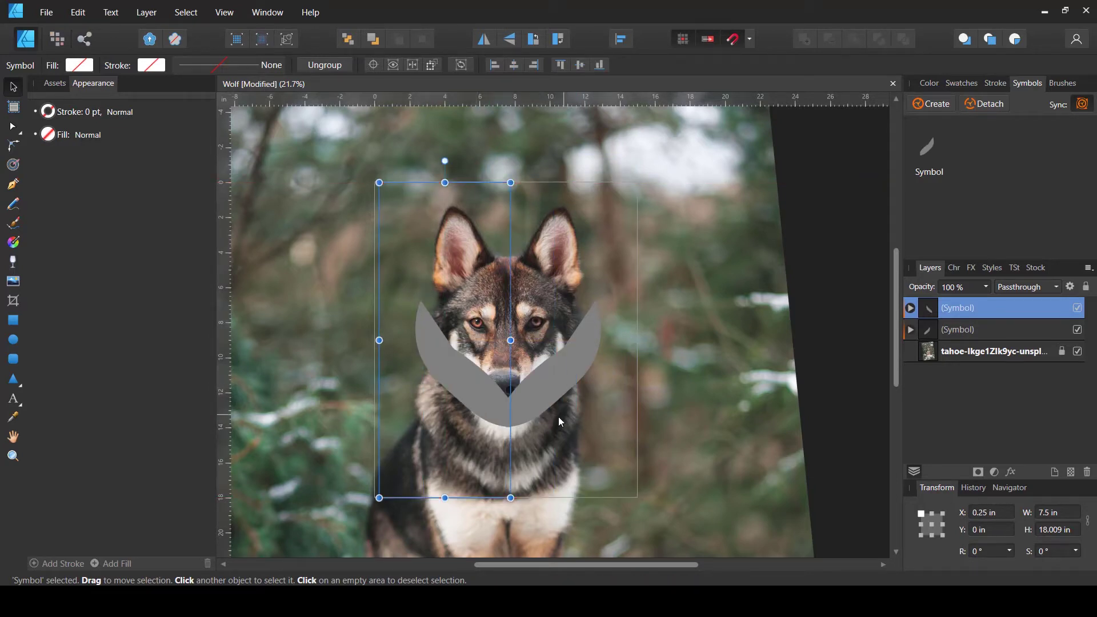
Hide the gray curve nested in the rectangle of the original symbol on the page's right half
scroll(493, 363, "up", 3)
scroll(765, 282, "up", 2)
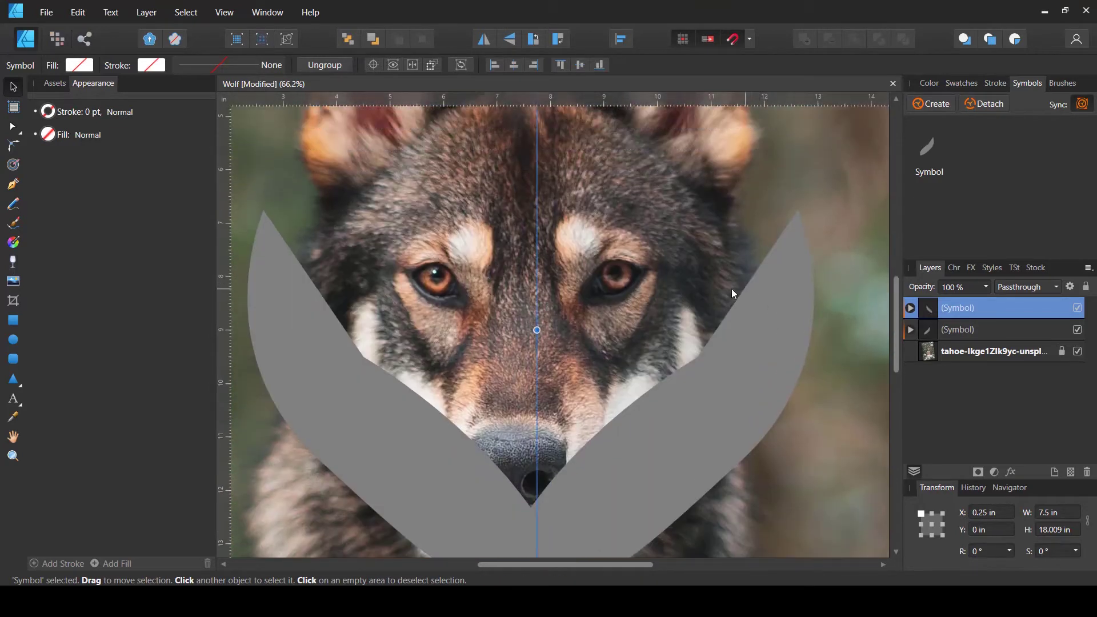
left_click(974, 331)
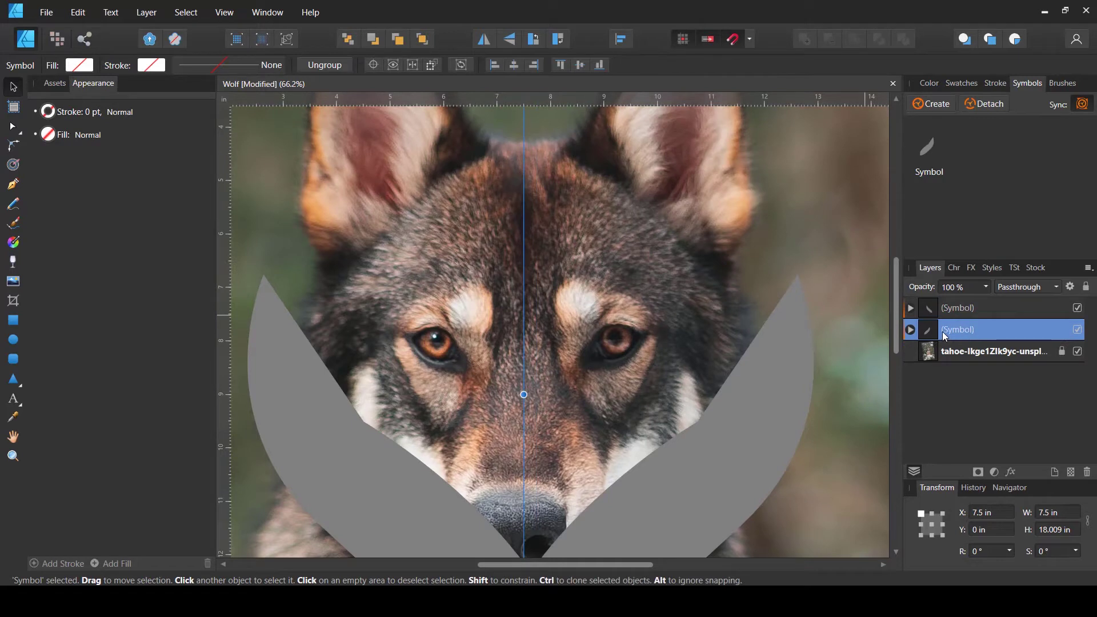
left_click(910, 329)
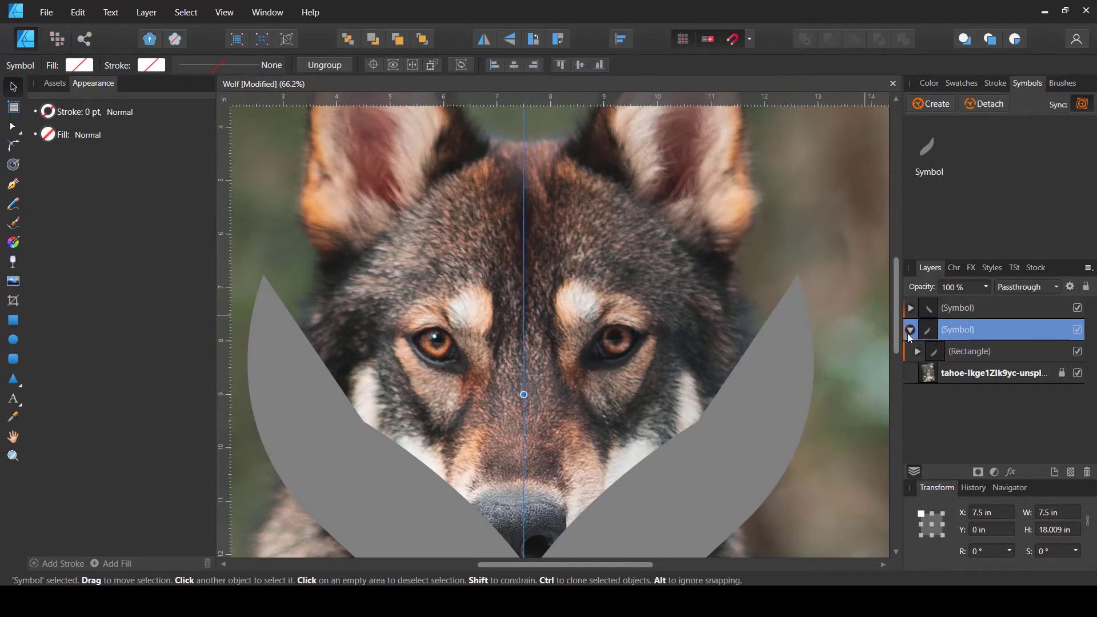
scroll(798, 331, "down", 1)
left_click(917, 352)
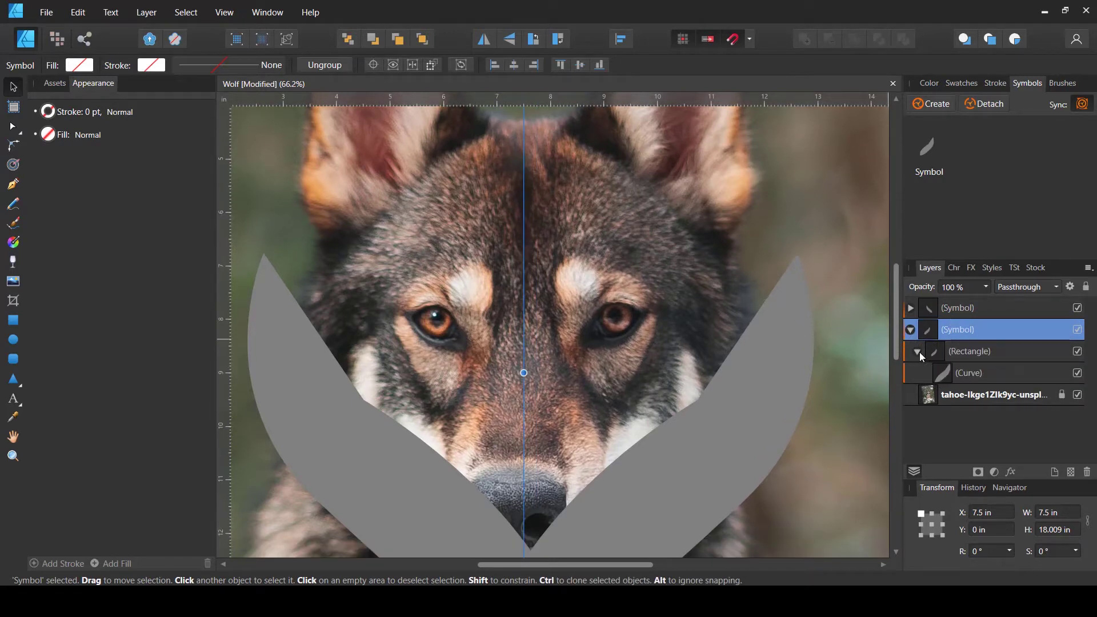
left_click(950, 375)
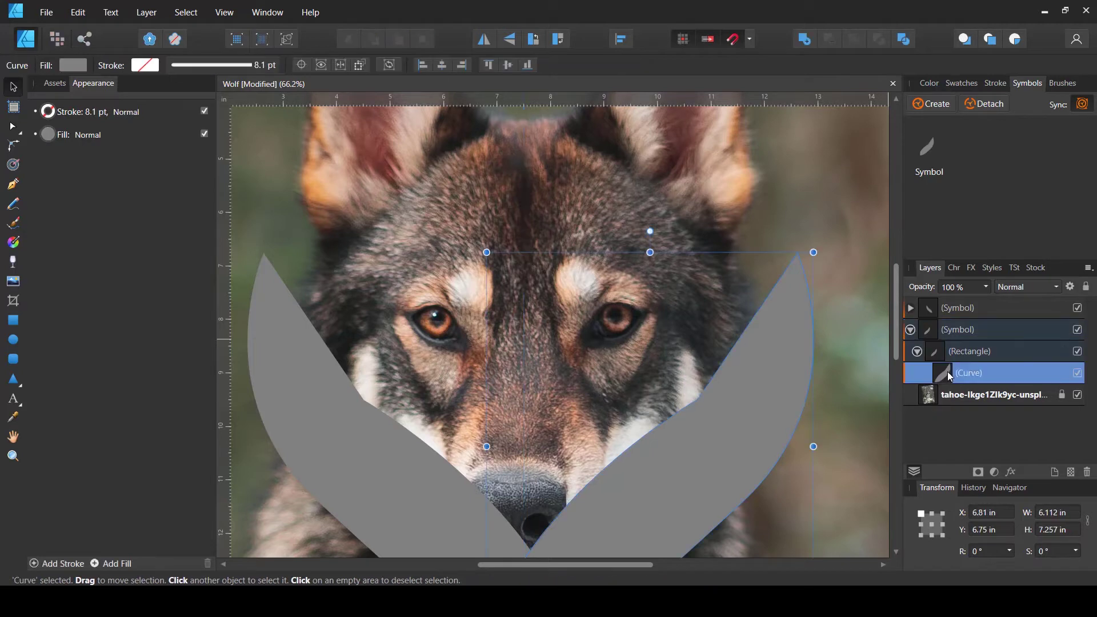
left_click_drag(645, 357, 559, 274)
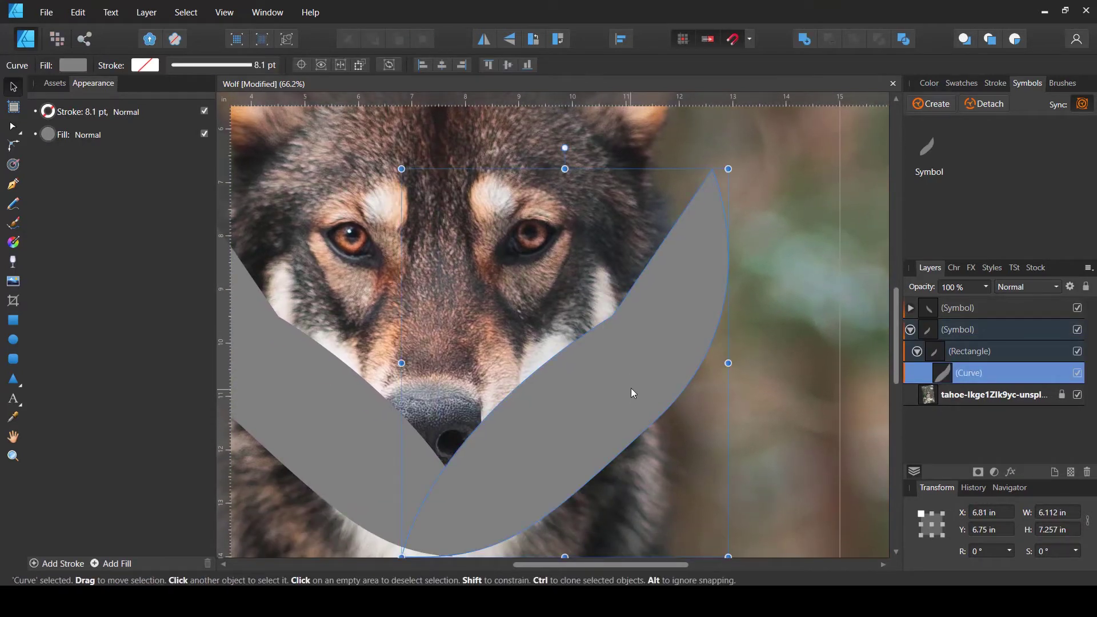
left_click(1077, 373)
scroll(606, 361, "up", 1)
scroll(606, 361, "left", 1)
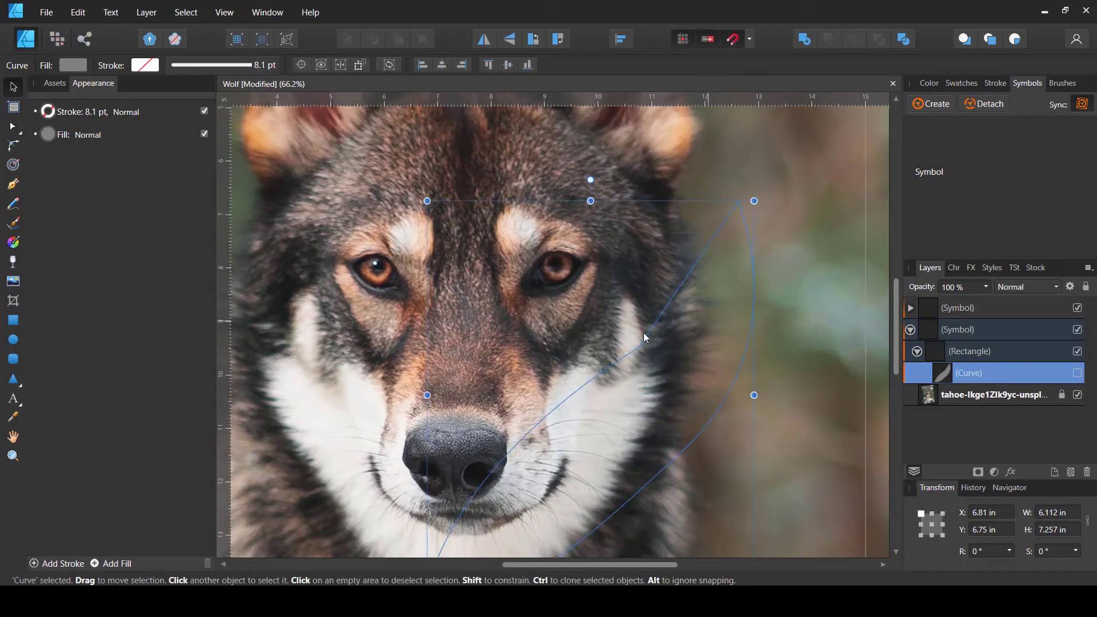
Trace a closed Pen outline, about 1.5 in wide, around the eye on the photo's right half, with pointed inner and outer corners
left_click(17, 184)
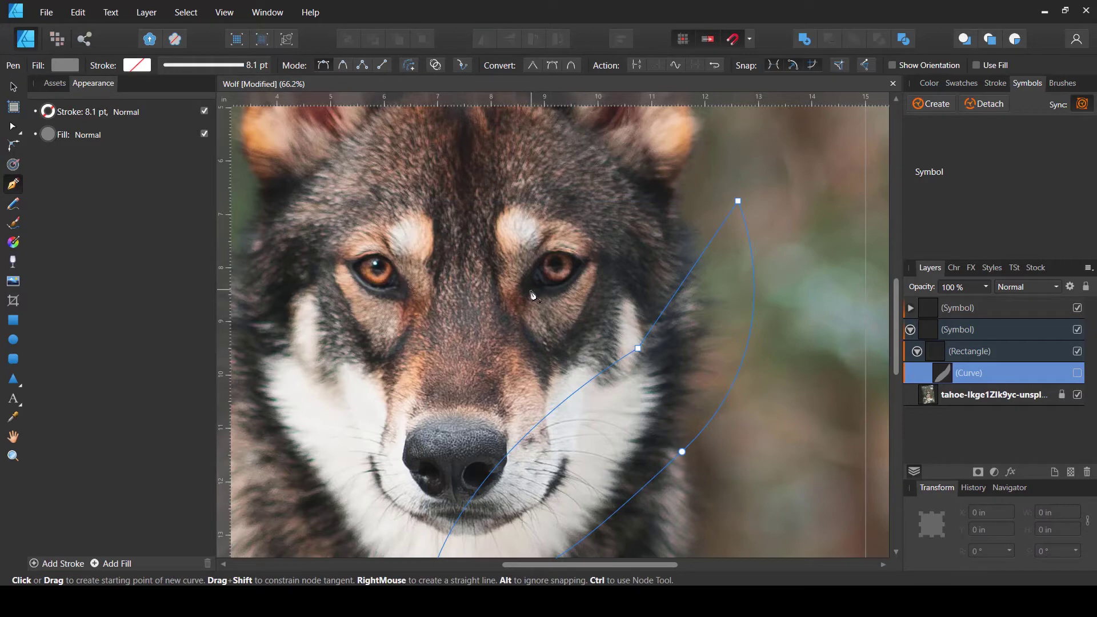
scroll(537, 283, "up", 1)
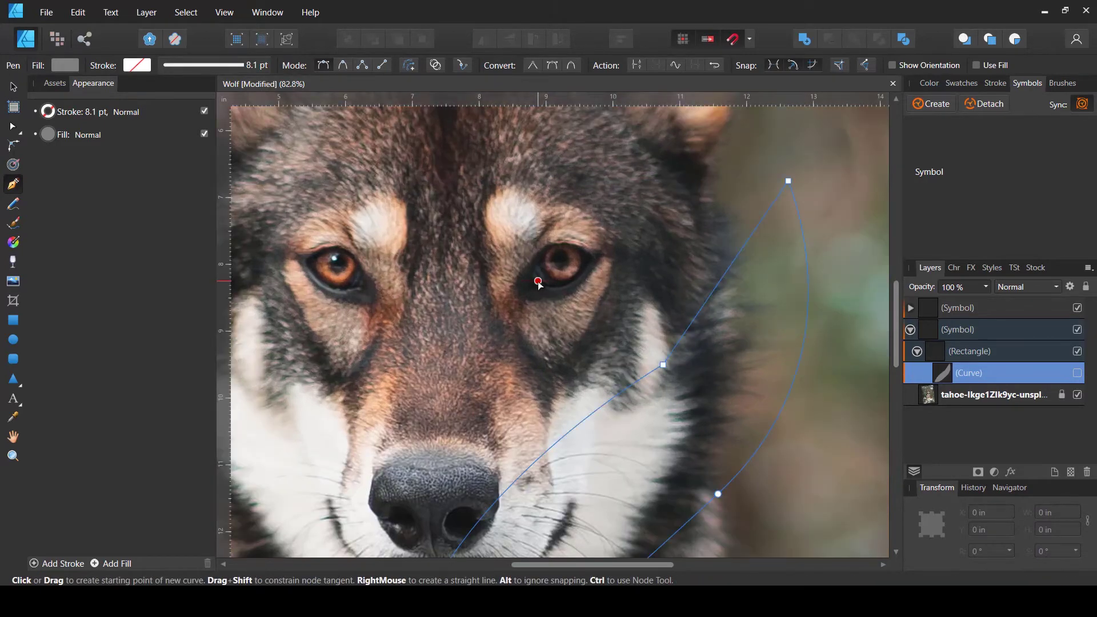
scroll(537, 281, "up", 1)
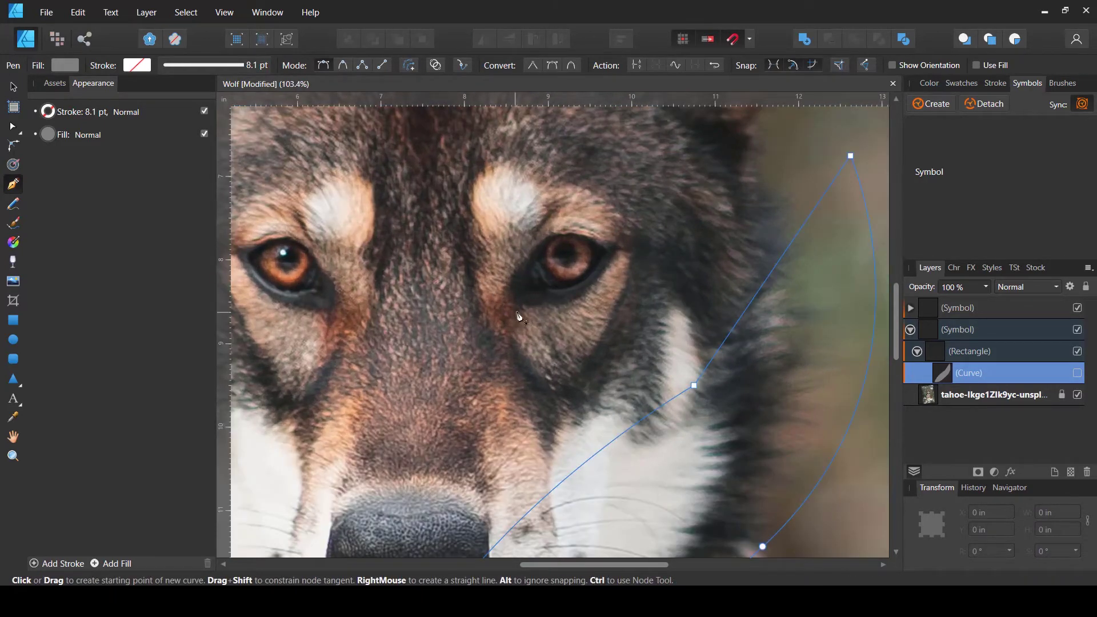
left_click_drag(510, 293, 501, 267)
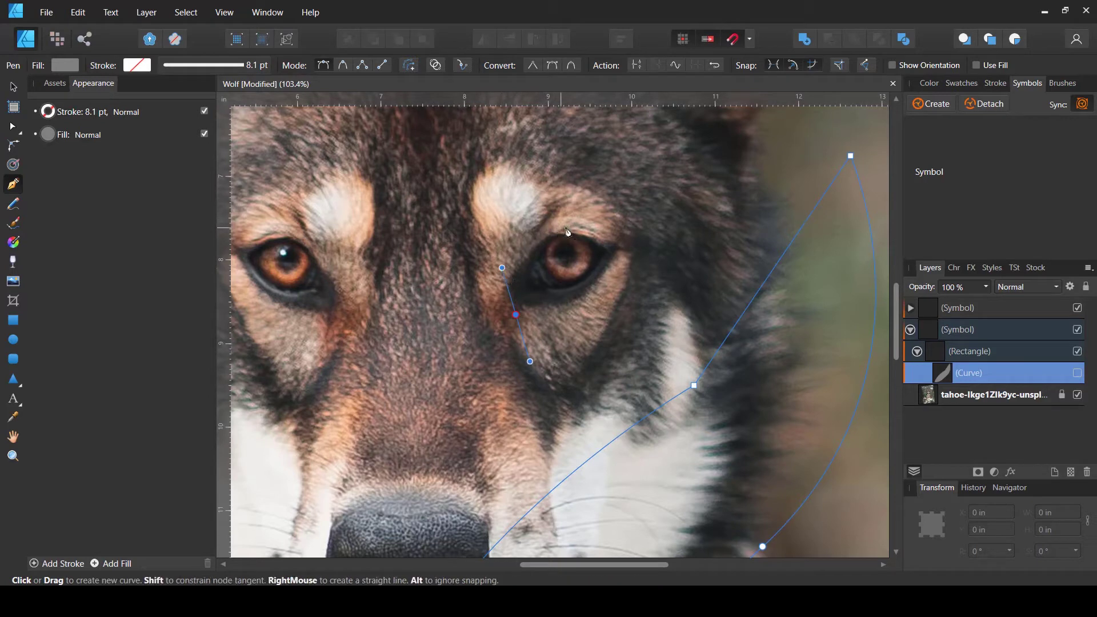
left_click_drag(563, 226, 676, 216)
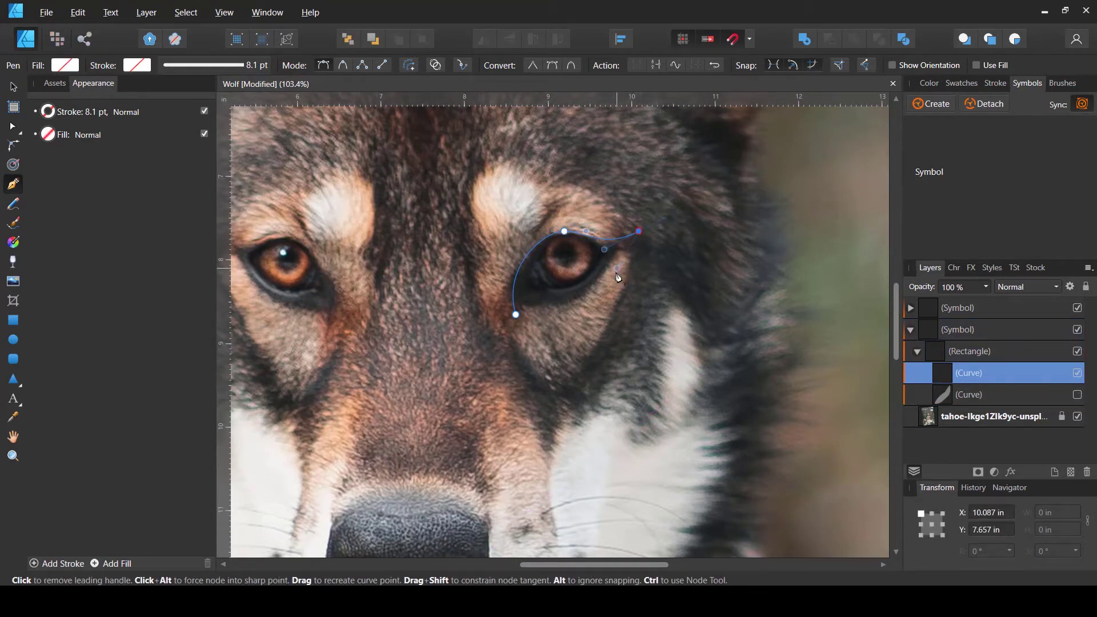
left_click_drag(537, 293, 490, 264)
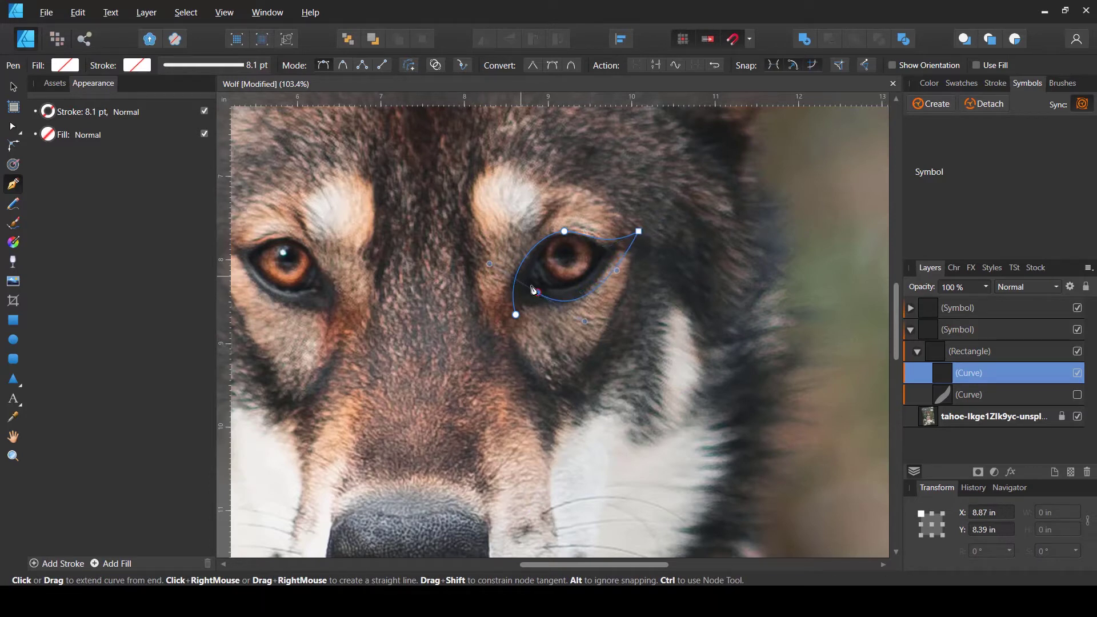
left_click(516, 328)
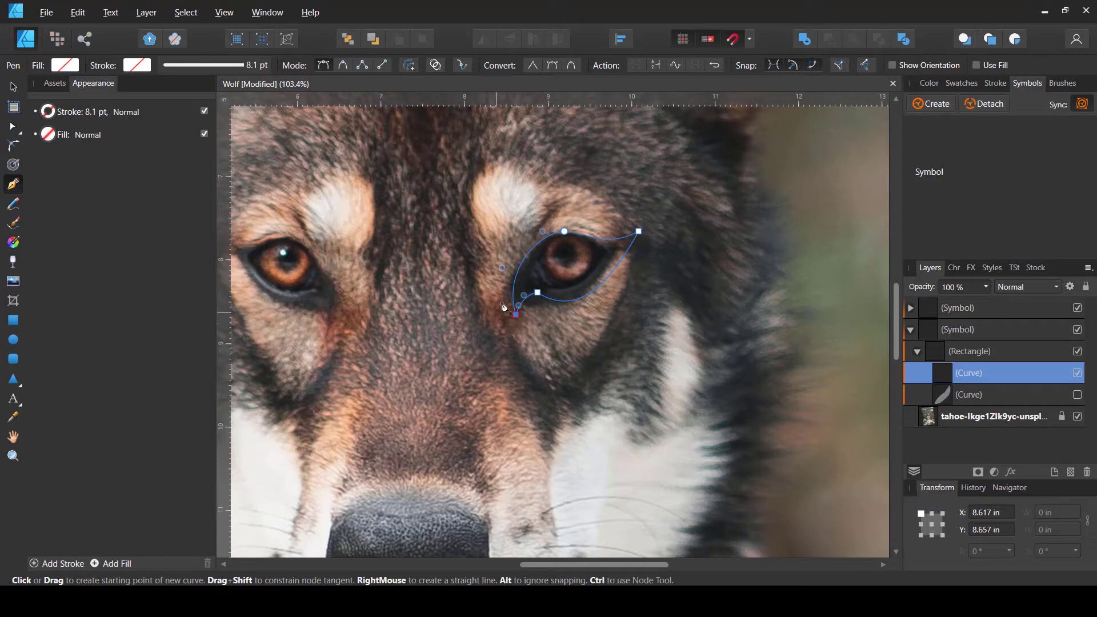
Refine the eye outline's curvature and move its outer corner node to X 10.06 in, Y 7.5 in
key("a")
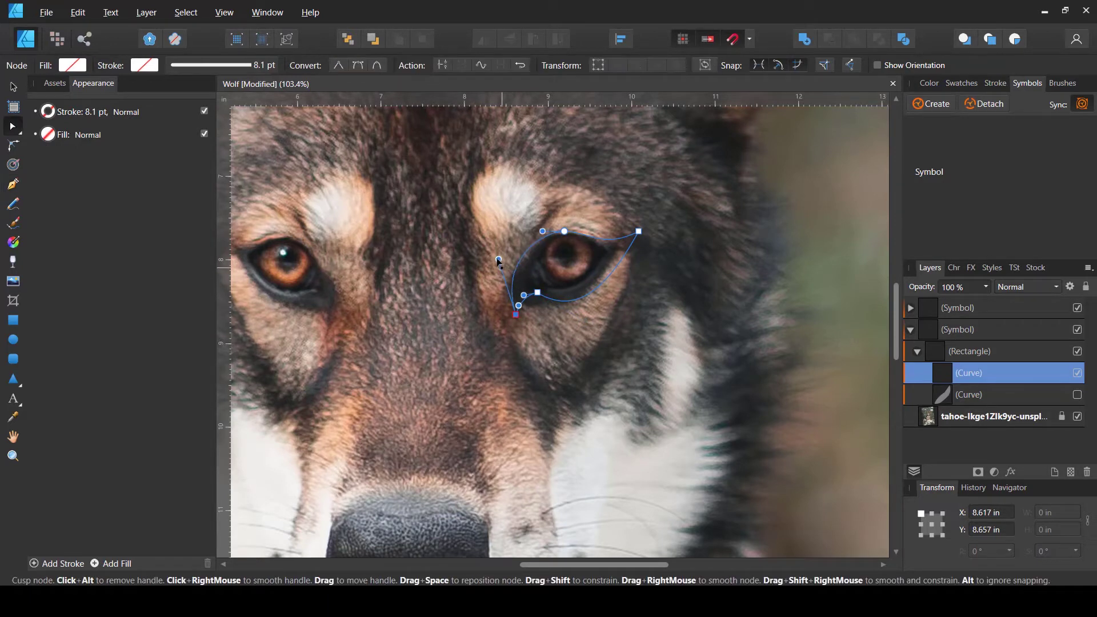
left_click_drag(544, 231, 527, 235)
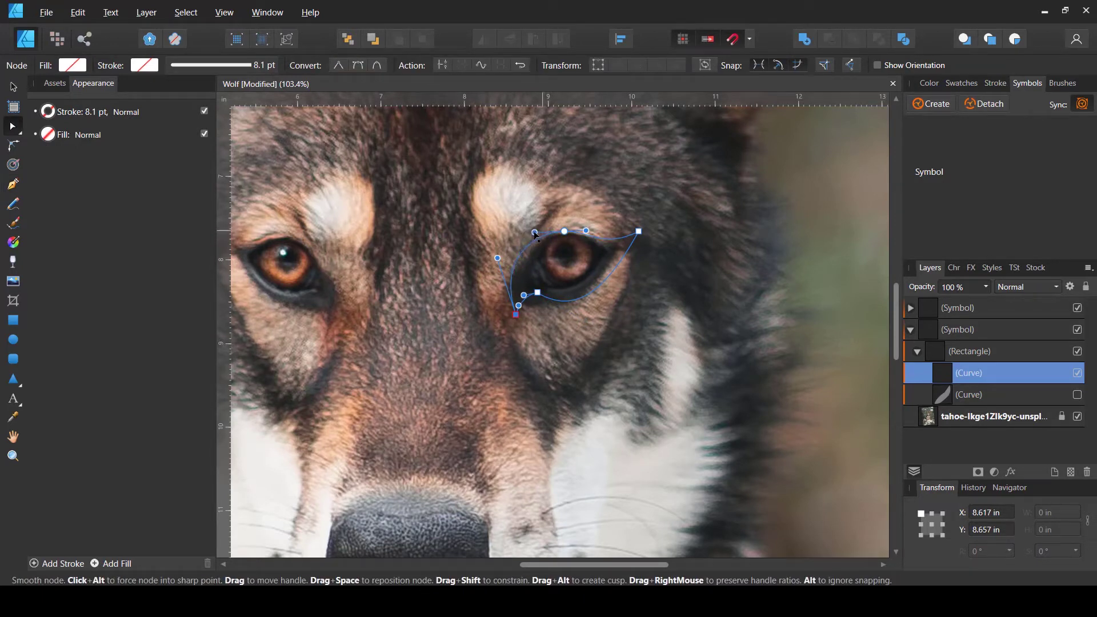
left_click_drag(639, 231, 621, 263)
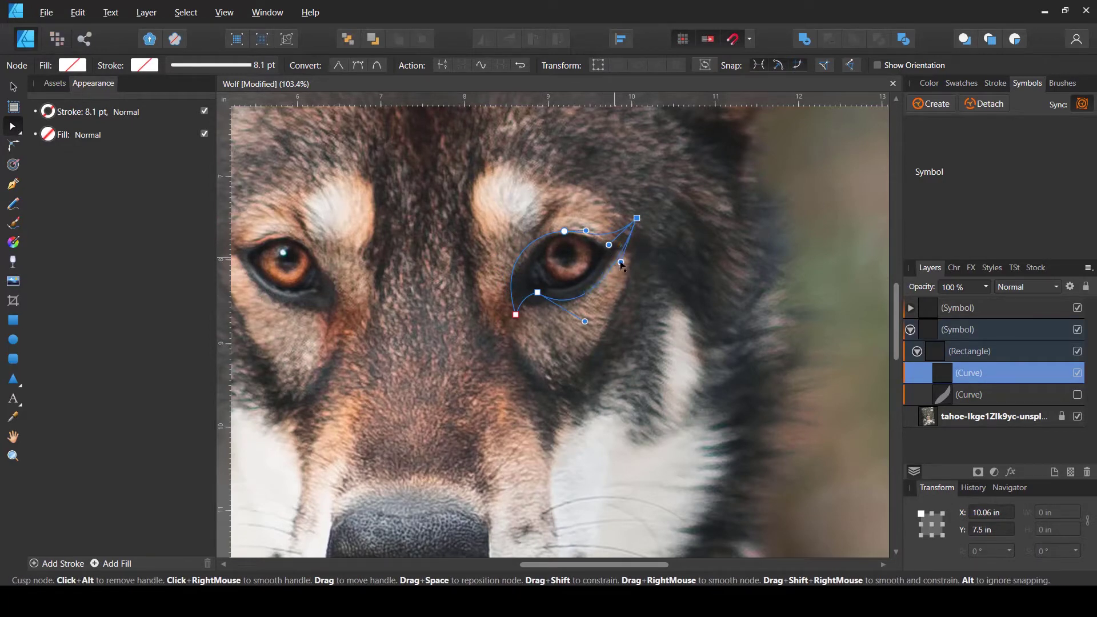
left_click(577, 315)
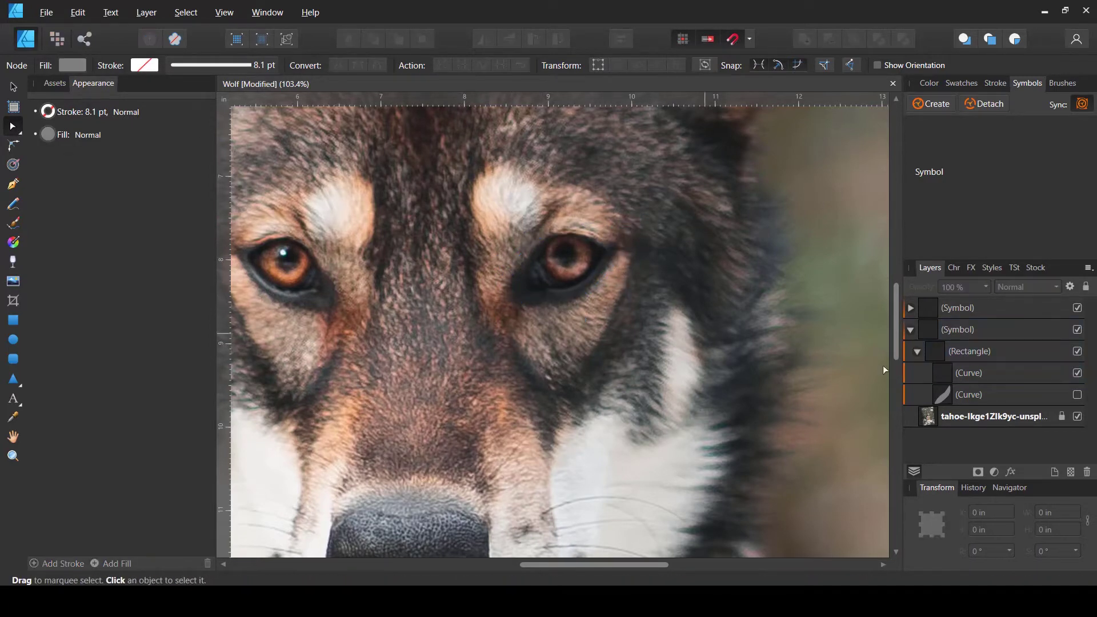
Draw a circle about 0.53 in wide over the iris, placed above the eye curve inside the symbol's rectangle
left_click(955, 377)
key("v")
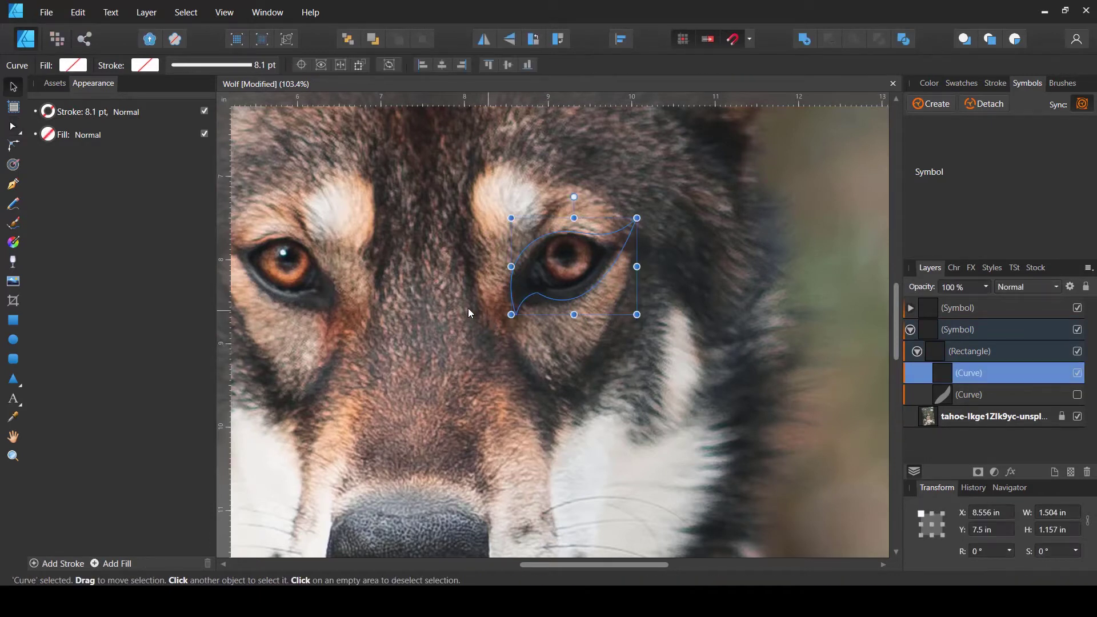
left_click(12, 341)
left_click_drag(545, 239, 591, 280)
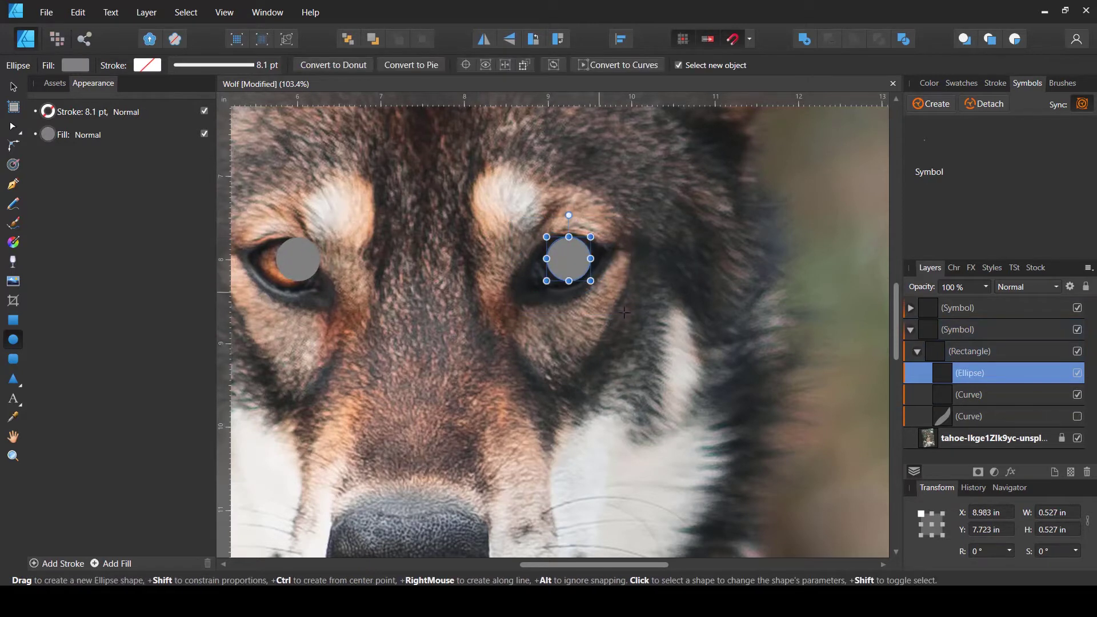
key("v")
Give the eye outline a white stroke with a width of 1 pt
left_click(962, 397, "shift")
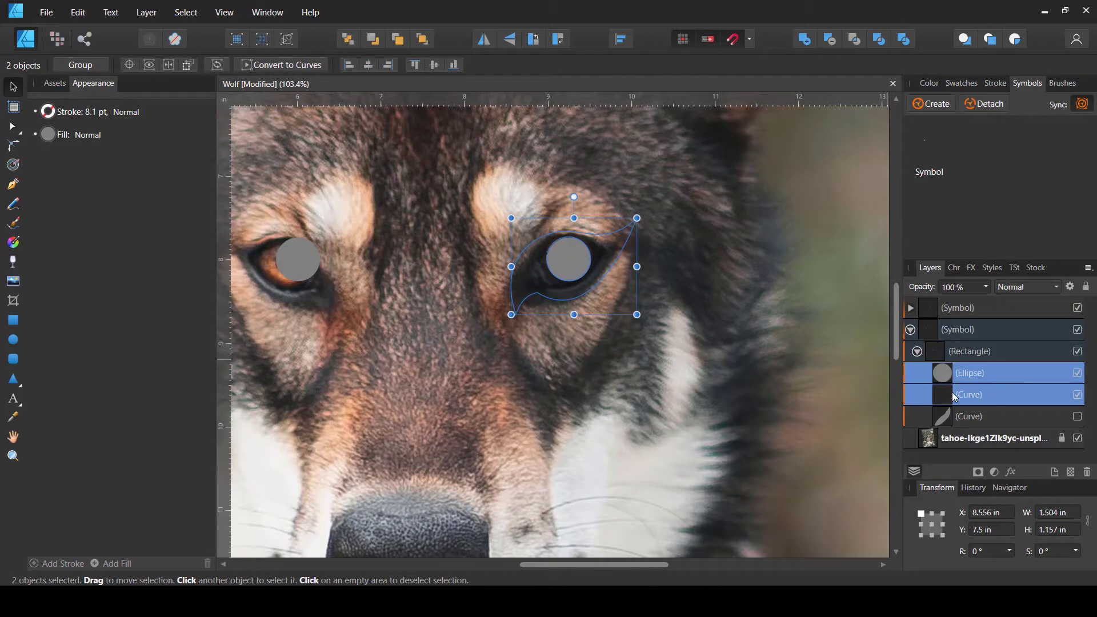
left_click(949, 394)
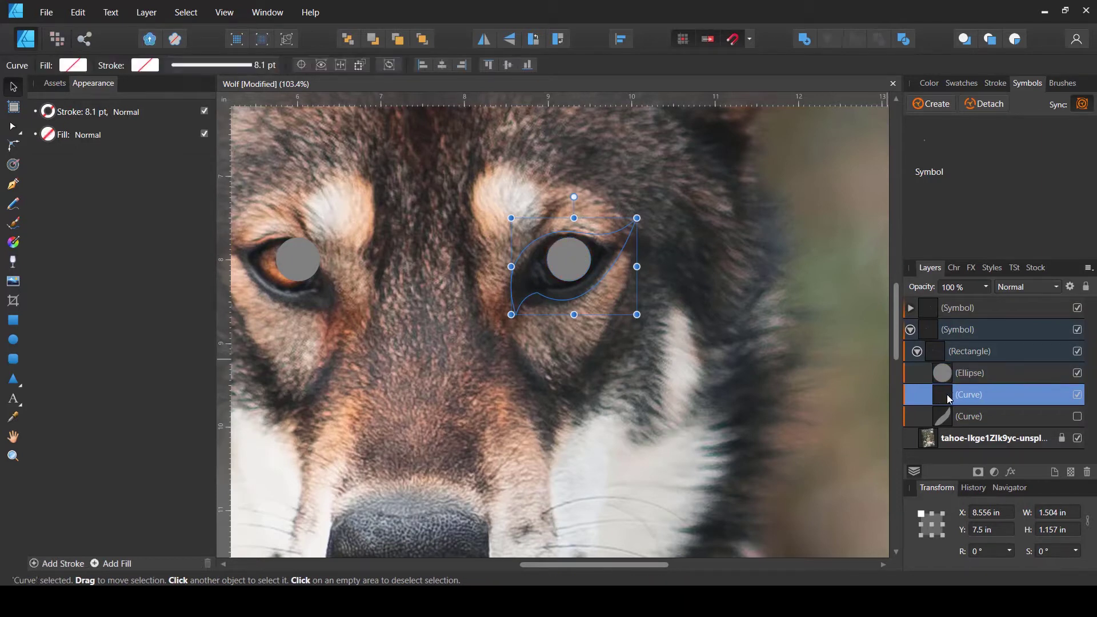
left_click(146, 66)
left_click(248, 135)
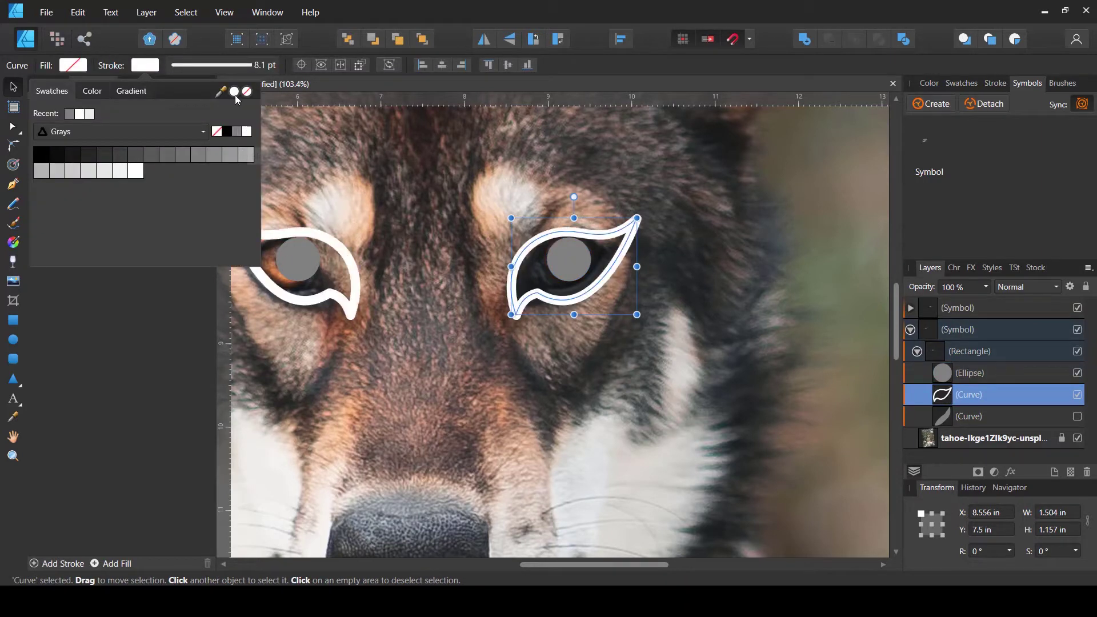
left_click(228, 63)
left_click_drag(204, 116, 191, 115)
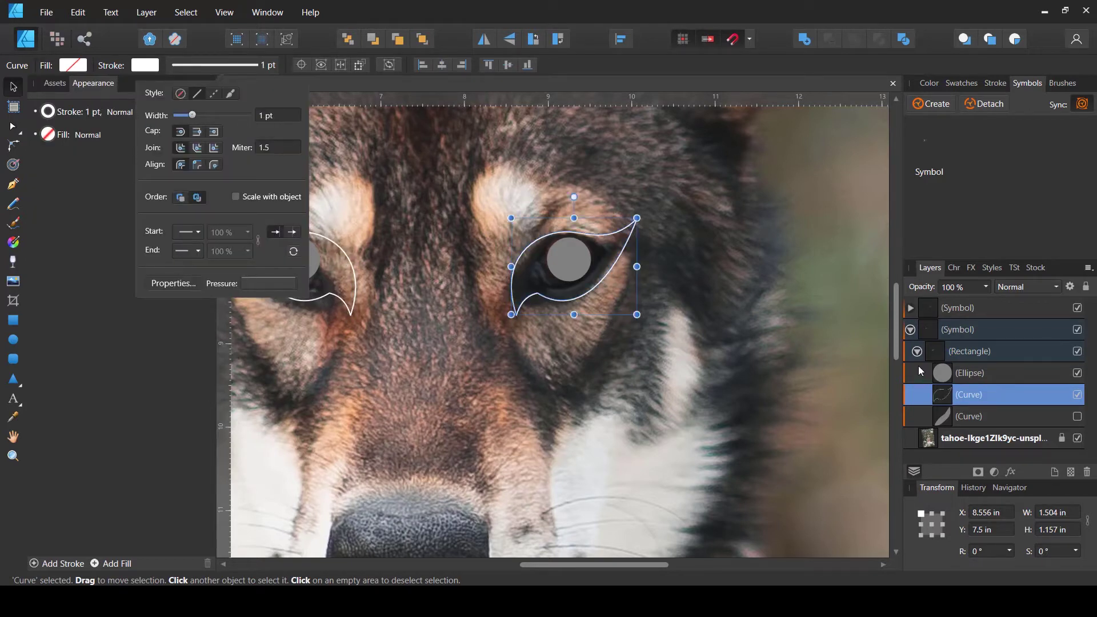
Enlarge the iris circle to about 0.63 in and subtract it from the eye outline
left_click(947, 372)
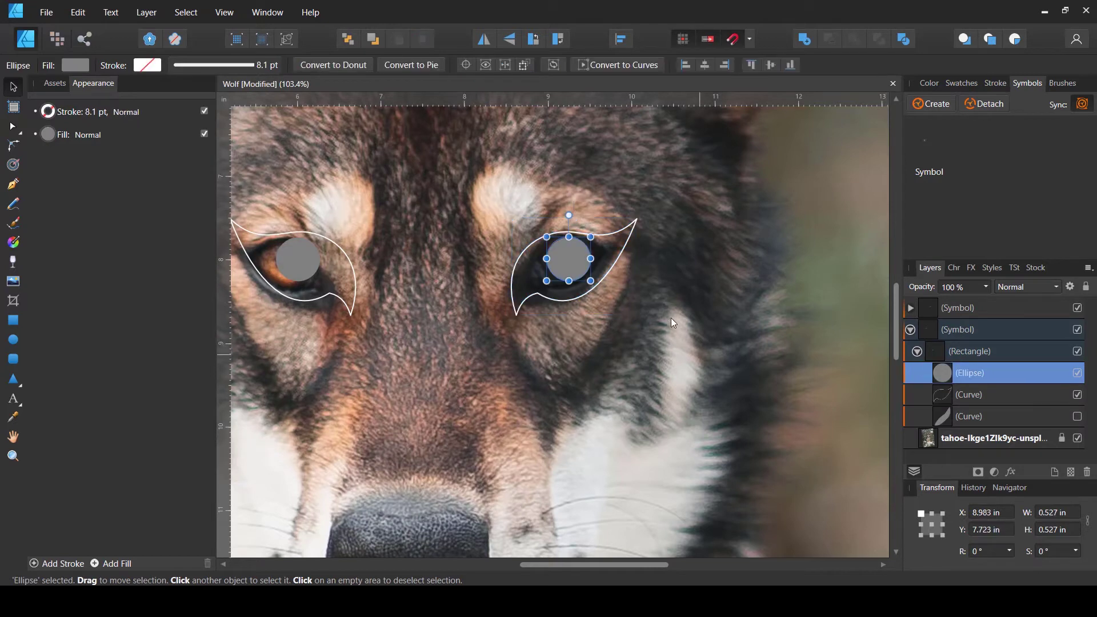
mouse_move(574, 260)
left_mouse_down()
mouse_move(596, 233)
mouse_move(570, 266)
left_mouse_up()
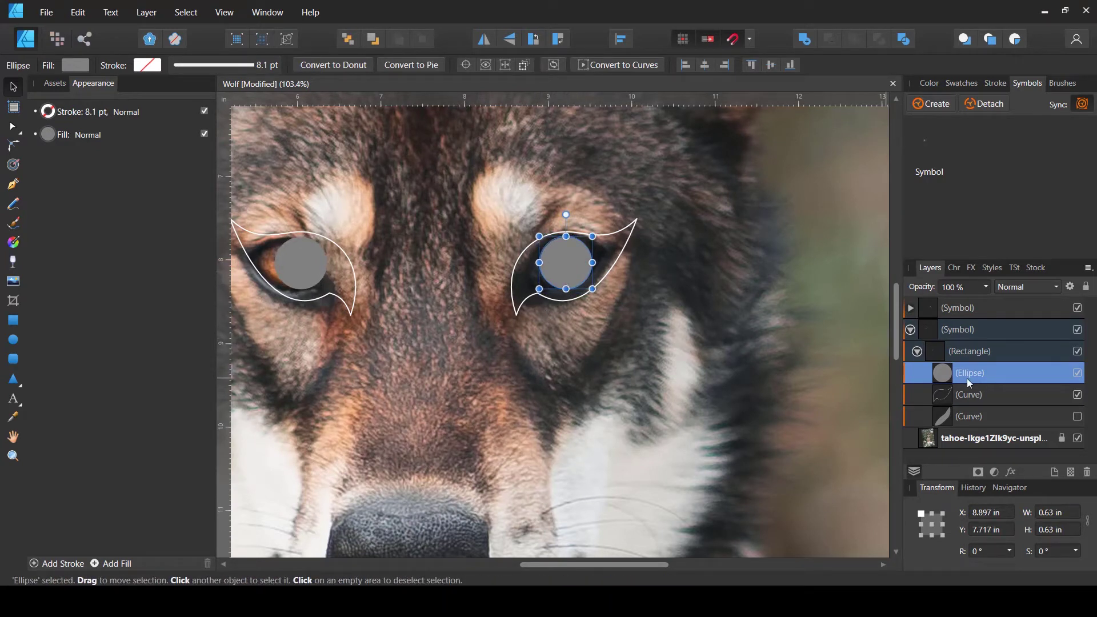
left_click(959, 394, "shift")
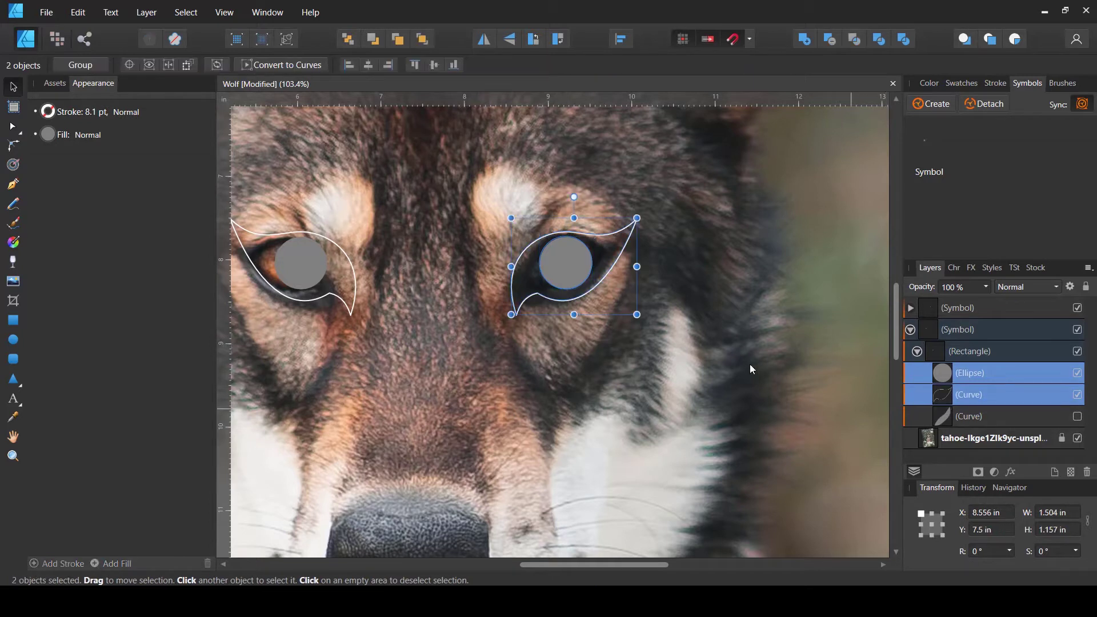
left_click(829, 39)
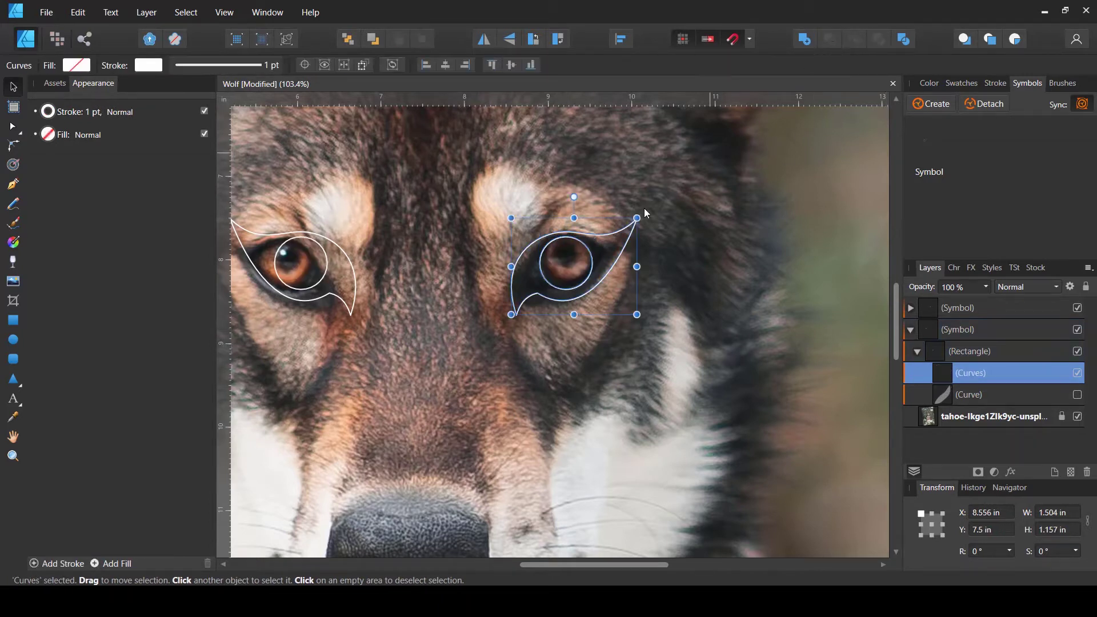
Draw a pupil circle about 0.37 in wide inside the eye's round cutout and nest it in the symbol's rectangle
double_click(959, 374)
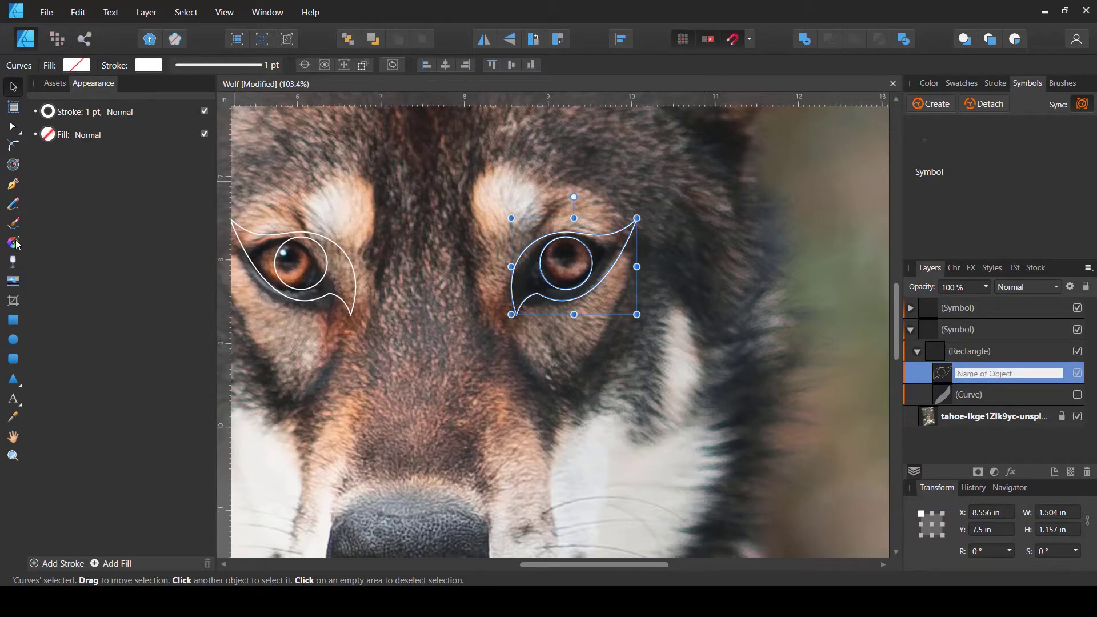
left_click(13, 340)
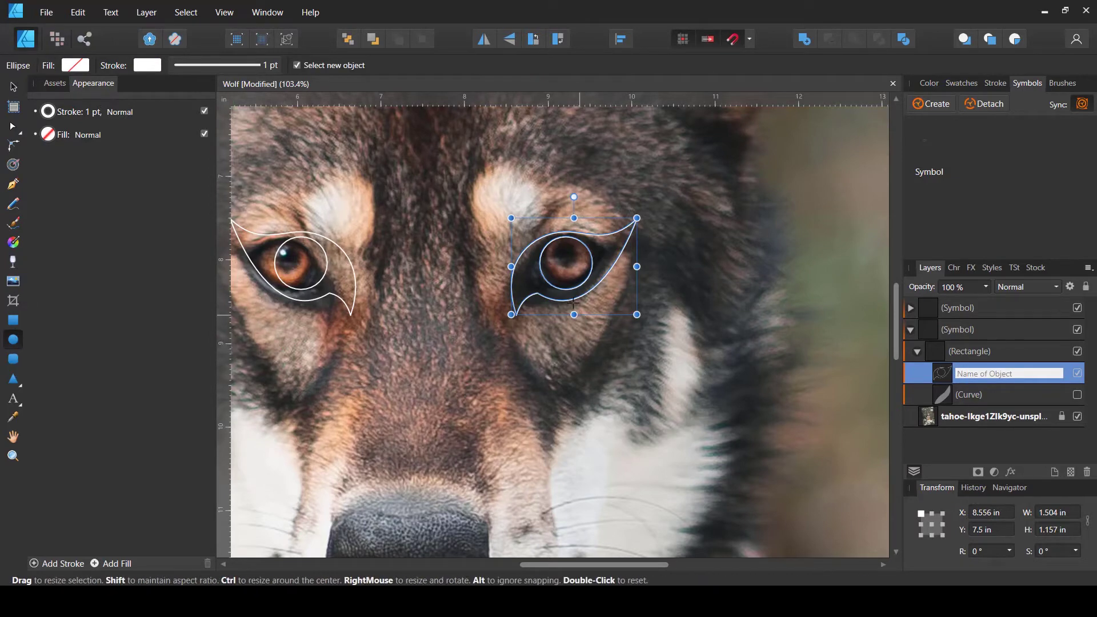
scroll(566, 246, "up", 5)
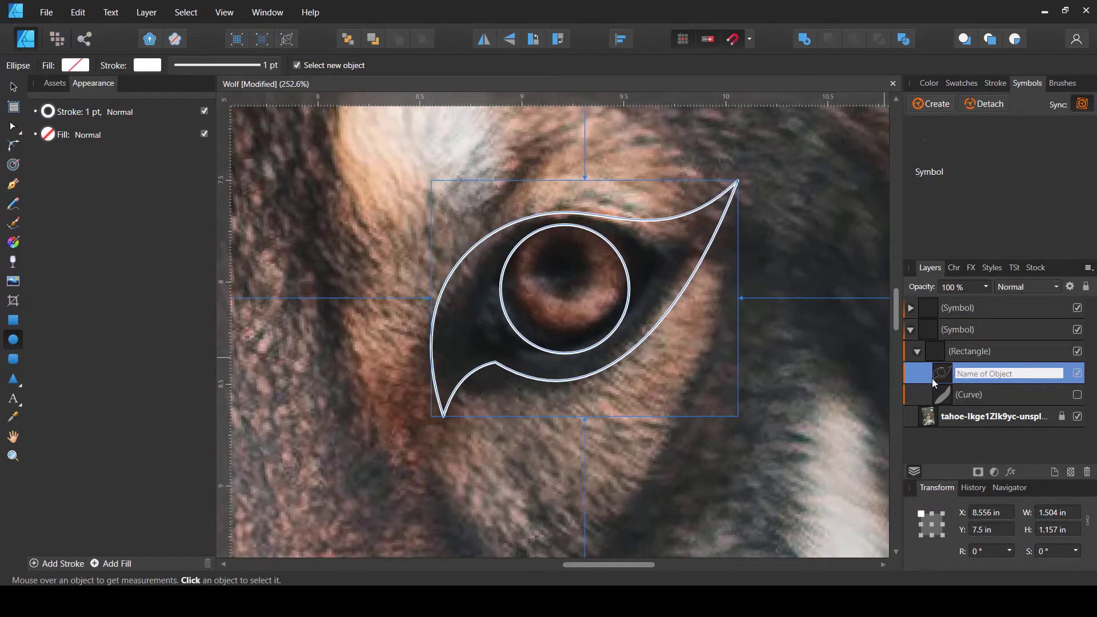
left_click(948, 367)
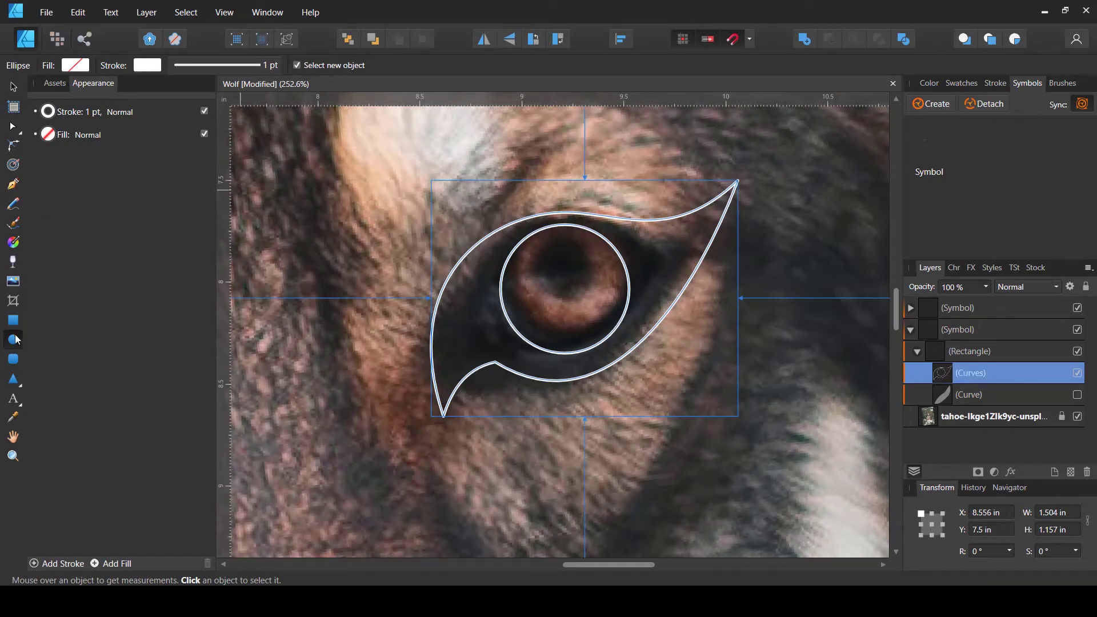
key("ctrl+d")
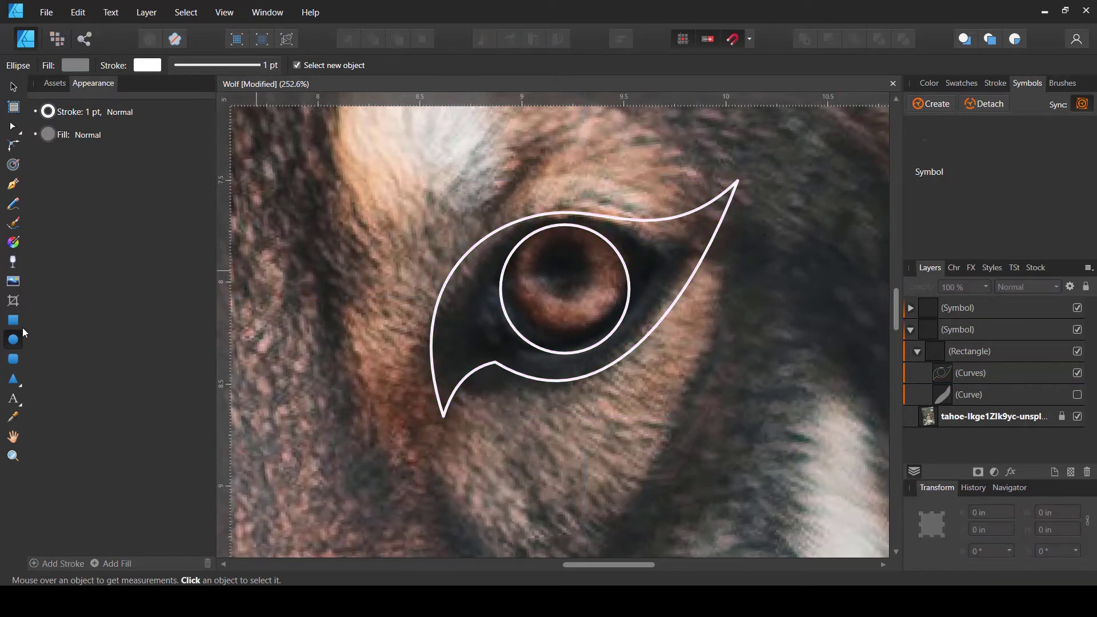
left_click(933, 375)
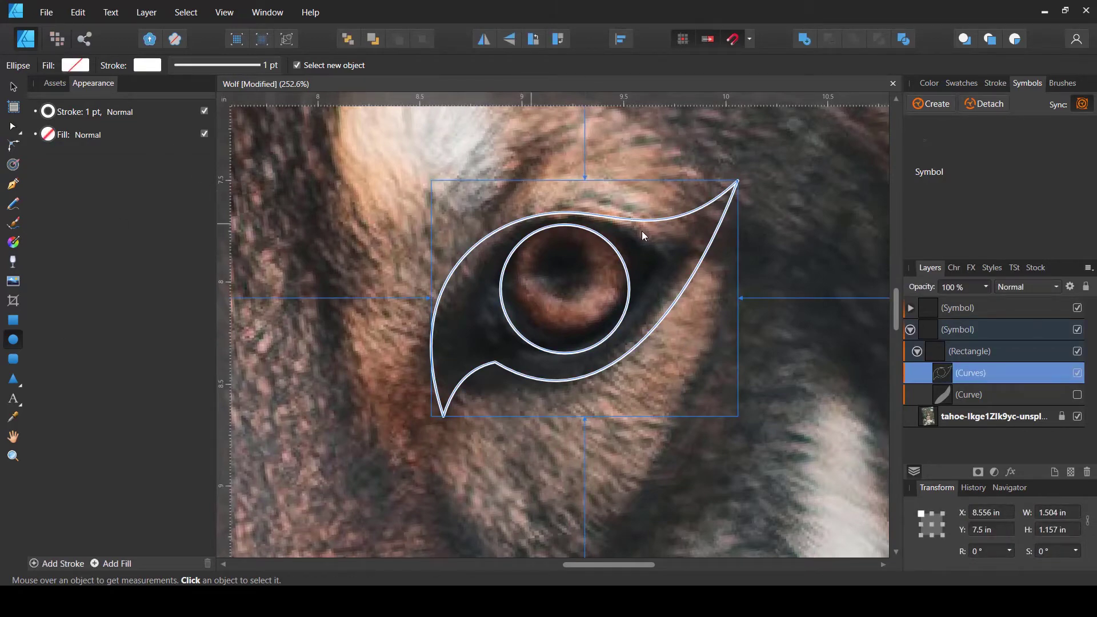
scroll(649, 231, "down", 4)
key("ctrl+d")
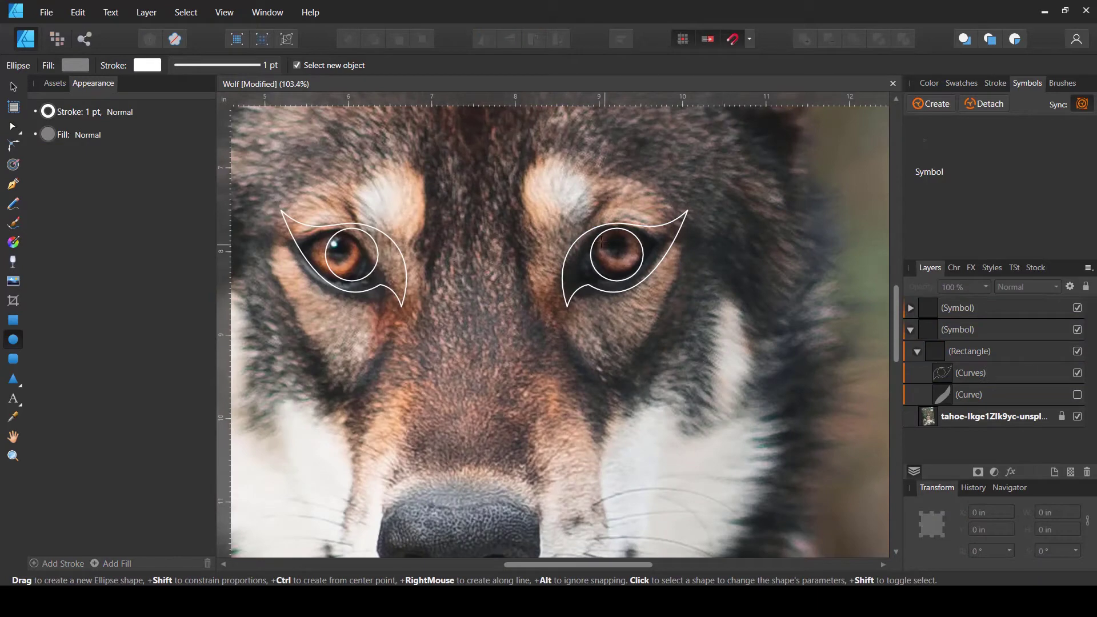
left_click_drag(600, 242, 632, 274)
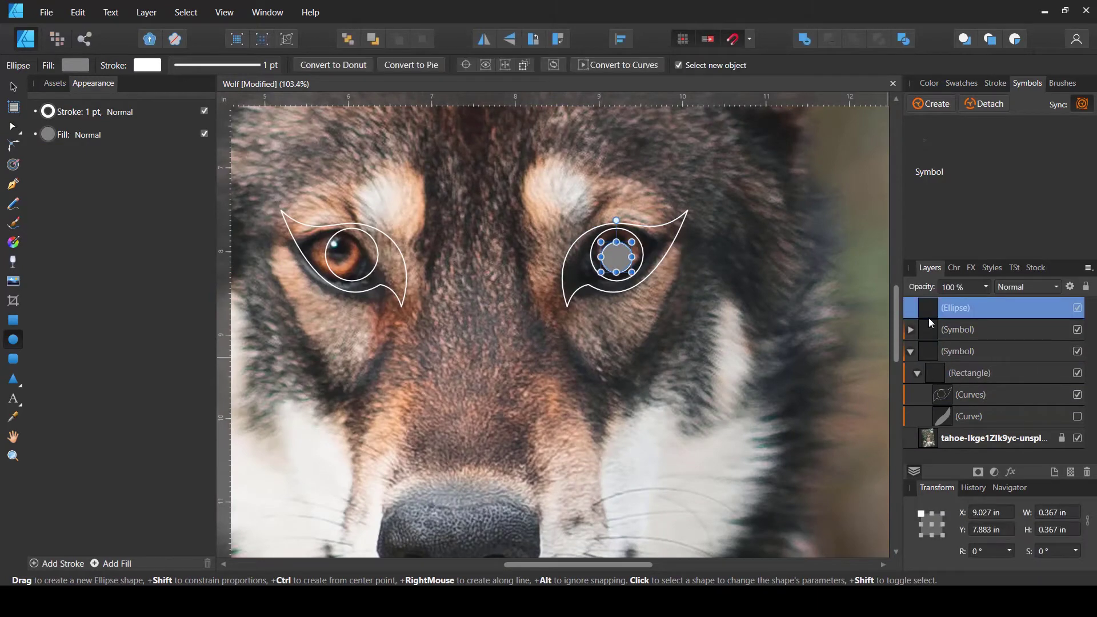
left_click_drag(936, 331, 939, 384)
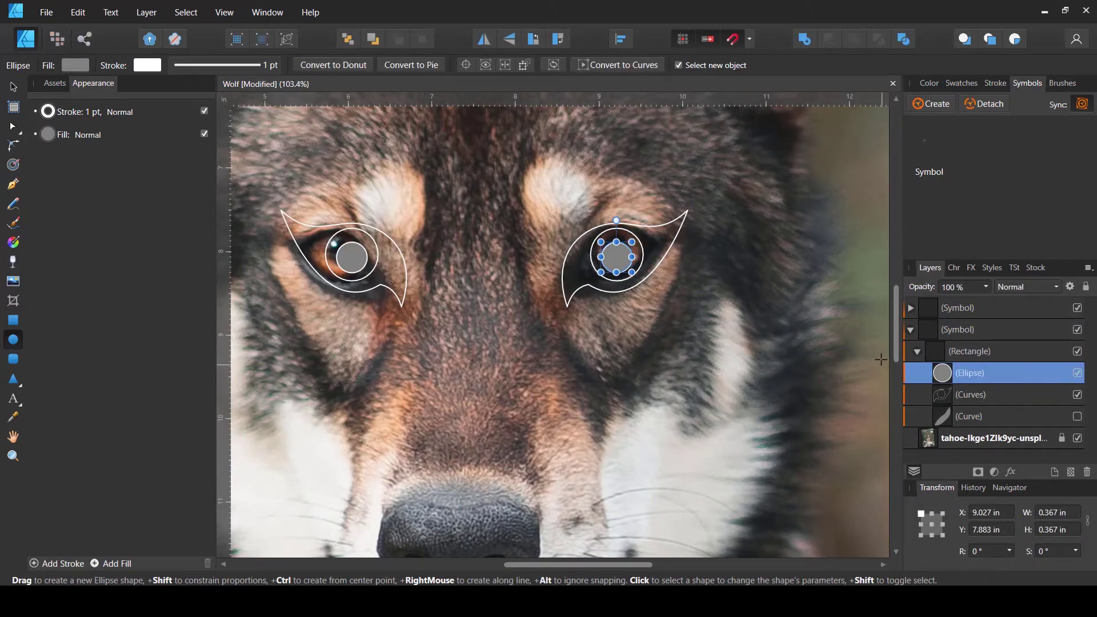
Move the pupil circle up over the top edge of the round cutout and enlarge it to about 0.4 in
scroll(670, 249, "up", 5)
key("v")
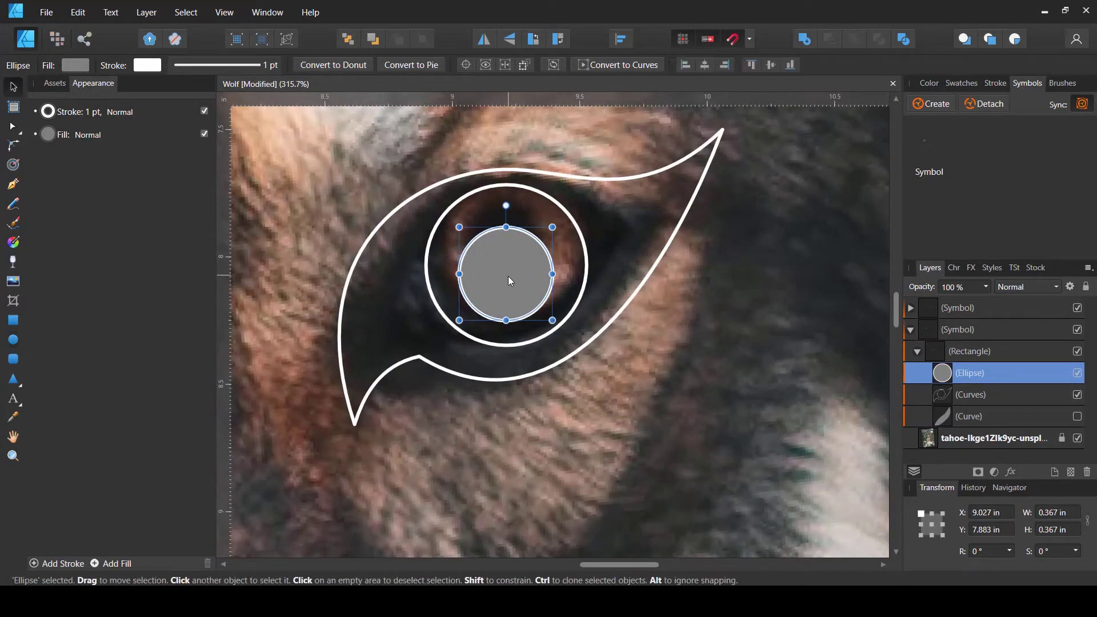
left_click_drag(508, 276, 493, 226)
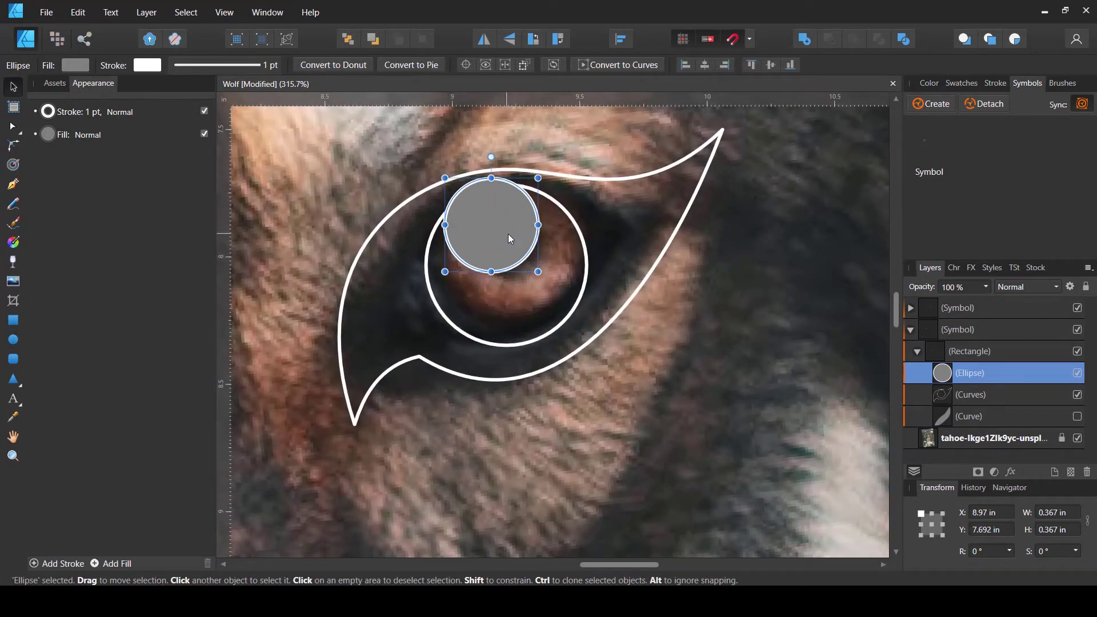
left_click_drag(537, 271, 517, 260)
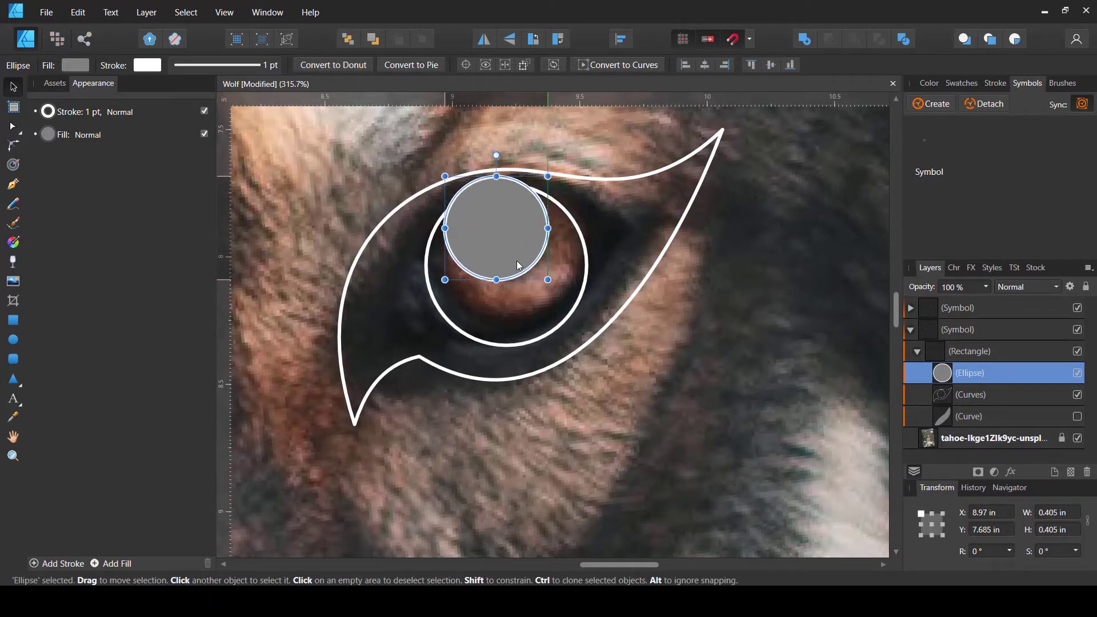
Fill both the pupil circle and the eye shape with black and set their stroke width to 0 pt
scroll(517, 266, "down", 8)
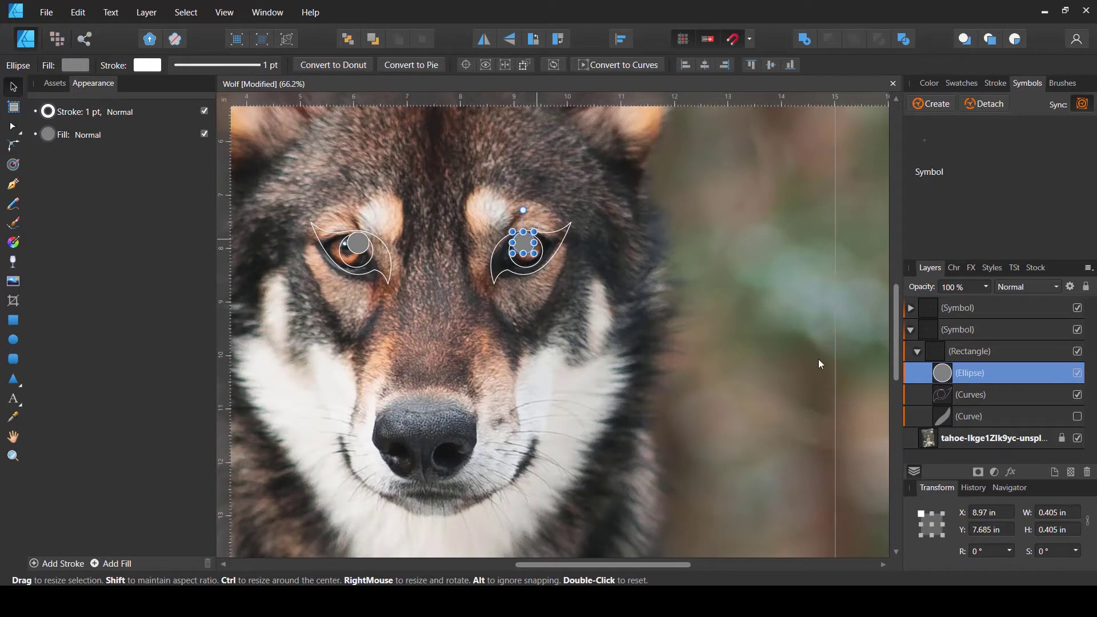
left_click(918, 396, "shift")
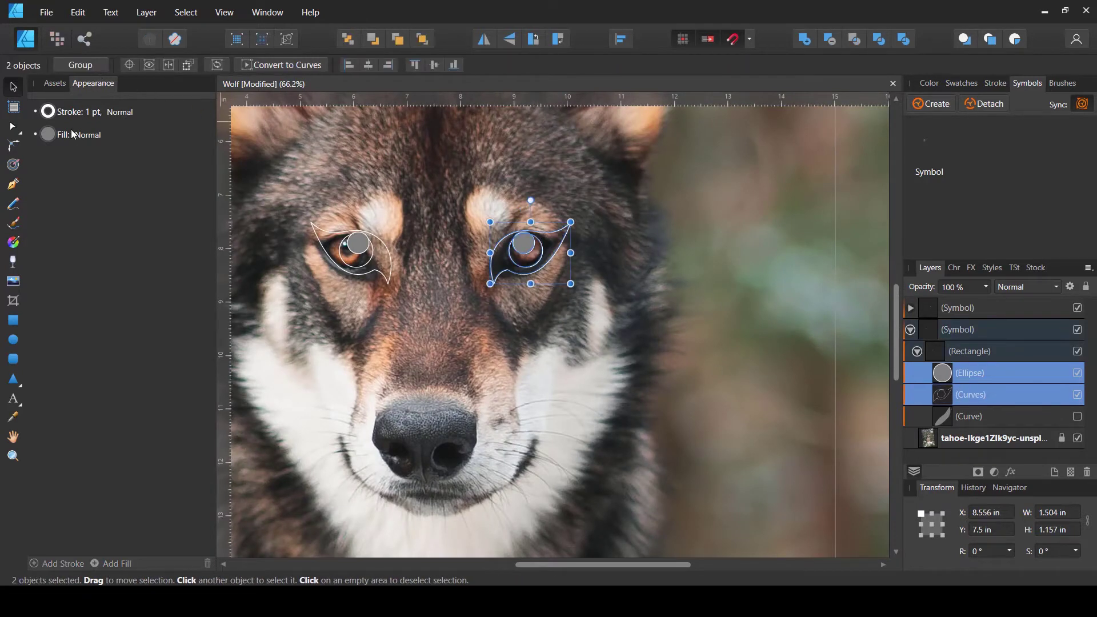
left_click(50, 134)
left_click_drag(41, 238, 1, 238)
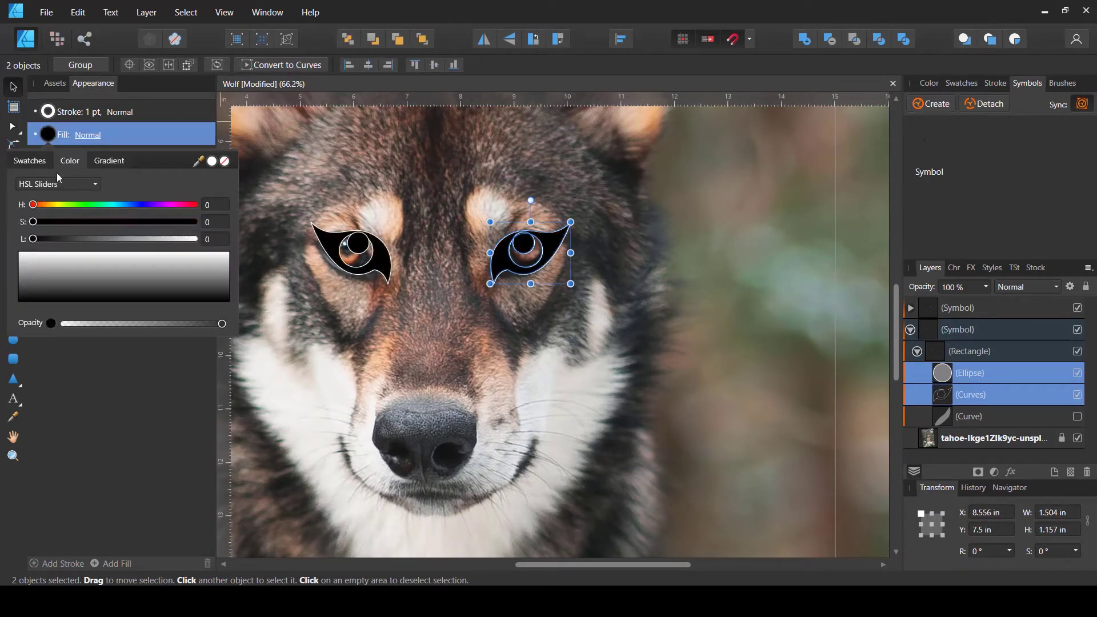
left_click(50, 118)
left_click(89, 112)
left_click(56, 136)
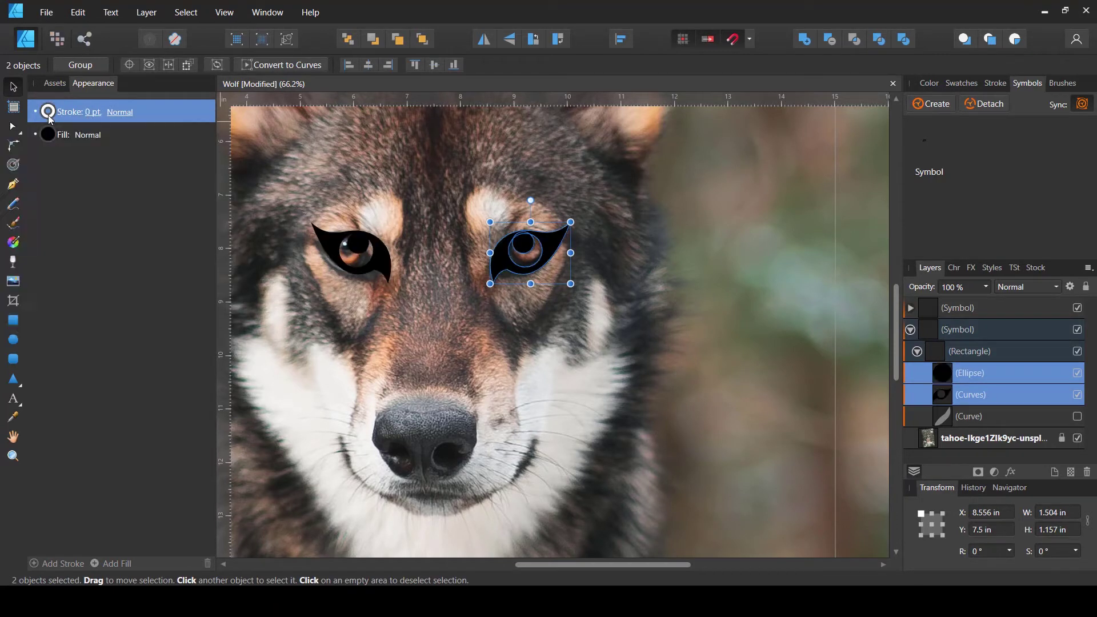
left_click(48, 112)
Deselect the eye shapes and save the document
left_click(571, 5)
left_click(718, 295)
left_click_drag(718, 294, 760, 351)
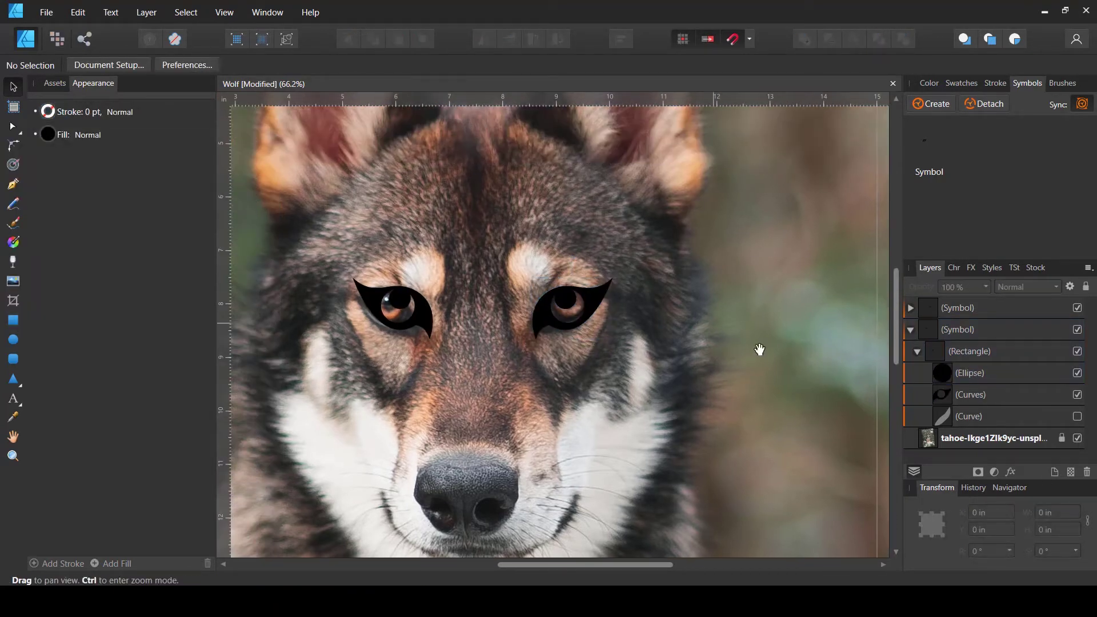
key("ctrl+s")
With the Pen tool inside the symbol's rectangle, trace the ear's outer contour from its inner base over the tip to the outer side
left_click(958, 373)
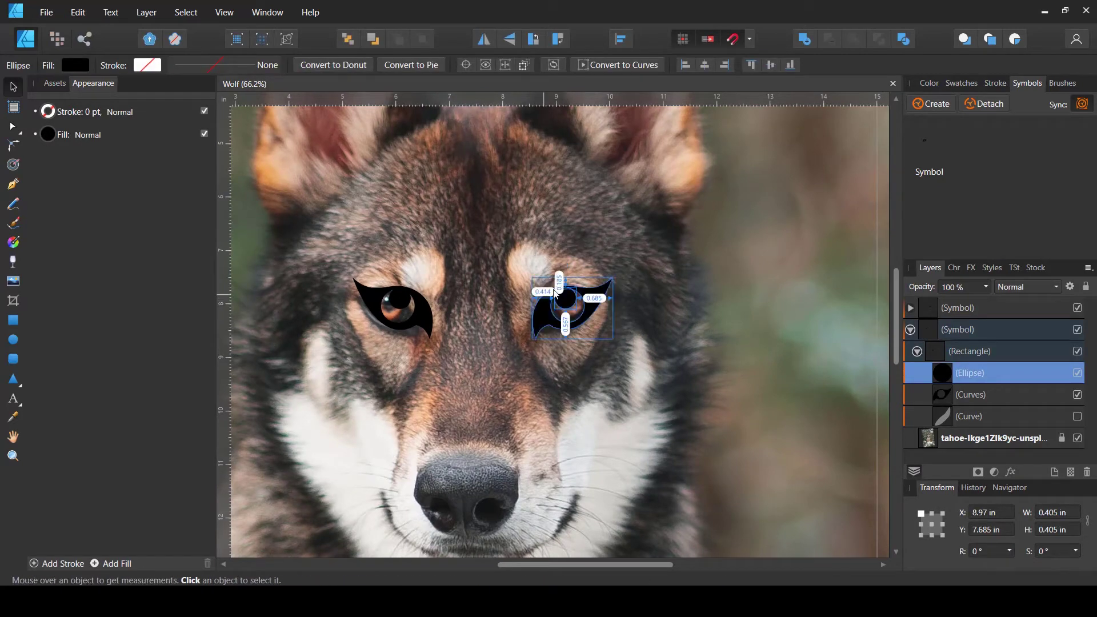
scroll(569, 273, "down", 3)
scroll(575, 236, "up", 1)
scroll(574, 235, "up", 3)
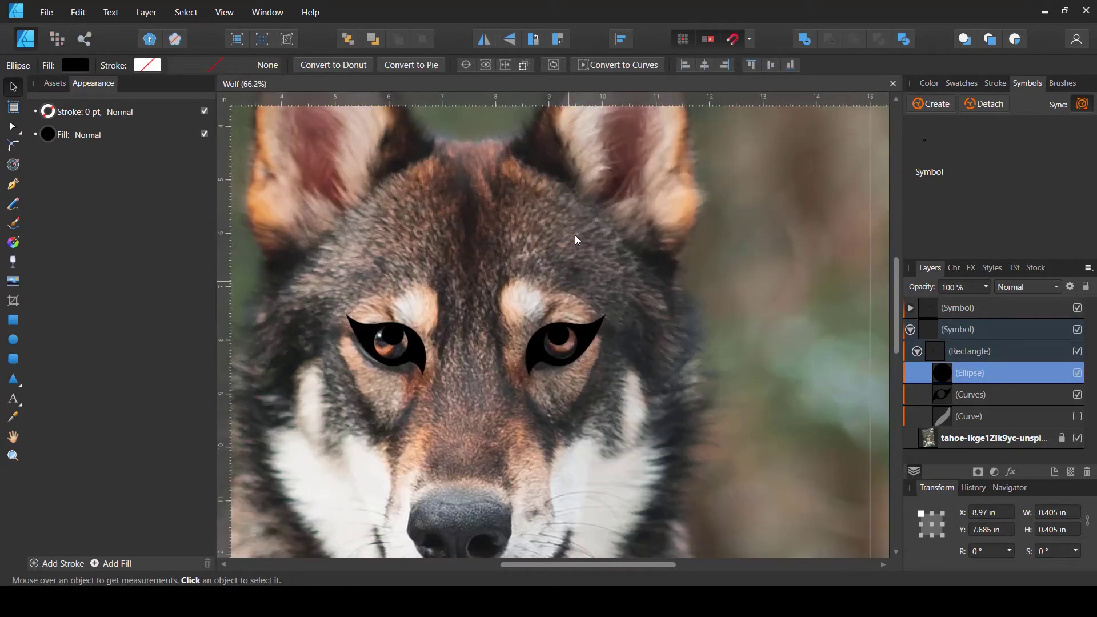
scroll(614, 222, "down", 1)
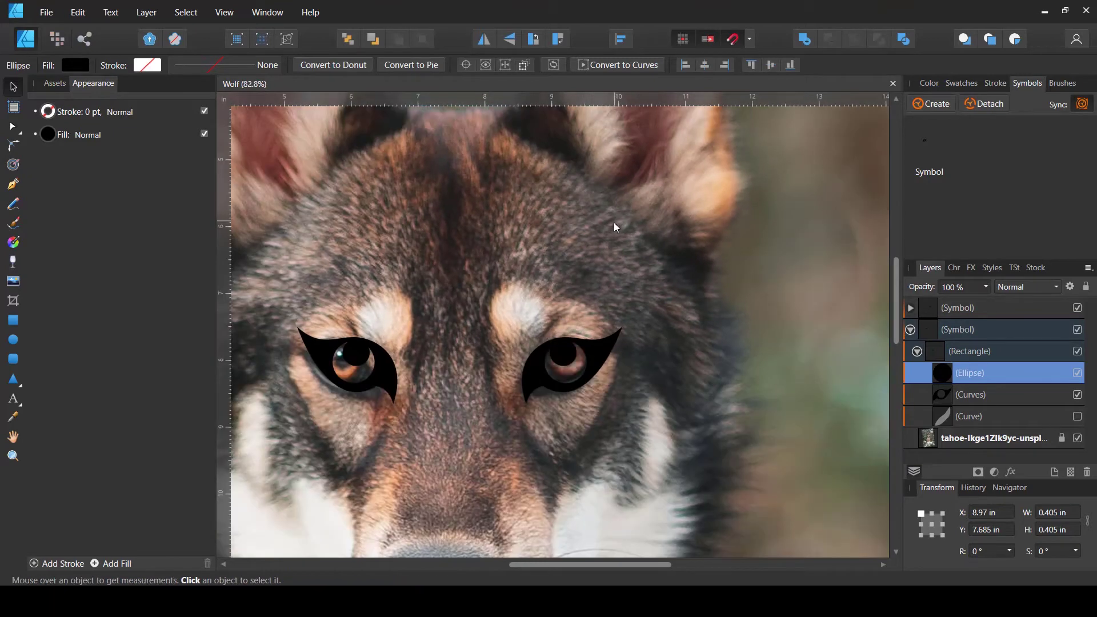
scroll(615, 217, "up", 5)
scroll(609, 275, "up", 1)
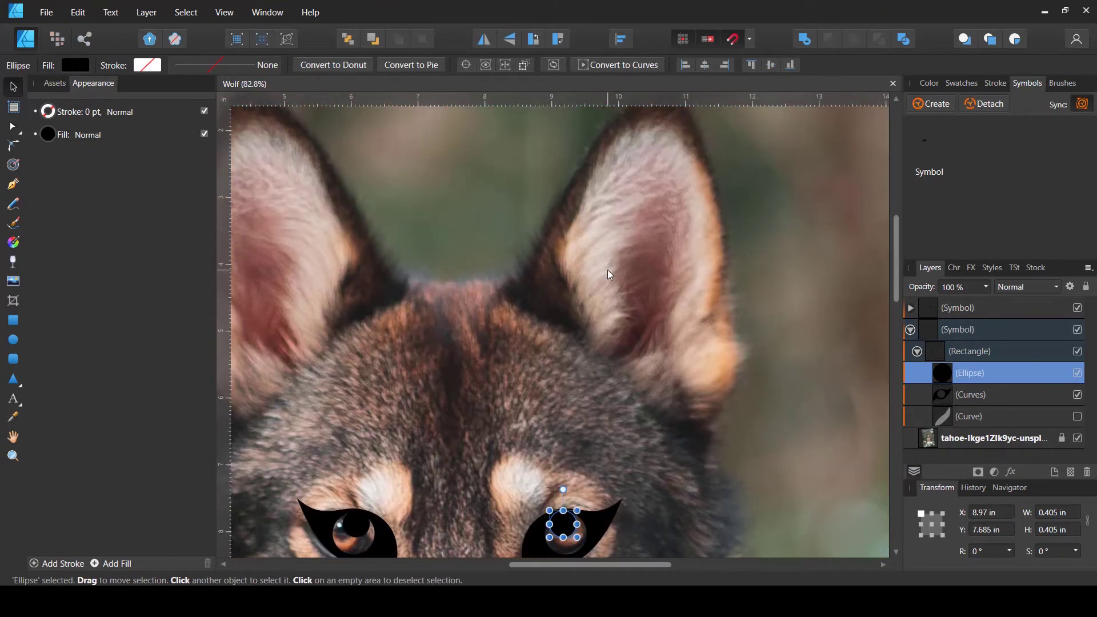
left_click(12, 184)
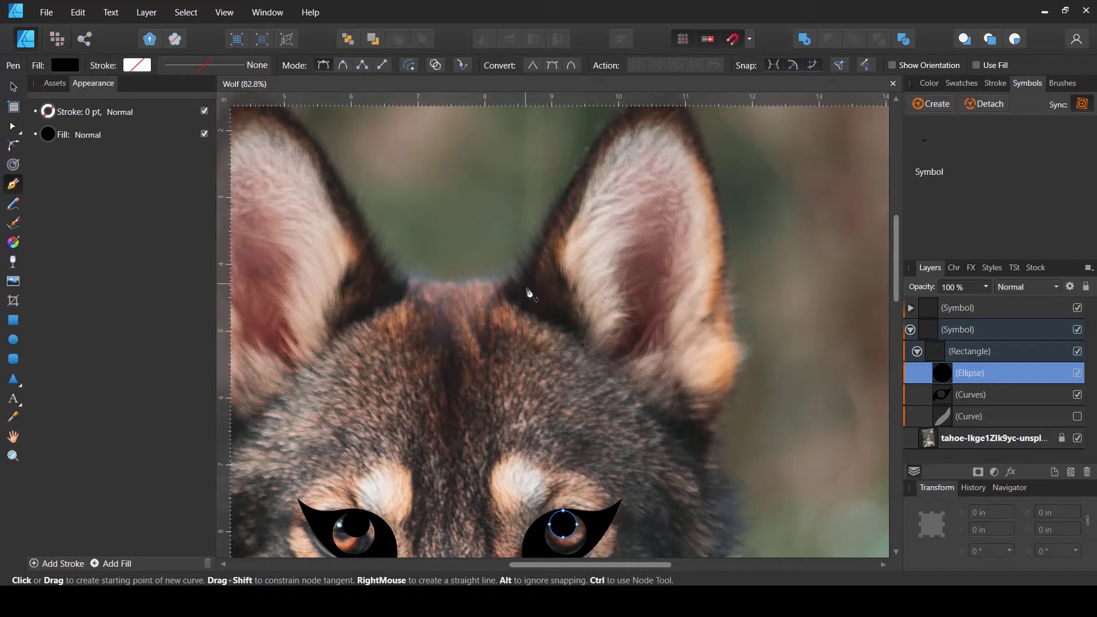
left_click_drag(526, 289, 489, 333)
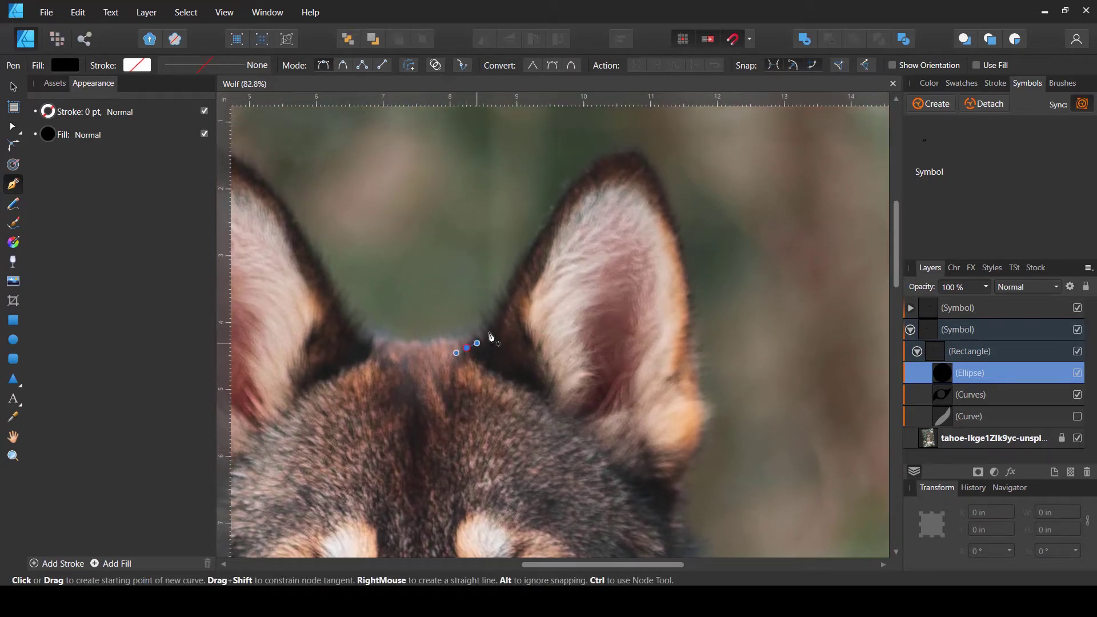
left_click_drag(560, 195, 665, 171)
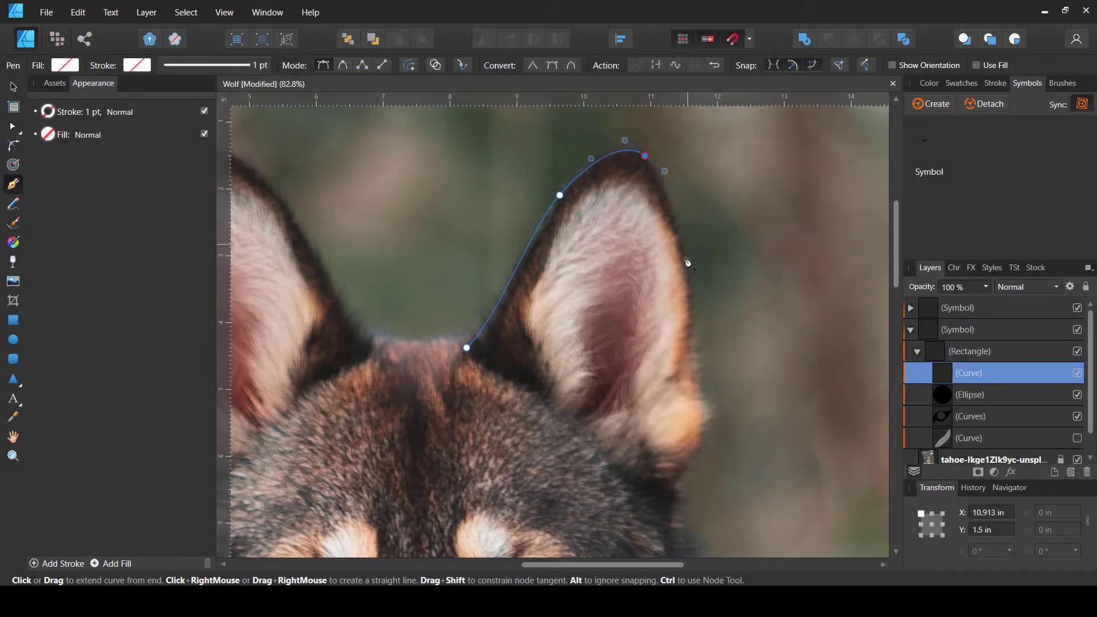
left_click_drag(687, 260, 688, 295)
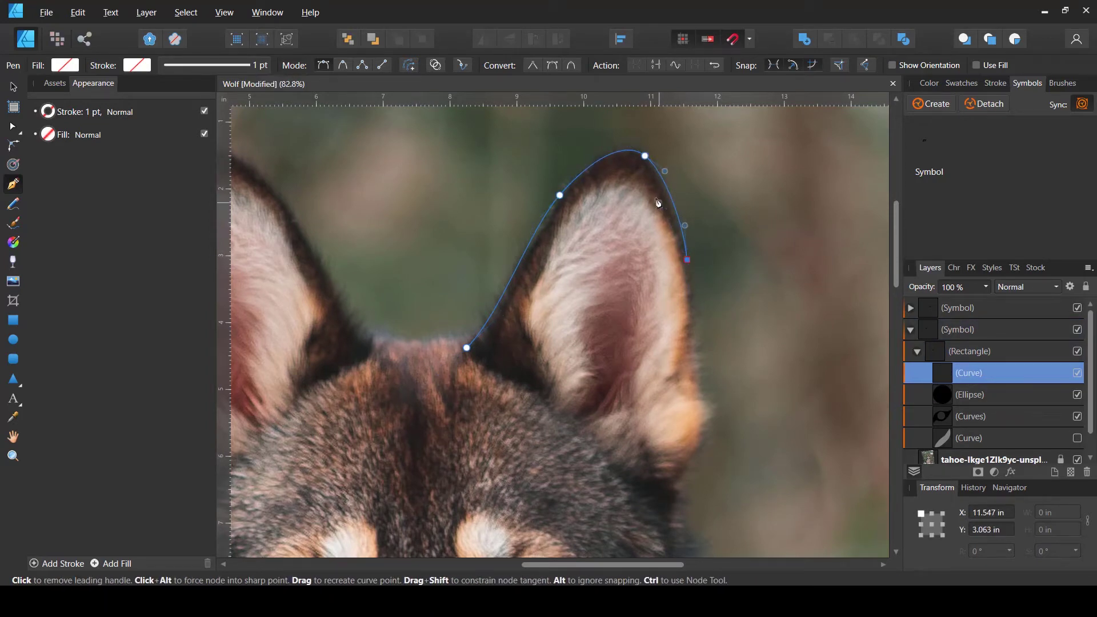
Continue the ear curve back along the inner edge of the dark rim to the ear's base and close the shape
left_click_drag(607, 189, 574, 201)
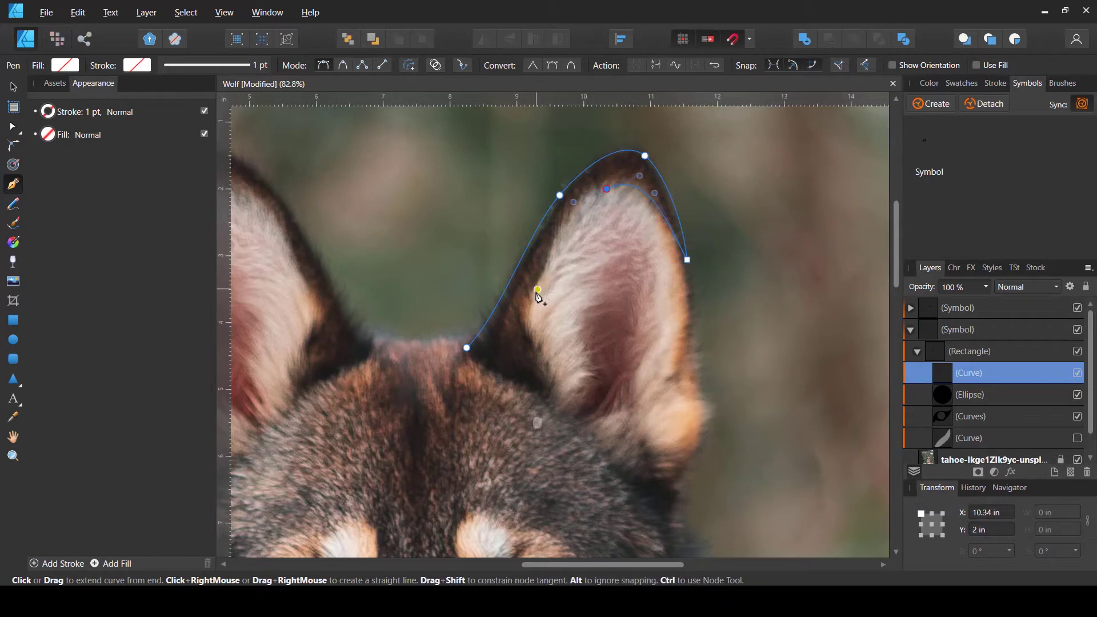
left_click_drag(530, 318, 572, 401)
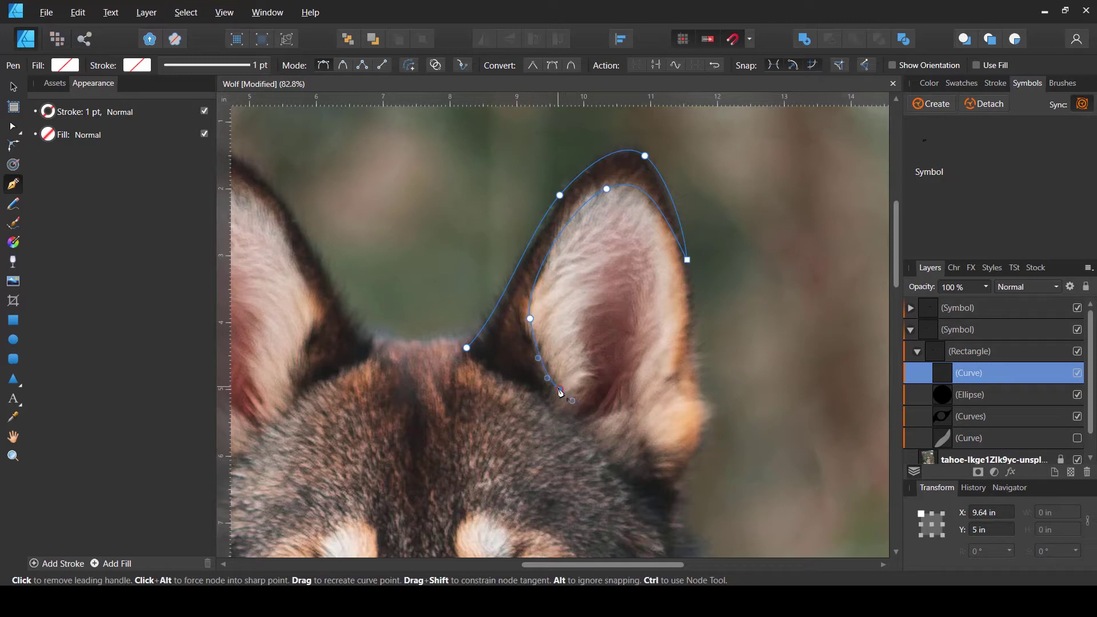
left_click(561, 392)
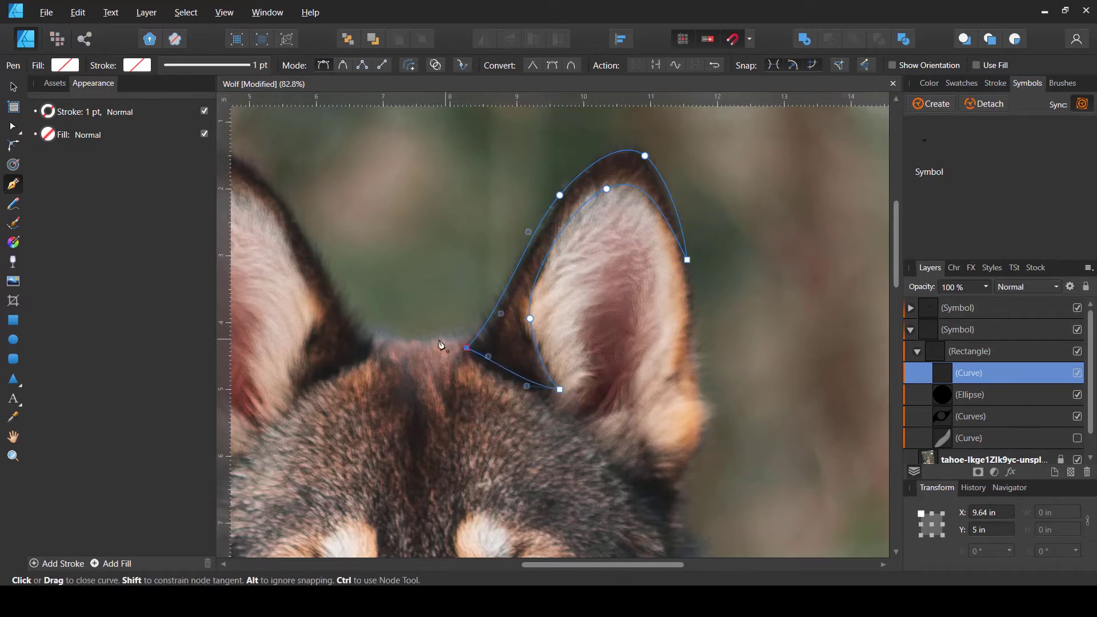
left_click_drag(439, 341, 409, 356)
Move the two base corner nodes of the ear rim slightly down and fill the shape with black
key("a")
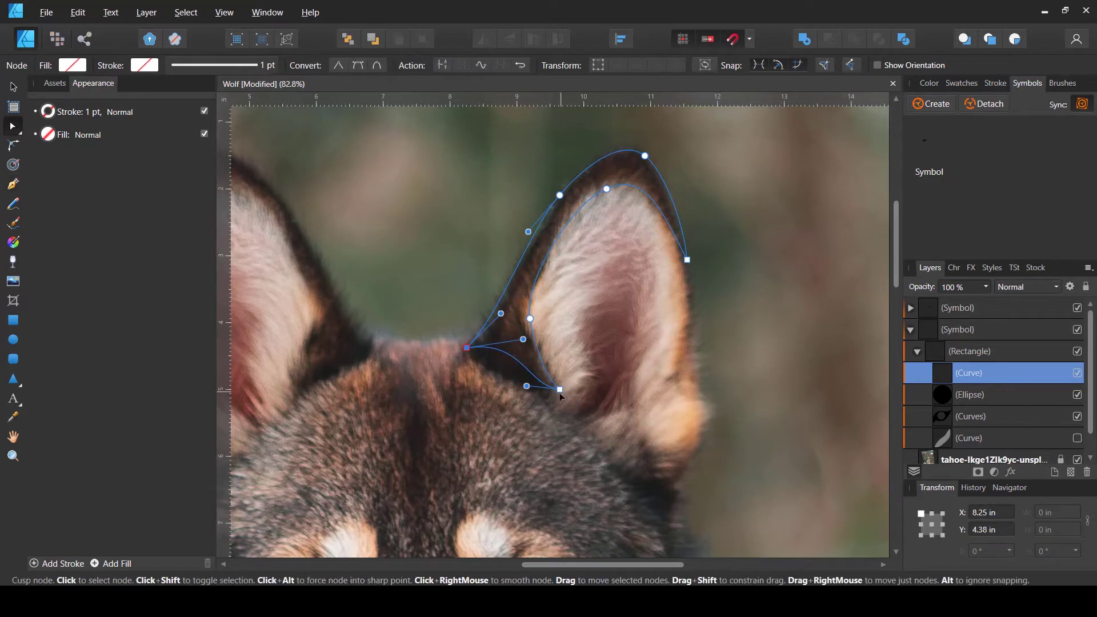
left_click_drag(560, 391, 560, 406)
left_click_drag(467, 348, 470, 358)
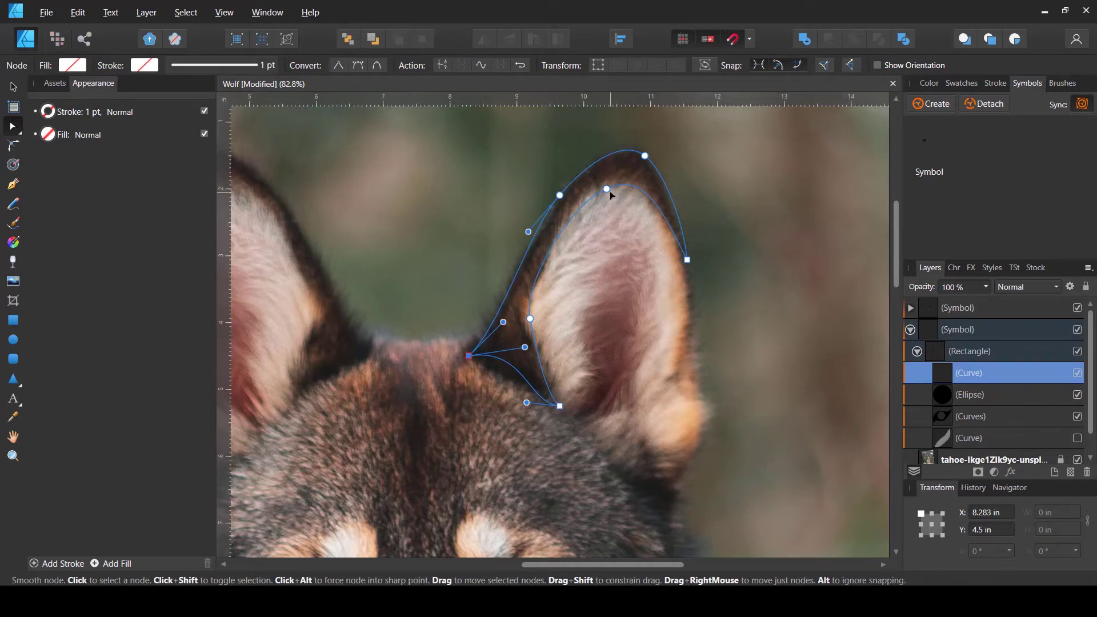
scroll(609, 191, "down", 1)
left_click(74, 66)
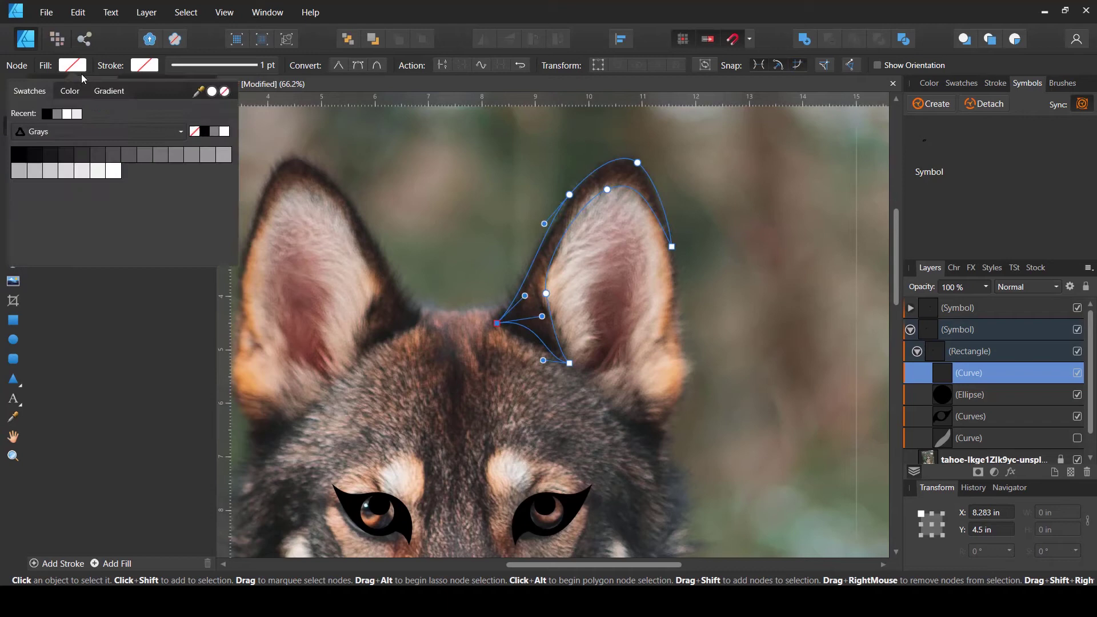
left_click(60, 115)
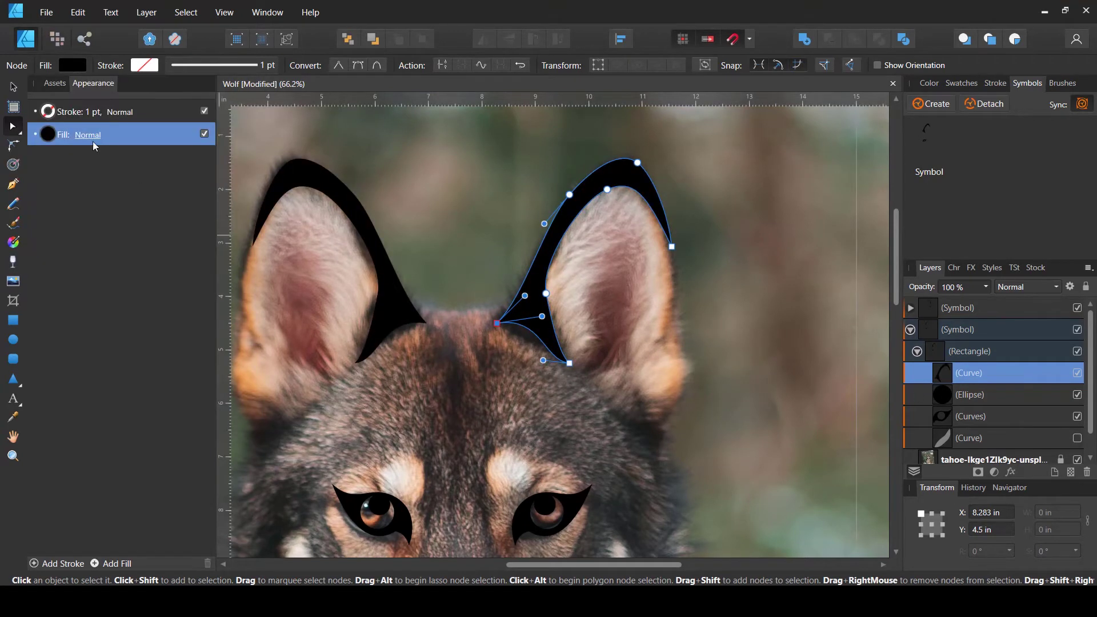
Draw a closed, pointed shape with the Pen tool along the ear's lower outer side, with a sharp barb inside the ear's base
left_click(12, 184)
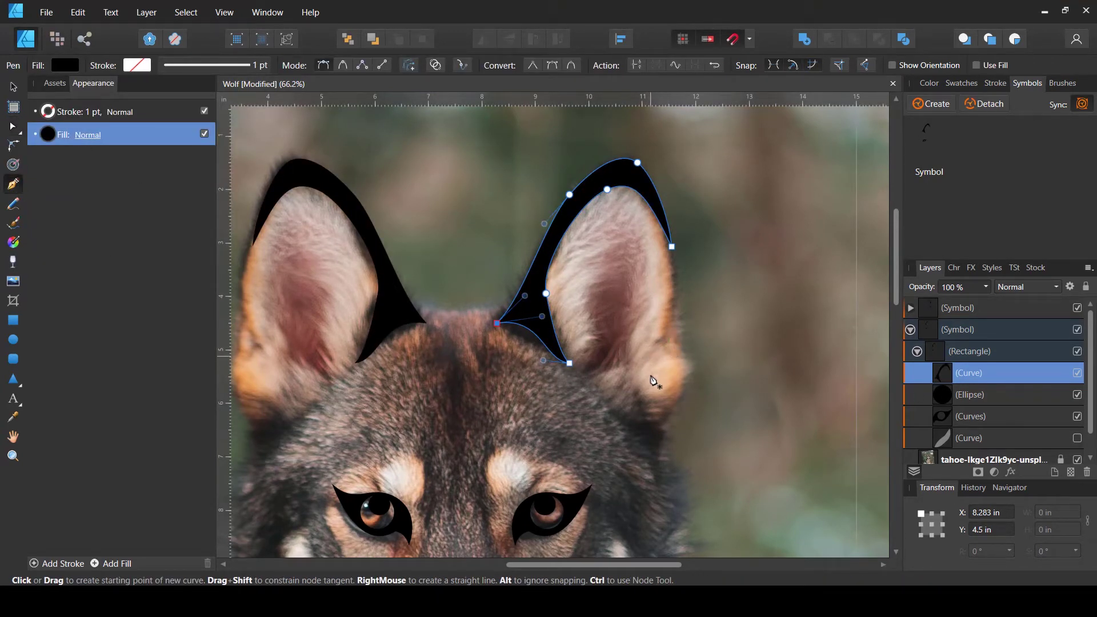
scroll(651, 416, "up", 1)
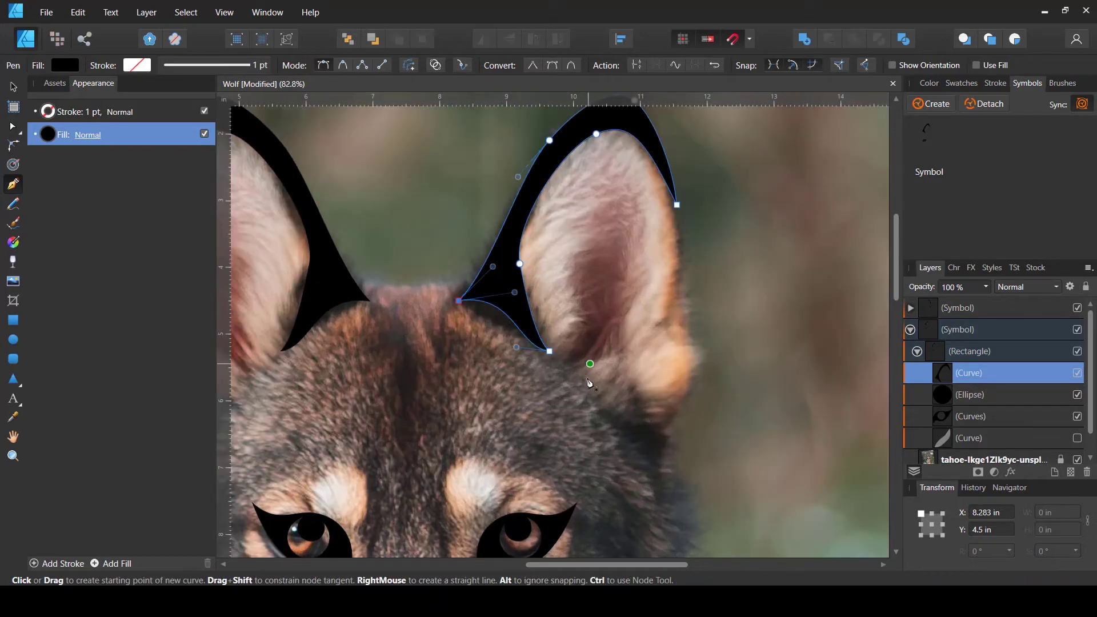
left_click_drag(577, 381, 604, 415)
left_click_drag(652, 460, 669, 530)
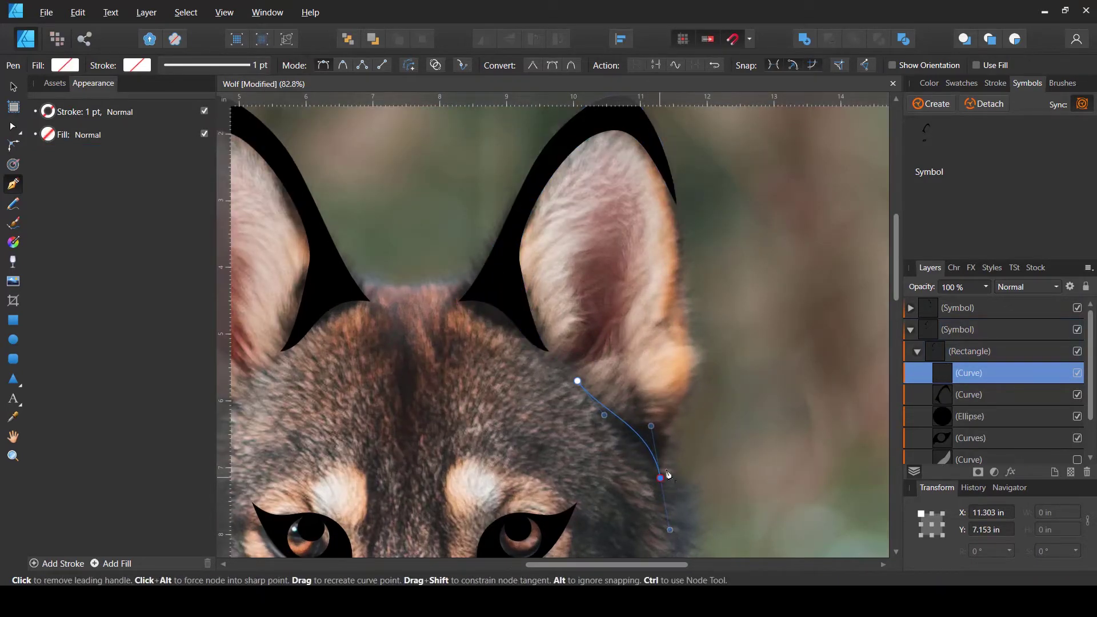
left_click_drag(683, 368, 677, 330)
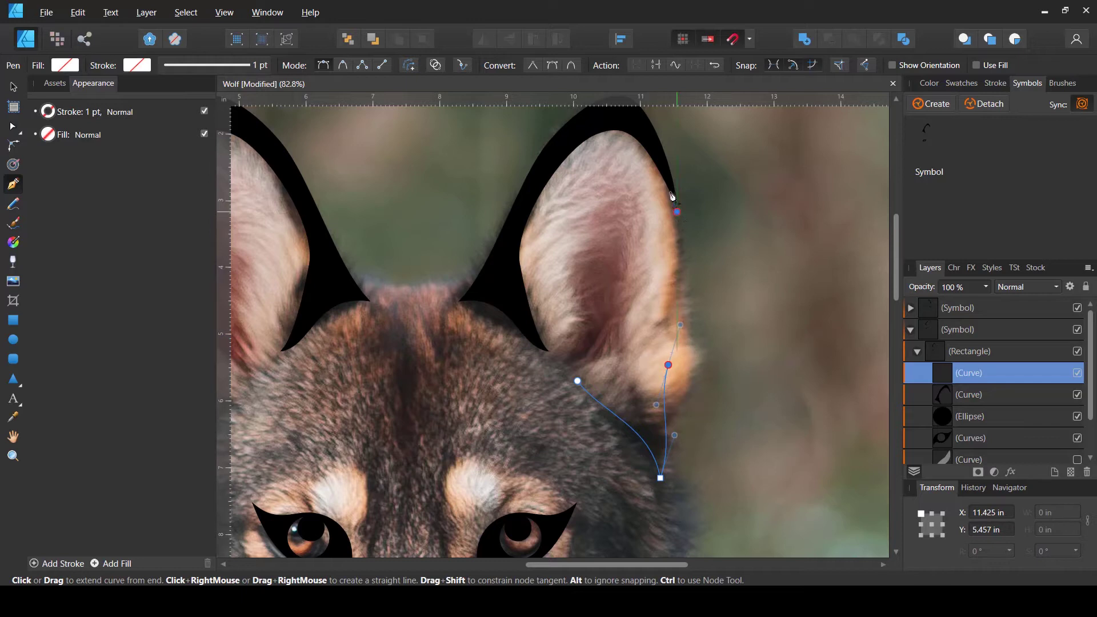
left_click_drag(677, 213, 671, 171)
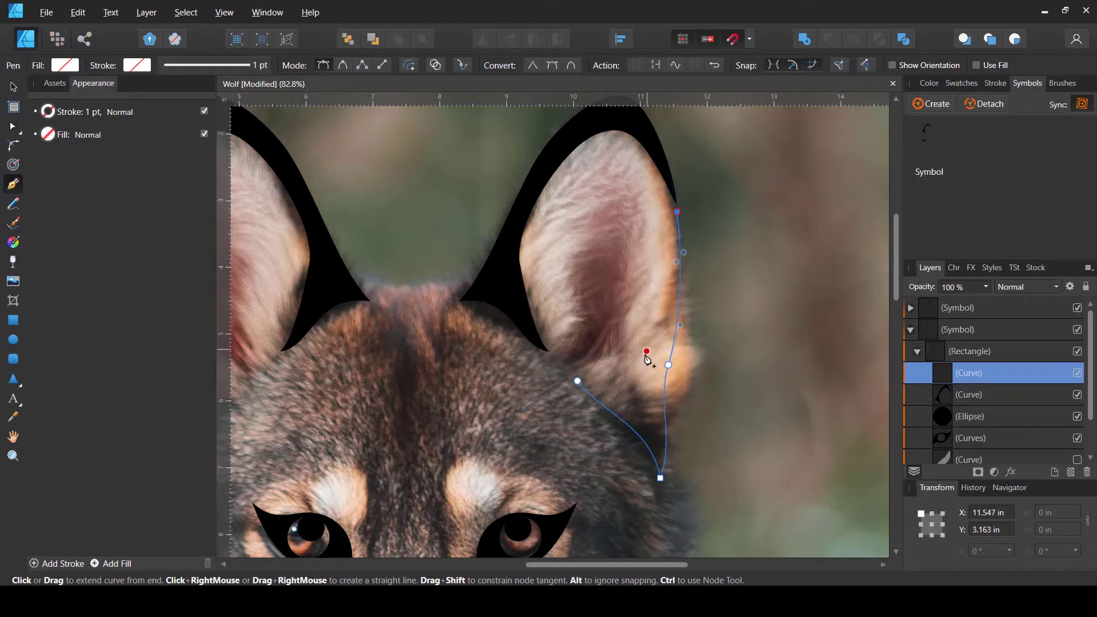
left_click_drag(638, 382, 610, 379)
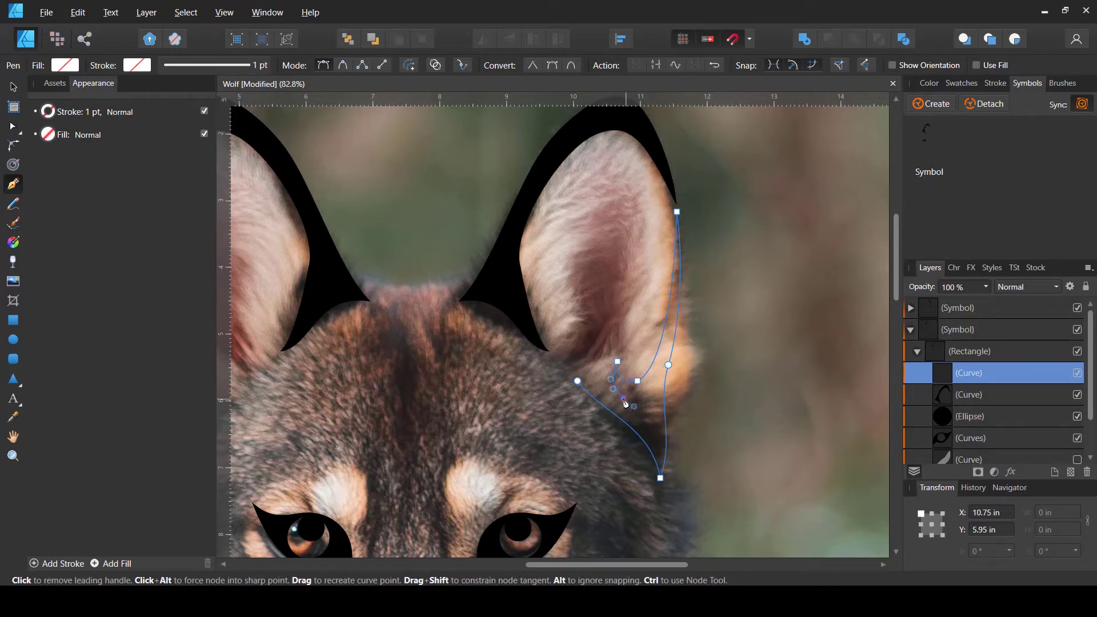
left_click(564, 382)
Refine the lower ear shape's nodes so its top point meets the ear rim's outer tip, and fill it with black
key("a")
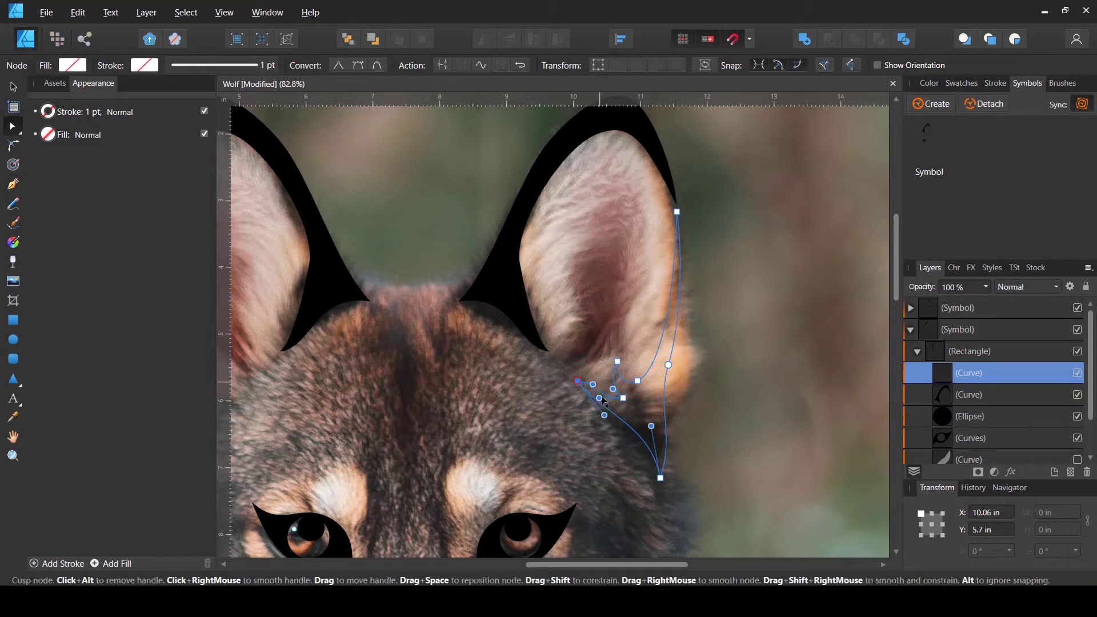
left_click_drag(604, 415, 645, 410)
left_click_drag(668, 364, 673, 362)
scroll(669, 203, "up", 3)
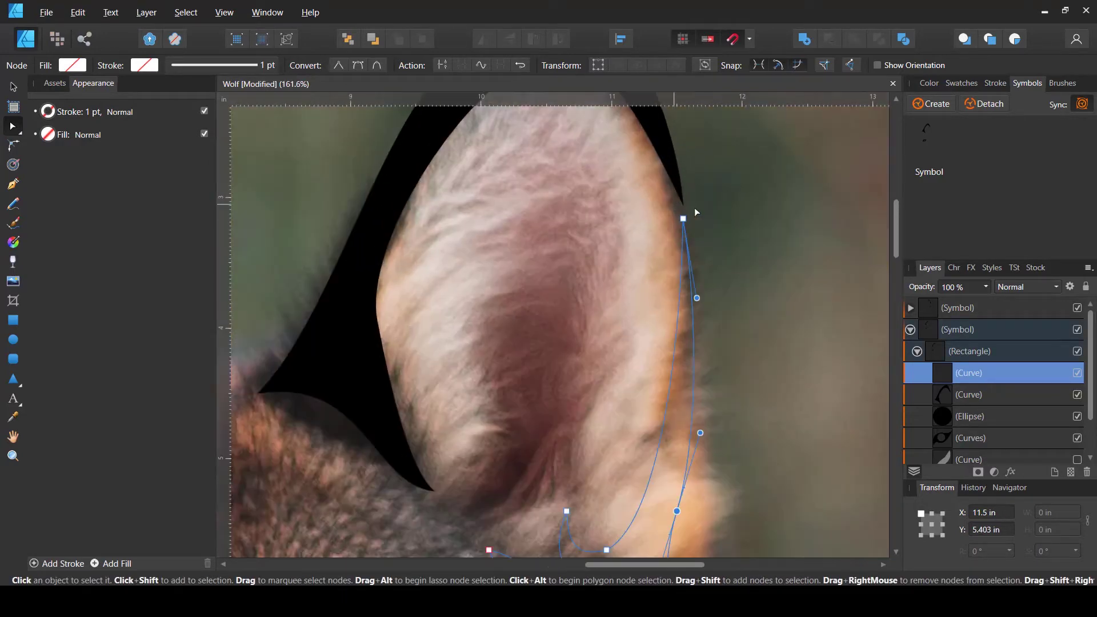
left_click_drag(684, 218, 683, 207)
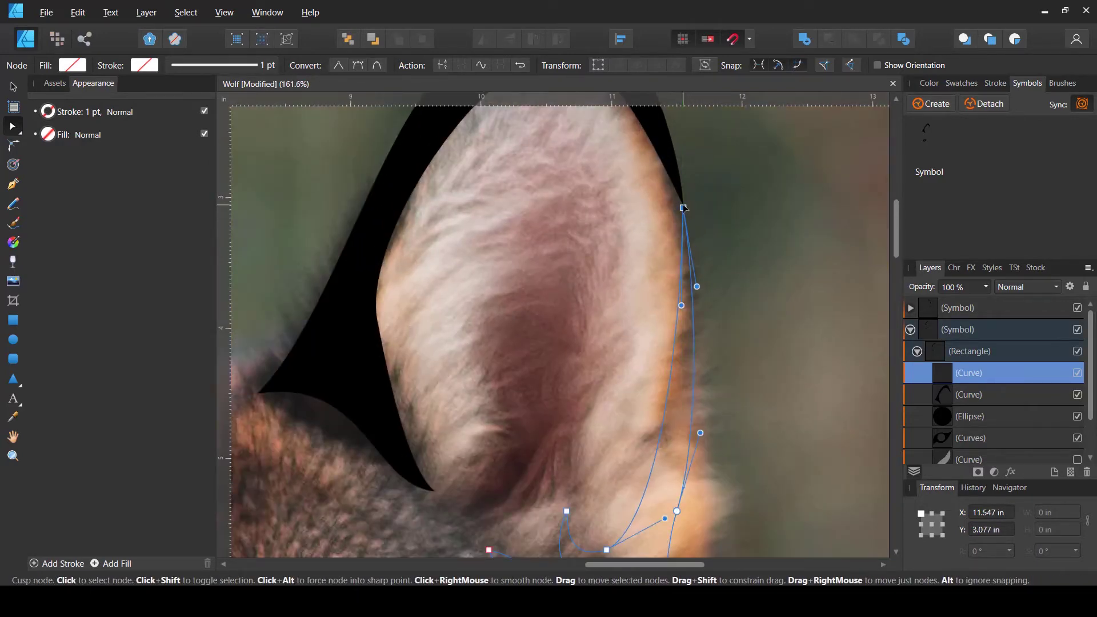
scroll(665, 284, "down", 5)
left_click(73, 66)
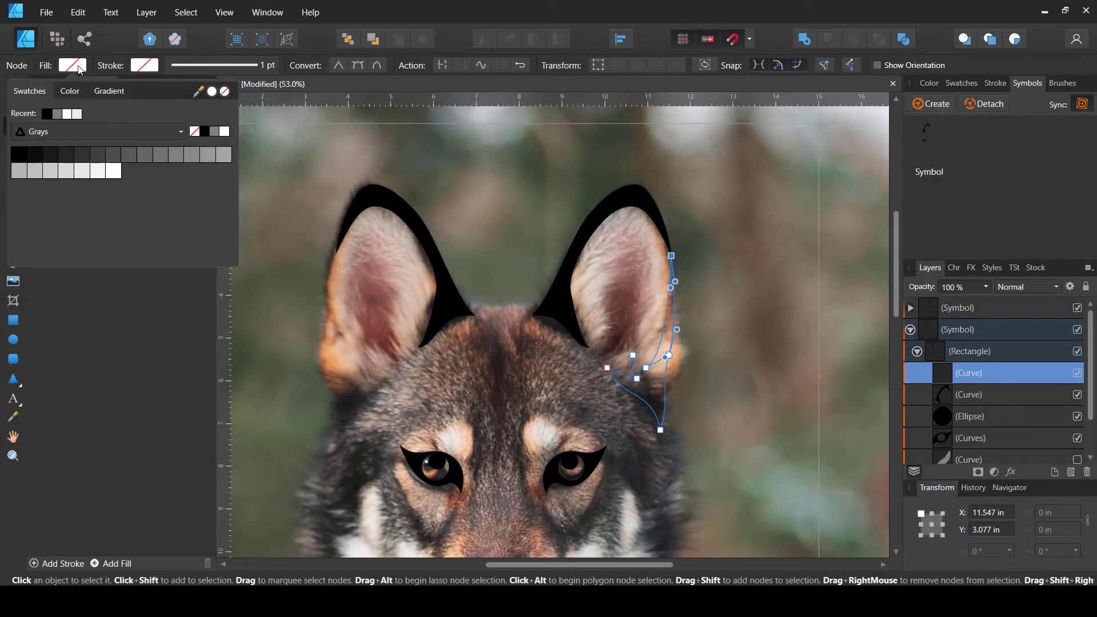
left_click(50, 115)
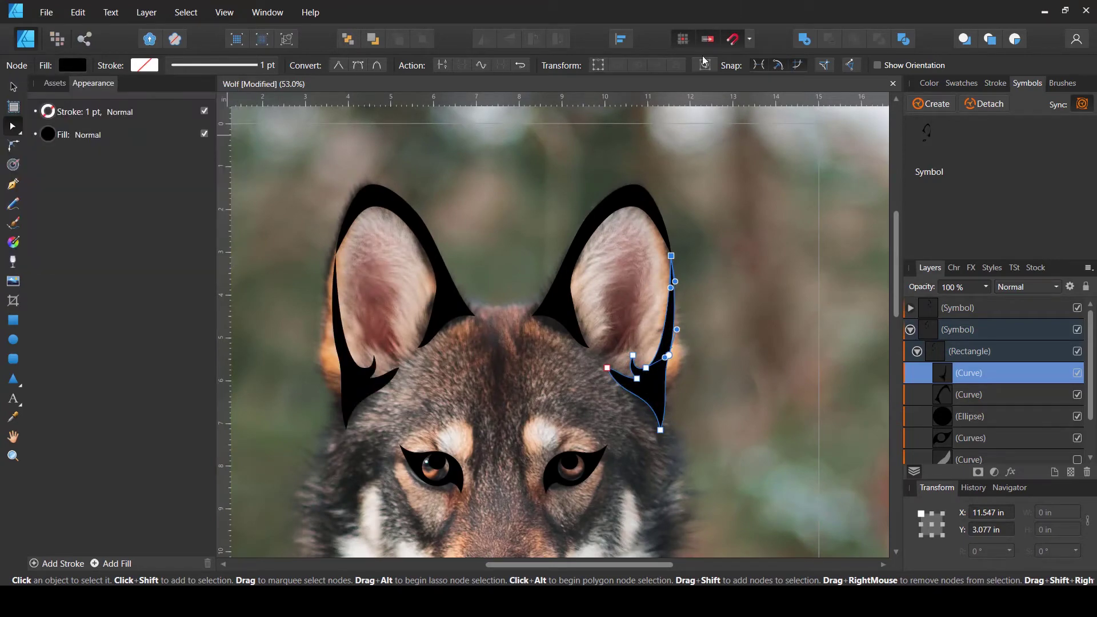
Draw a closed flame-like curve with the Pen tool over the dark inner ear, with two points at the top and two at the base
left_click(980, 400)
scroll(660, 303, "up", 4)
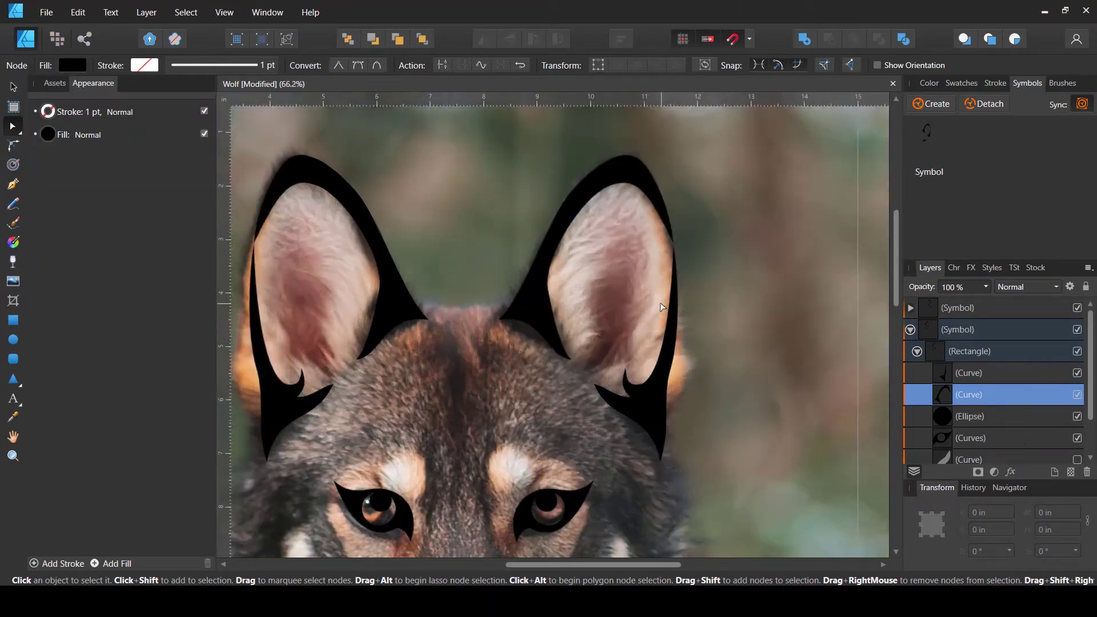
left_click(12, 183)
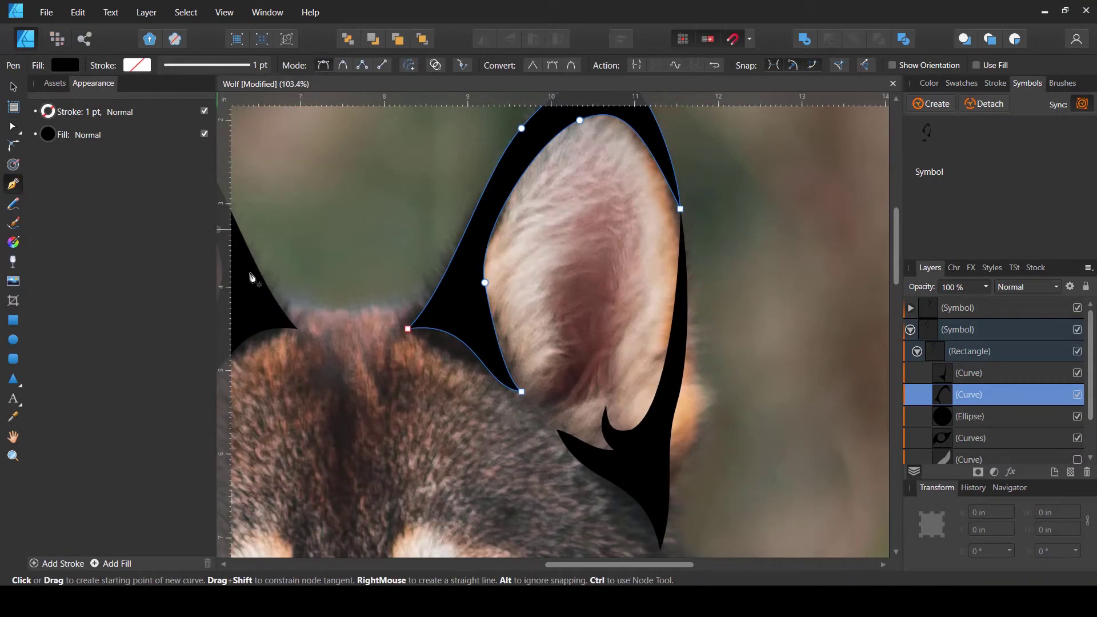
left_click_drag(550, 409, 595, 402)
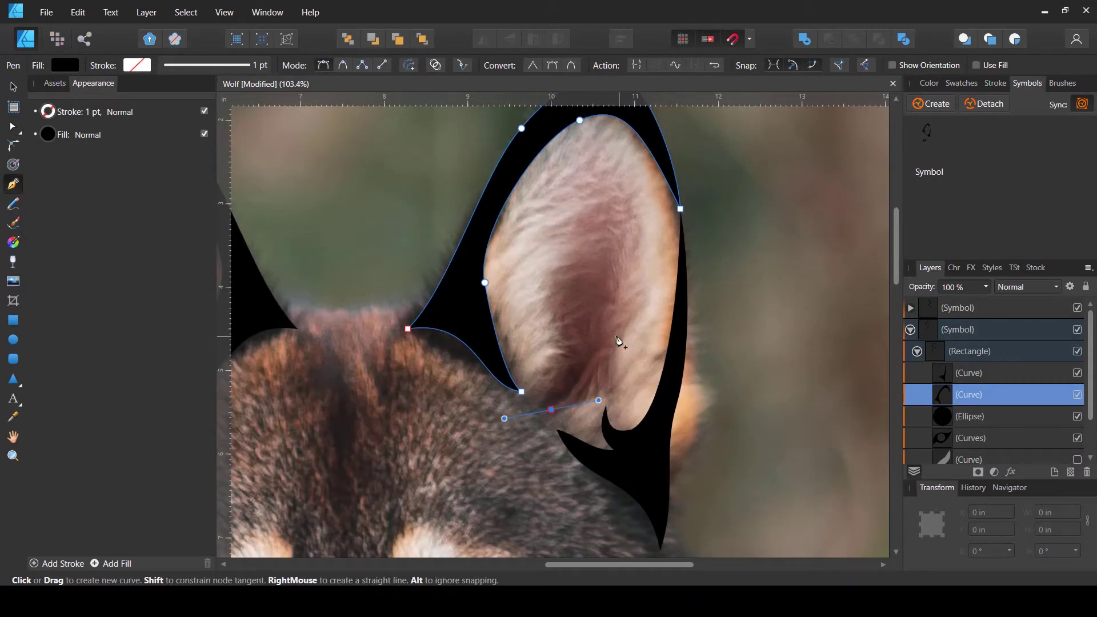
left_click_drag(614, 333, 605, 281)
left_click_drag(626, 218, 594, 217)
mouse_move(581, 271)
left_mouse_down()
mouse_move(581, 297)
mouse_move(579, 258)
left_mouse_up()
left_click(581, 232)
left_click_drag(562, 312, 529, 421)
key("ctrl+z")
left_click(556, 394)
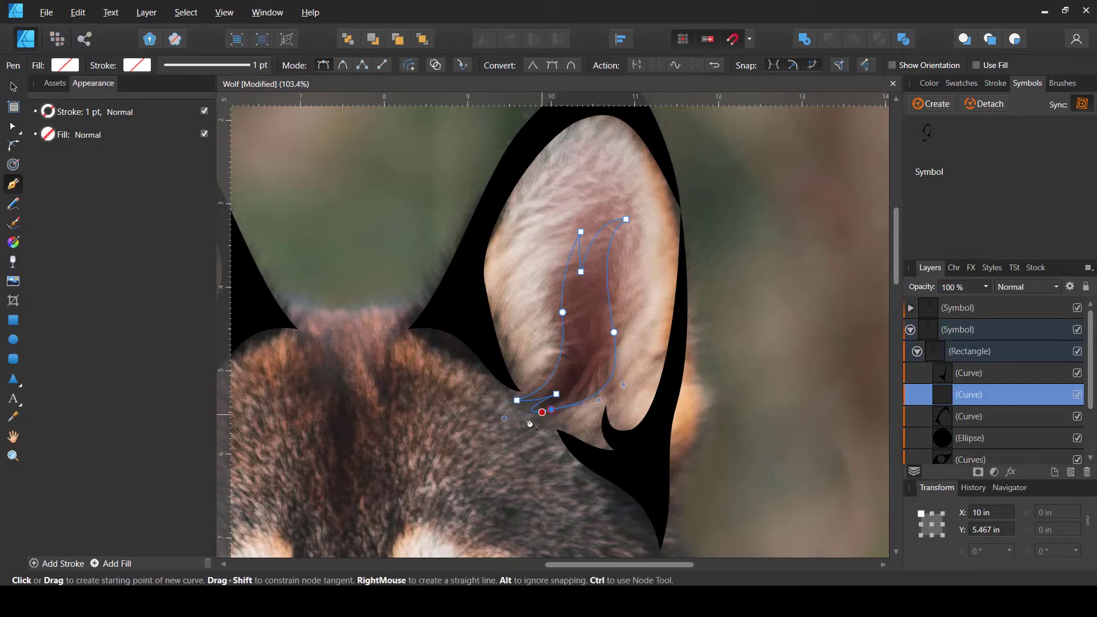
Adjust the inner-ear curve's side and base nodes, bringing its inner base point up to the ear rim's lower tip
key("a")
left_click_drag(555, 407, 567, 397)
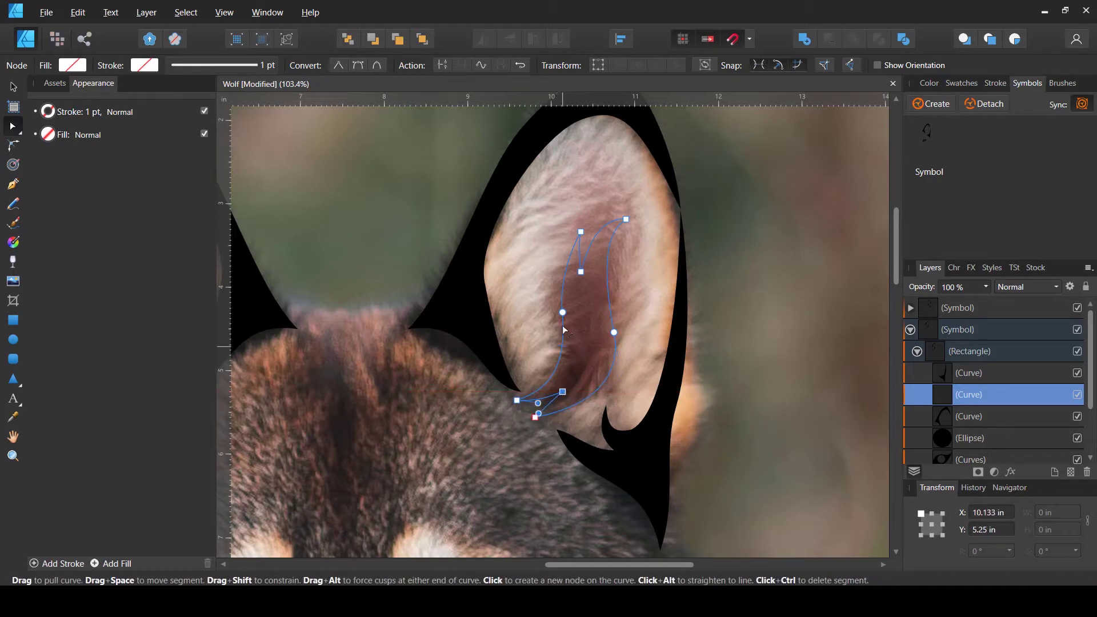
left_click_drag(562, 313, 566, 320)
left_click_drag(563, 275, 555, 256)
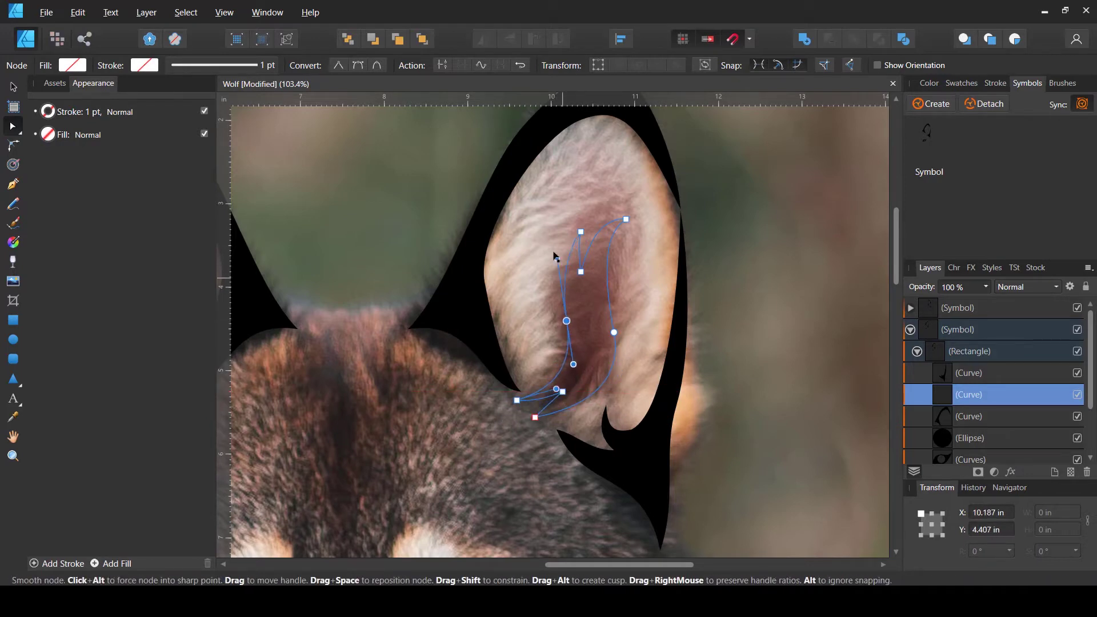
left_click(613, 332)
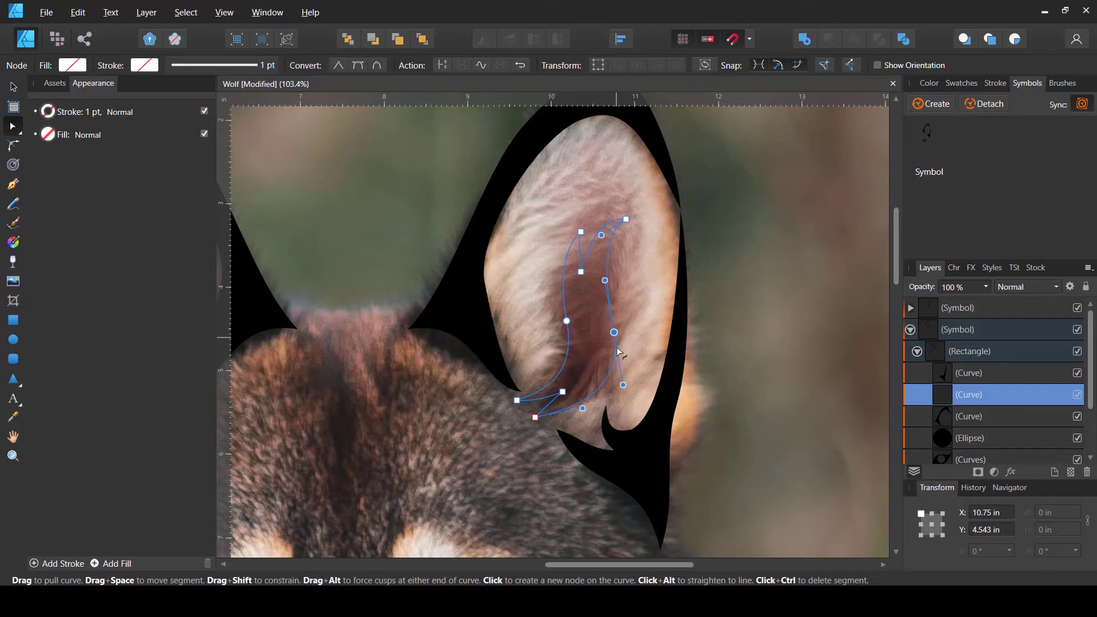
left_click(518, 400)
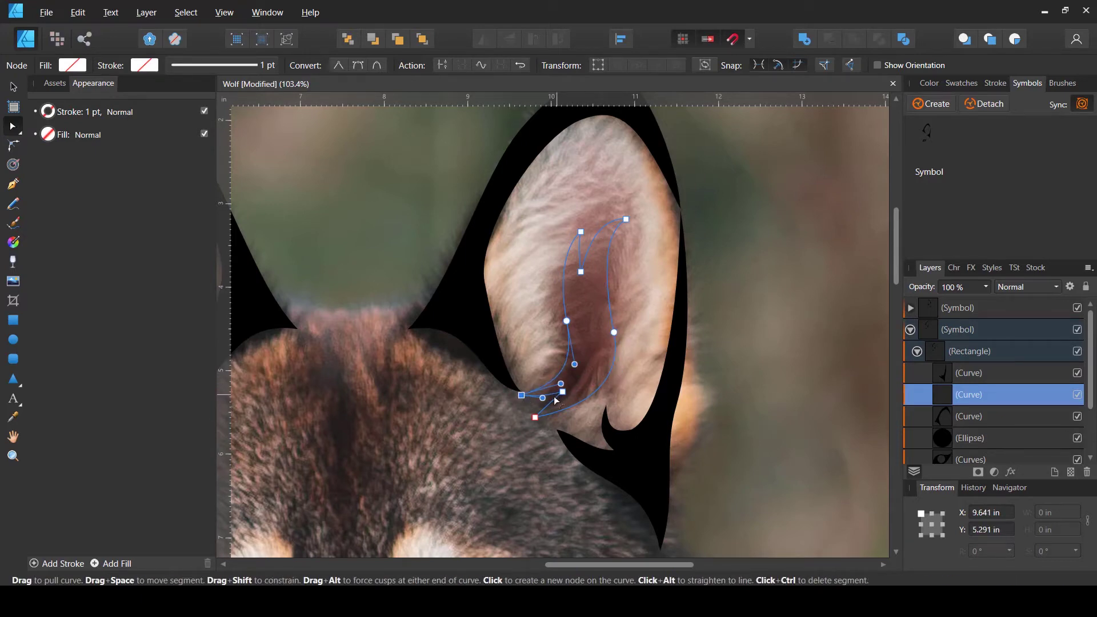
left_click_drag(536, 419, 550, 411)
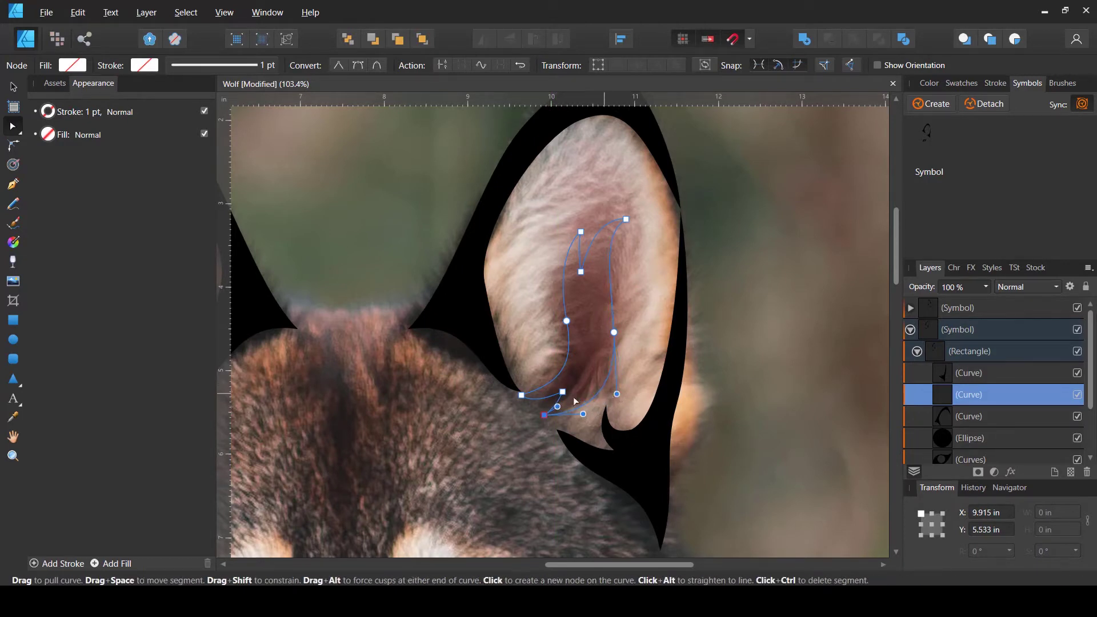
Fill the inner-ear curve with black and save the document
left_click(73, 65)
left_click(102, 114)
scroll(635, 209, "down", 5)
key("ctrl+s")
scroll(603, 366, "up", 2)
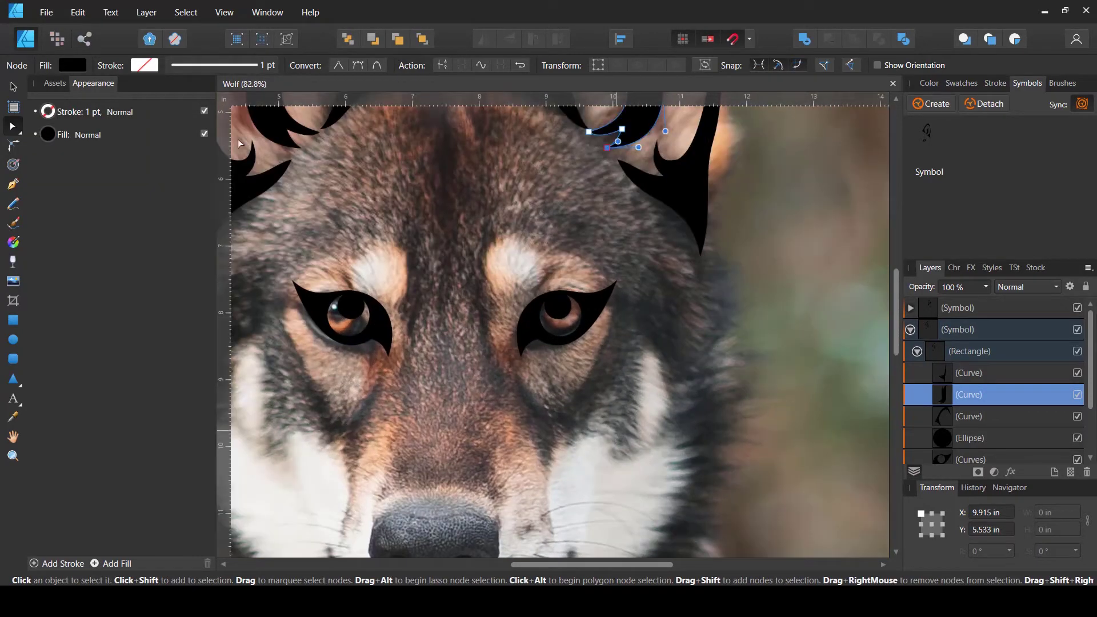
Draw a closed shape with the Pen tool under the eye, rising to the eye's outer corner, with three barbs pointing down toward the muzzle
key("p")
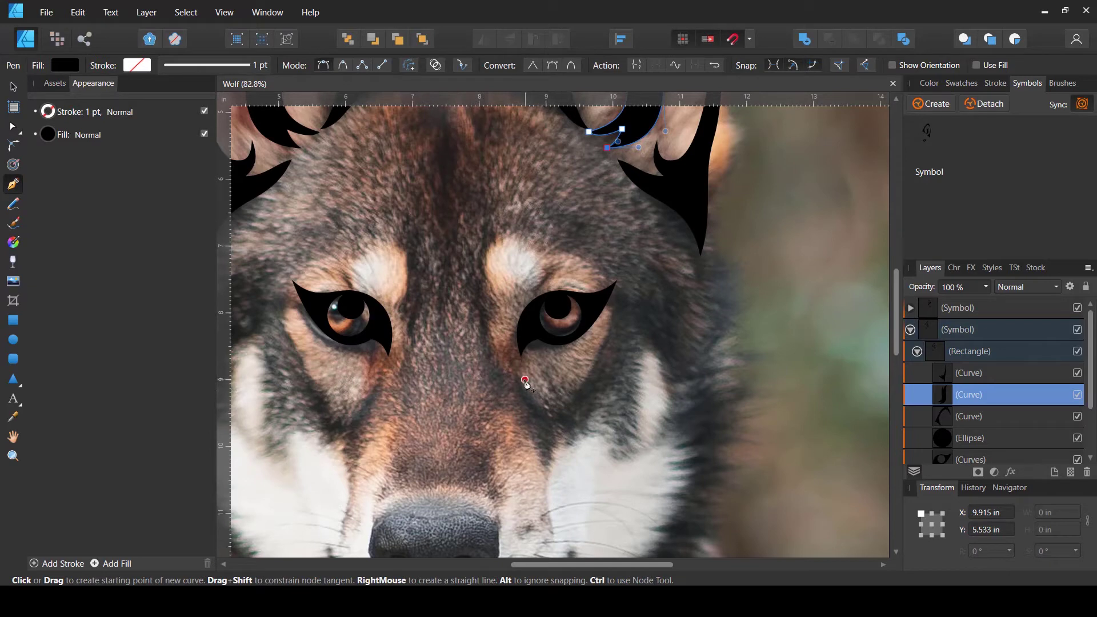
left_click_drag(523, 378, 614, 326)
left_click(617, 300)
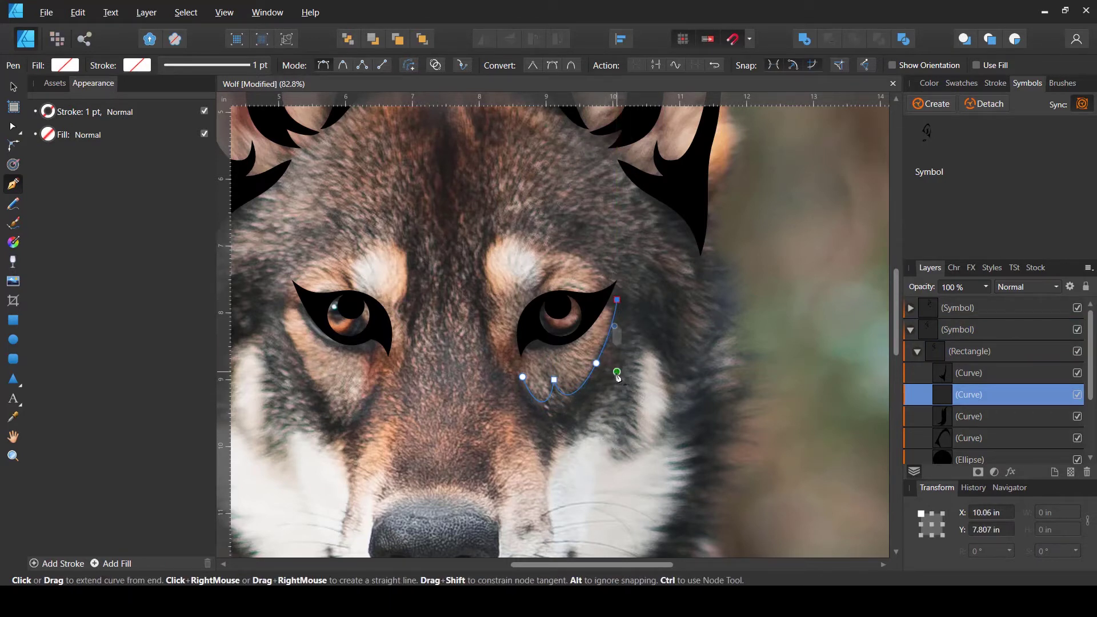
left_click_drag(609, 379, 604, 462)
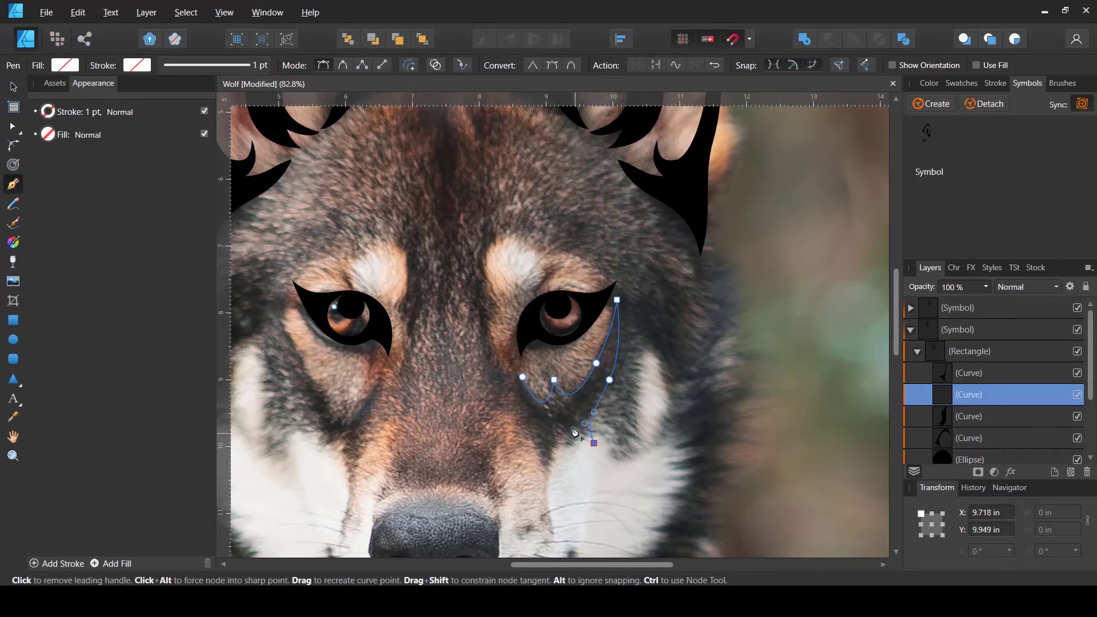
left_click(573, 417)
left_click_drag(568, 457, 558, 466)
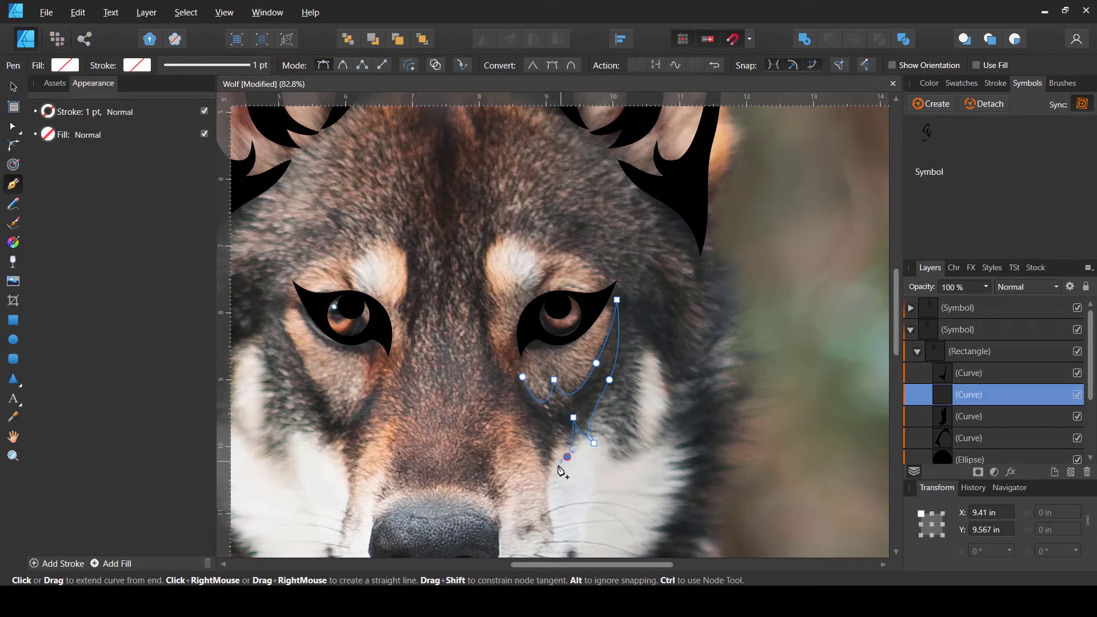
scroll(557, 471, "up", 3)
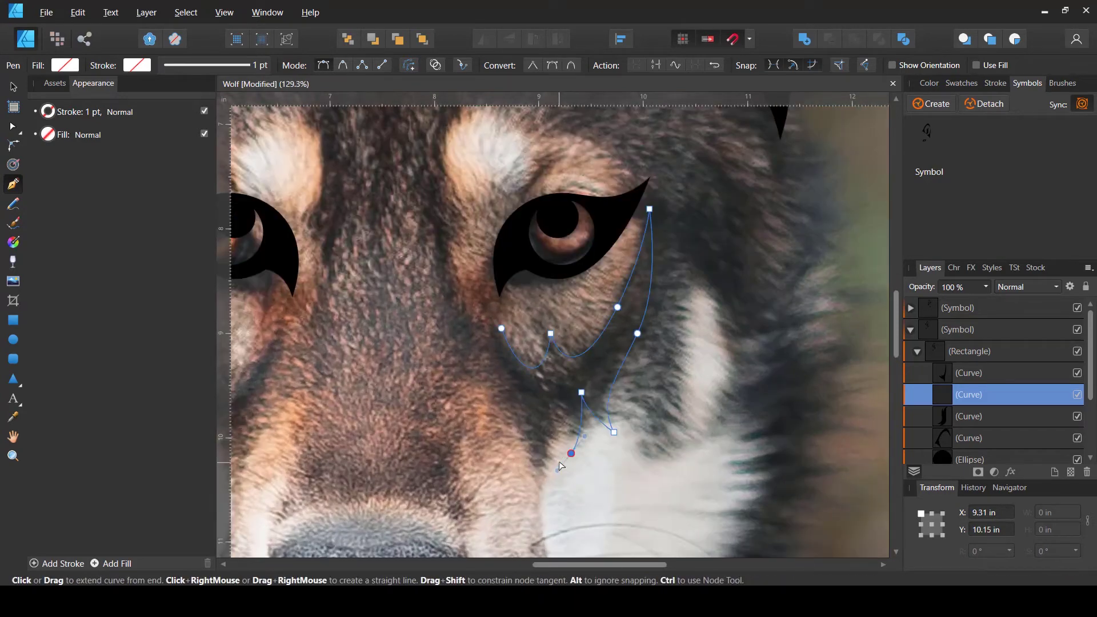
left_click(557, 405)
left_click_drag(530, 477, 503, 506)
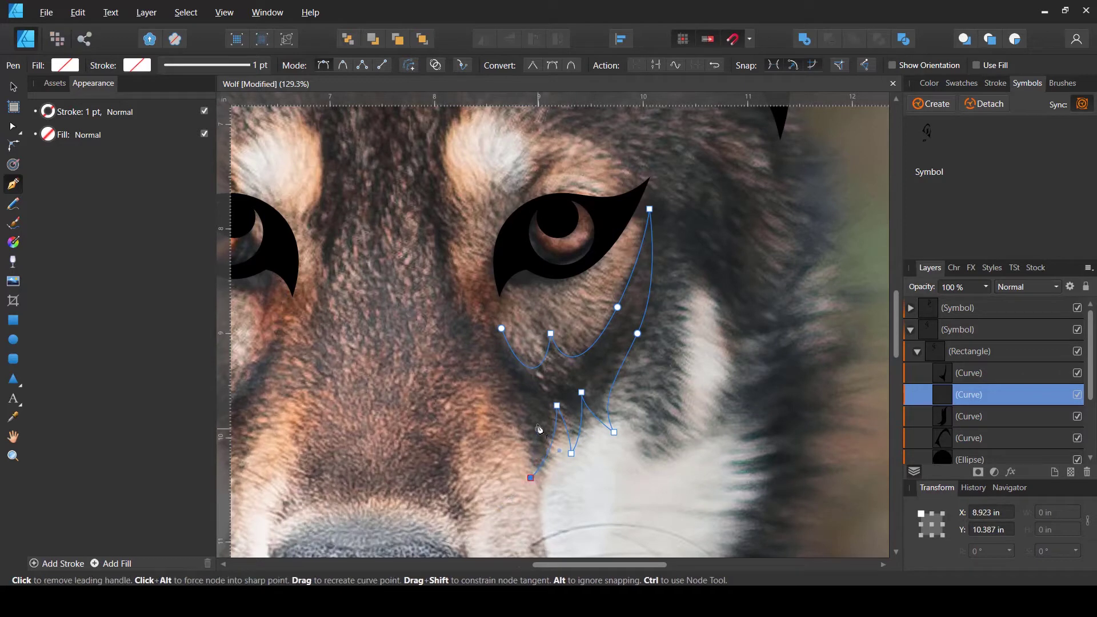
left_click_drag(501, 328, 528, 280)
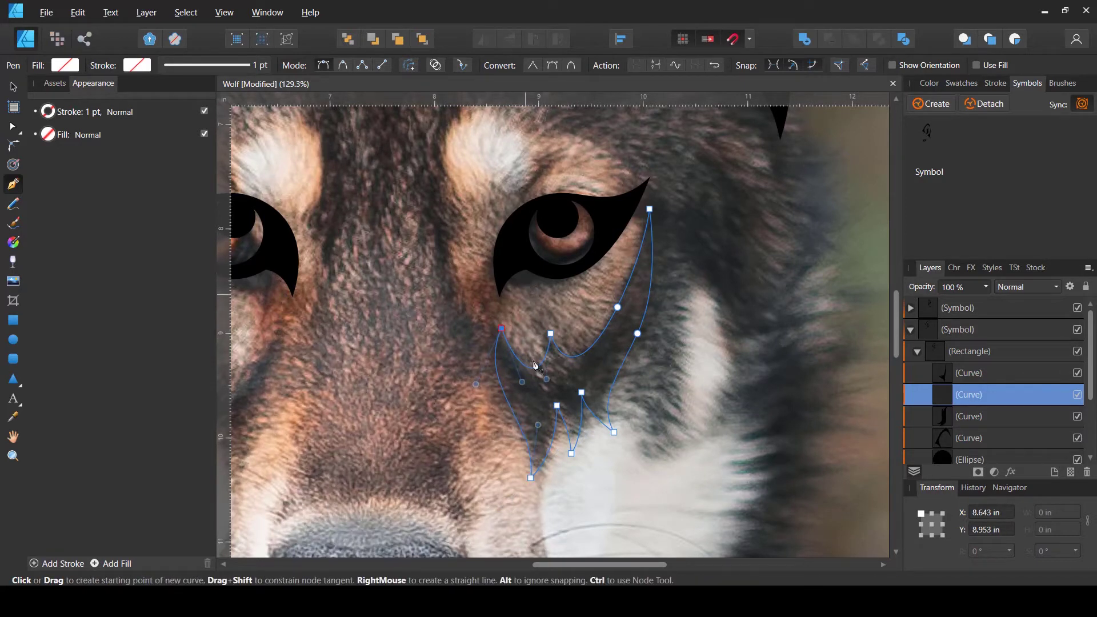
Nudge the under-eye shape's outermost lower barb slightly outward and fill the shape with black
key("a")
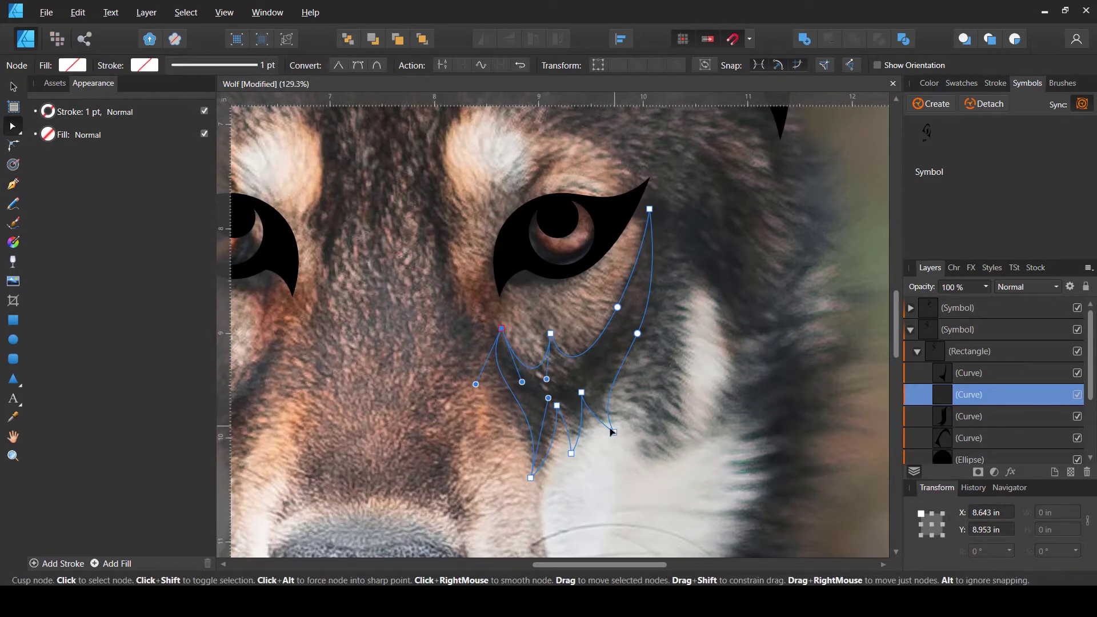
left_click_drag(615, 432, 618, 432)
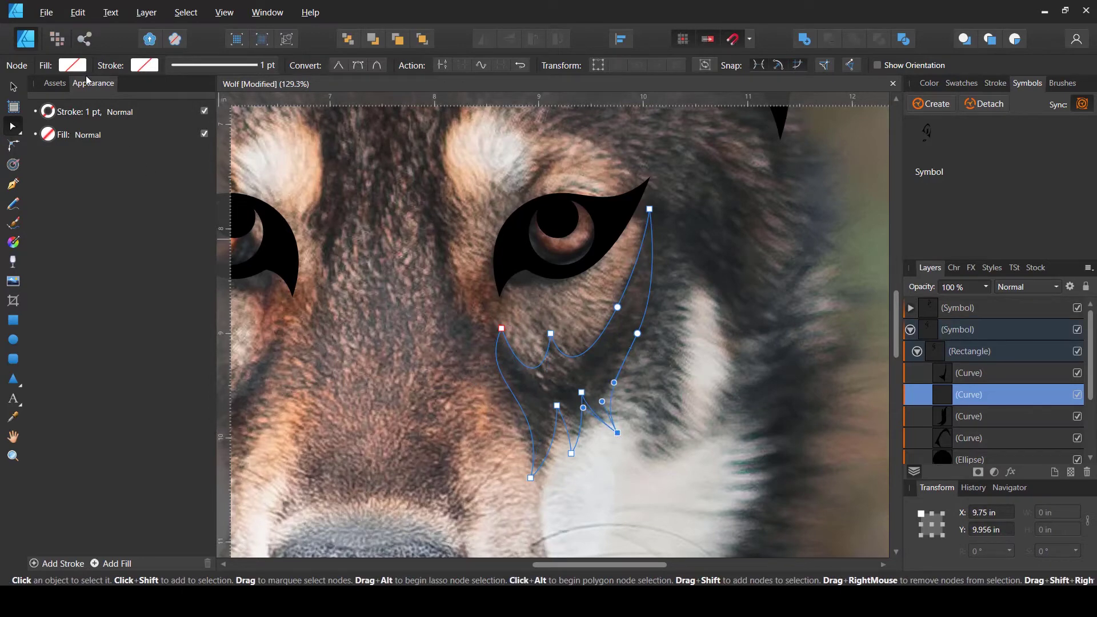
left_click(71, 65)
left_click(47, 114)
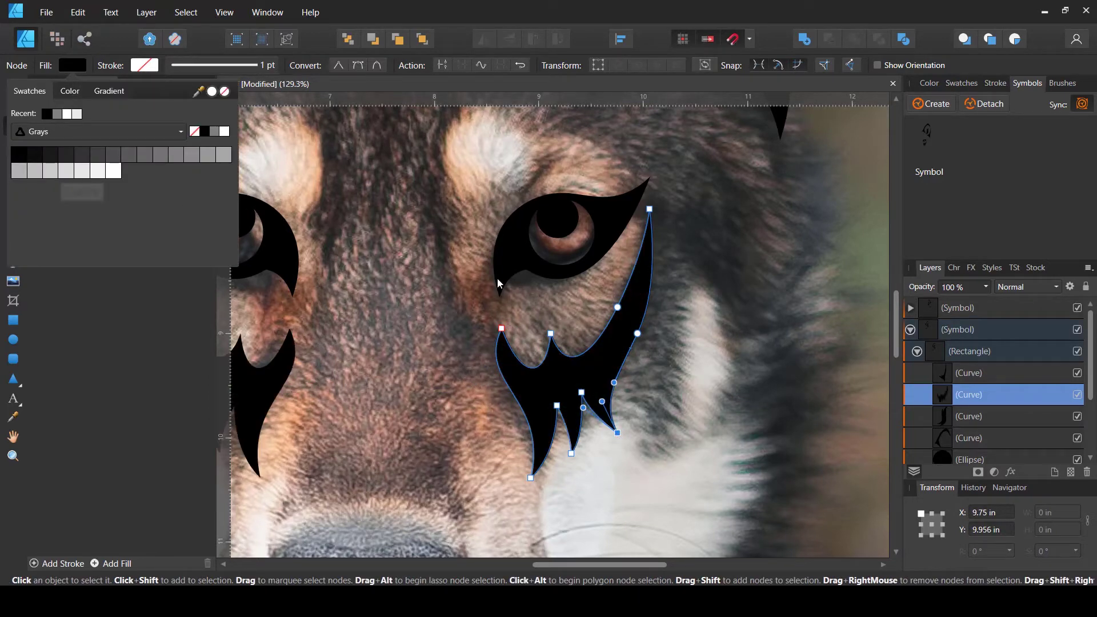
Collapse the symbol, hide the wolf photo to examine the black shapes on the whole page, and show the photo again
scroll(639, 299, "down", 6)
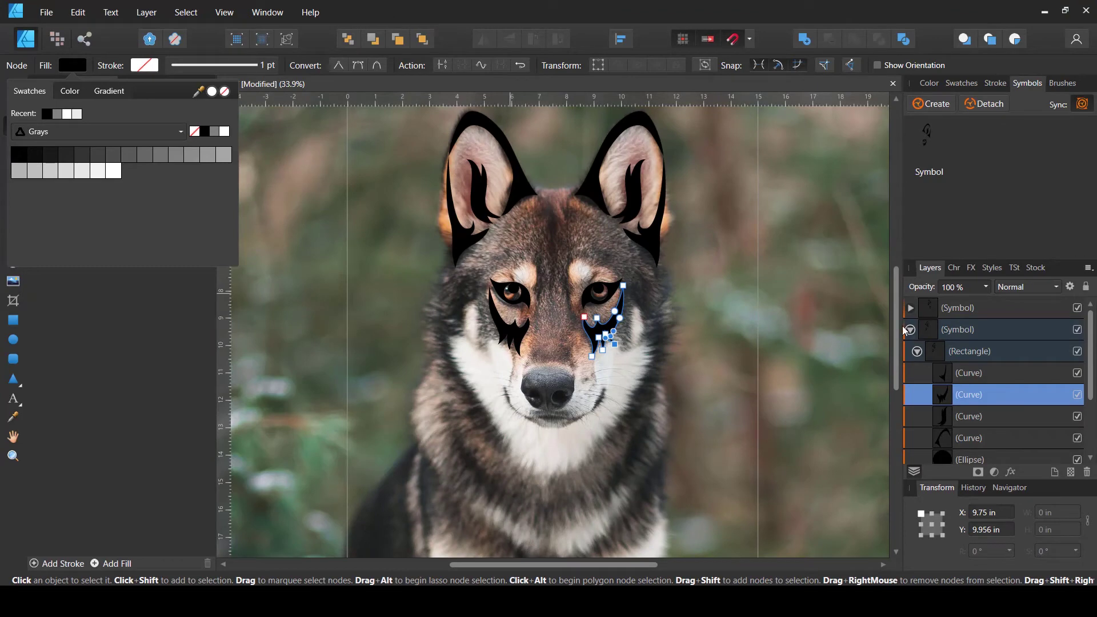
left_click(911, 335)
left_click(911, 330)
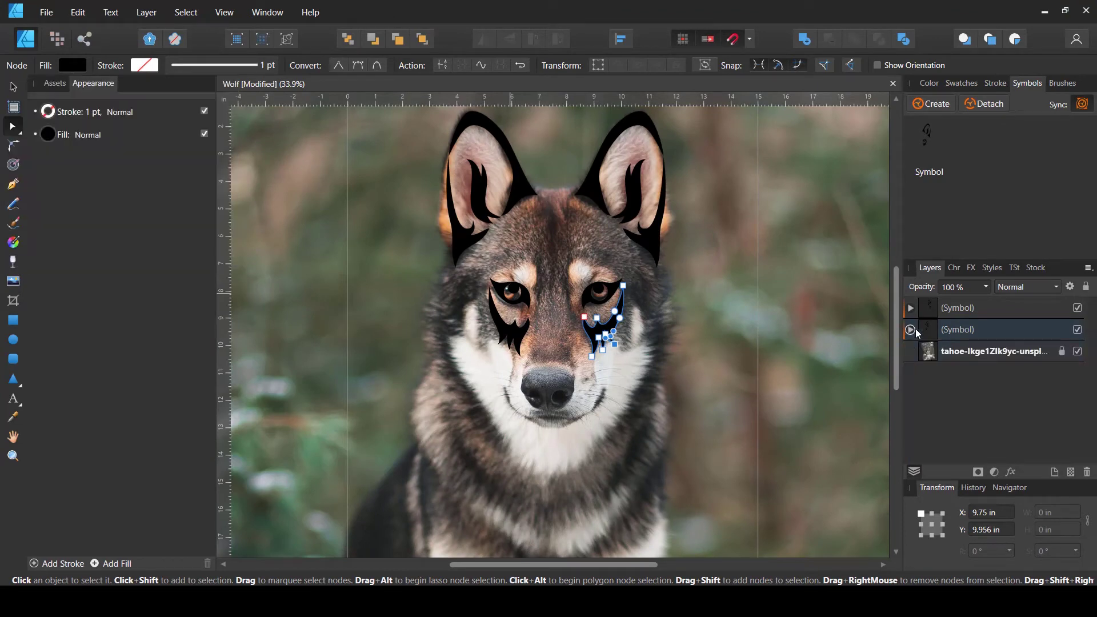
left_click(1078, 351)
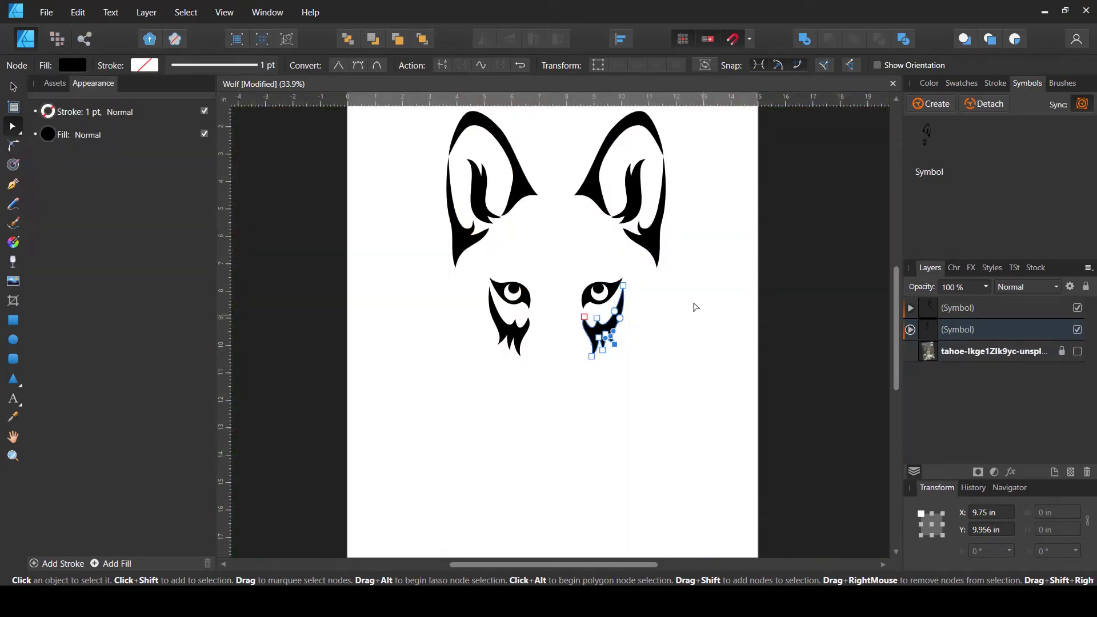
left_click(695, 263)
scroll(639, 290, "down", 2)
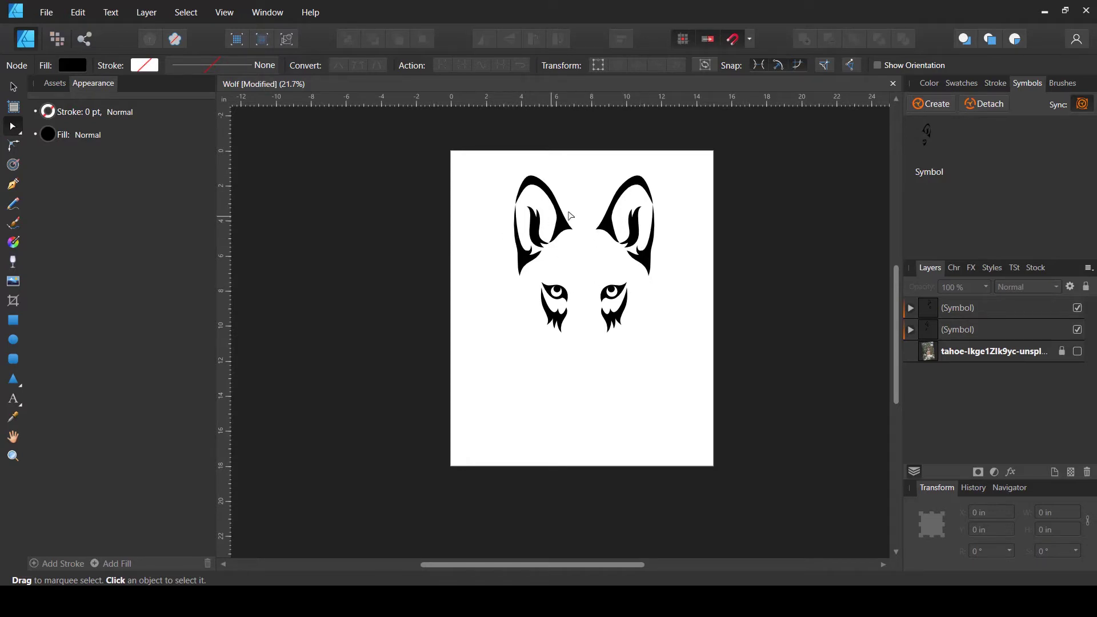
left_click(1077, 351)
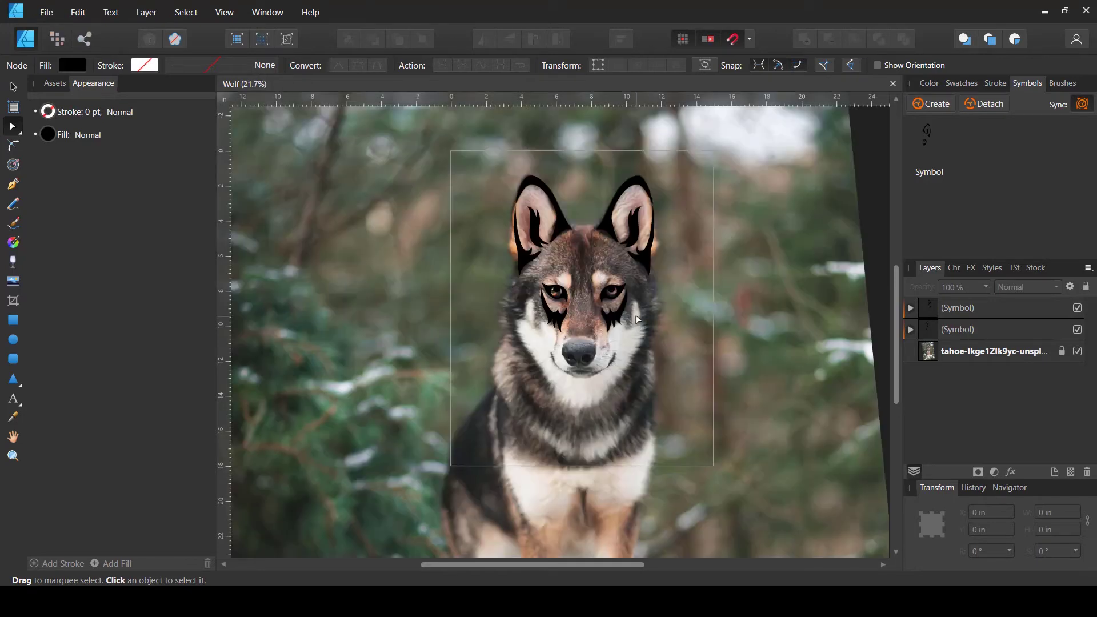
Draw a closed, forked curve with the Pen tool from the mouth corner up the cheek, with a short inner tip and a long outer tip
scroll(635, 314, "up", 5)
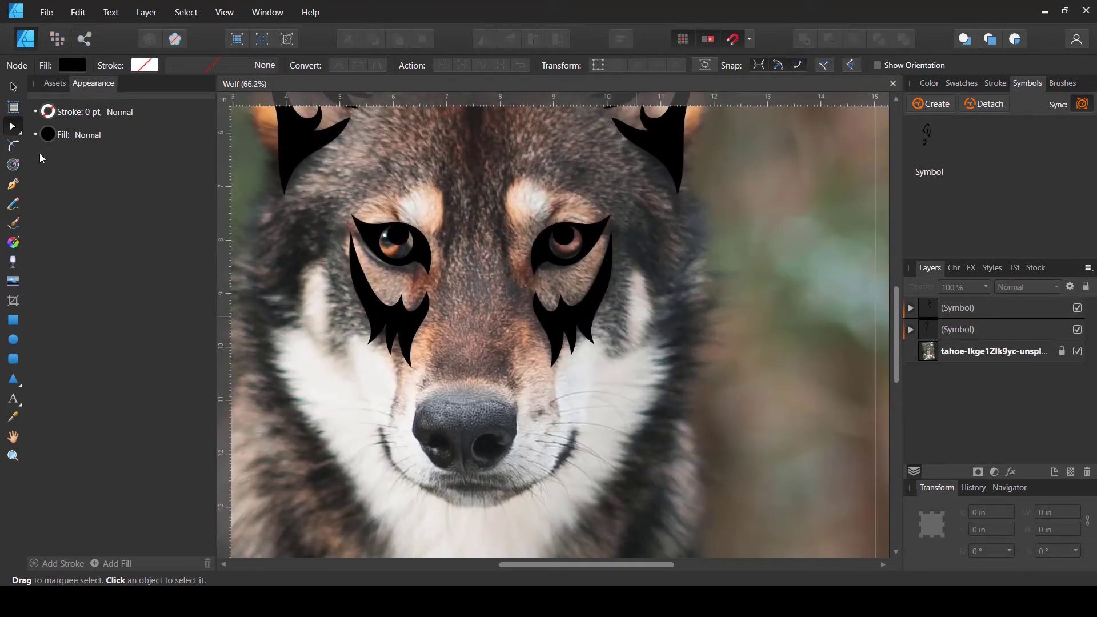
key("p")
scroll(463, 430, "up", 1)
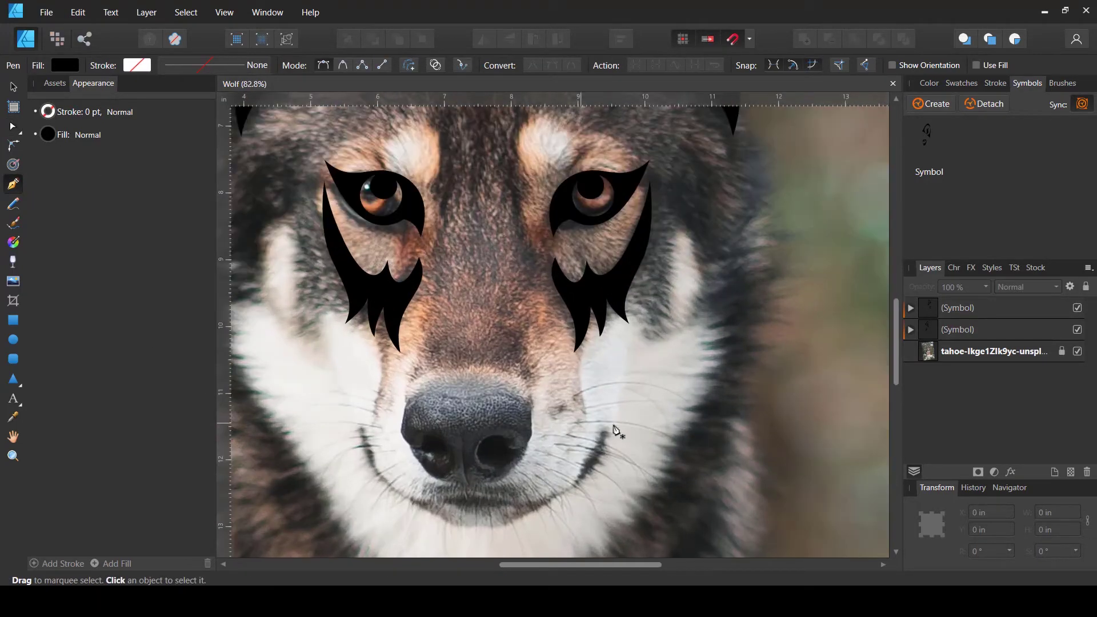
left_click_drag(619, 365, 507, 414)
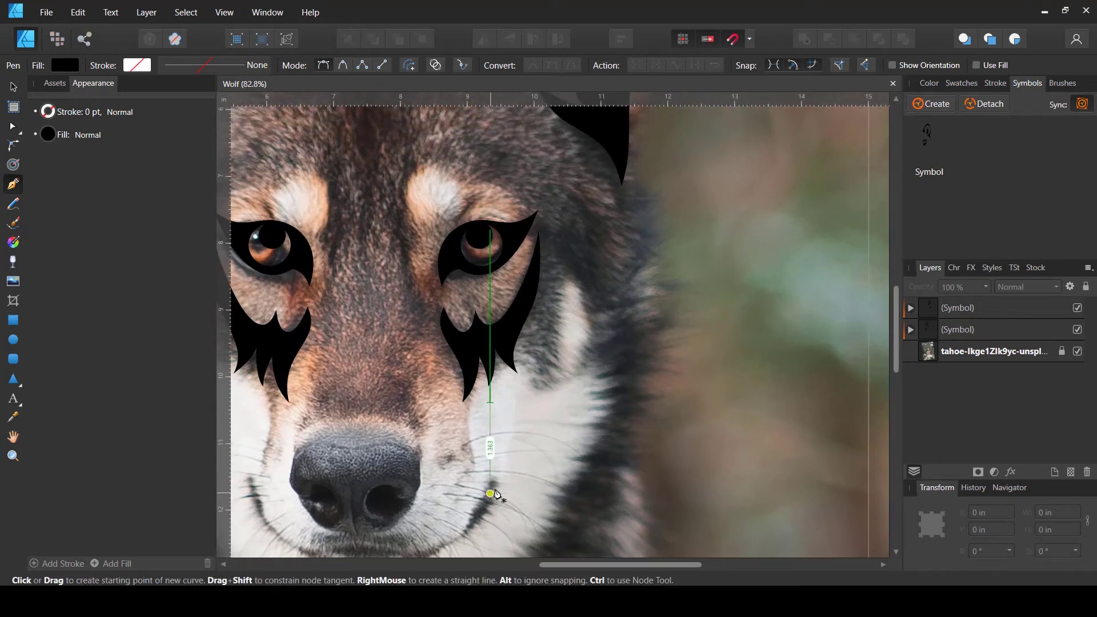
left_click_drag(491, 493, 508, 463)
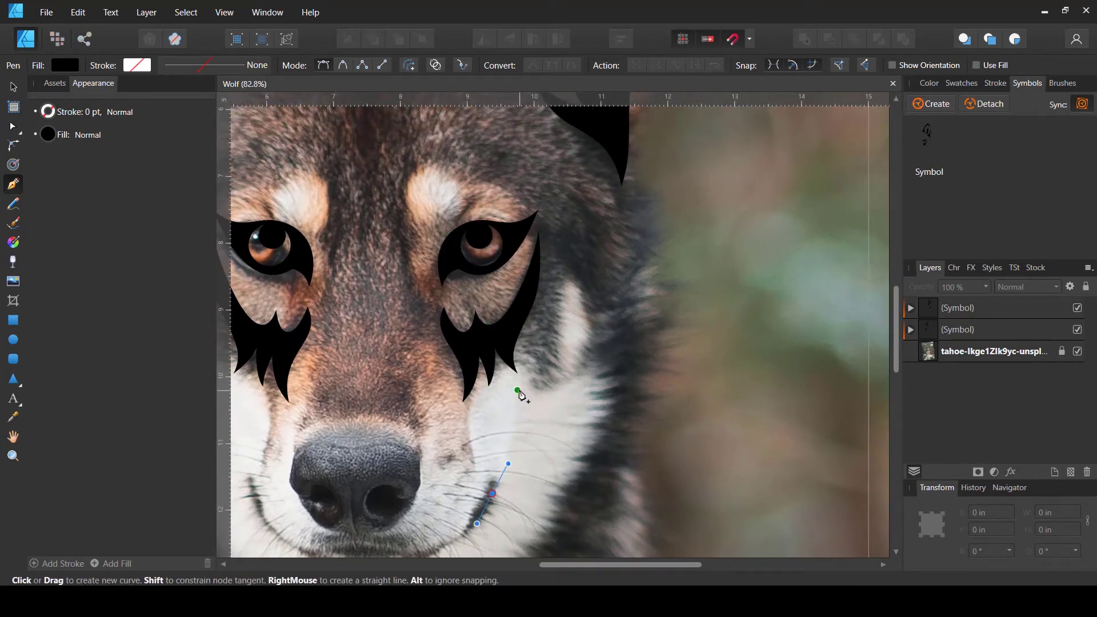
left_click_drag(517, 391, 536, 355)
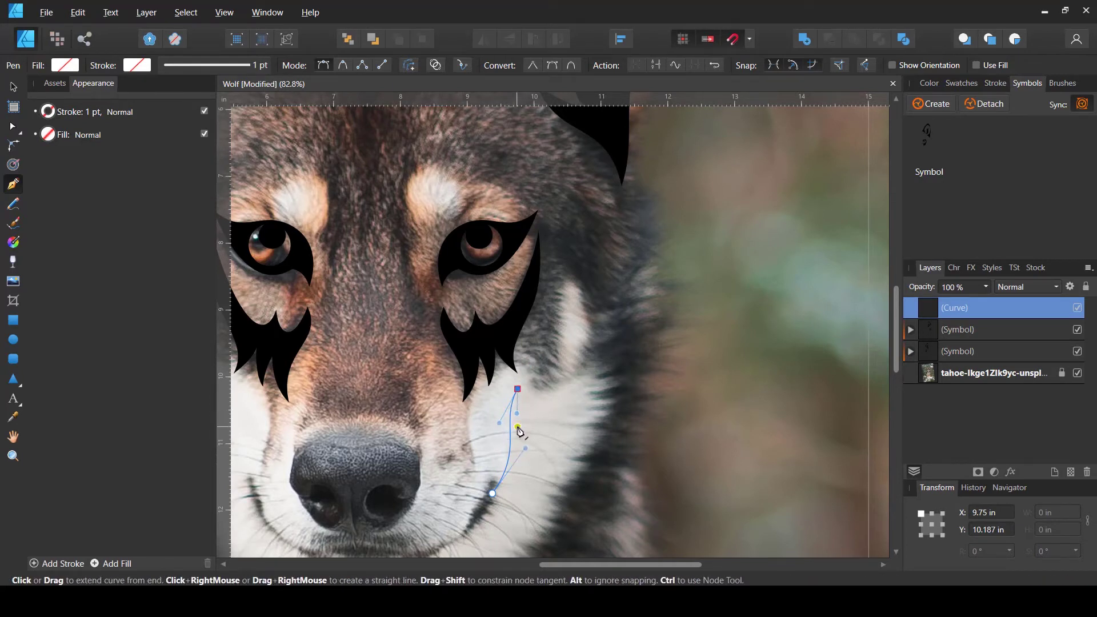
left_click_drag(546, 389, 574, 376)
left_click_drag(603, 312, 614, 280)
left_click_drag(551, 410, 524, 432)
left_click_drag(492, 493, 445, 520)
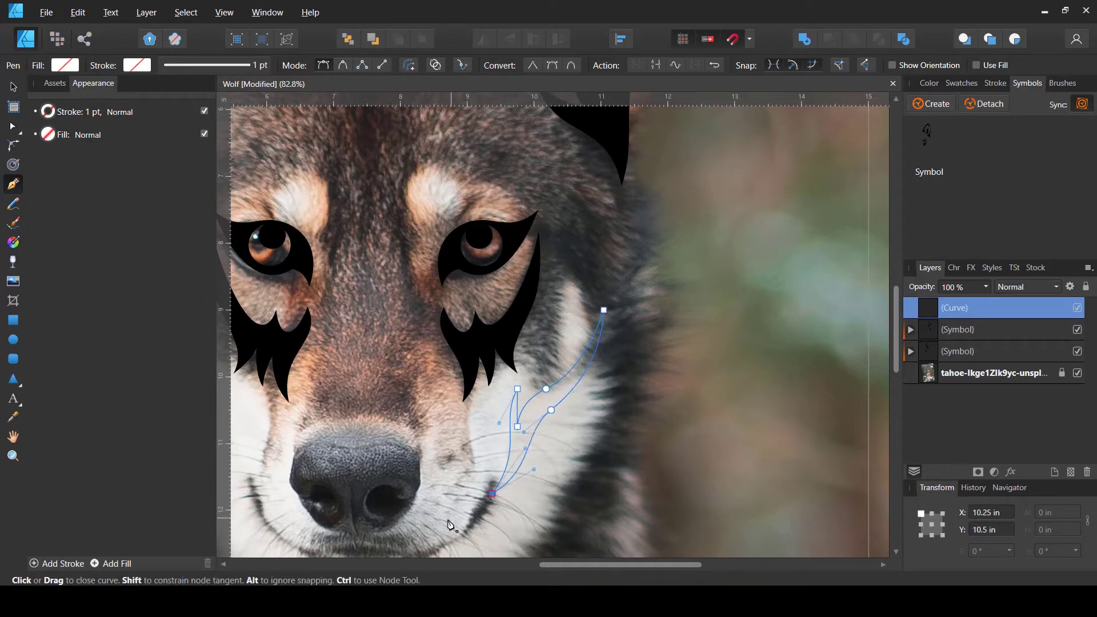
Adjust the cheek curve's notch, upper-edge and inner-tip nodes, bringing the inner tip lower and closer to the muzzle
key("a")
left_click_drag(524, 449, 522, 424)
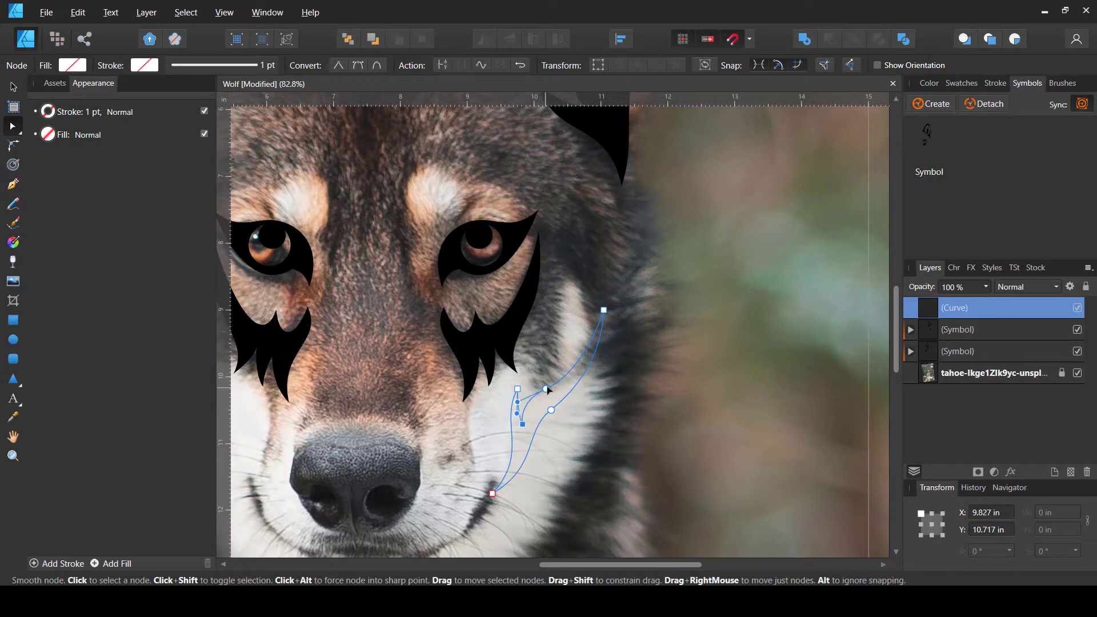
left_click_drag(547, 389, 557, 383)
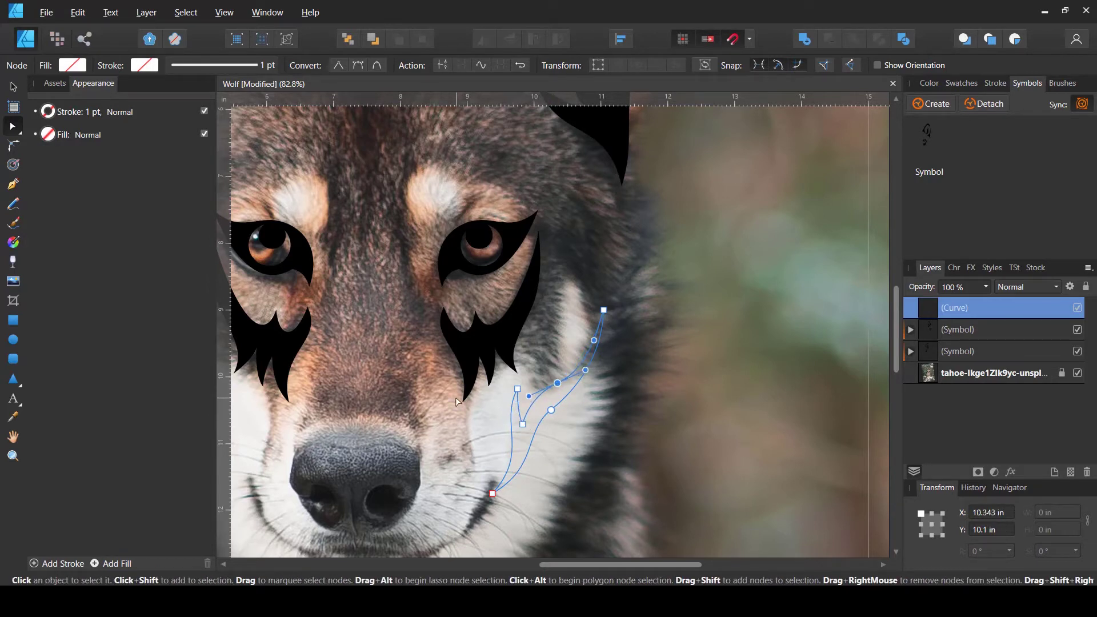
key("space")
left_click_drag(521, 479, 601, 337)
left_click(595, 371)
left_click(596, 370)
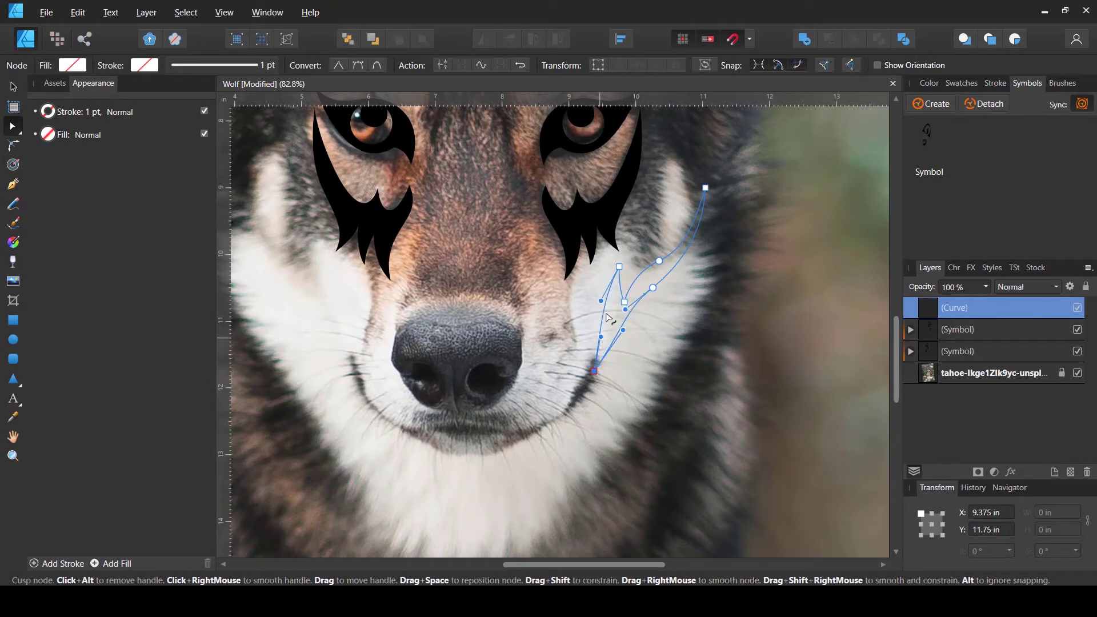
mouse_move(619, 266)
left_mouse_down()
mouse_move(606, 276)
mouse_move(621, 285)
left_mouse_up()
left_click_drag(604, 323, 617, 310)
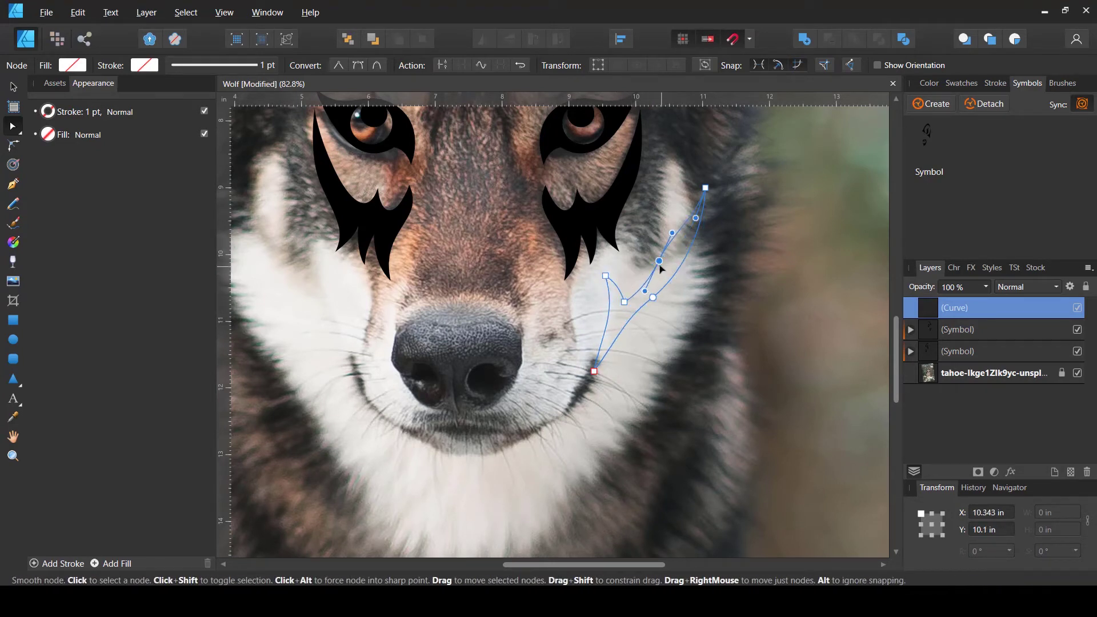
Move the cheek curve's outer tip inward, reshape its upper and lower edges to match, and fill it with black
left_click(664, 261)
left_click_drag(705, 187, 686, 221)
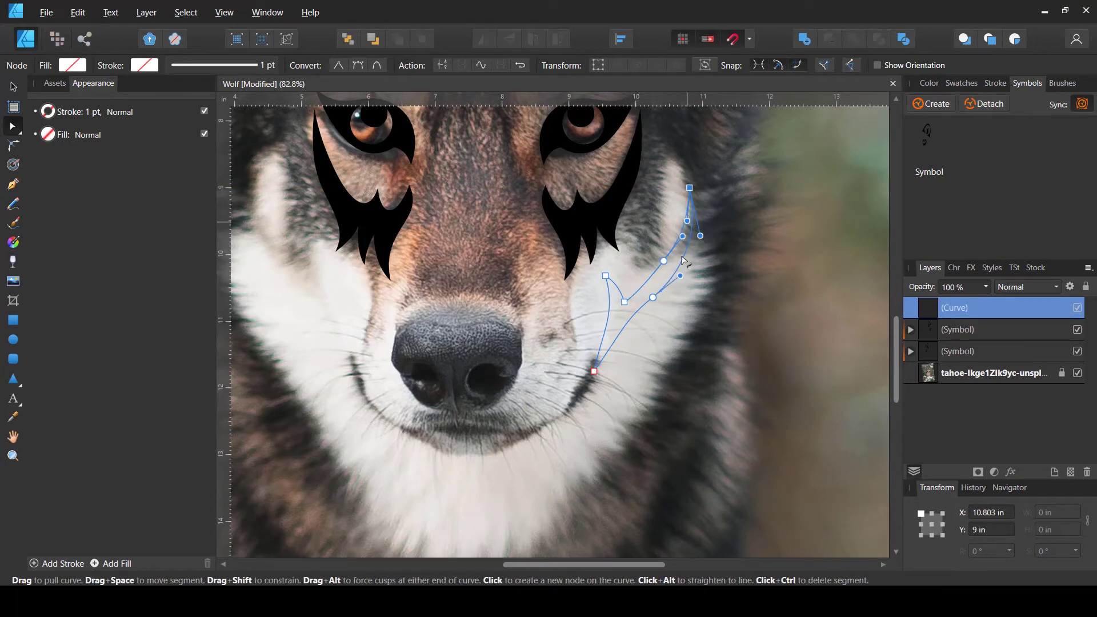
left_click_drag(680, 275, 659, 272)
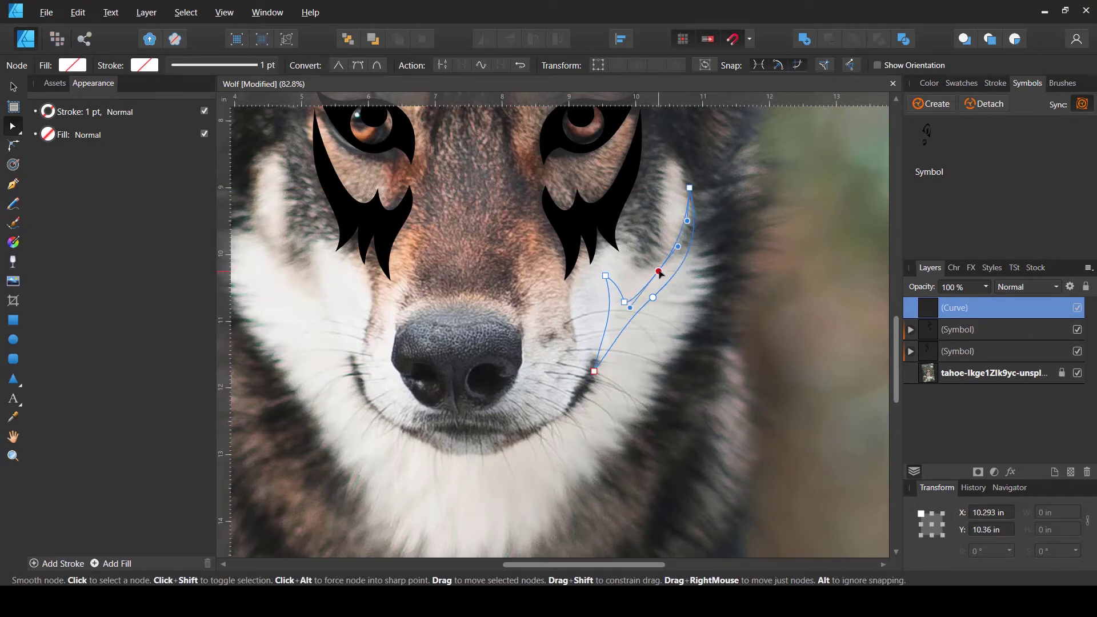
mouse_move(631, 307)
left_mouse_down()
mouse_move(644, 287)
mouse_move(646, 309)
mouse_move(651, 301)
left_mouse_up()
left_click(72, 65)
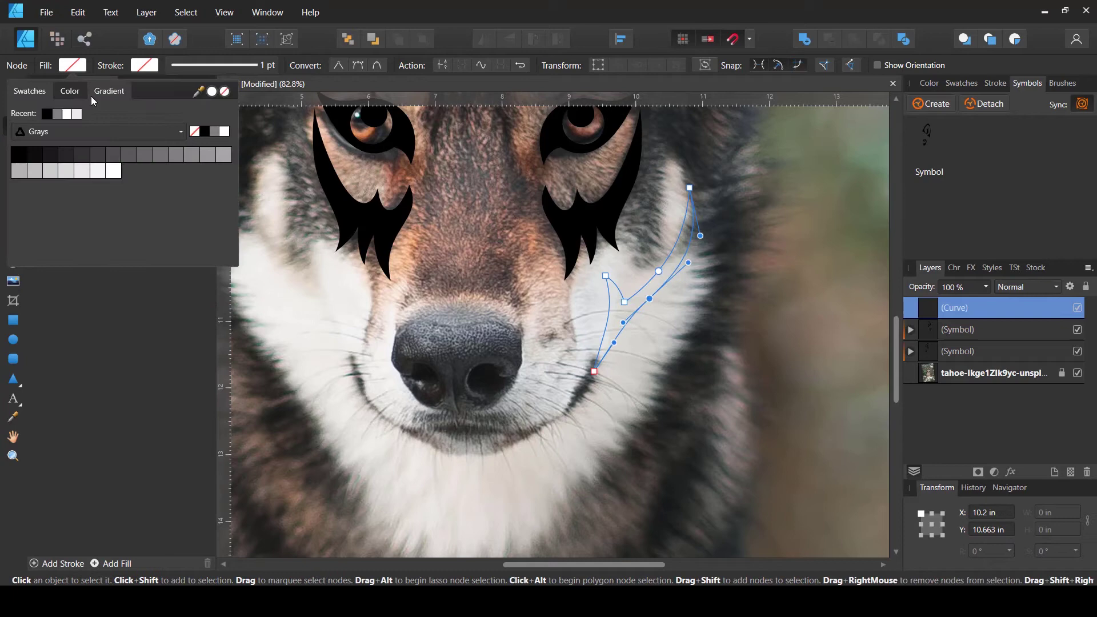
left_click(203, 132)
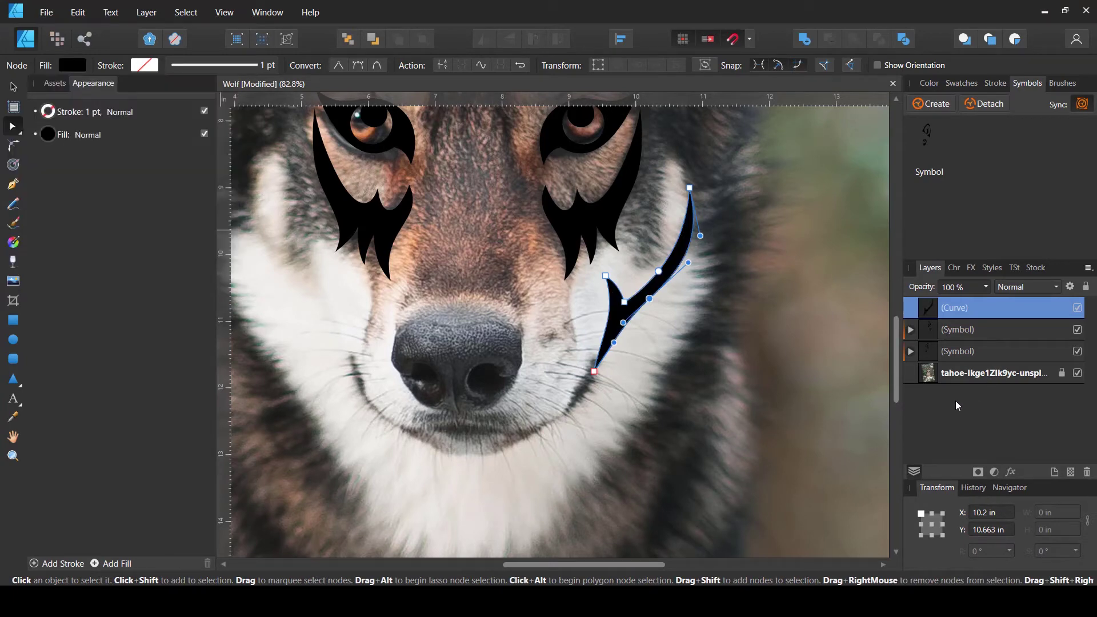
Expand the lower symbol and move the cheek curve into its rectangle so the curve mirrors to the other cheek
scroll(797, 378, "down", 3)
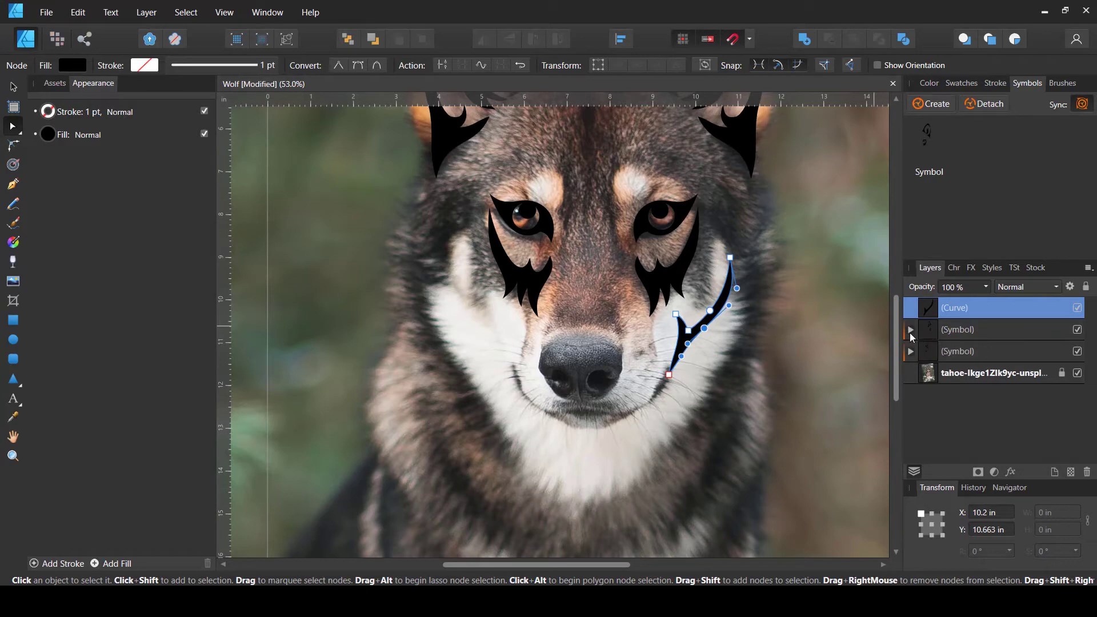
left_click(928, 354)
left_click(912, 356)
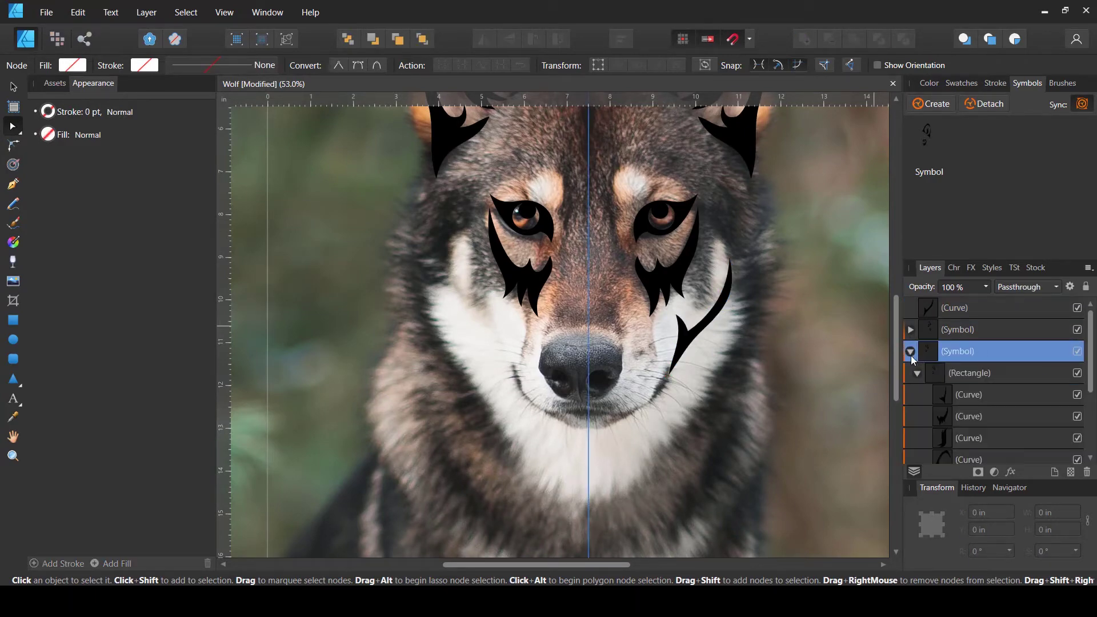
scroll(708, 320, "down", 3)
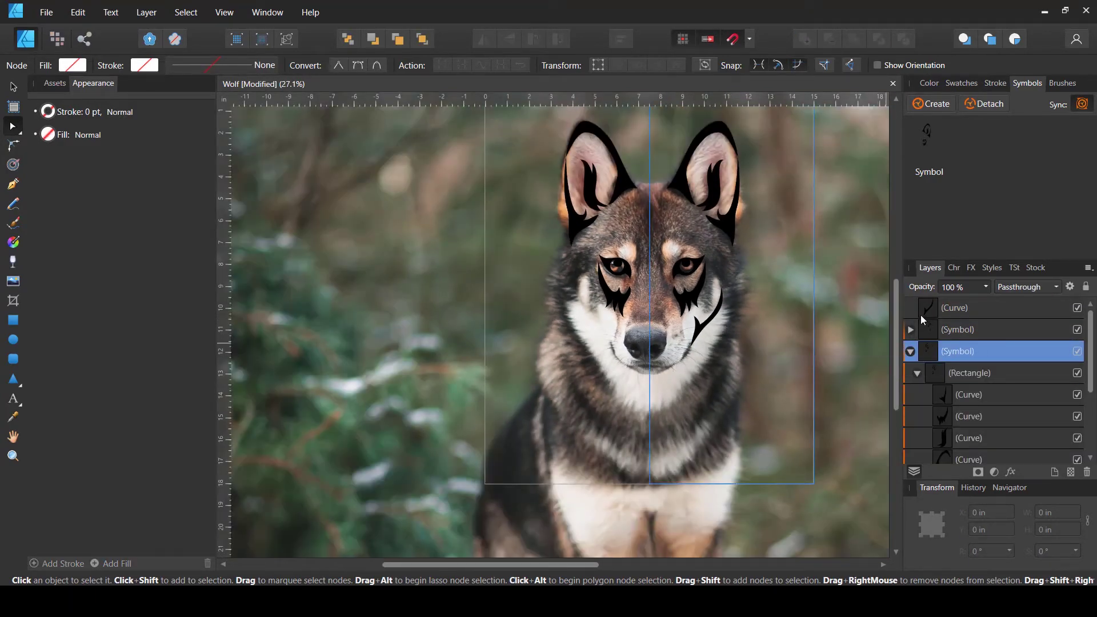
left_click_drag(924, 315, 948, 384)
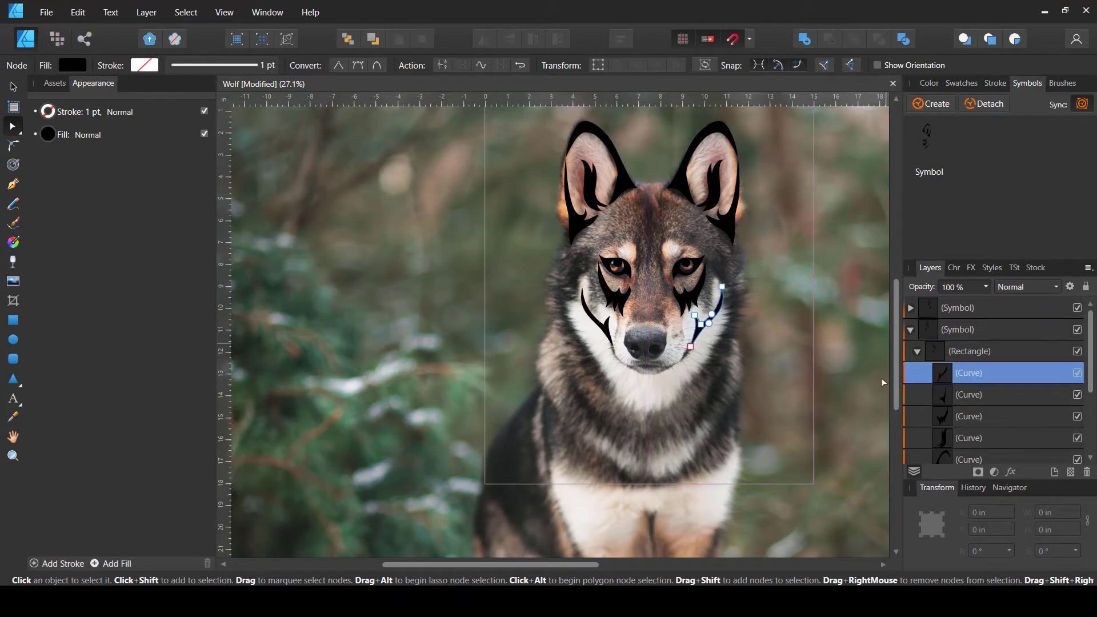
Draw a closed, hooked nostril curve with the Pen tool over the nose's right nostril and fill it with black
scroll(721, 322, "up", 5)
key("p")
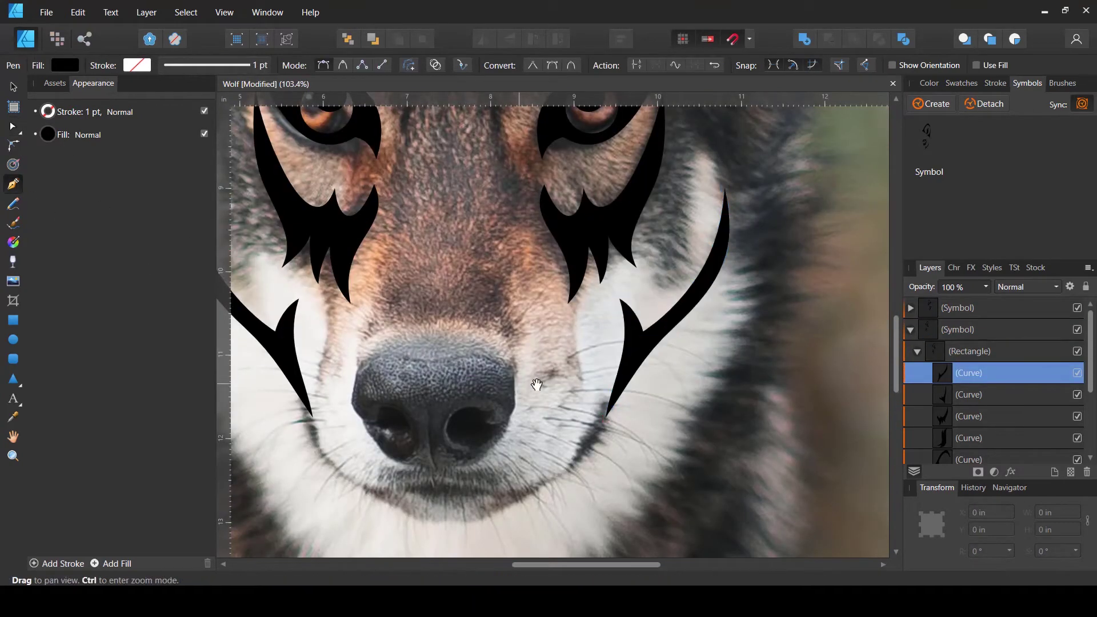
left_click_drag(537, 385, 592, 384)
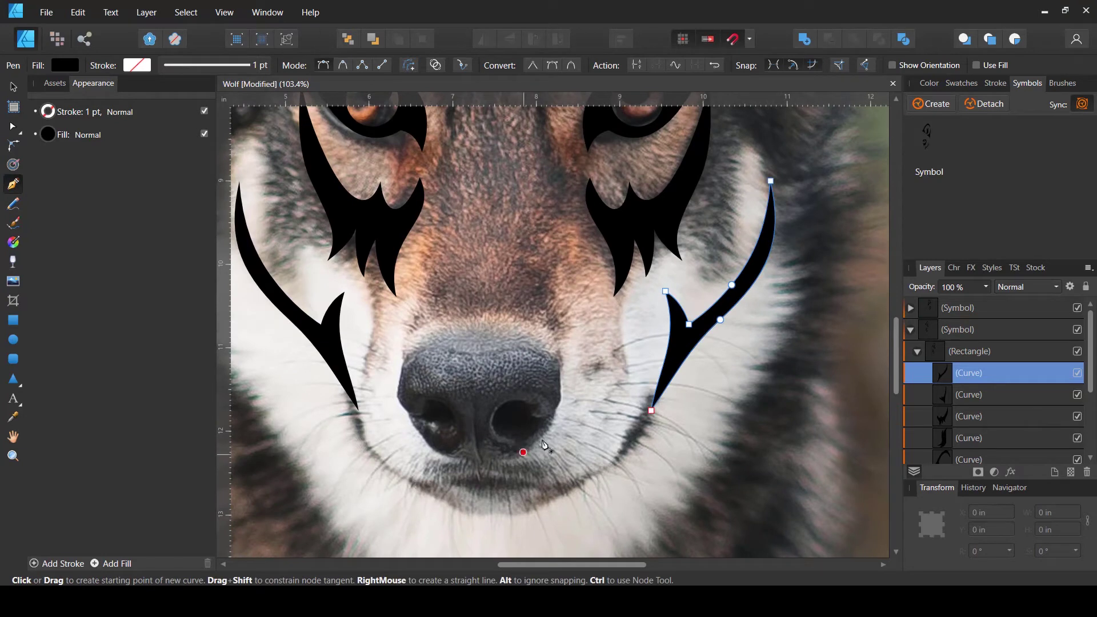
left_click_drag(554, 417, 489, 410)
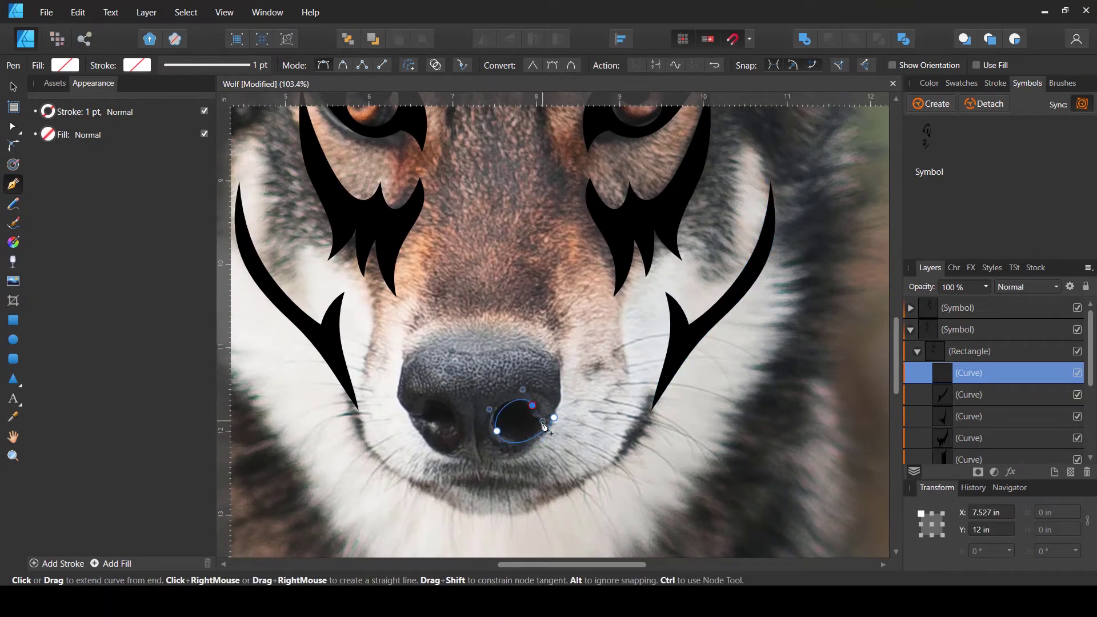
left_click_drag(525, 403, 574, 398)
key("a")
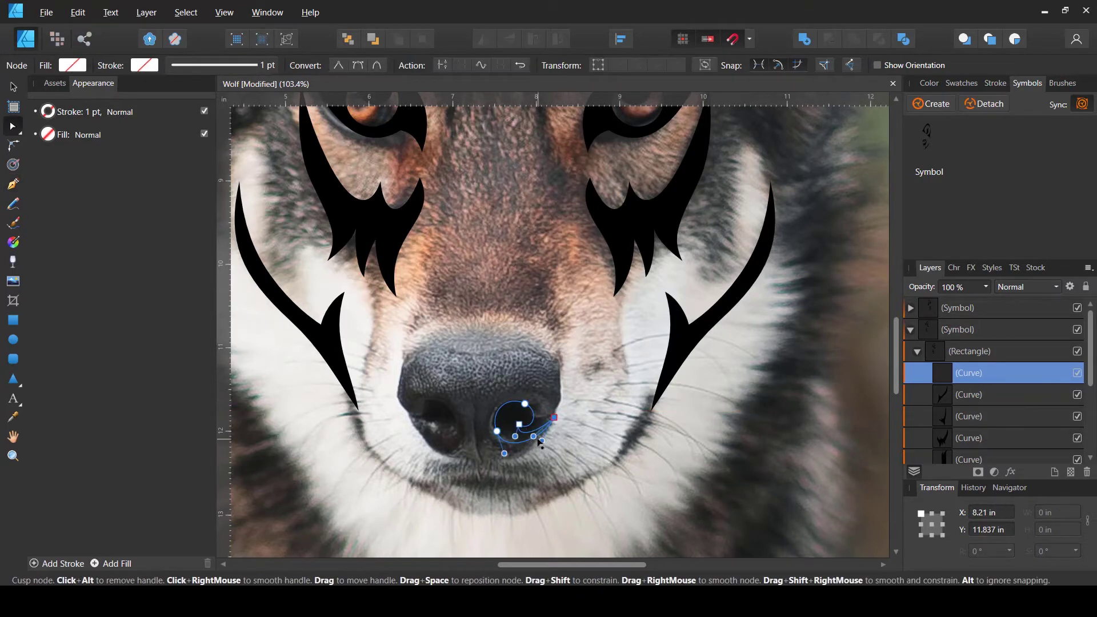
left_click(73, 66)
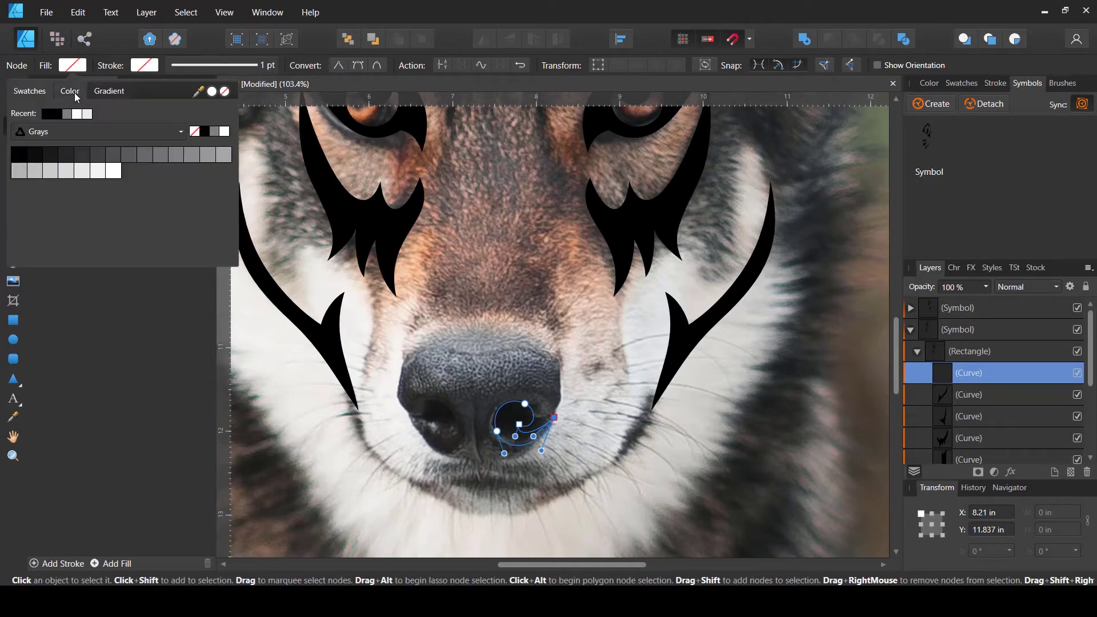
left_click(19, 154)
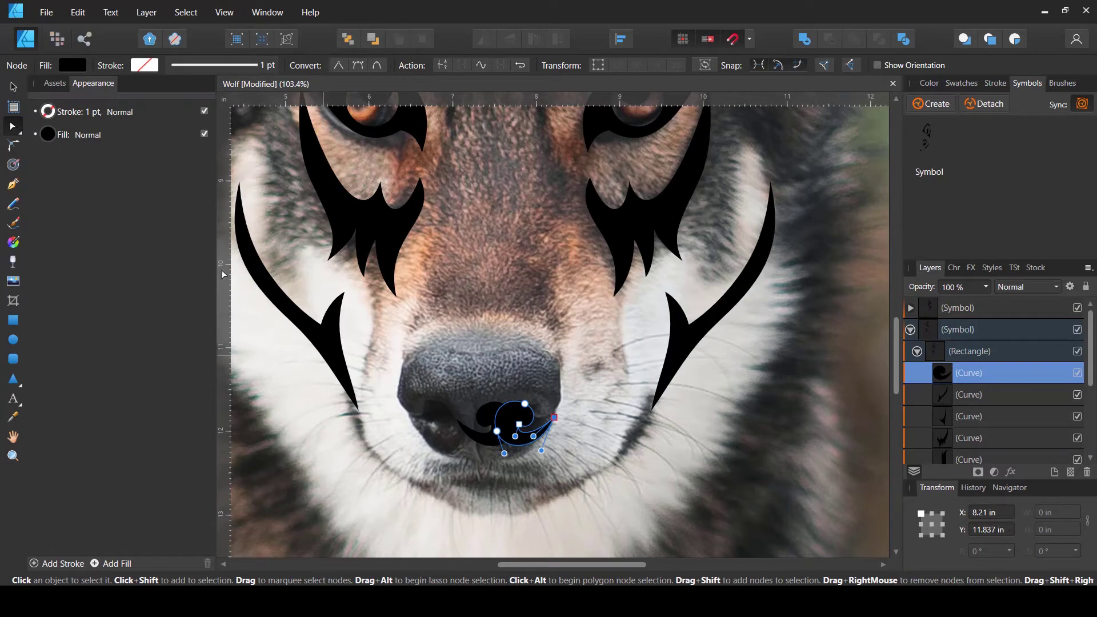
Draw a closed, tapering curve with the Pen tool along the right half of the mouth, starting under the nose
left_click(13, 165)
left_click(14, 185)
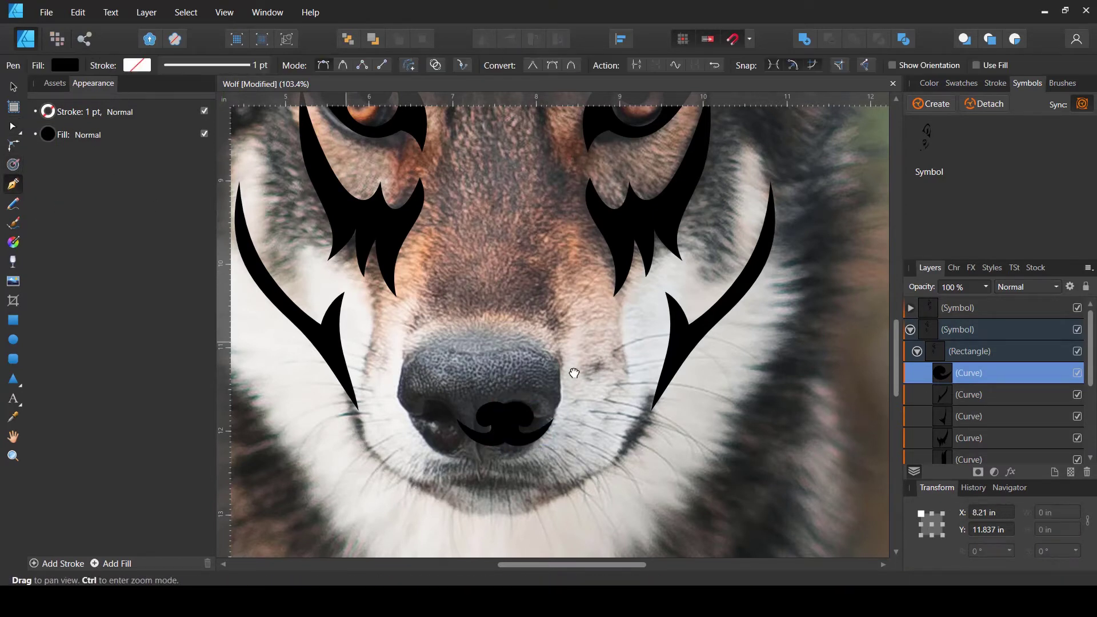
scroll(470, 348, "down", 2)
left_click_drag(478, 336, 561, 371)
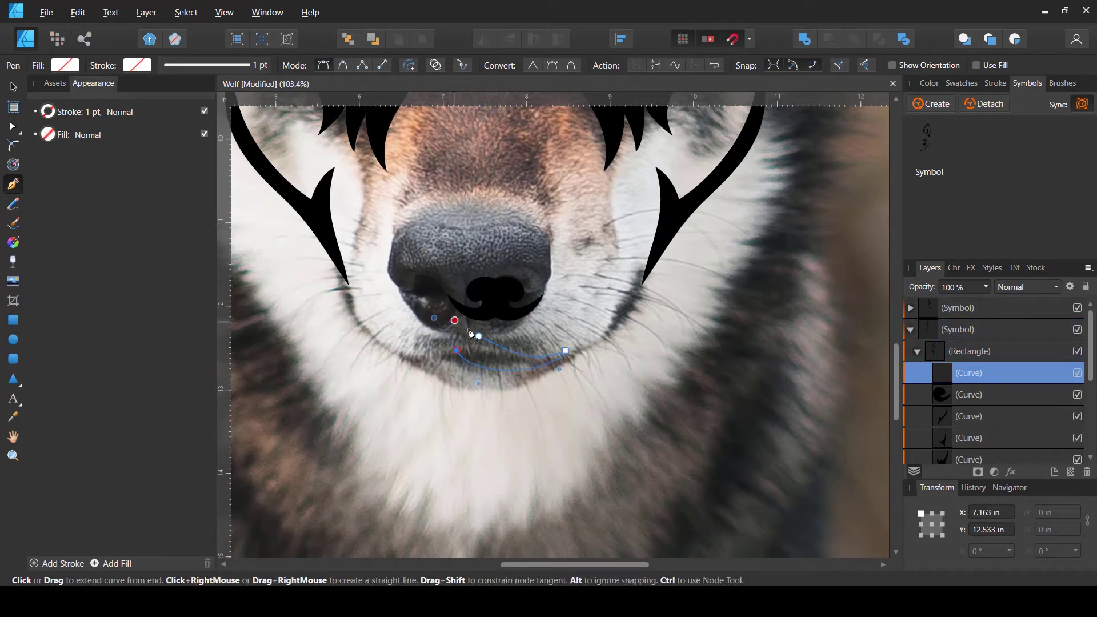
left_click_drag(479, 336, 563, 374)
Extend the mouth curve's outer tip outward, adjust its inner nodes near the centre line, and fill it with black
key("a")
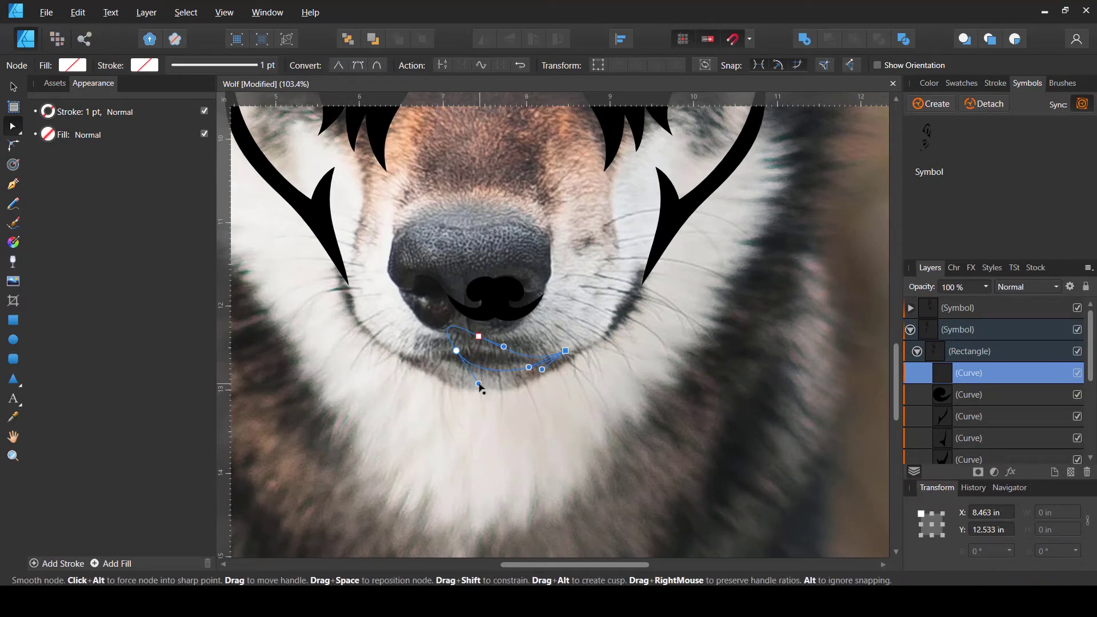
left_click(460, 352)
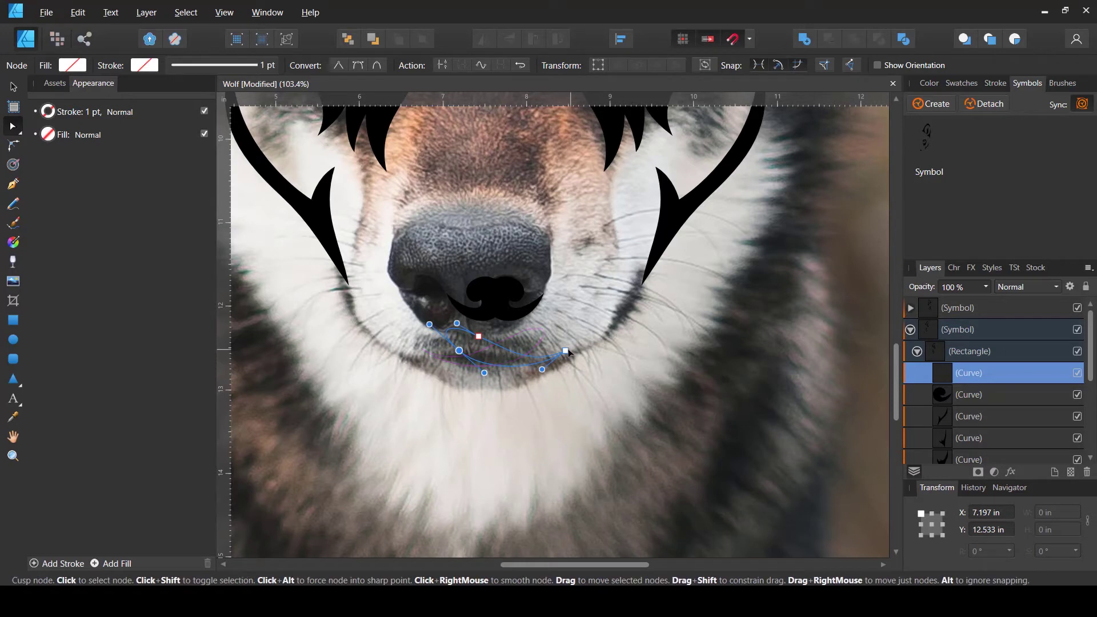
left_click_drag(566, 350, 578, 347)
left_click_drag(460, 350, 485, 341)
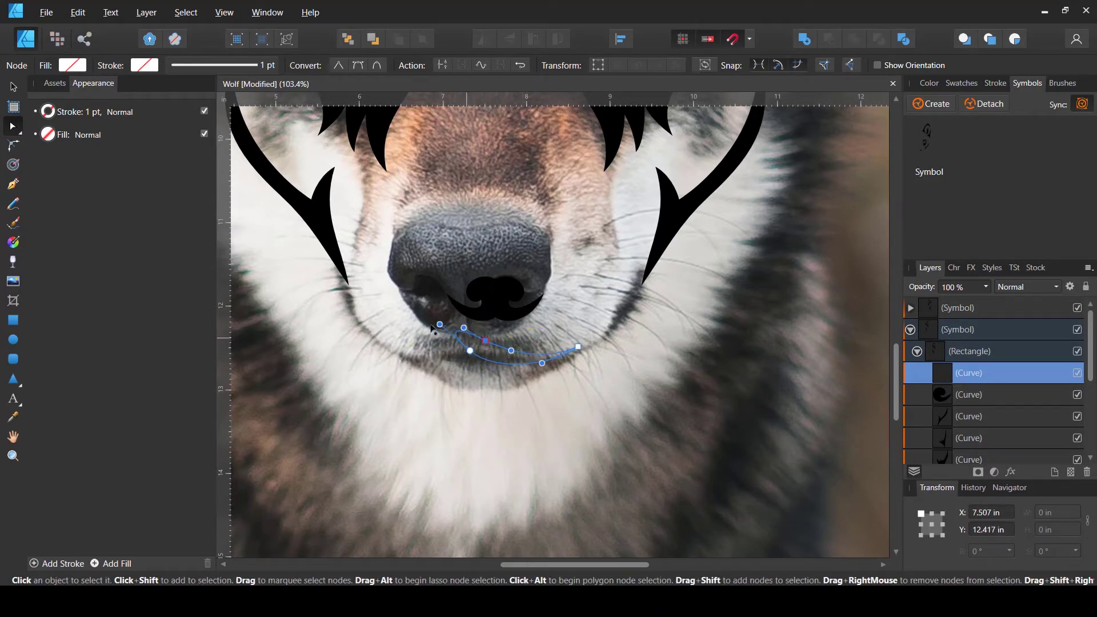
left_click(72, 65)
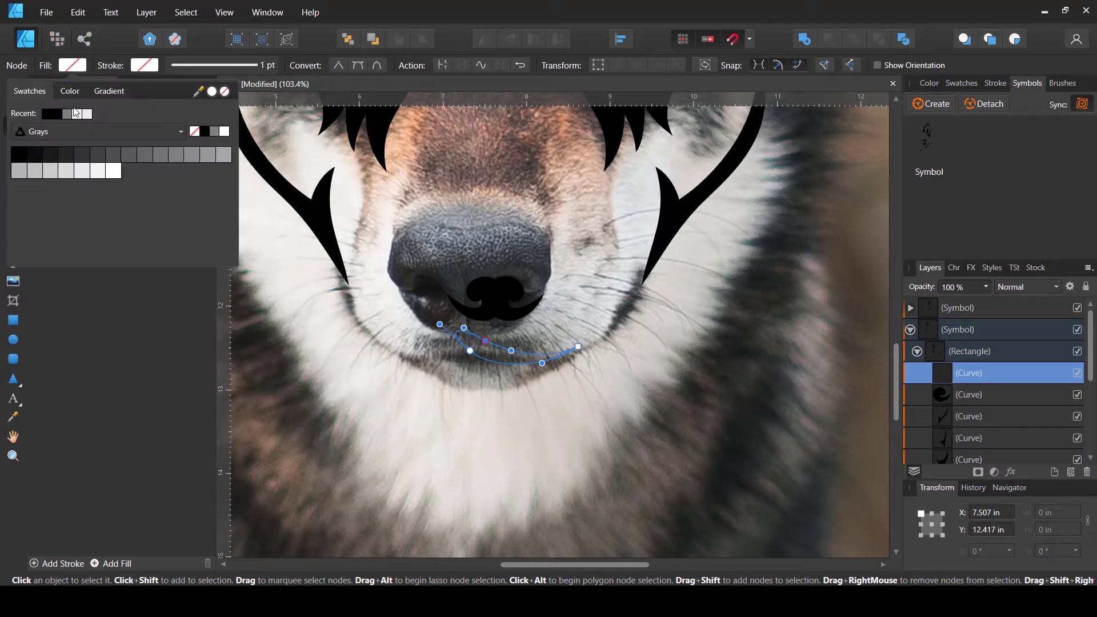
left_click(52, 114)
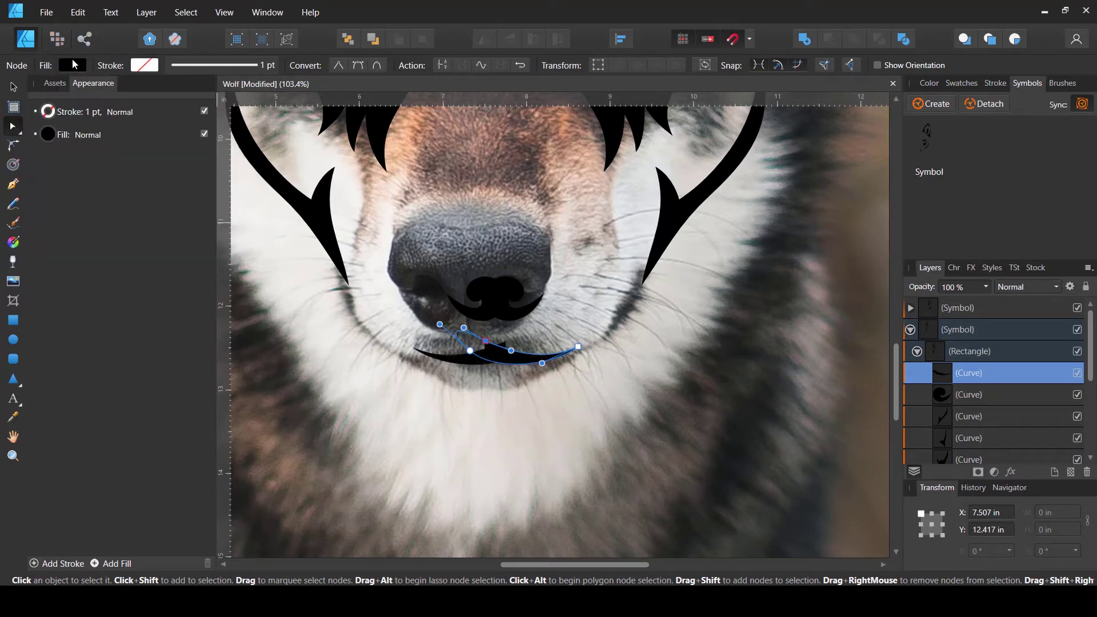
left_click(73, 65)
key("v")
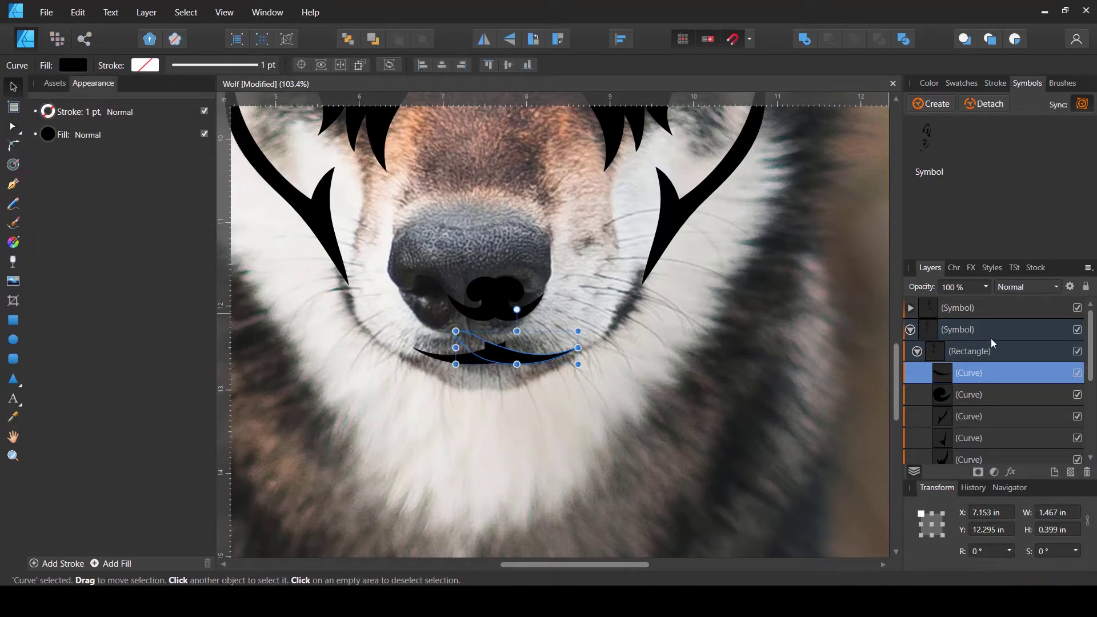
Collapse the lower symbol and hide the wolf photo to inspect the black shapes on white
left_click(910, 330)
left_click(1078, 352)
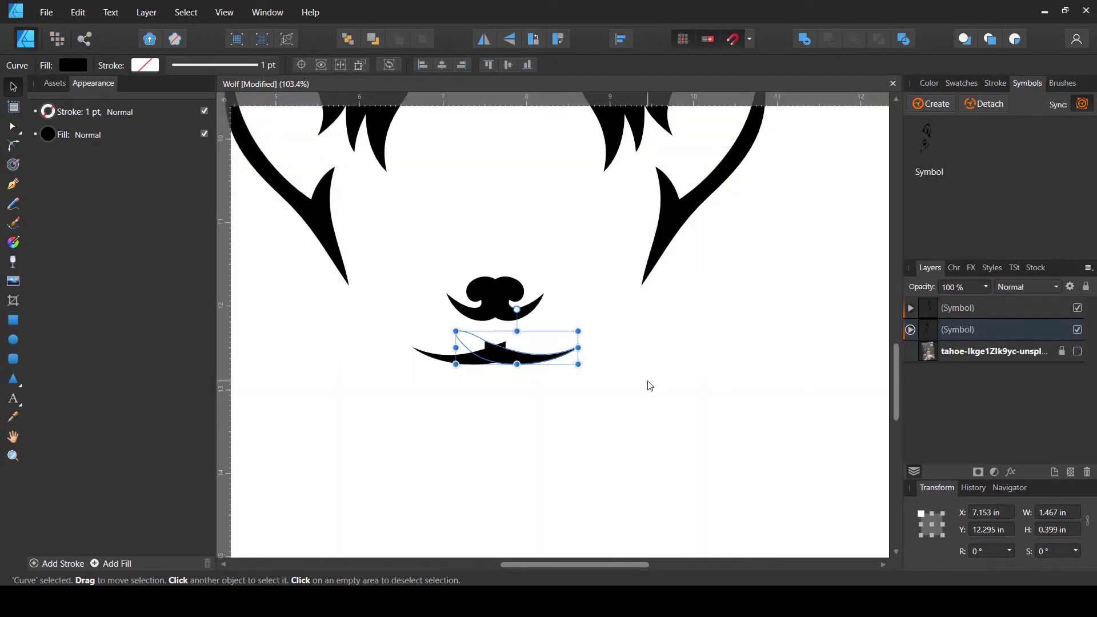
scroll(640, 392, "down", 3)
scroll(610, 308, "up", 1)
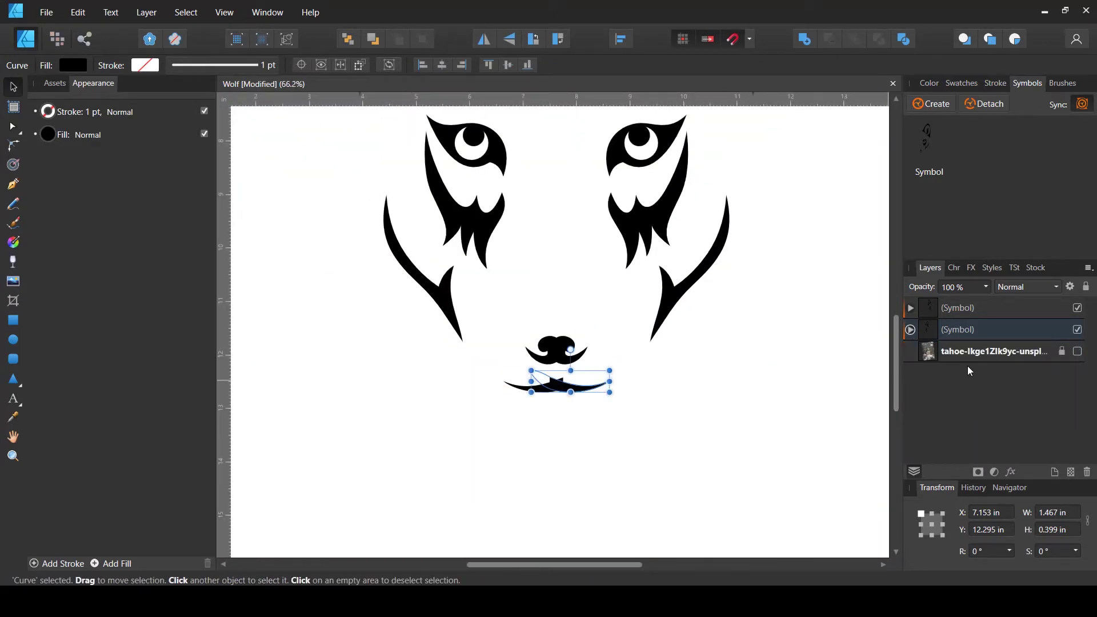
Select the nostril curve in the lower symbol, scale it down slightly and set it apart from its mirrored copy
left_click(913, 330)
left_click(958, 396)
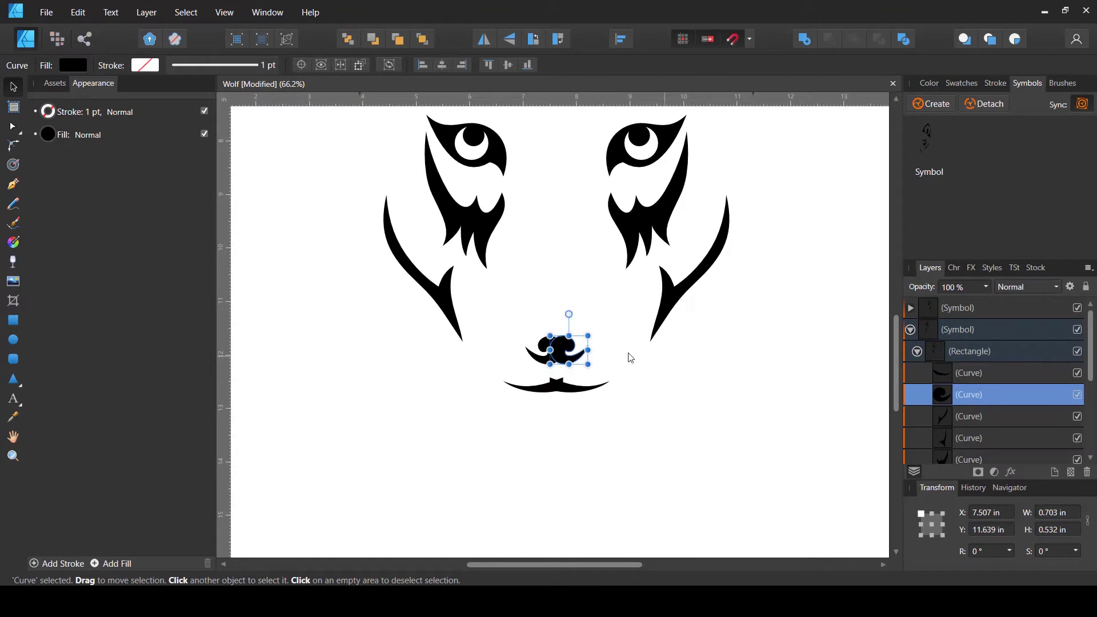
key("a")
scroll(566, 357, "up", 3)
key("v")
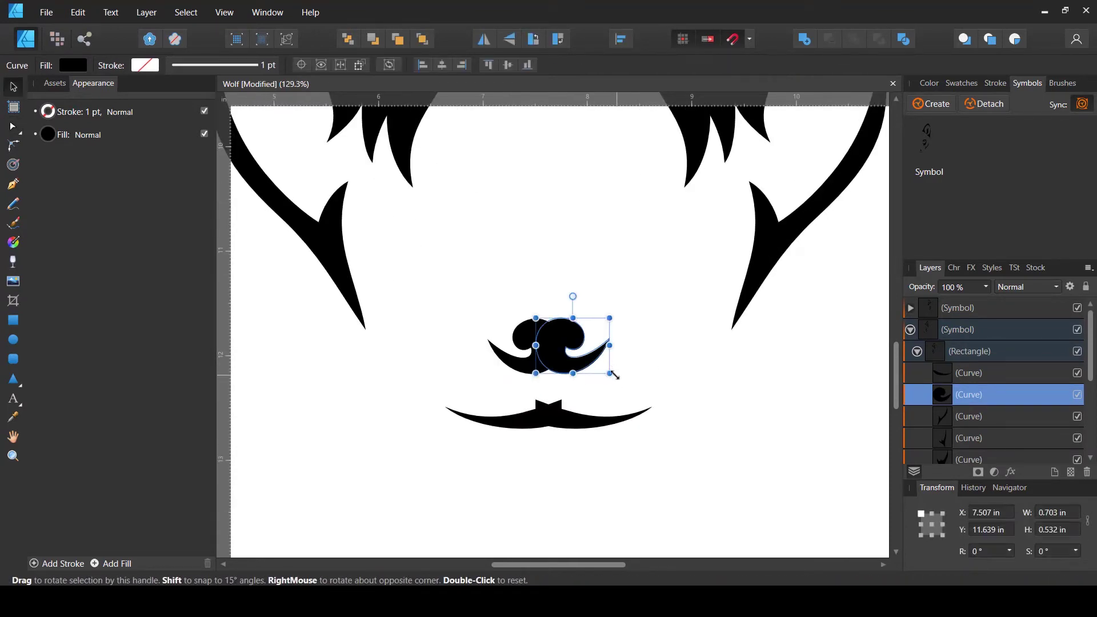
mouse_move(609, 370)
left_mouse_down()
mouse_move(571, 369)
mouse_move(599, 371)
left_mouse_up()
Reposition and reshape the mouth curve so its mirrored halves meet in a clean peak on the centre line
left_click(592, 426)
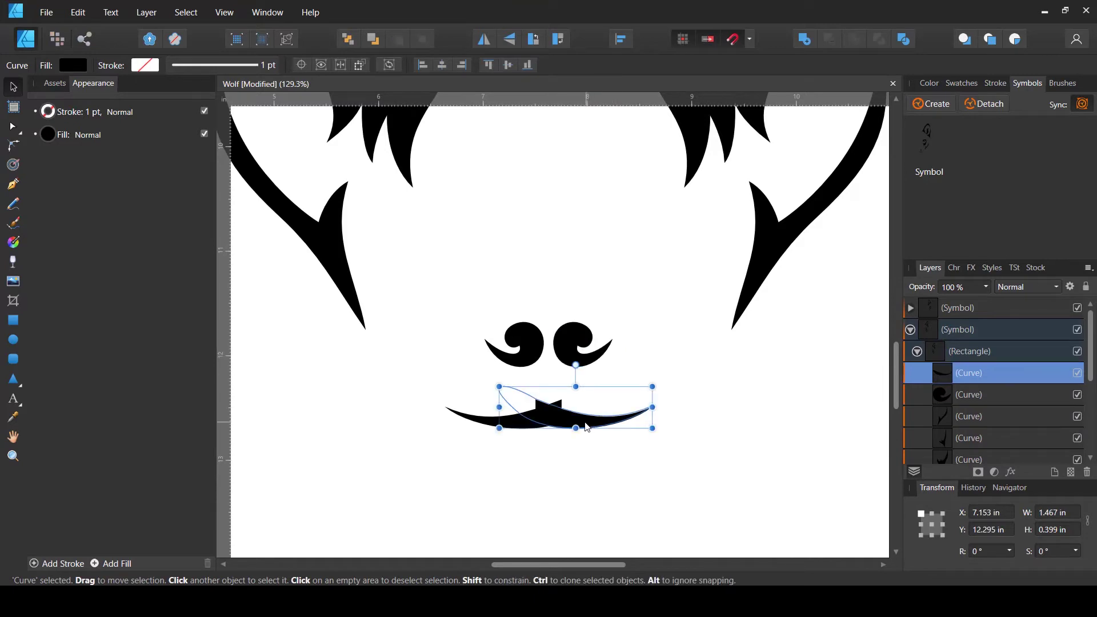
left_click_drag(591, 423, 542, 372)
key("a")
scroll(550, 376, "up", 5)
scroll(720, 457, "down", 10)
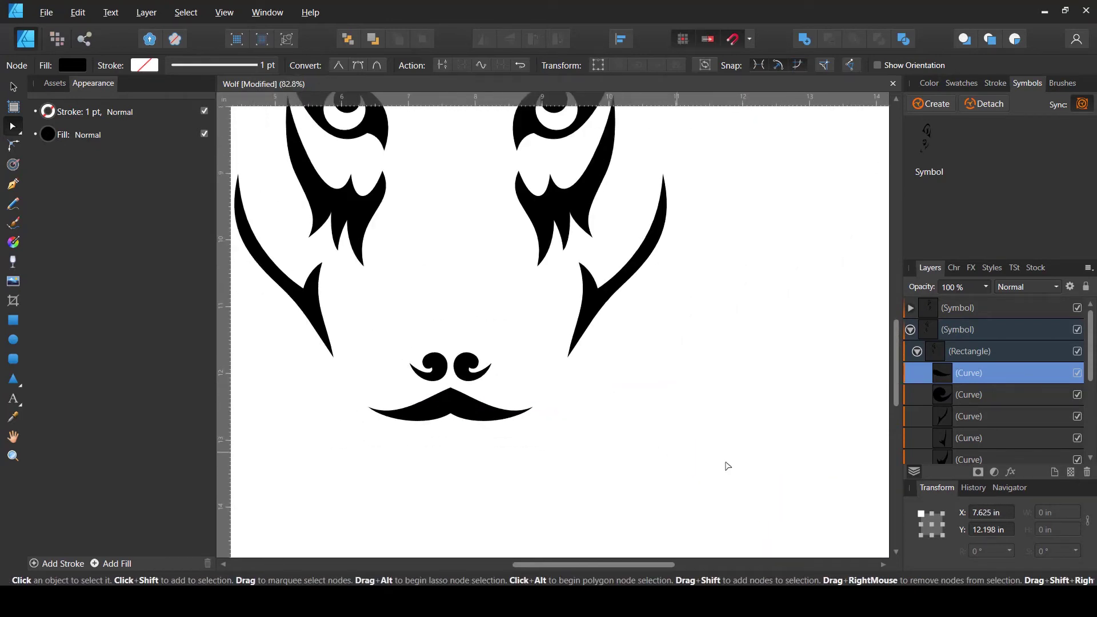
left_click(735, 423)
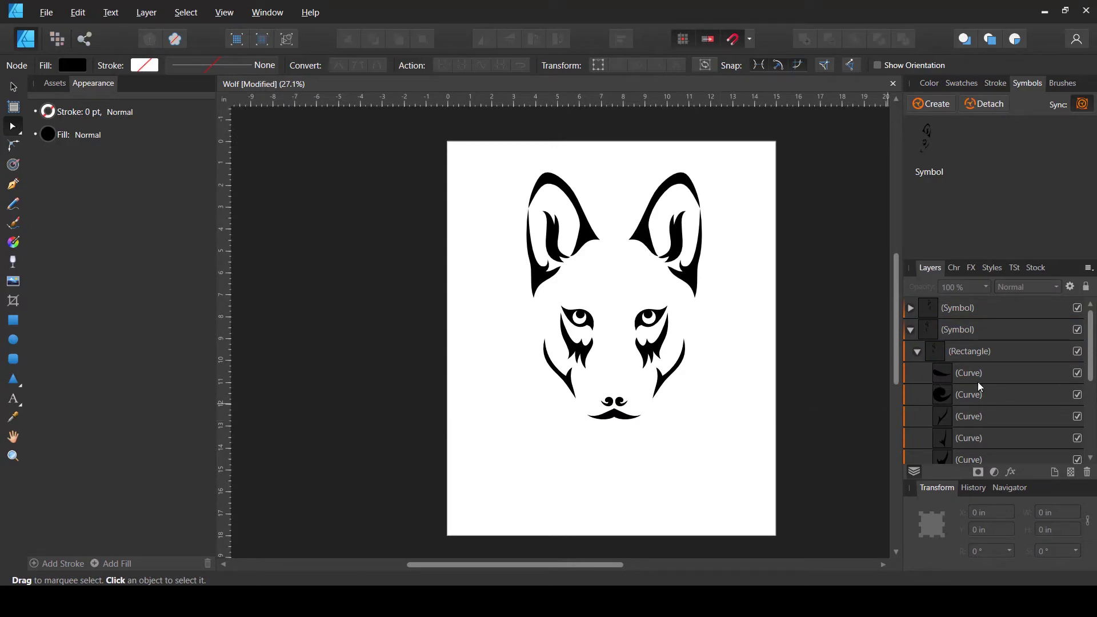
Select the nostril curve in the lower symbol and show the wolf photo again
left_click(972, 396)
scroll(996, 394, "down", 3)
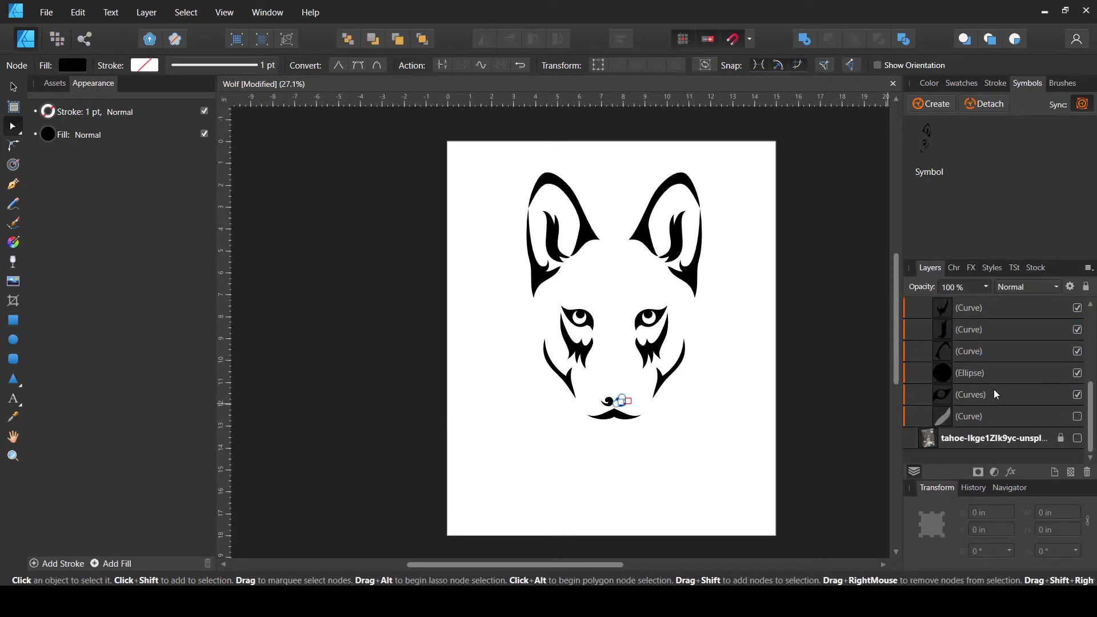
left_click(1078, 438)
scroll(605, 417, "up", 5)
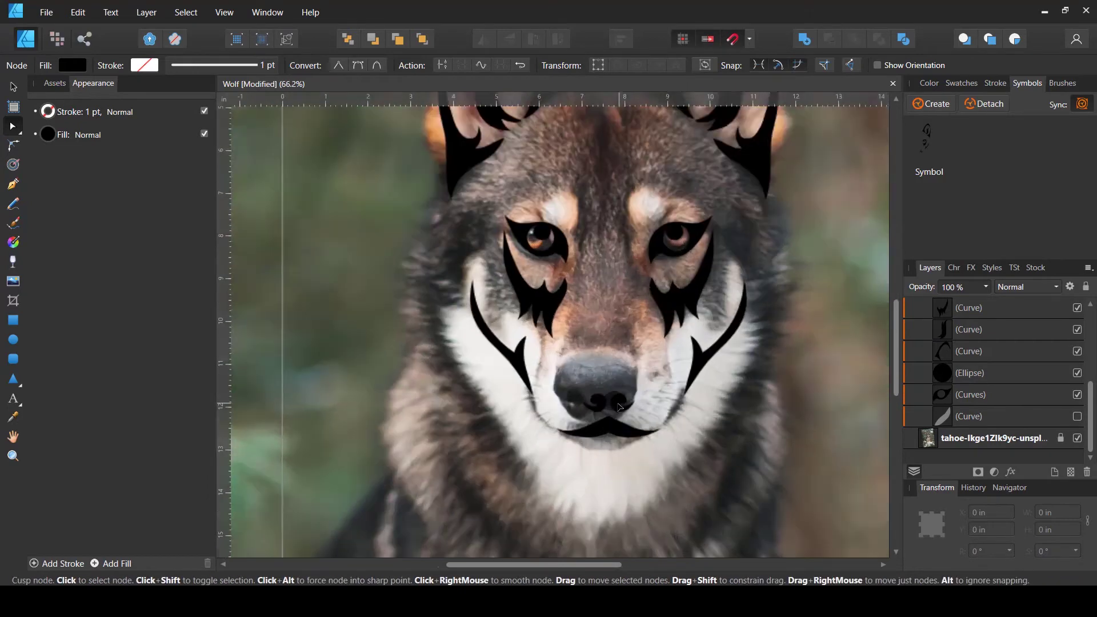
Start a Pen tool curve beside the nose bridge and trace its notched inner edge up to the forehead
scroll(605, 417, "up", 2)
key("p")
scroll(582, 269, "down", 4)
scroll(601, 243, "up", 1)
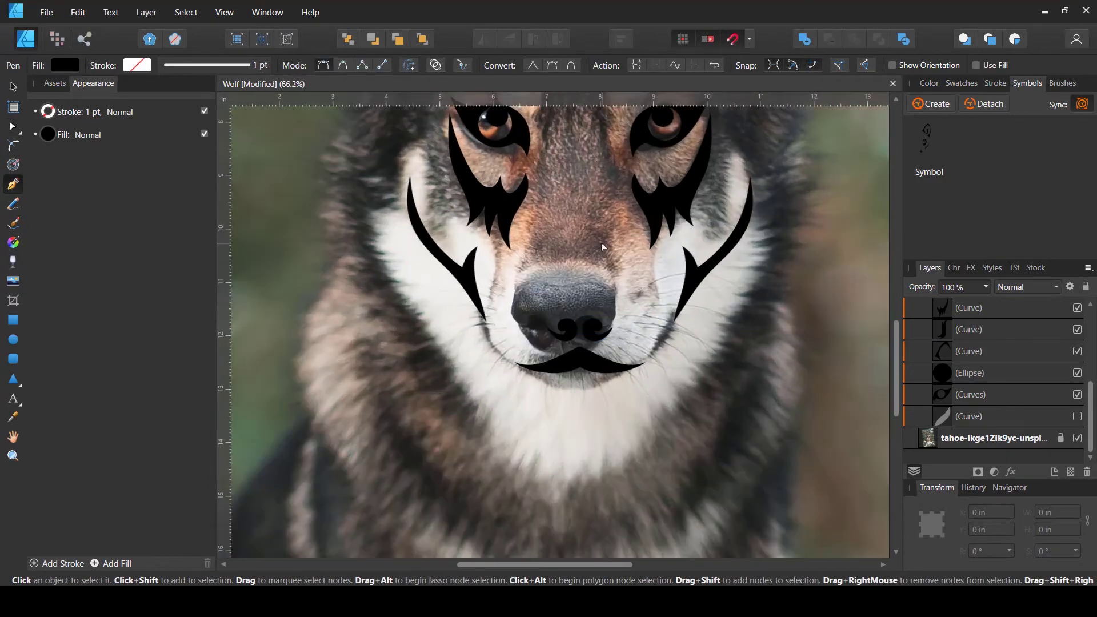
key("space")
scroll(565, 343, "up", 5)
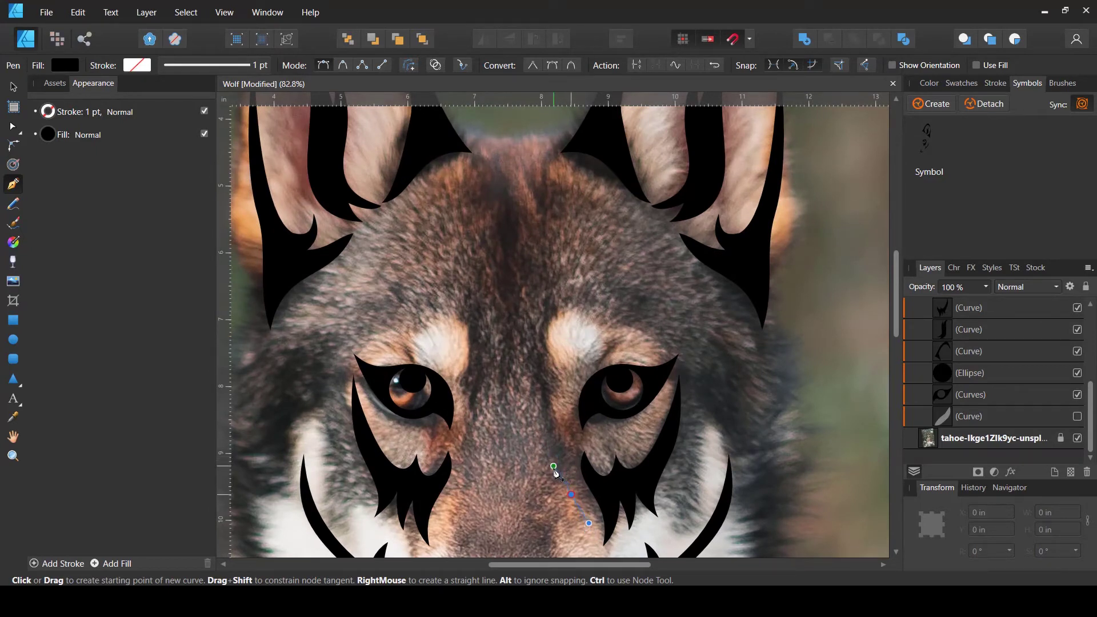
left_click_drag(554, 470, 548, 449)
left_click_drag(542, 393, 555, 368)
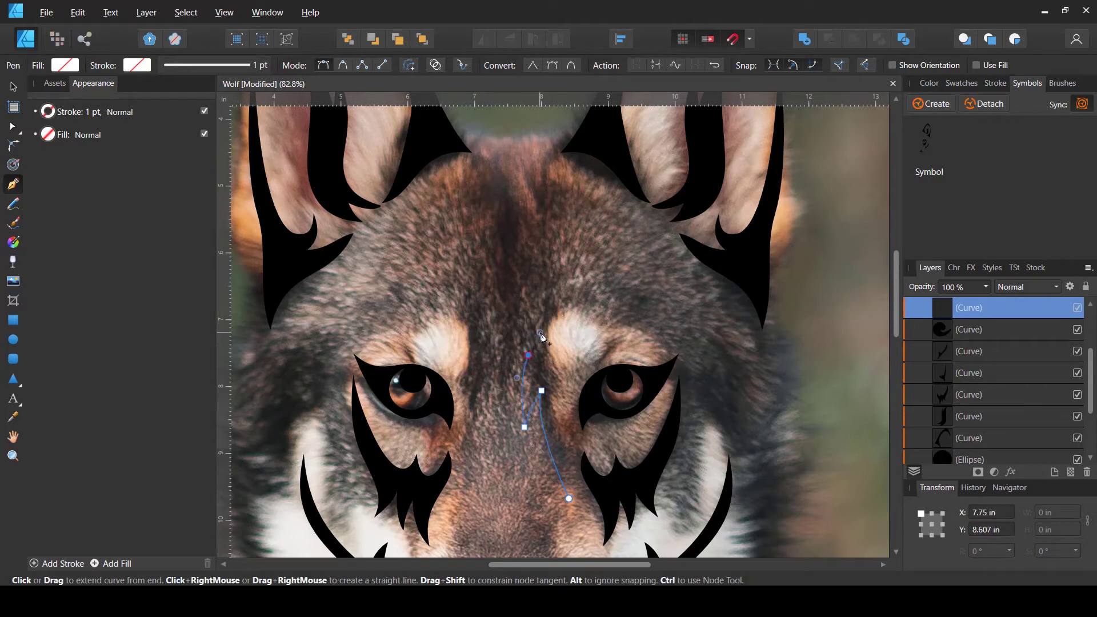
left_click_drag(537, 263, 530, 225)
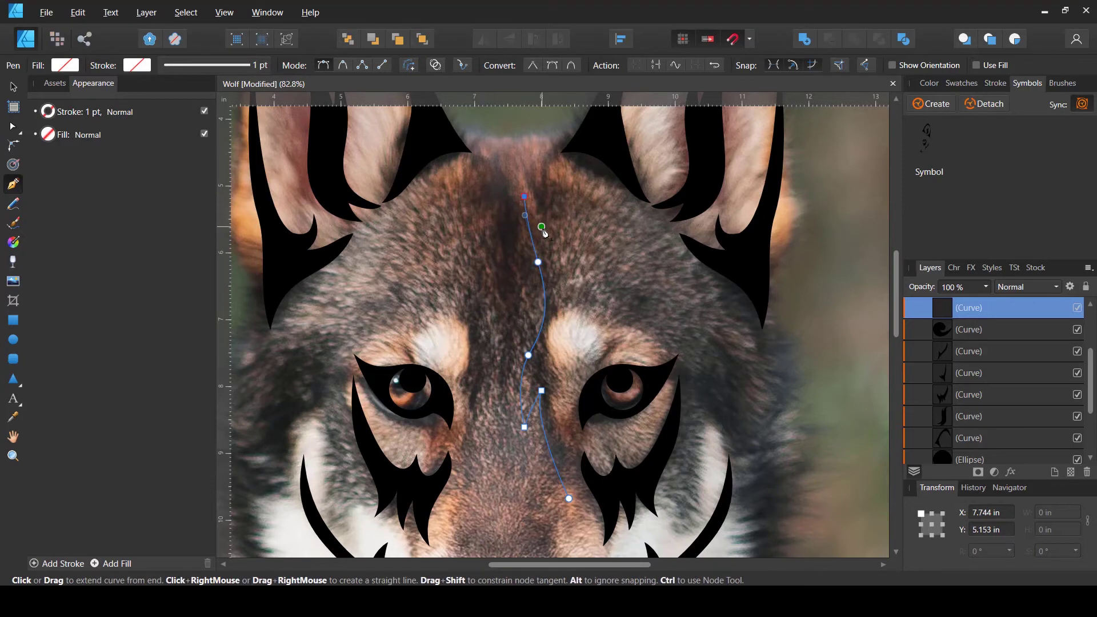
Add a second tip at the forehead, trace the outer edge down past the inner eye corner, and close the curve
mouse_move(545, 258)
left_mouse_down()
mouse_move(546, 213)
mouse_move(562, 246)
left_mouse_up()
left_click(533, 174)
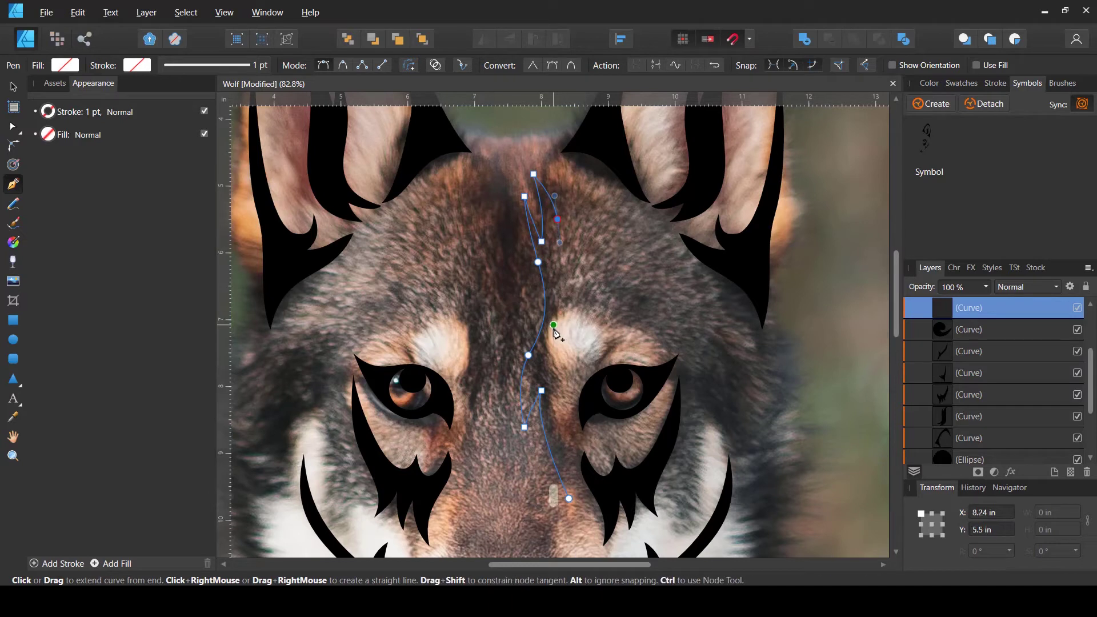
left_click_drag(553, 333, 548, 353)
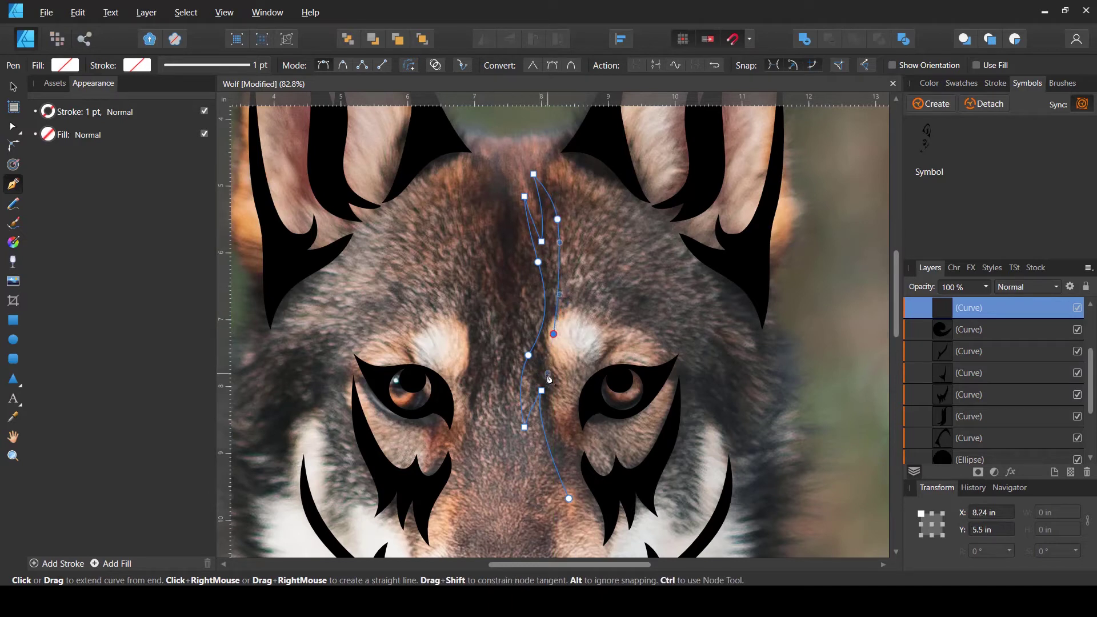
mouse_move(569, 395)
left_mouse_down()
mouse_move(579, 401)
mouse_move(560, 403)
left_mouse_up()
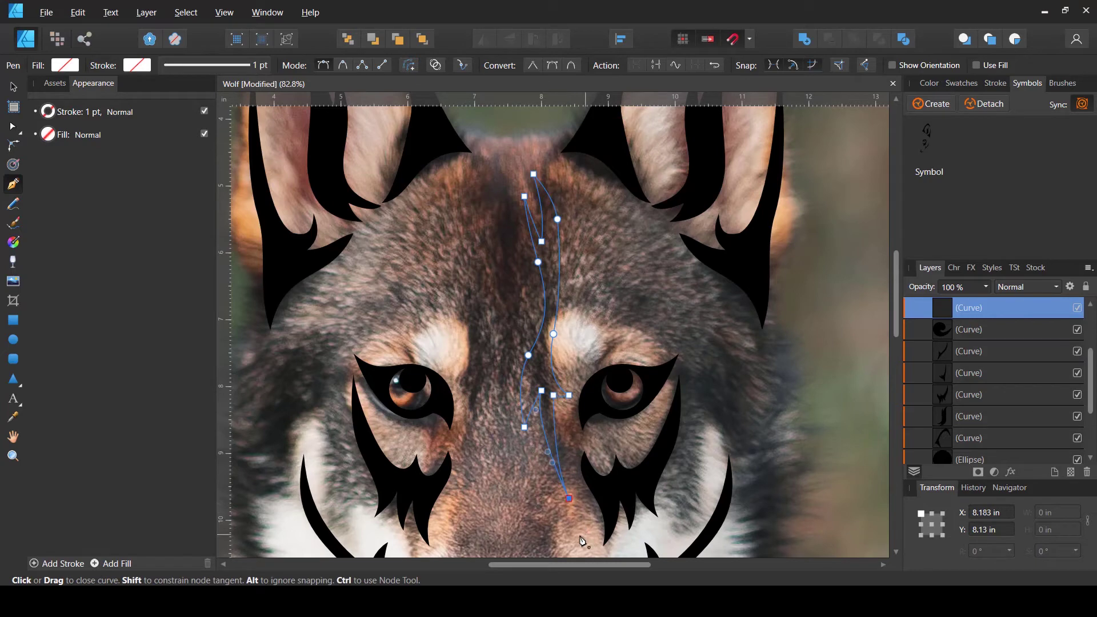
Close the forked stripe curve beside the forehead's centre line, refine its nodes, and fill it black
left_click_drag(580, 537, 575, 494)
key("a")
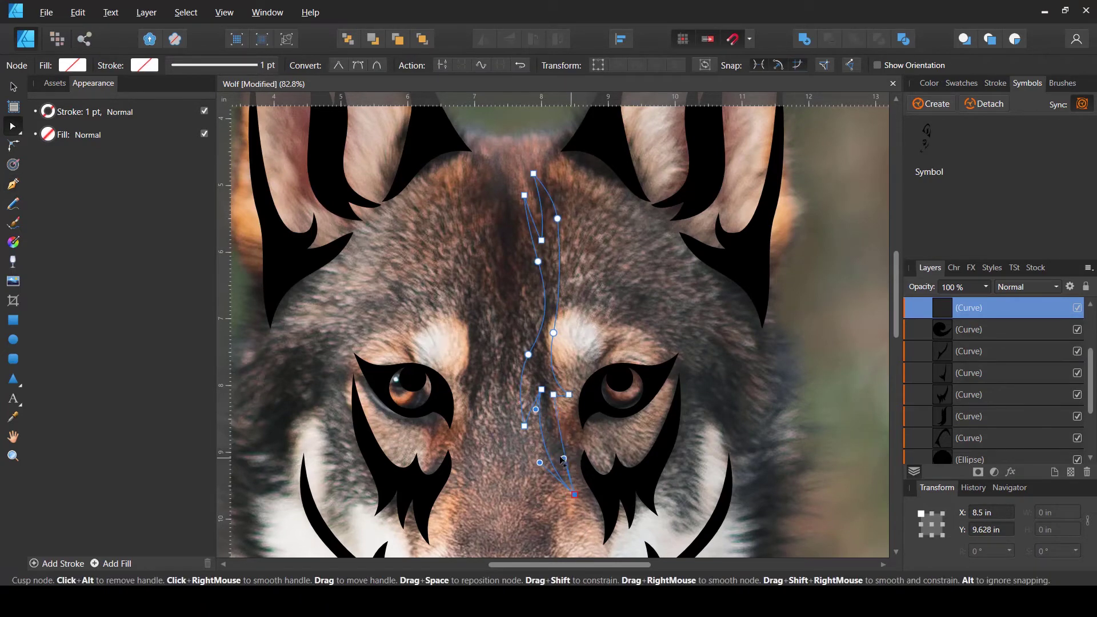
left_click_drag(569, 394, 551, 408)
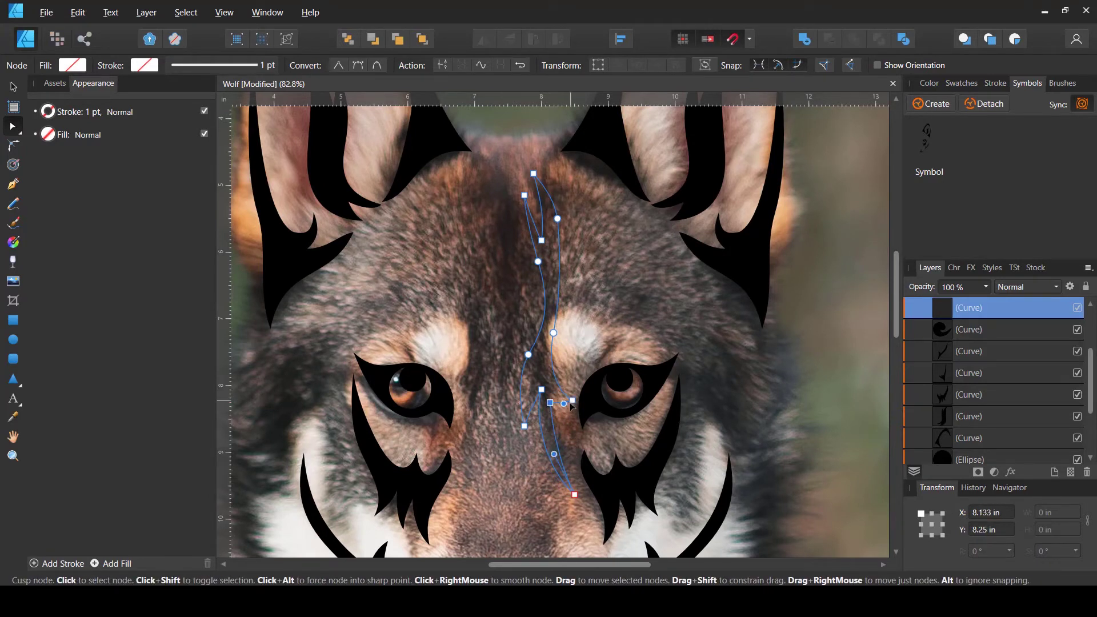
left_click(528, 355)
left_click_drag(528, 355, 554, 332)
left_click_drag(558, 219, 553, 241)
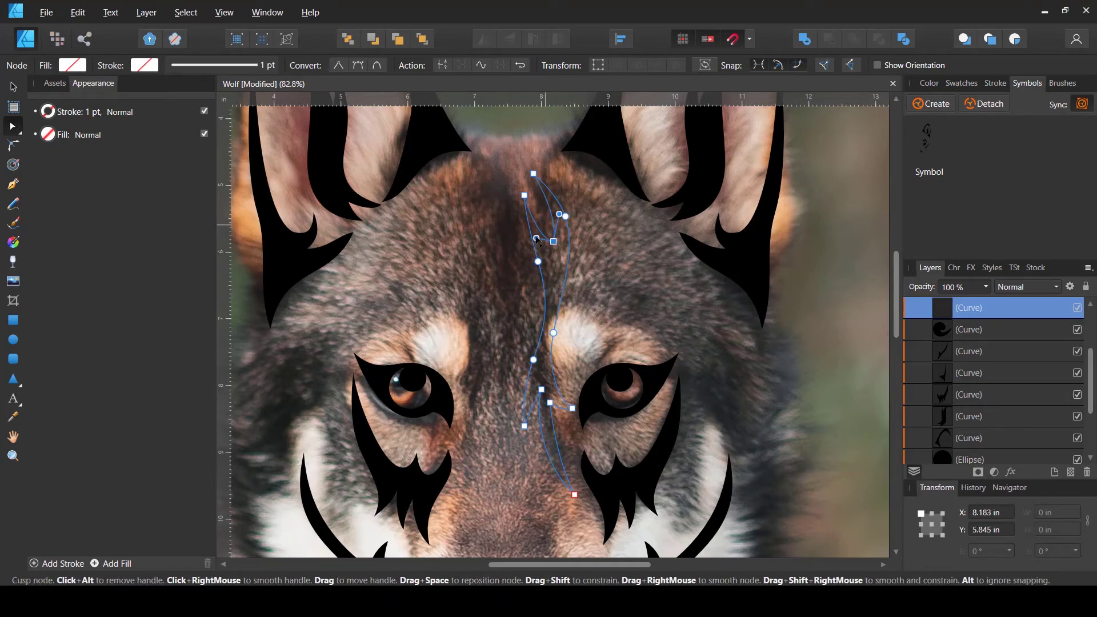
left_click(73, 67)
left_click(54, 115)
Draw a slim curved stripe about 0.57 in wide and 2 in tall along the snout's bridge with the Pen tool and fill it black
key("p")
left_click_drag(533, 473, 516, 341)
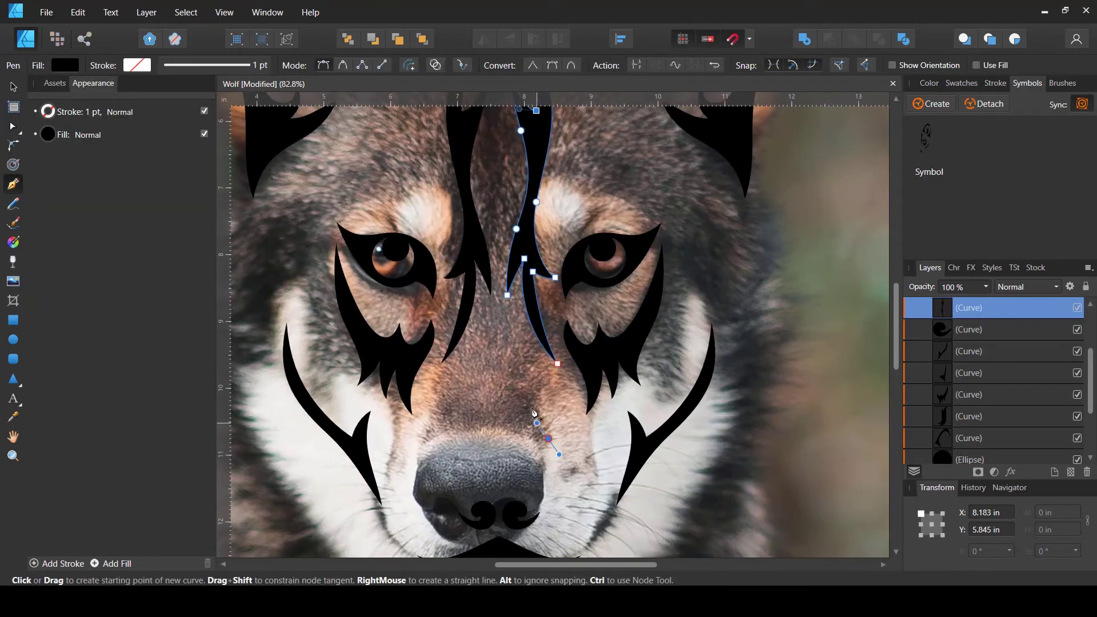
left_click_drag(532, 408, 527, 386)
left_click(514, 306)
left_click_drag(548, 439, 576, 466)
left_click(65, 65)
left_click(54, 115)
key("v")
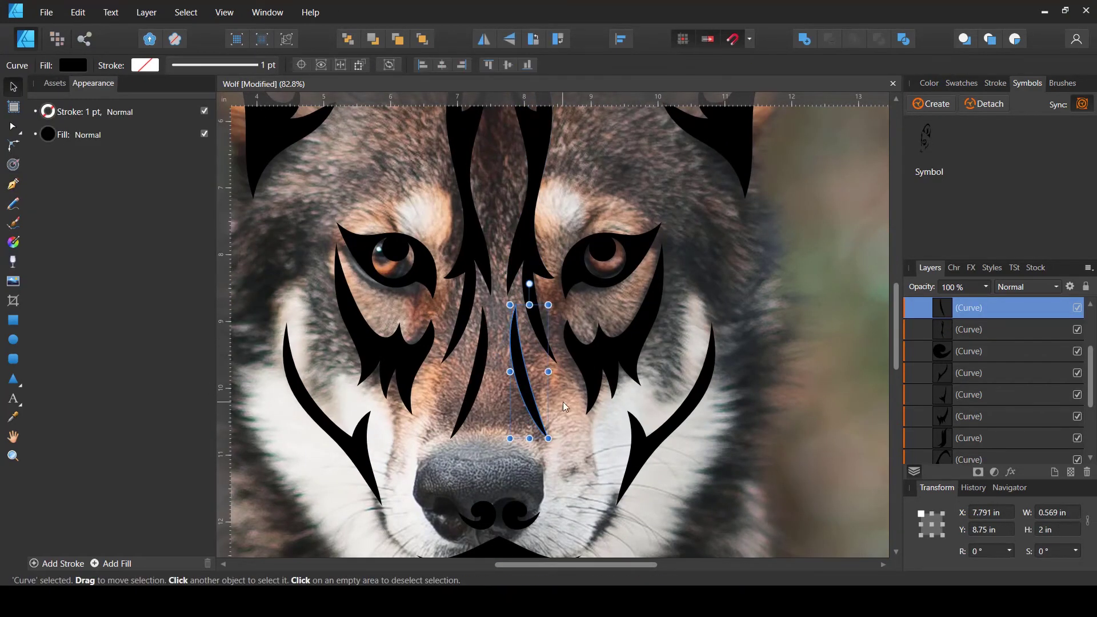
Draw a closed curve from the nose's top centre, around its right edge to the nostril and back, with the Pen tool
scroll(563, 402, "down", 1)
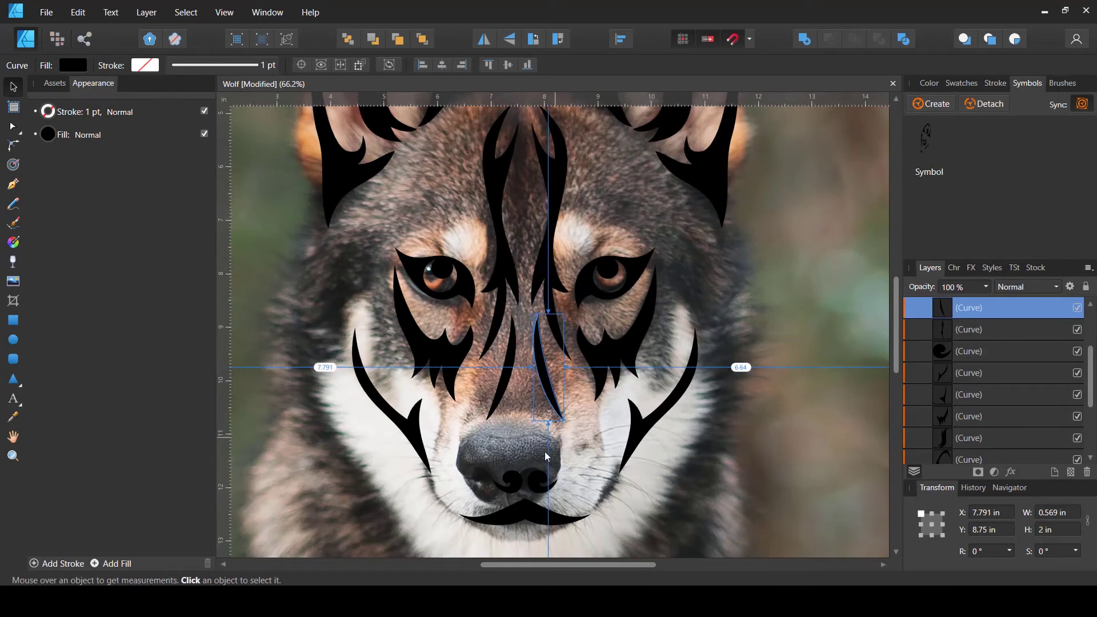
scroll(544, 451, "up", 3)
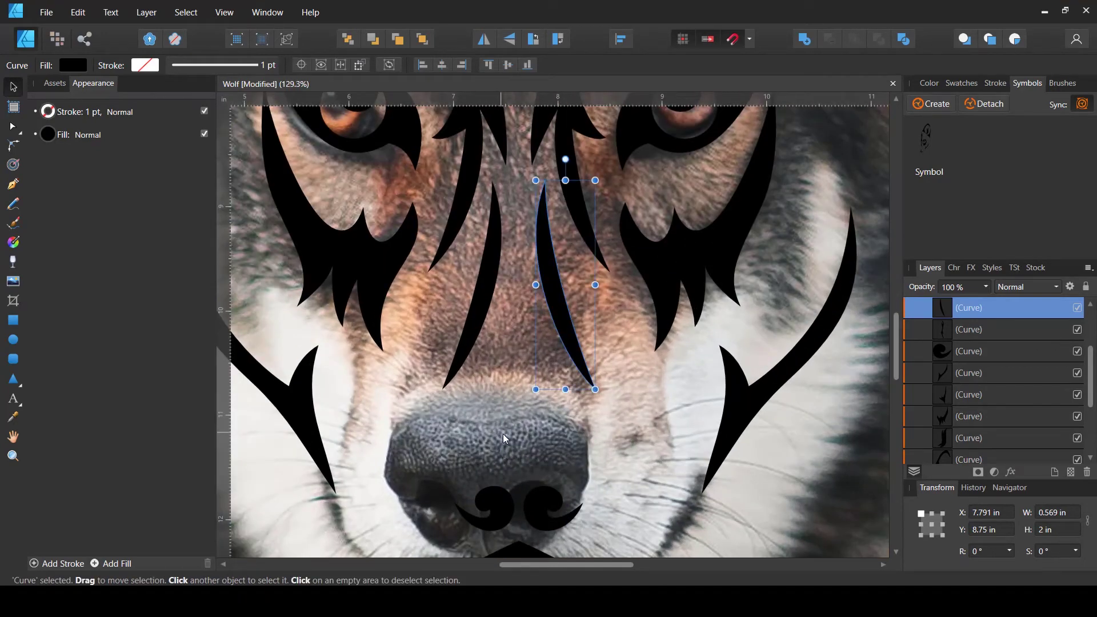
scroll(503, 433, "down", 3)
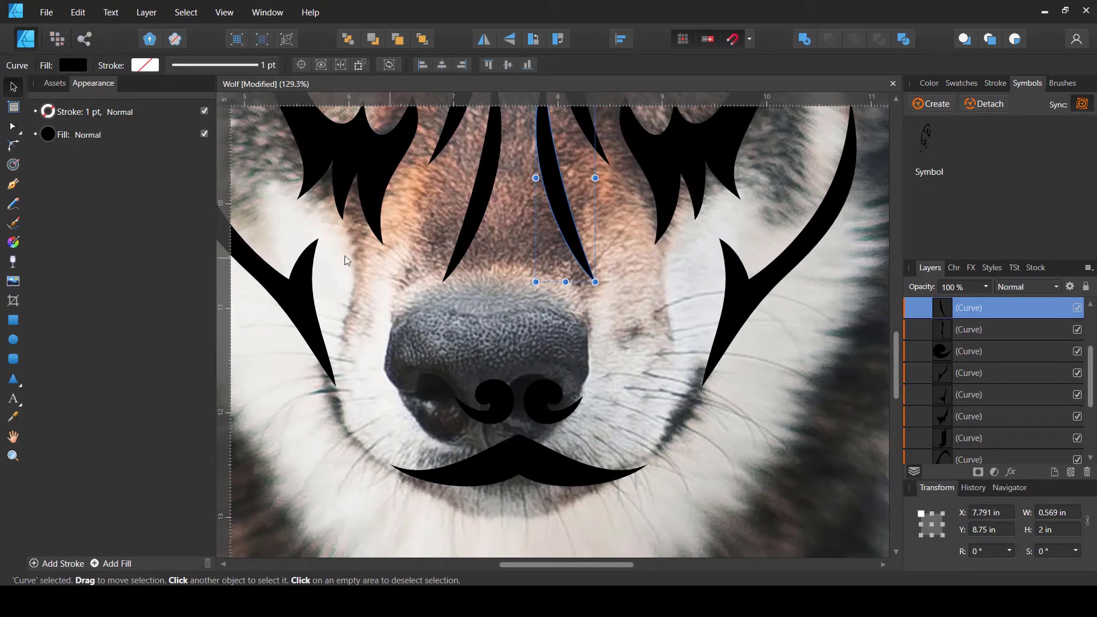
key("p")
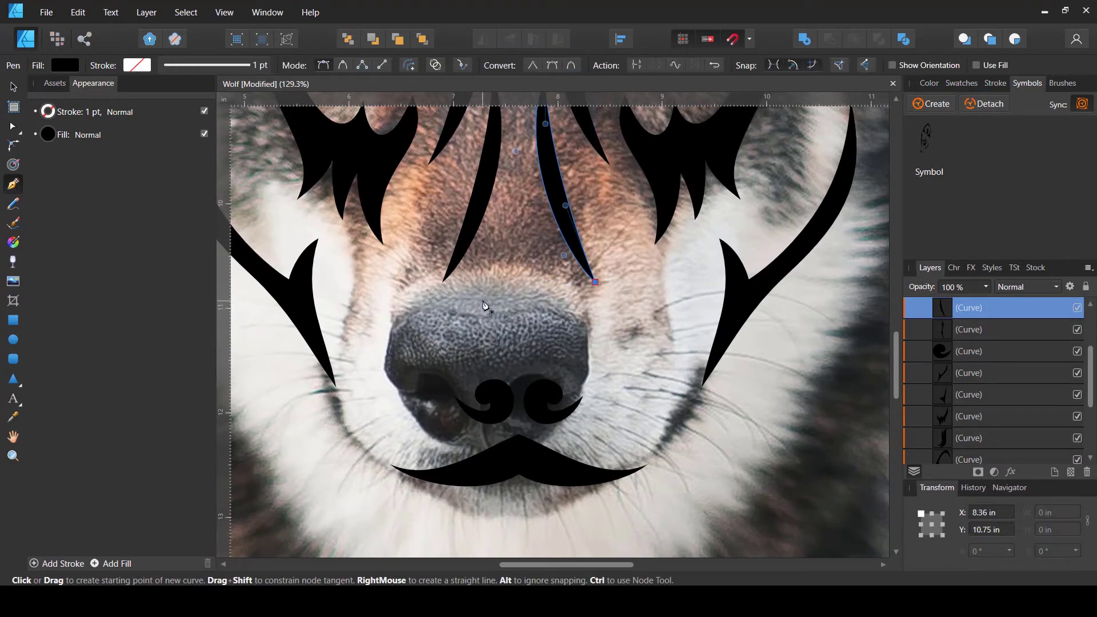
left_click_drag(495, 322, 504, 322)
left_click_drag(565, 295, 599, 304)
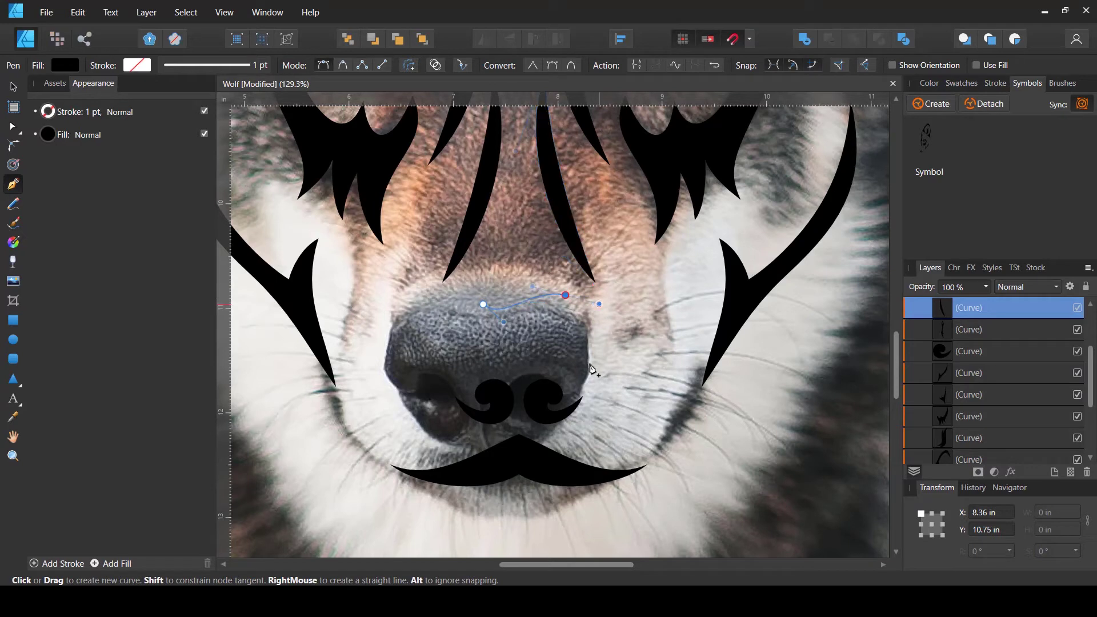
left_click_drag(575, 398, 597, 353)
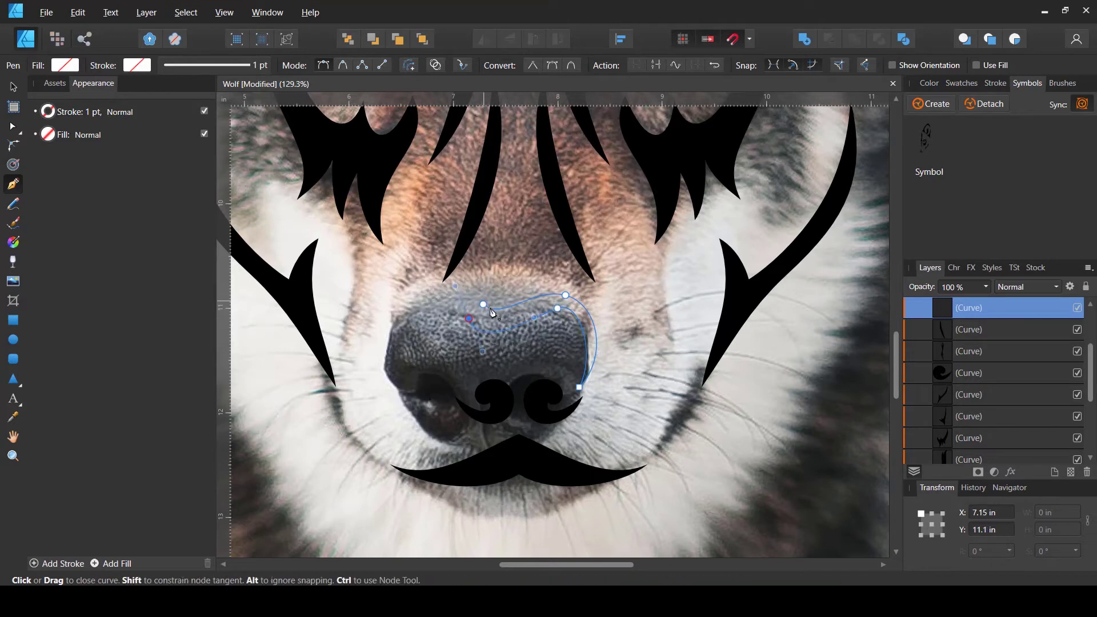
left_click_drag(482, 304, 473, 325)
Fill the nose outline curve black and adjust its nodes so the mirrored halves overlap at the centre
key("a")
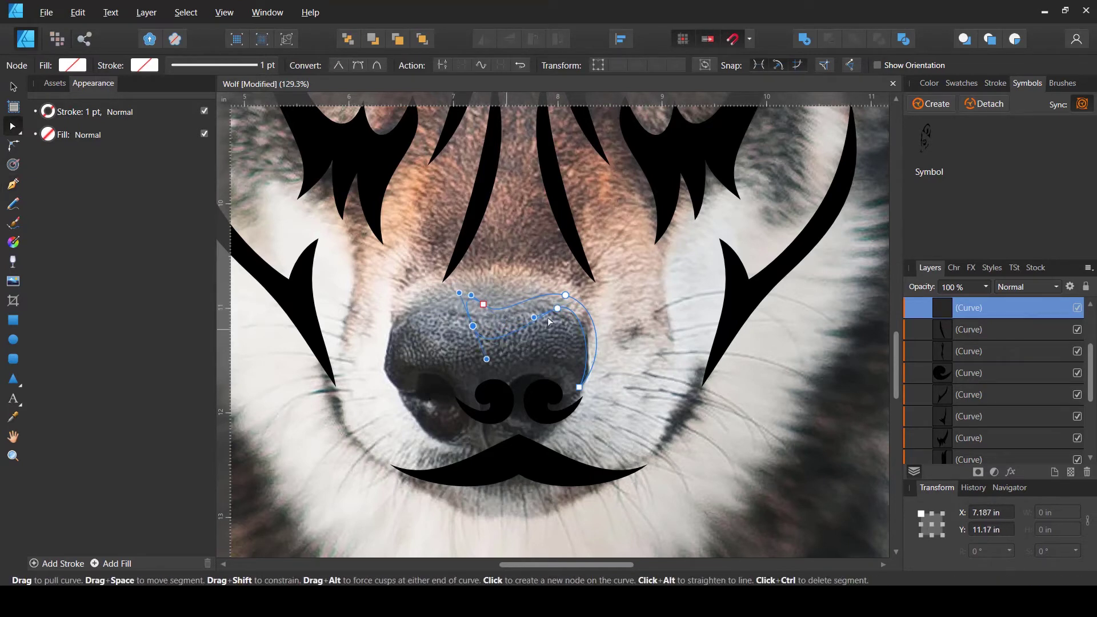
left_click_drag(558, 308, 558, 316)
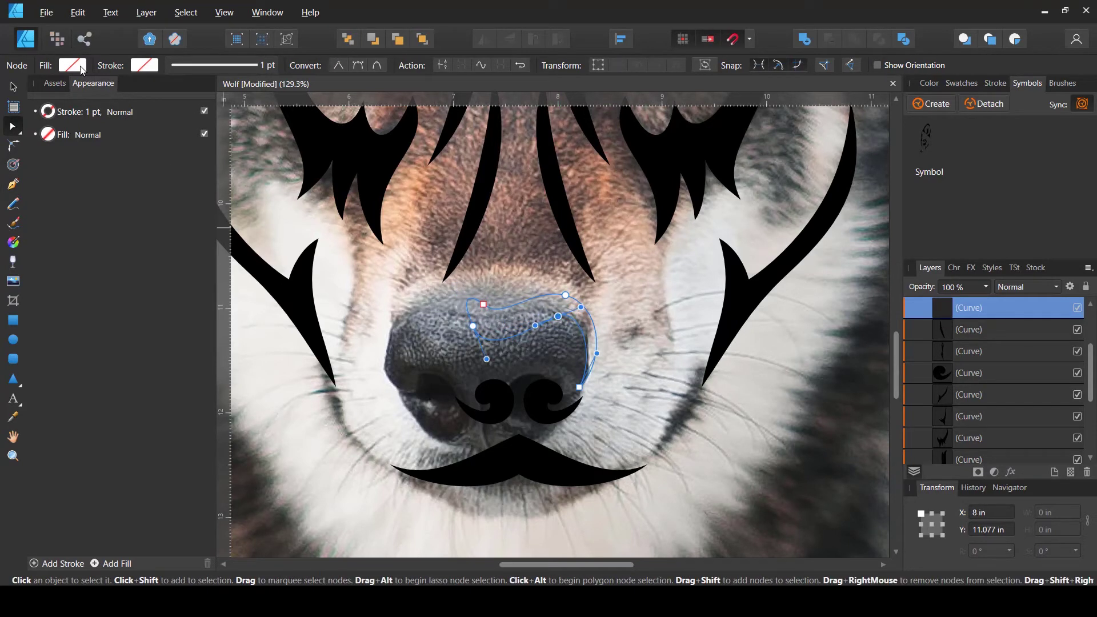
left_click(73, 65)
left_click(52, 113)
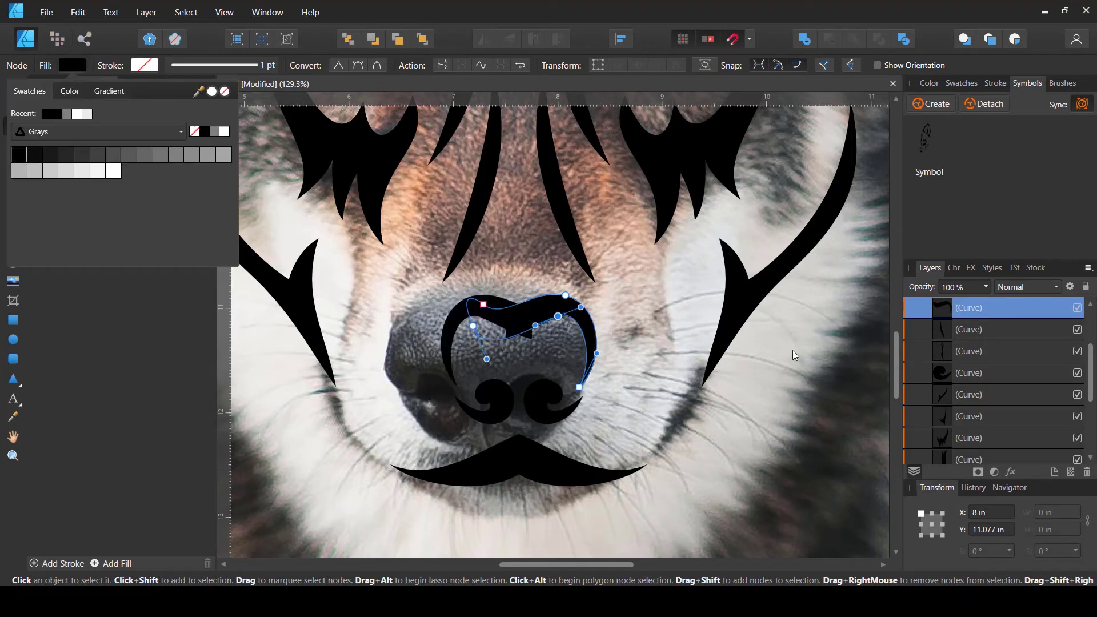
left_click(581, 384)
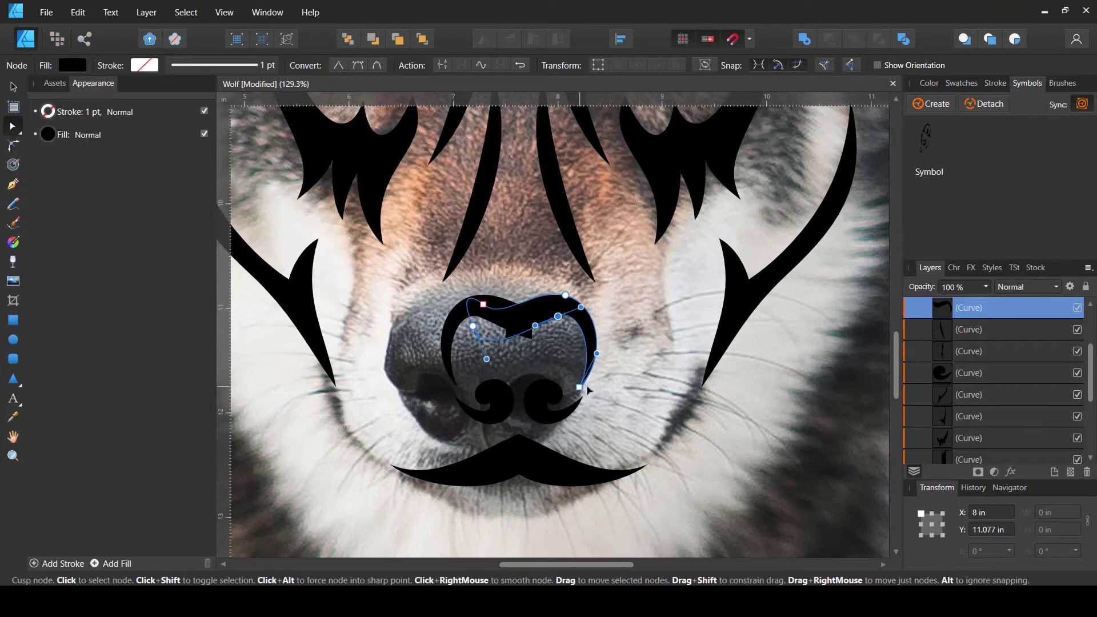
mouse_move(580, 386)
left_mouse_down()
mouse_move(591, 387)
mouse_move(583, 389)
left_mouse_up()
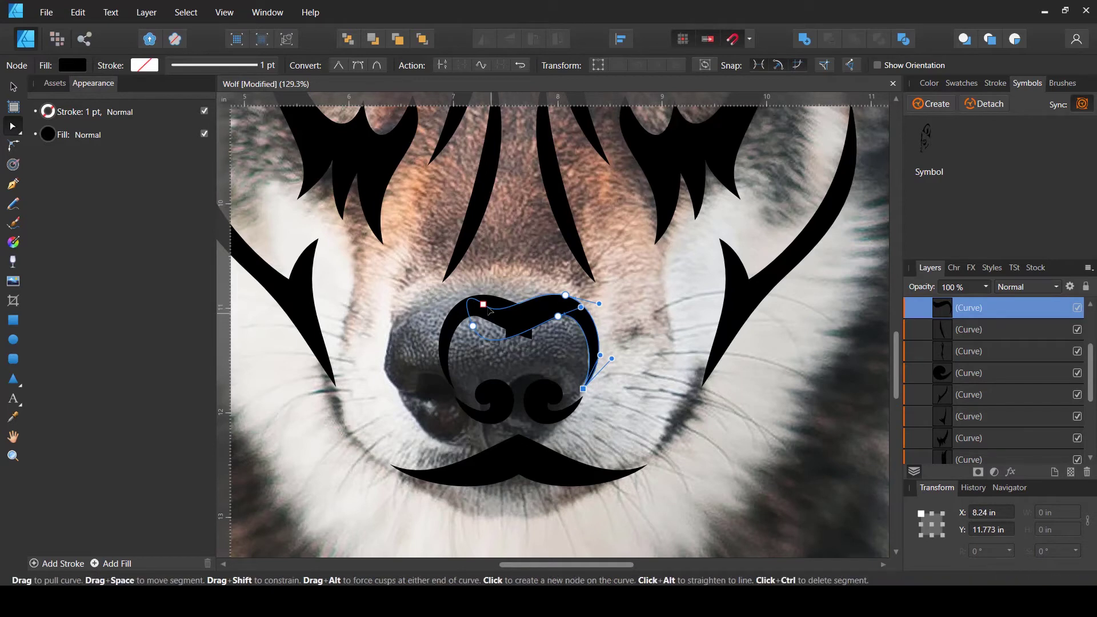
left_click_drag(483, 304, 510, 337)
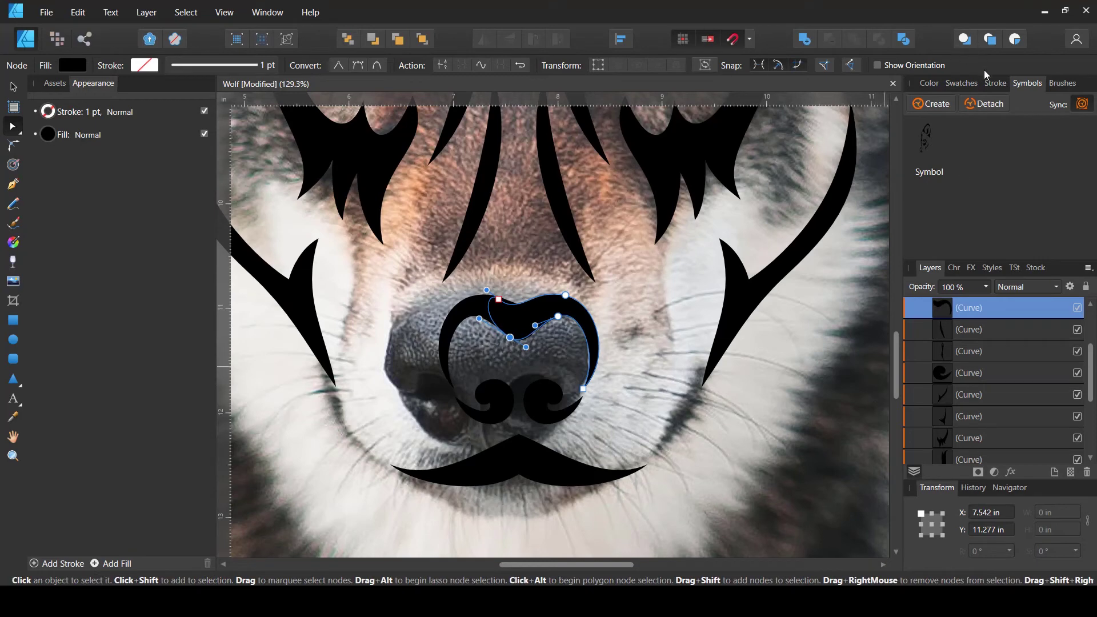
Hide the wolf photo layer and smooth the nose outline's central dip by adjusting its nodes and handles
left_click(1033, 85)
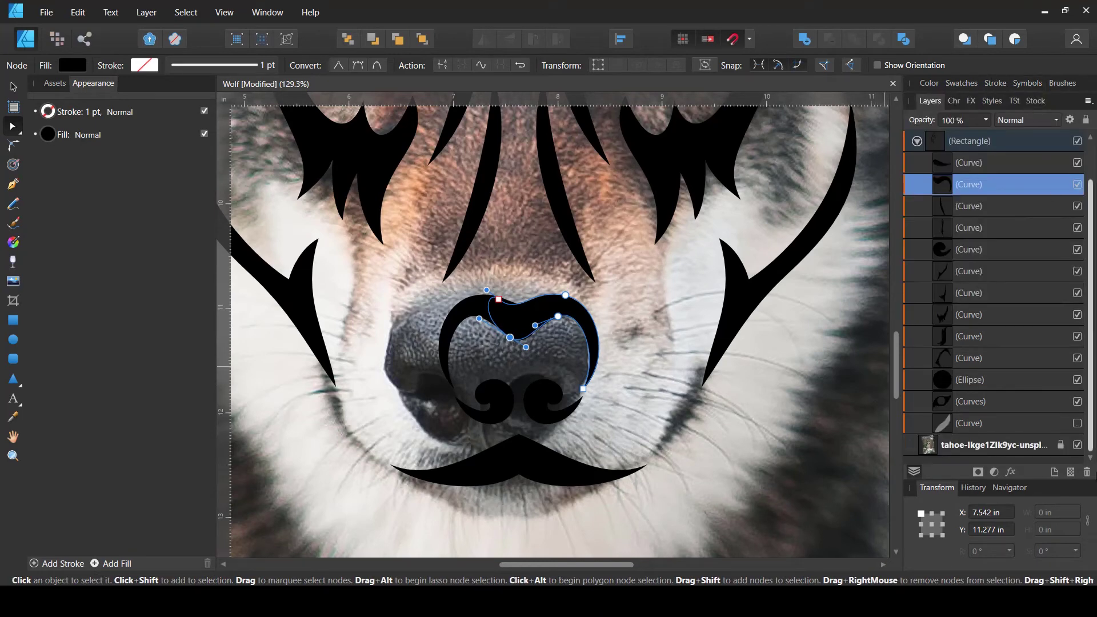
left_click(1079, 446)
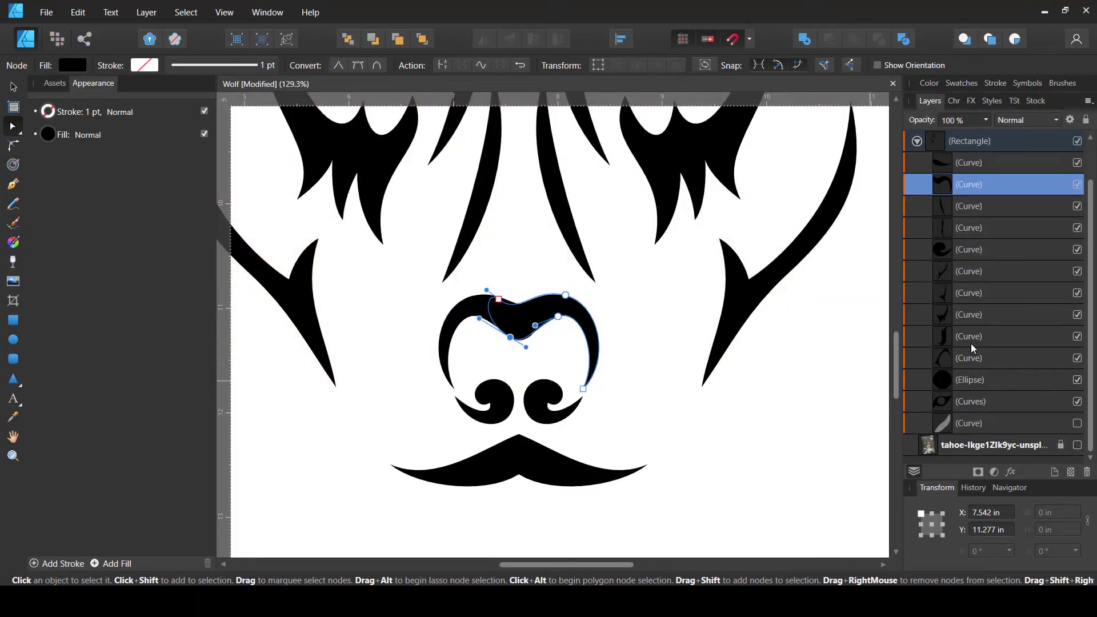
scroll(553, 316, "up", 4)
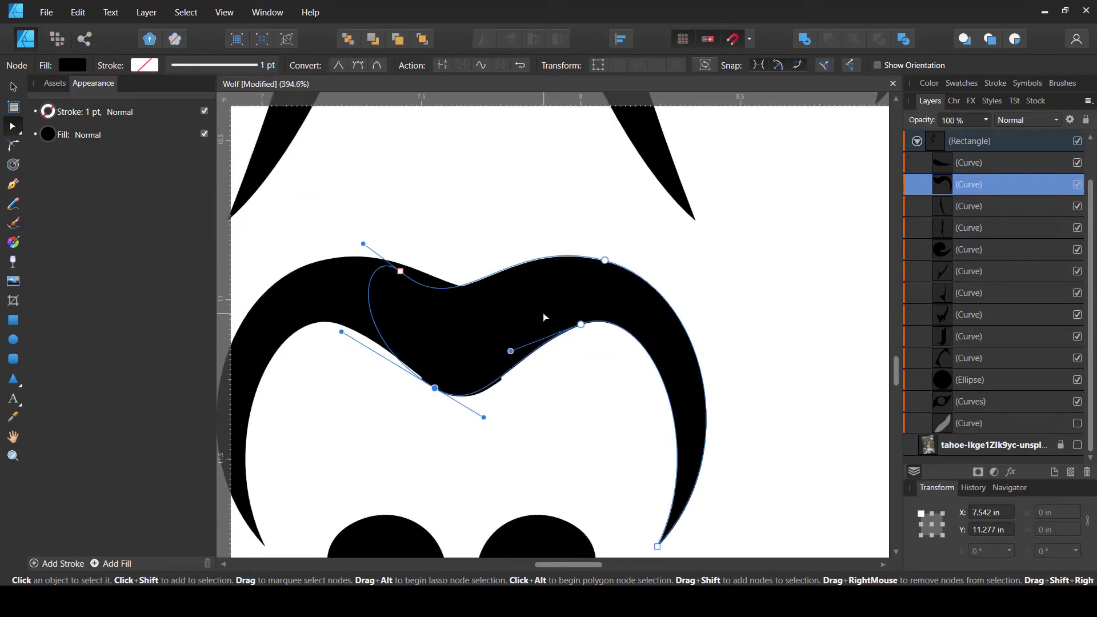
key("p")
key("a")
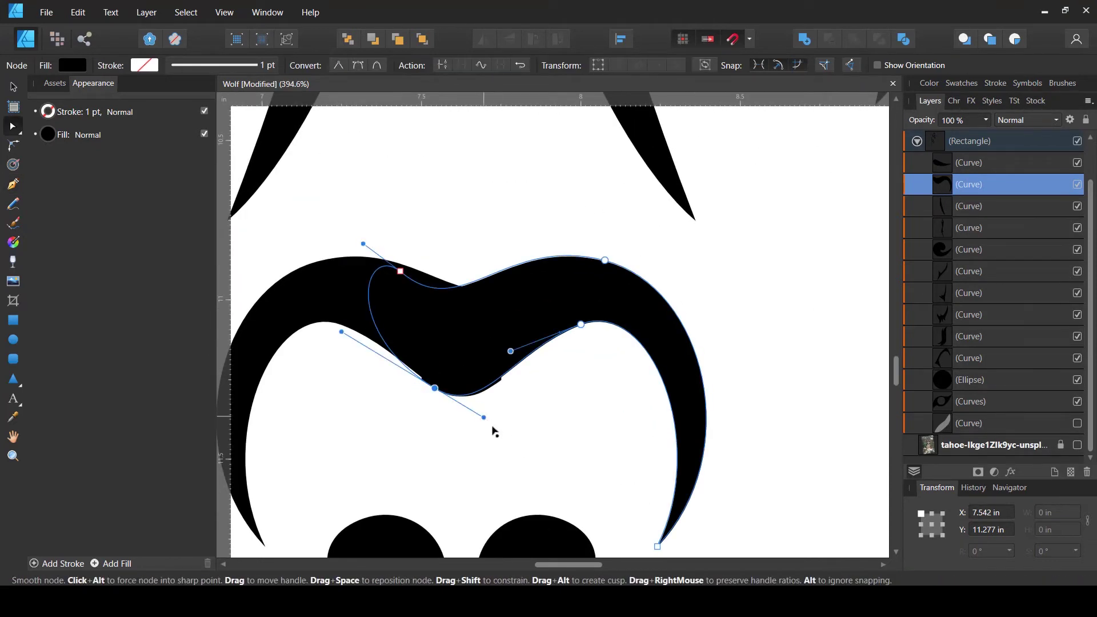
left_click_drag(483, 417, 487, 422)
left_click_drag(400, 271, 412, 270)
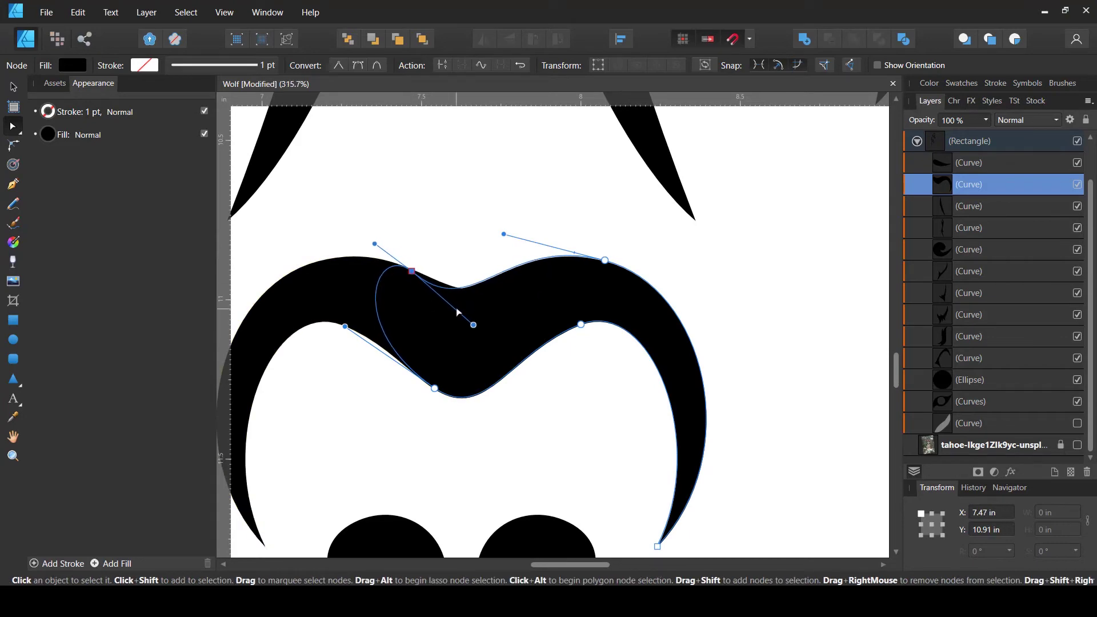
scroll(459, 310, "down", 7)
scroll(497, 356, "up", 5)
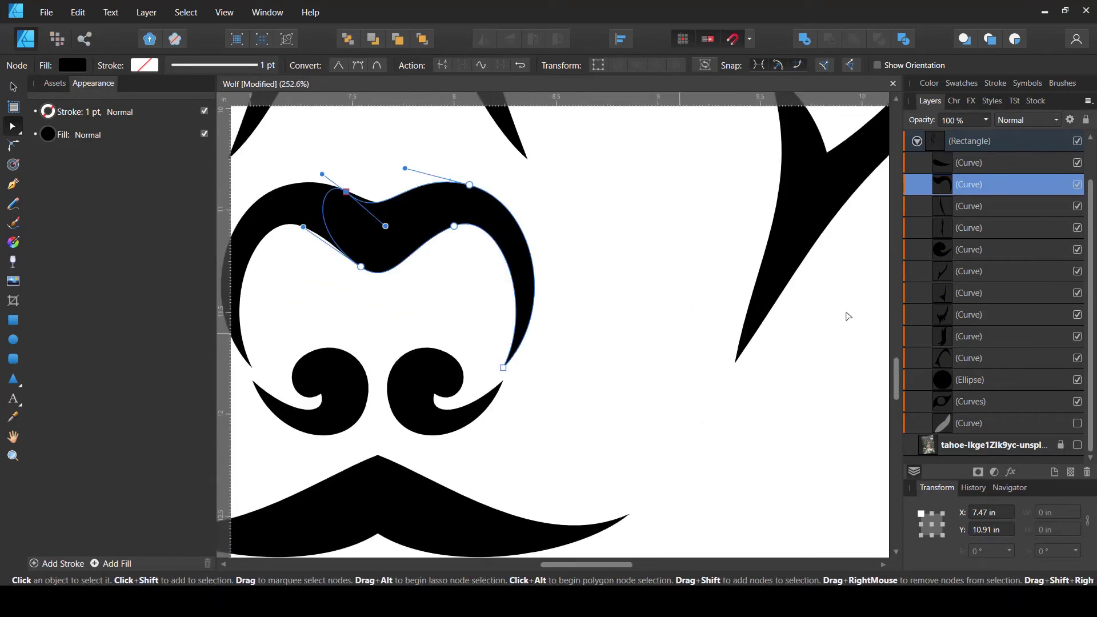
Move the nostril swirl up inside the nose outline, to about X 7.73 in, Y 11.3 in
left_click(959, 250)
scroll(445, 364, "down", 3)
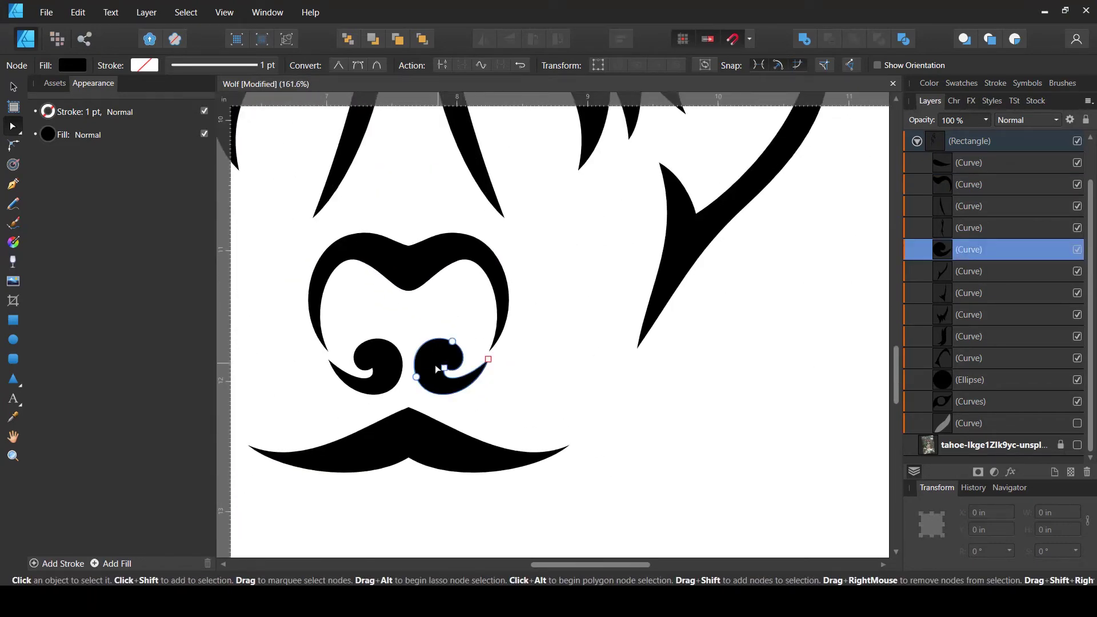
key("v")
left_click_drag(432, 368, 486, 341)
scroll(434, 392, "down", 5)
scroll(404, 388, "up", 4)
scroll(471, 356, "up", 4)
left_click_drag(581, 378, 510, 349)
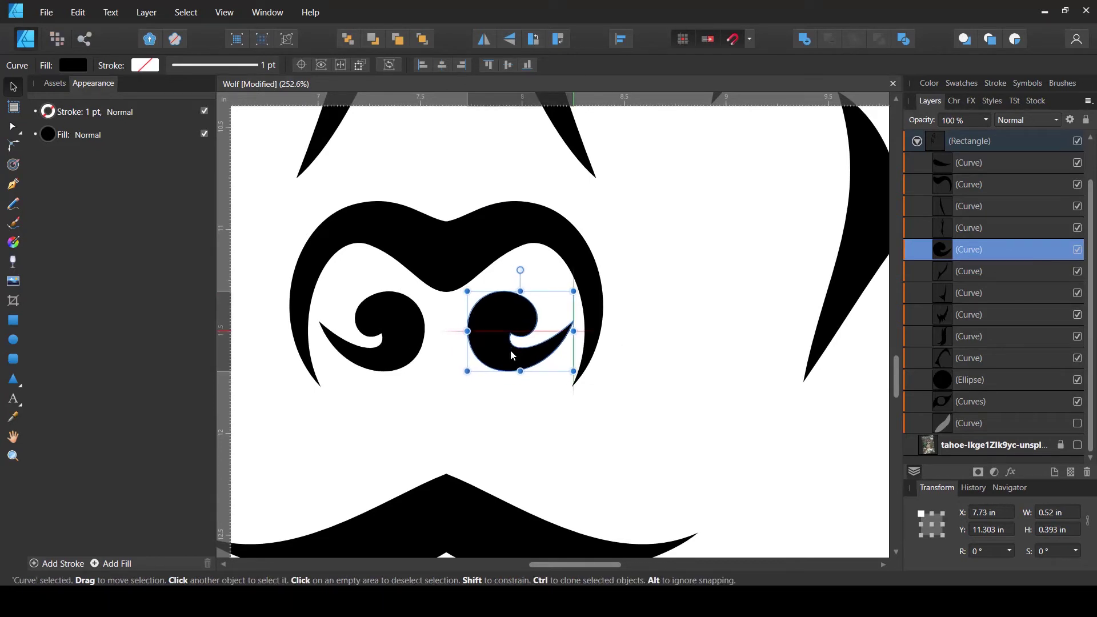
Move the mouth curve up closer to the nose, to about X 7.51 in, Y 11.82 in
scroll(509, 350, "down", 4)
left_click(950, 227)
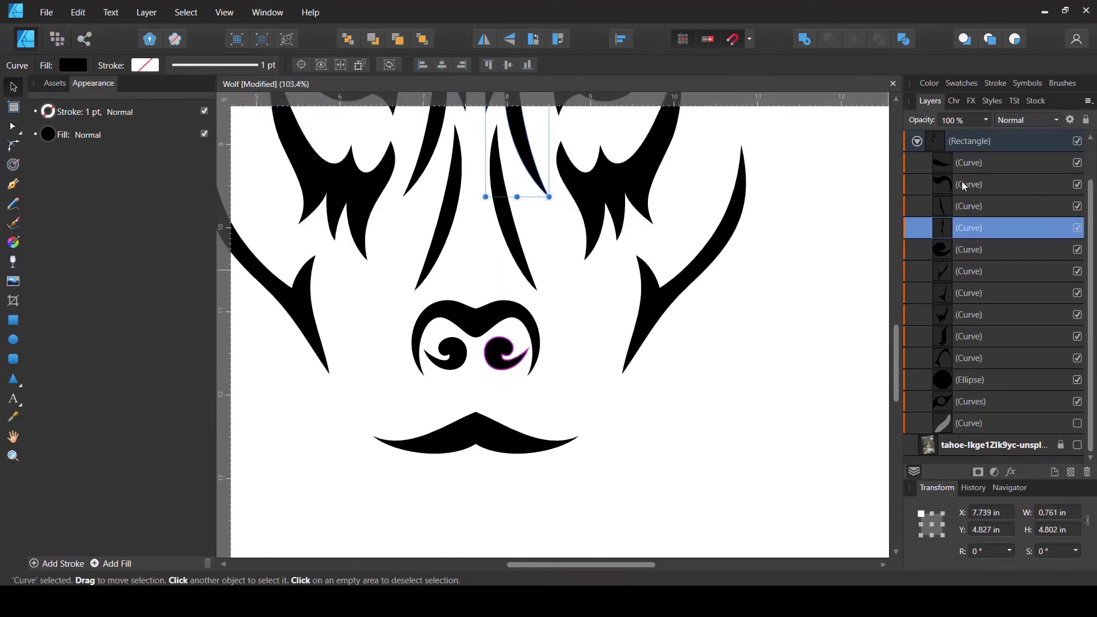
left_click(962, 163)
left_click_drag(503, 436, 505, 404)
scroll(523, 436, "down", 7)
scroll(517, 434, "up", 7)
scroll(525, 407, "down", 4)
scroll(525, 406, "down", 2)
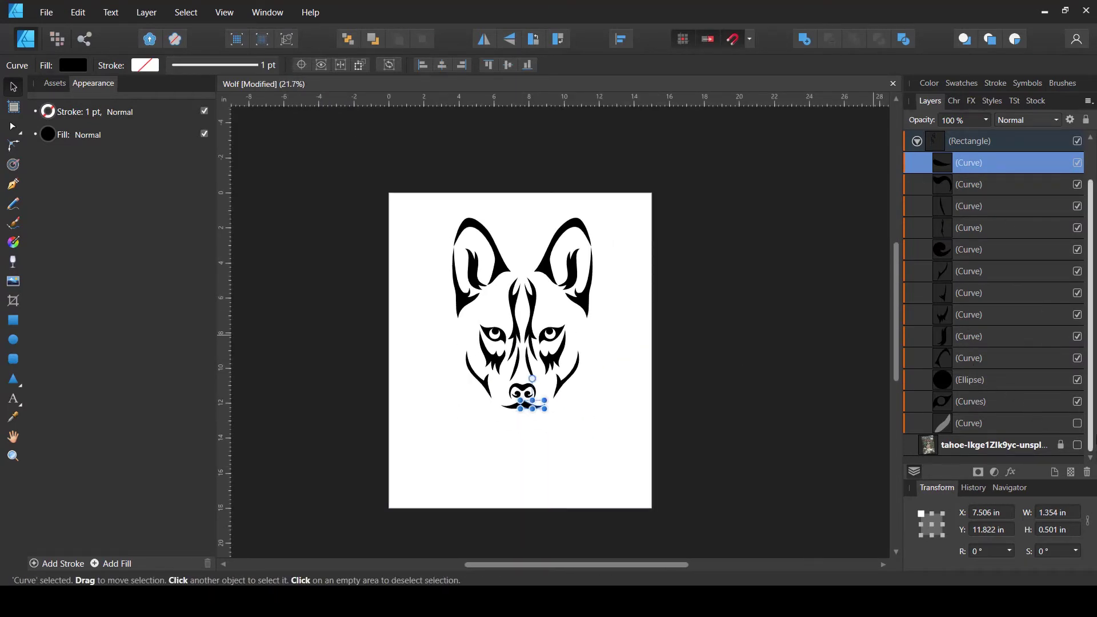
Show the wolf photo layer again as the tracing reference
left_click(1077, 445)
left_click(987, 402)
scroll(501, 420, "up", 5)
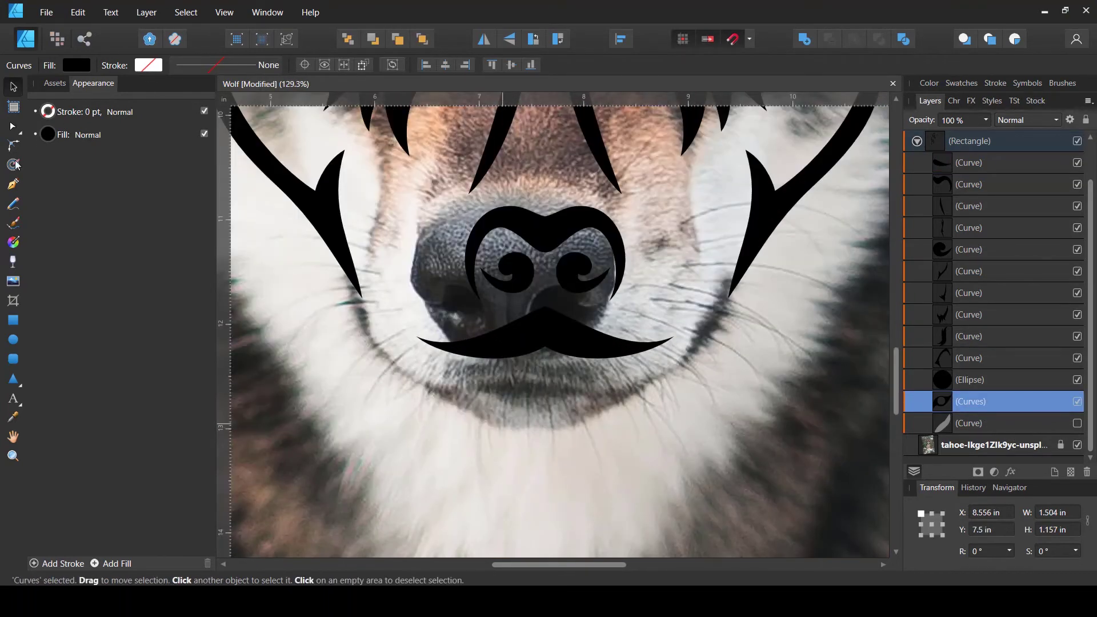
Draw a closed, tapered chin curve below the mouth, stacked above the mouth curve's layer, and fill it black
left_click(13, 183)
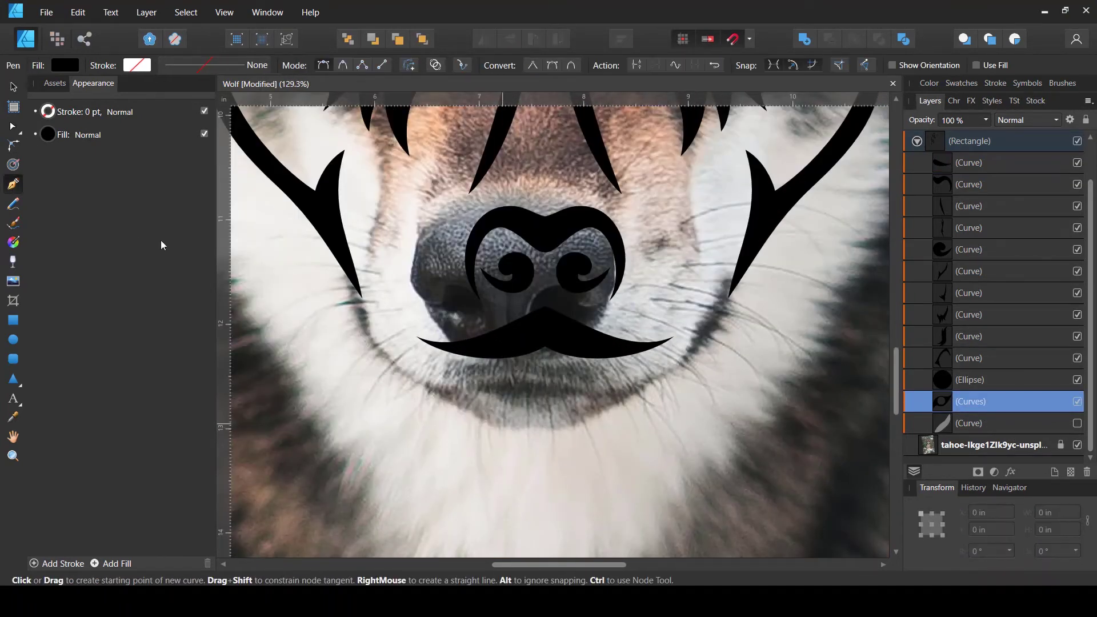
left_click(961, 170)
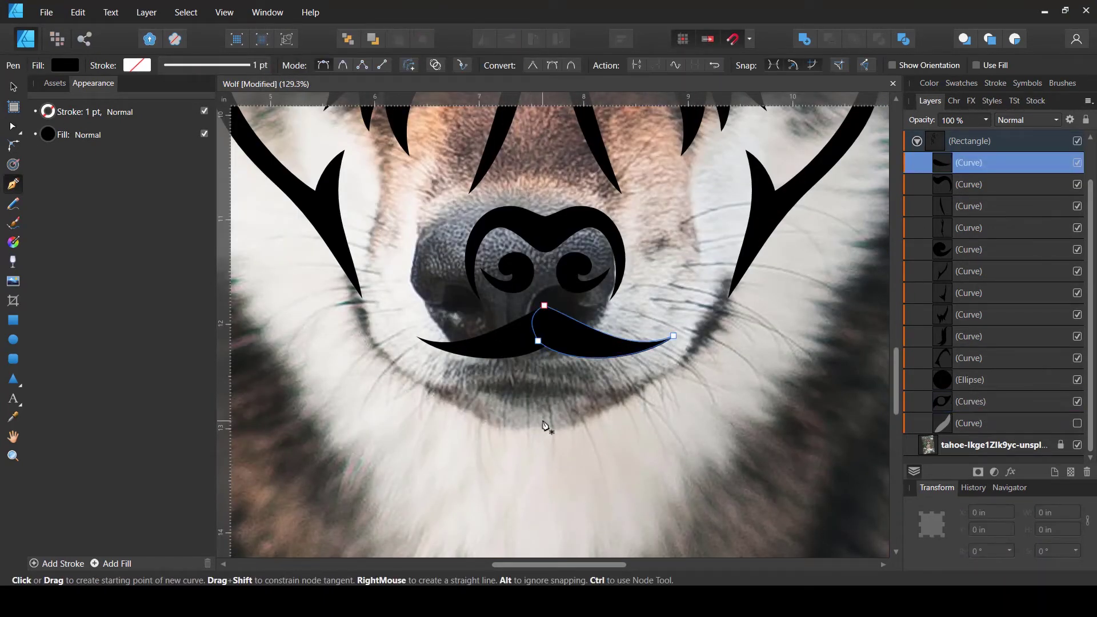
left_click_drag(538, 405, 551, 422)
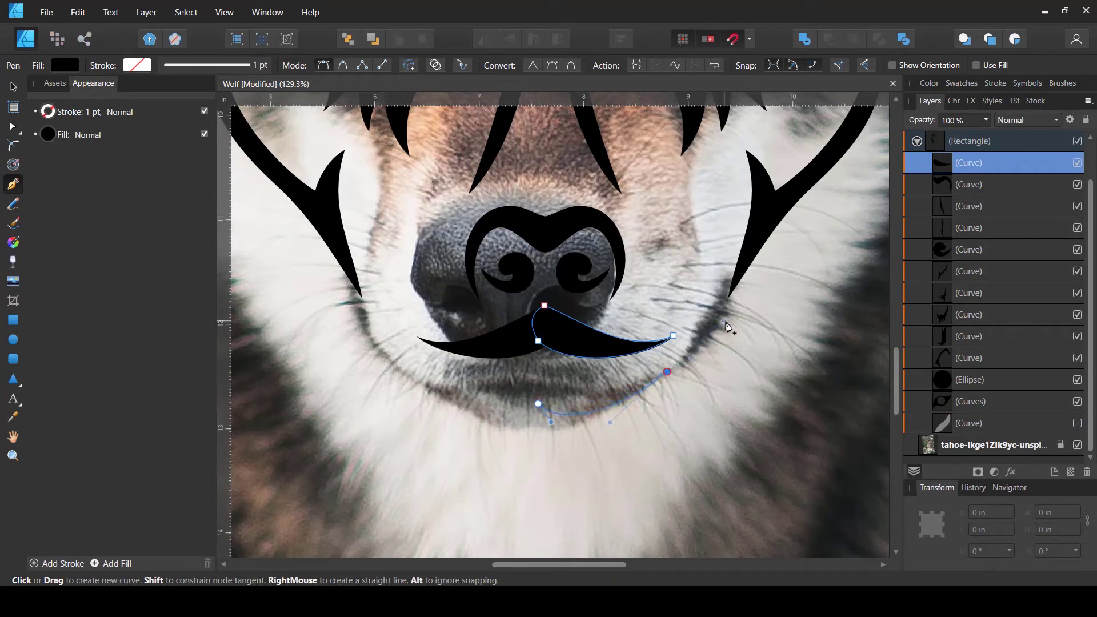
left_click_drag(744, 314, 753, 299)
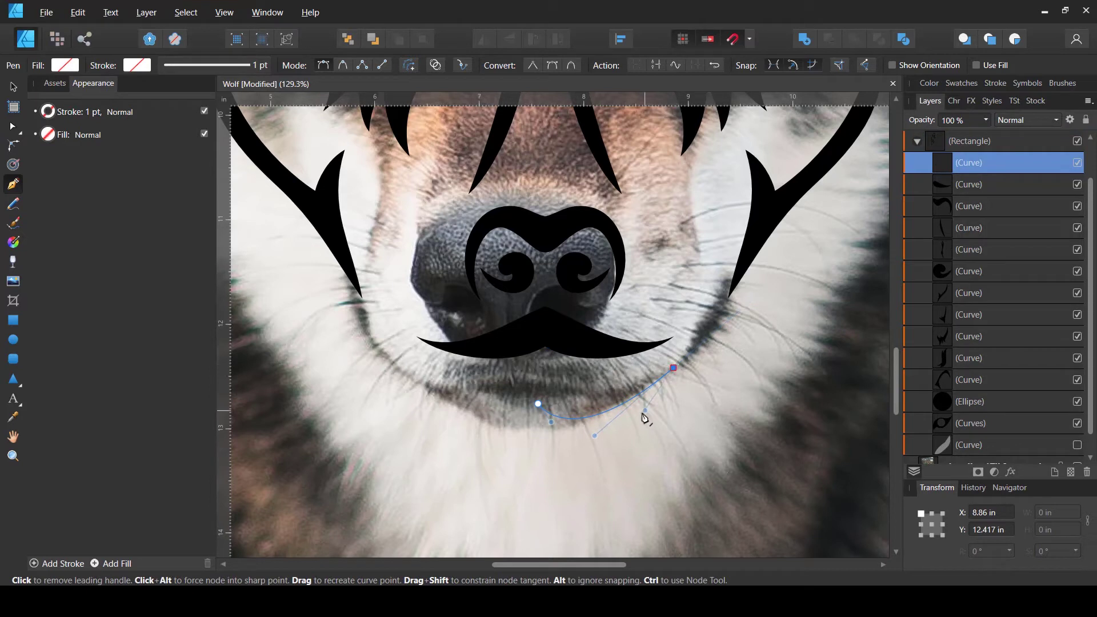
left_click_drag(525, 412, 489, 352)
left_click(525, 413)
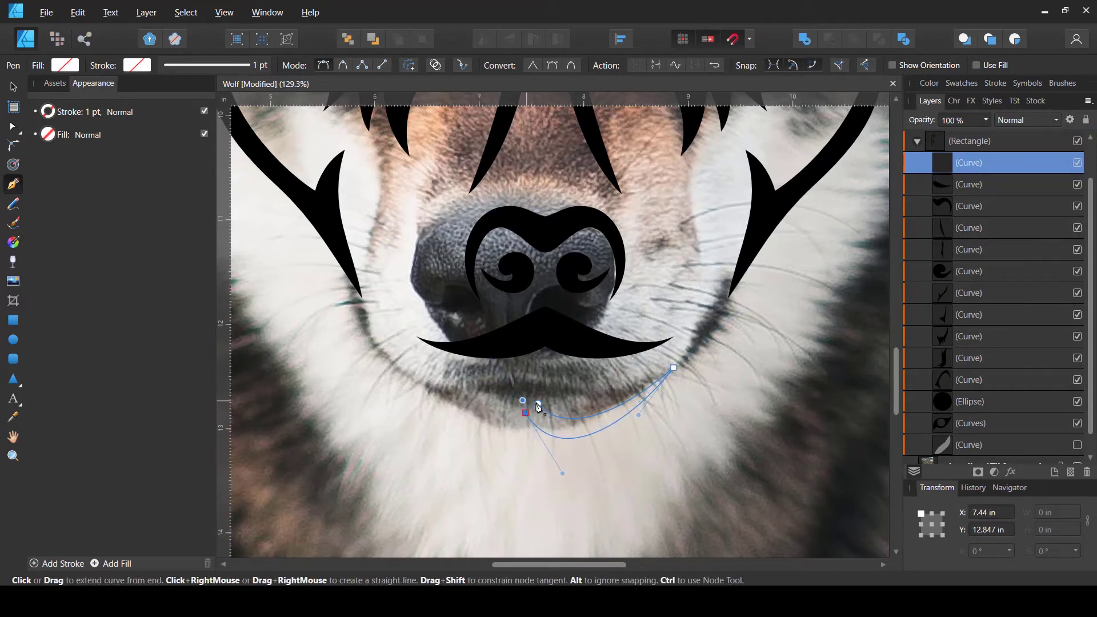
left_click_drag(538, 403, 547, 410)
key("a")
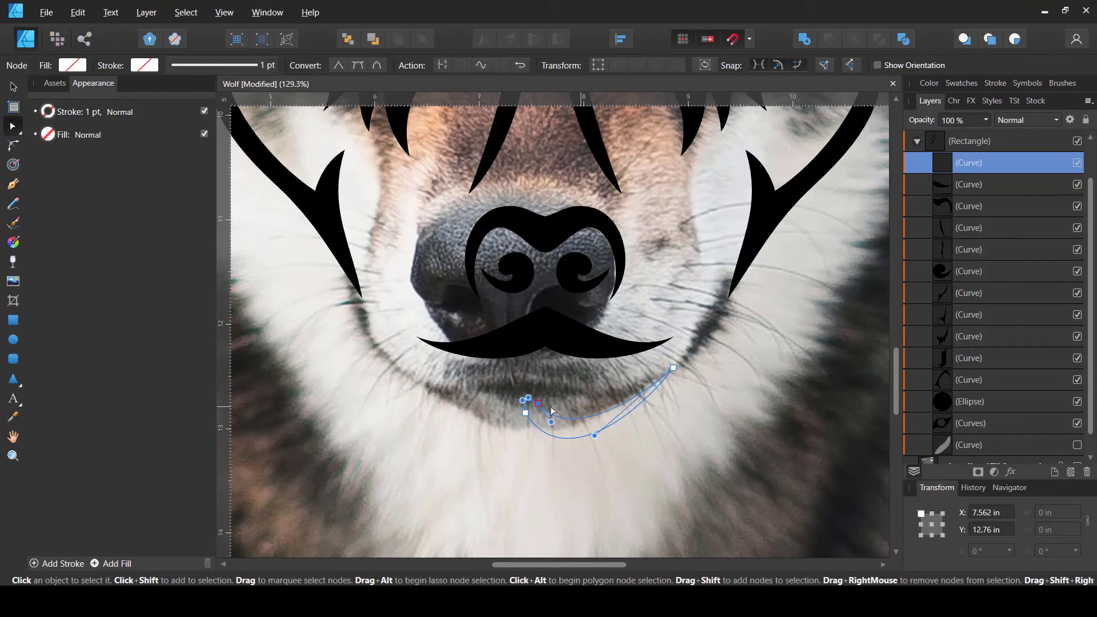
left_click(73, 65)
left_click(55, 117)
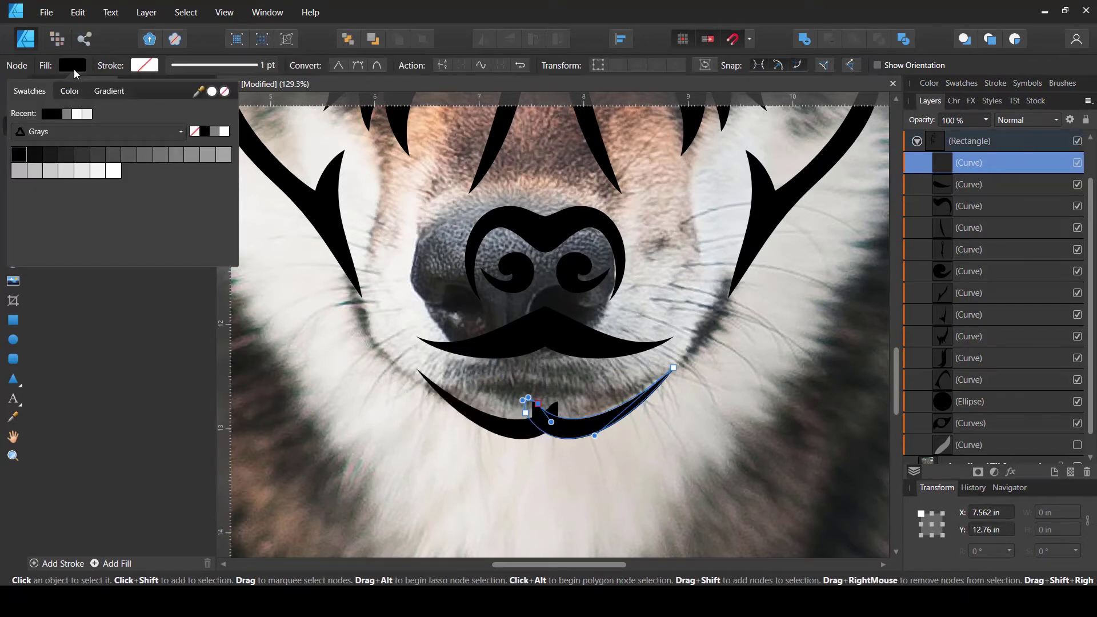
Move the chin curve up to about X 7.47 in, Y 12.29 in, and reshape its inner end into a smooth centre join
left_click(13, 86)
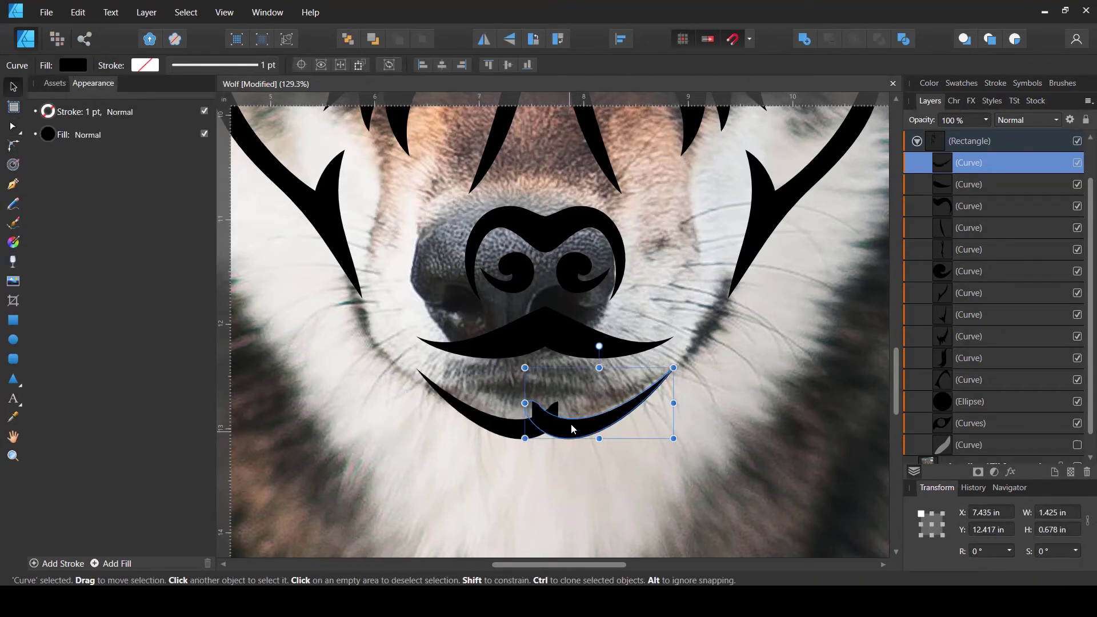
left_click_drag(573, 428, 576, 414)
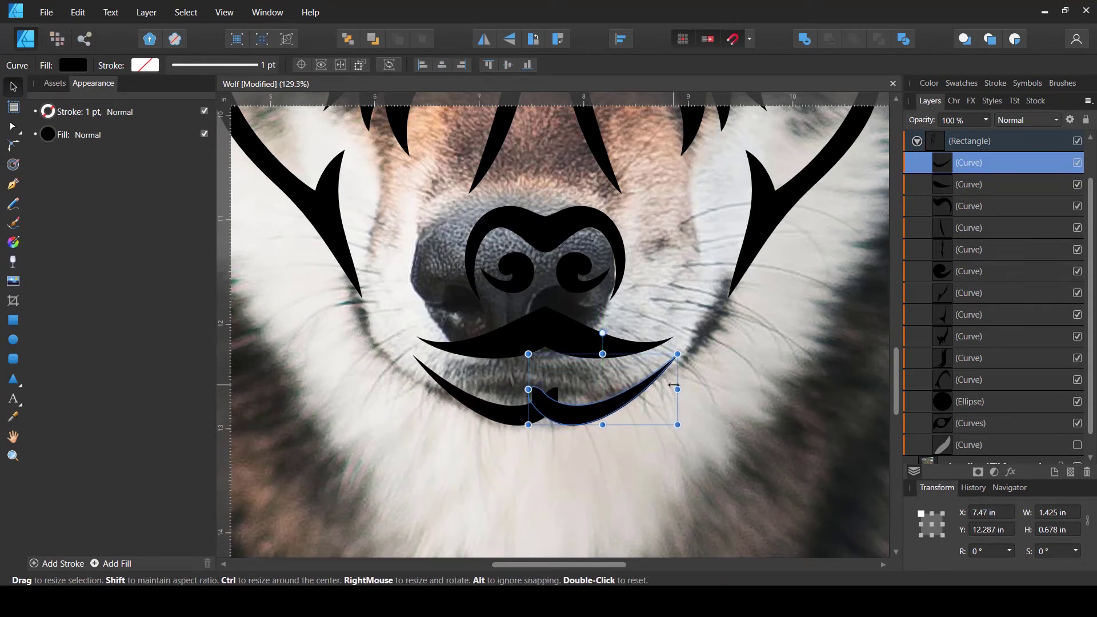
key("a")
scroll(568, 416, "up", 5)
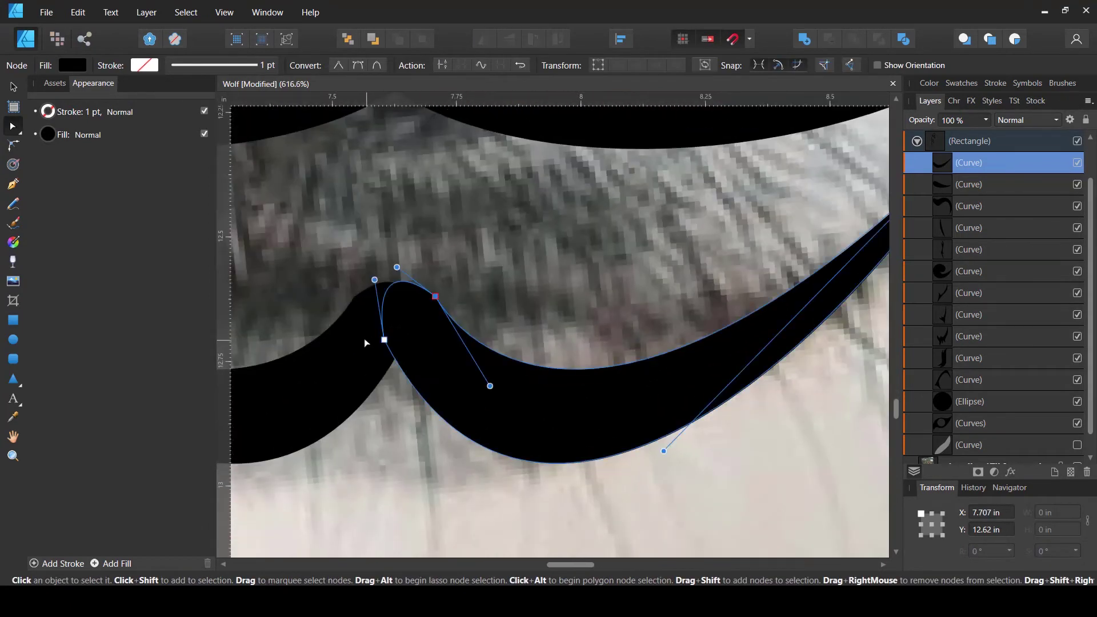
left_click(384, 341)
left_click_drag(371, 344, 367, 338)
left_click_drag(435, 296, 426, 289)
left_click_drag(387, 260, 345, 280)
scroll(488, 357, "down", 8)
scroll(1075, 301, "down", 1)
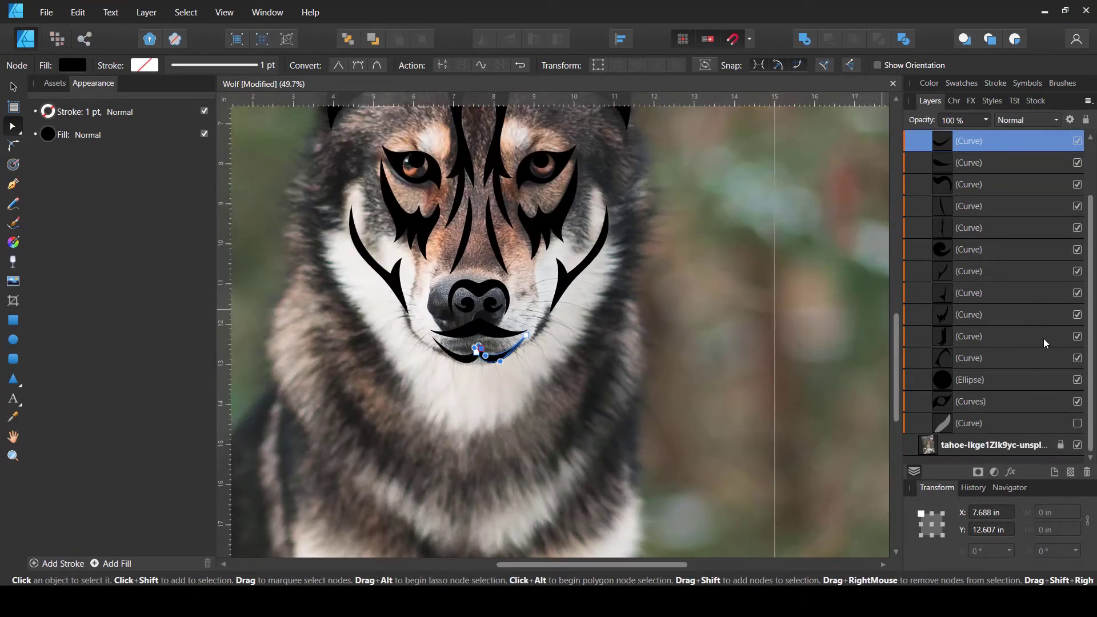
Hide the wolf photo layer and deselect the chin curve to check the whole head
left_click(1077, 445)
key("v")
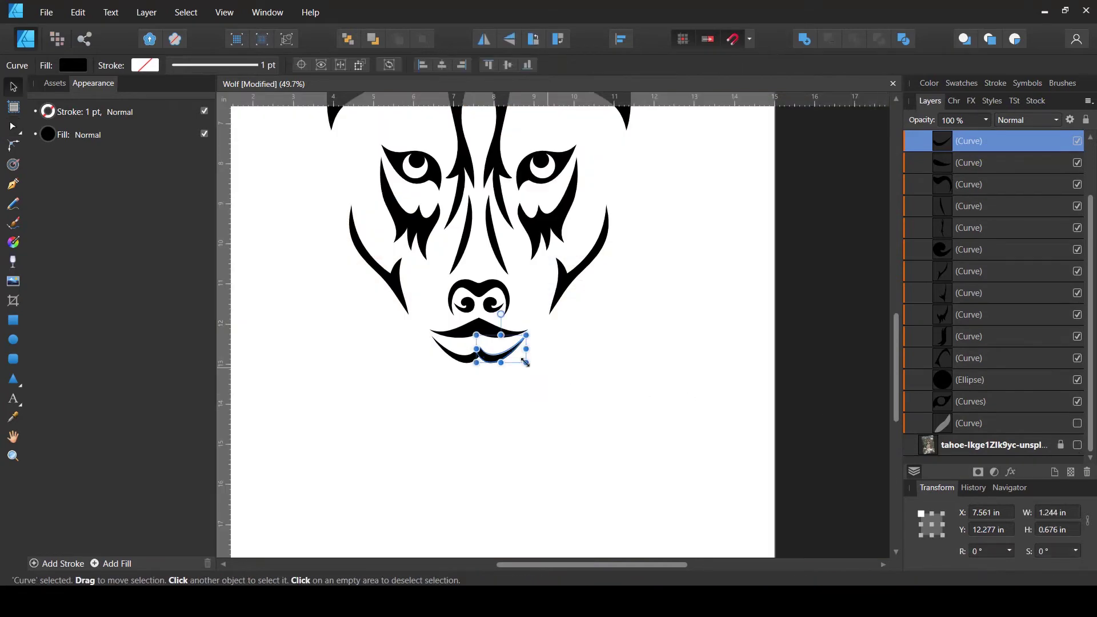
scroll(483, 358, "down", 3)
left_click(735, 378)
scroll(700, 364, "down", 1)
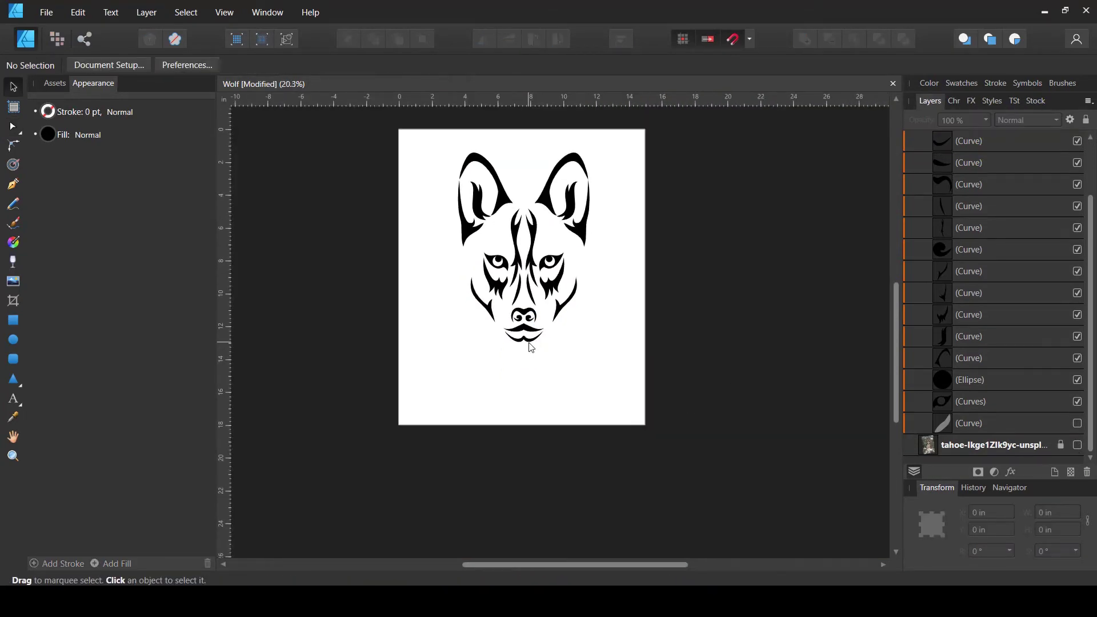
scroll(531, 347, "up", 8)
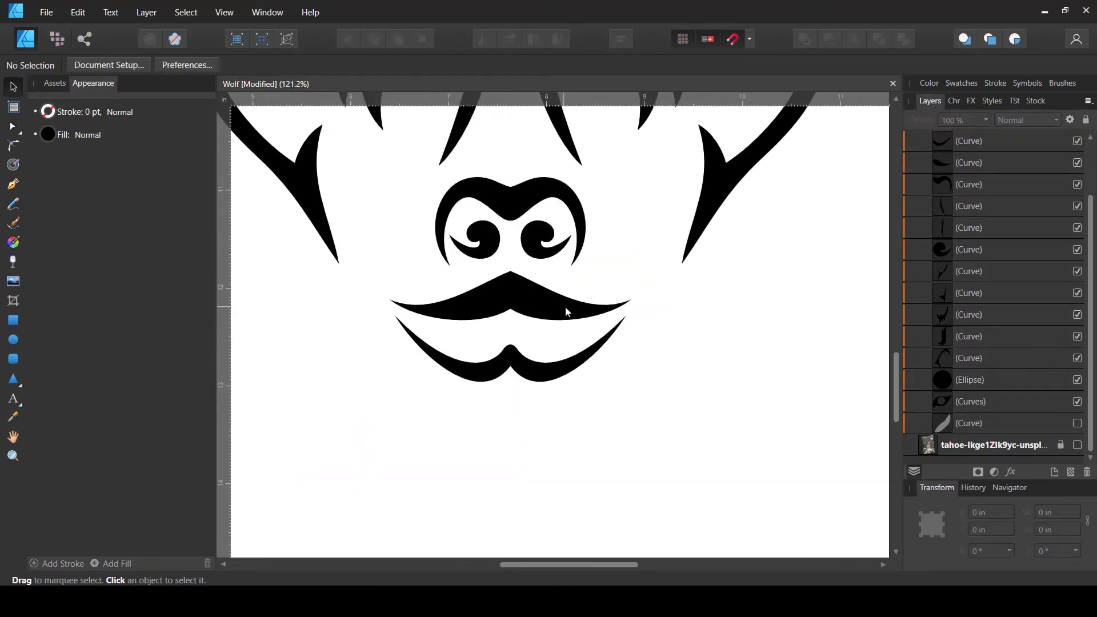
Move the mouth curve's inner lower node to about X 7.625 in, Y 12.09 in, and bend its upper and lower edges into deeper arcs
scroll(566, 311, "up", 2)
left_click(962, 162)
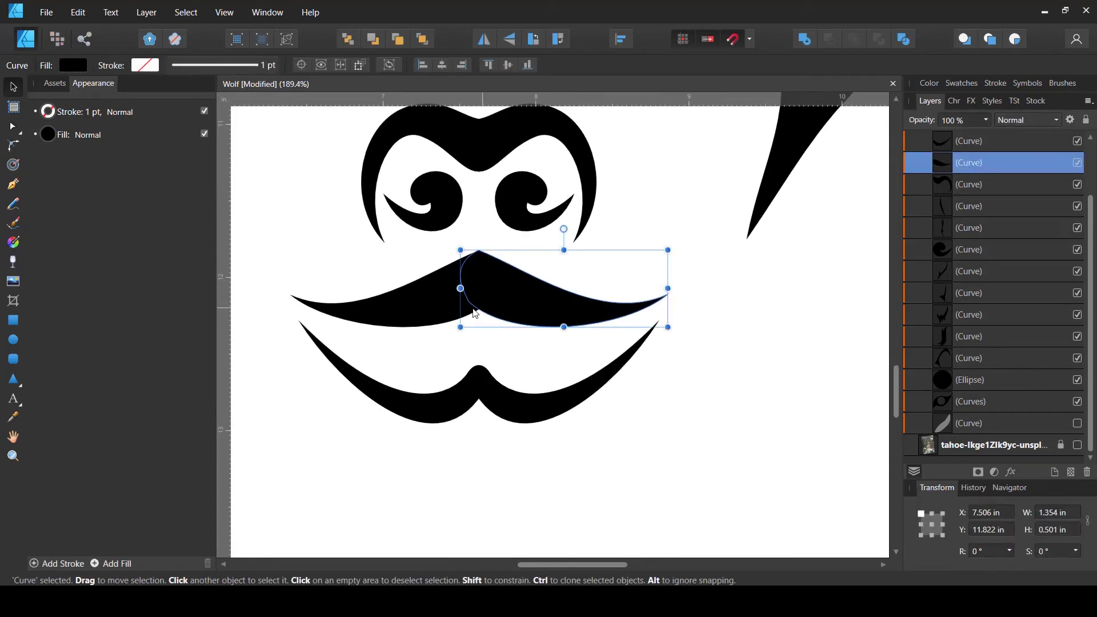
scroll(473, 313, "up", 2)
key("a")
left_click(466, 298)
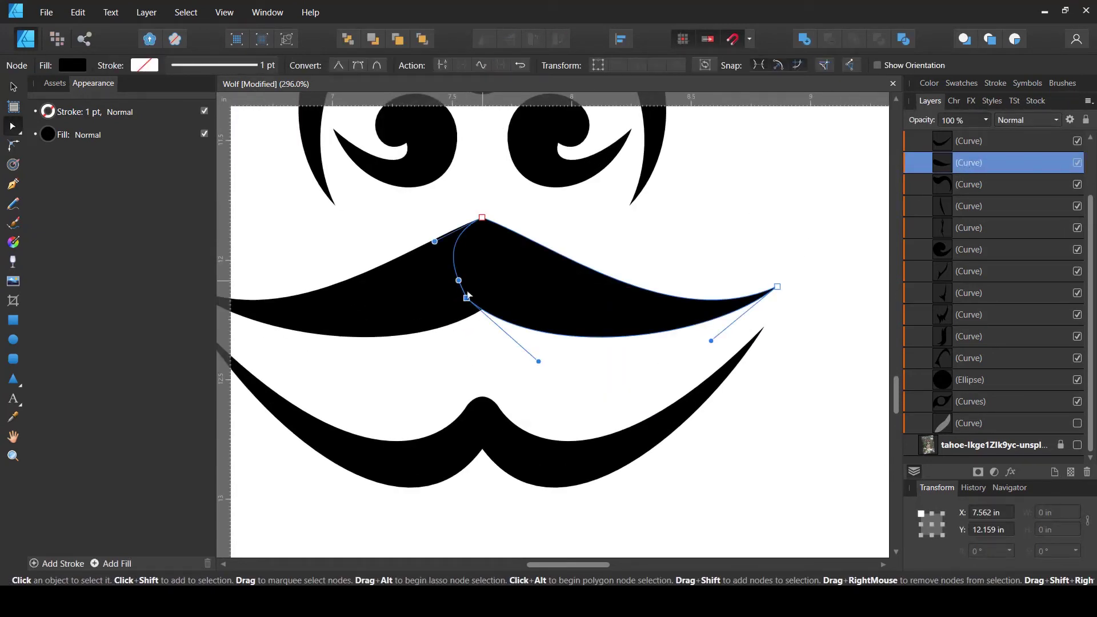
left_click_drag(467, 298, 480, 284)
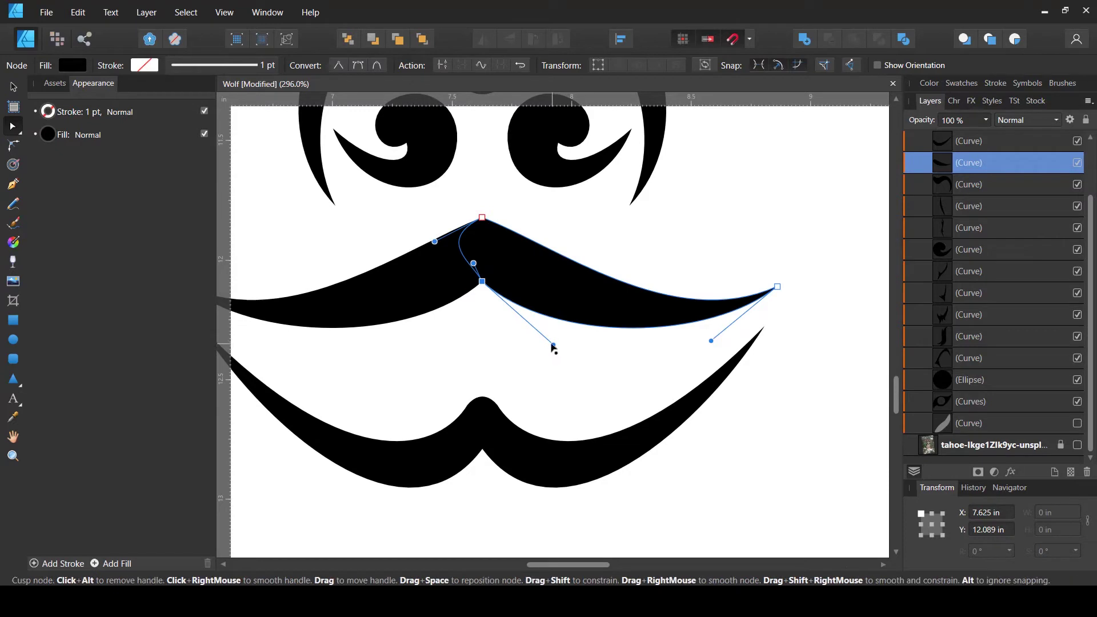
left_click_drag(553, 344, 549, 388)
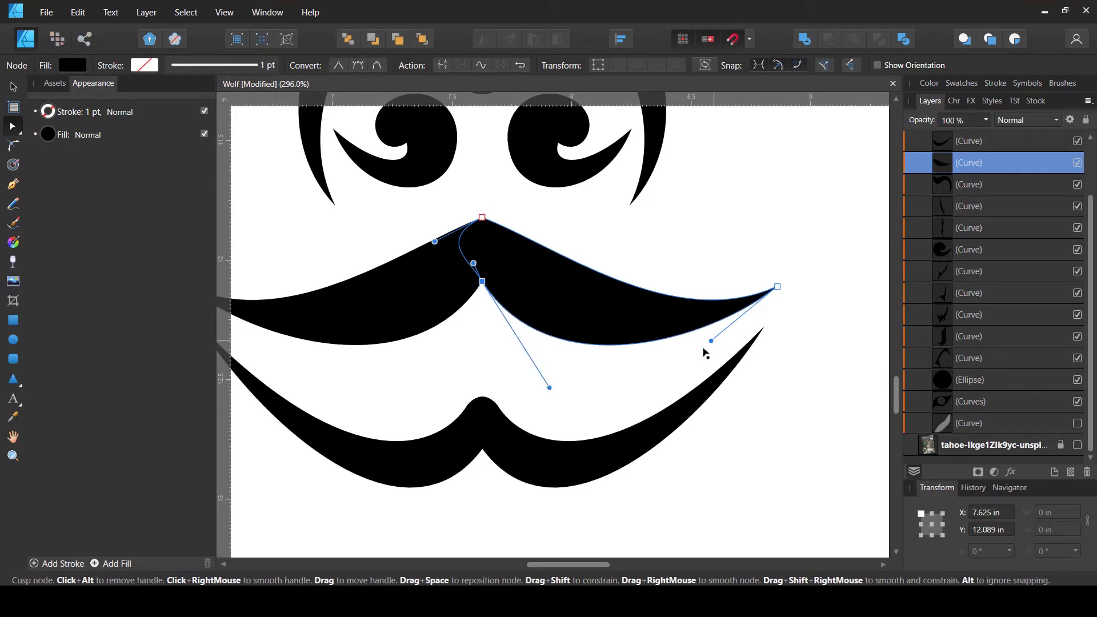
left_click_drag(705, 350, 692, 348)
left_click(777, 286)
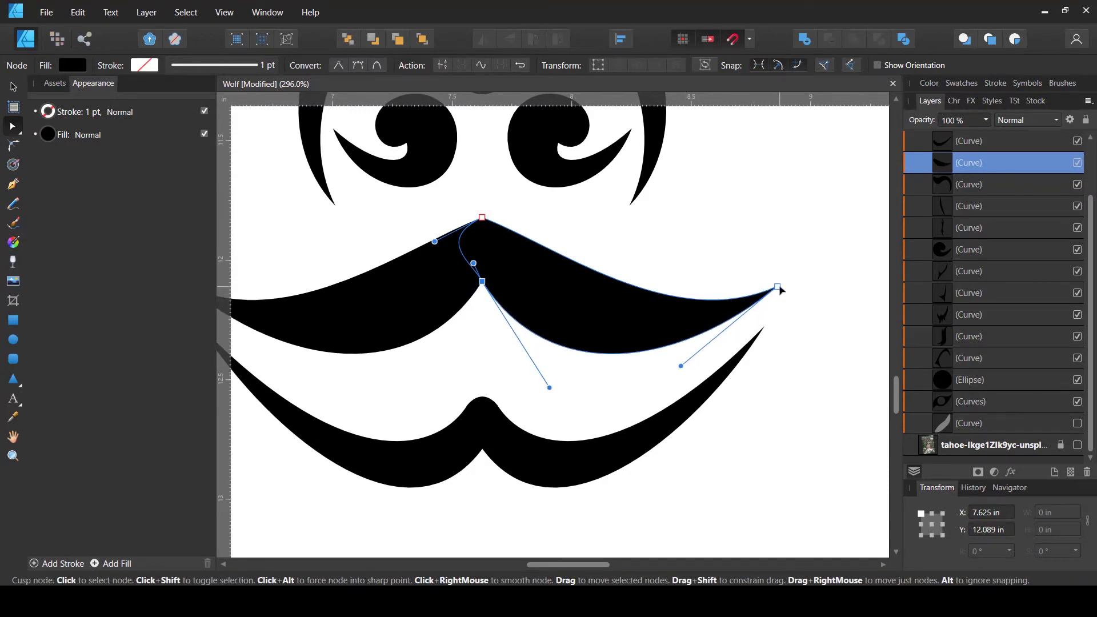
left_click_drag(675, 335, 505, 346)
scroll(462, 436, "up", 4)
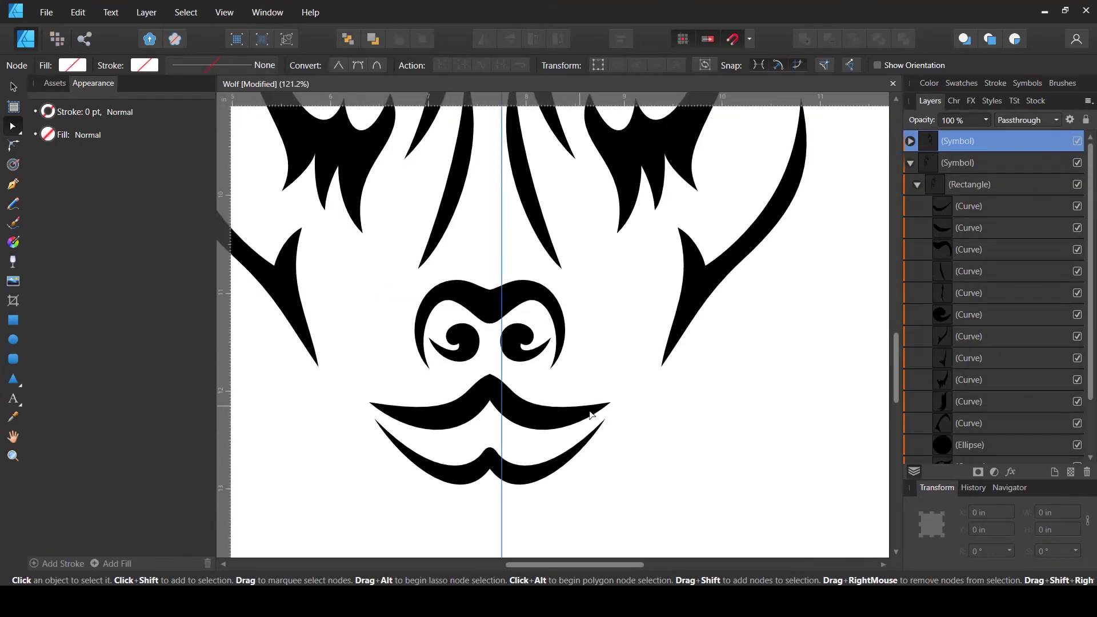
Shorten the mouth curve by pulling its outer tip inward
left_click(955, 164)
left_click(950, 203)
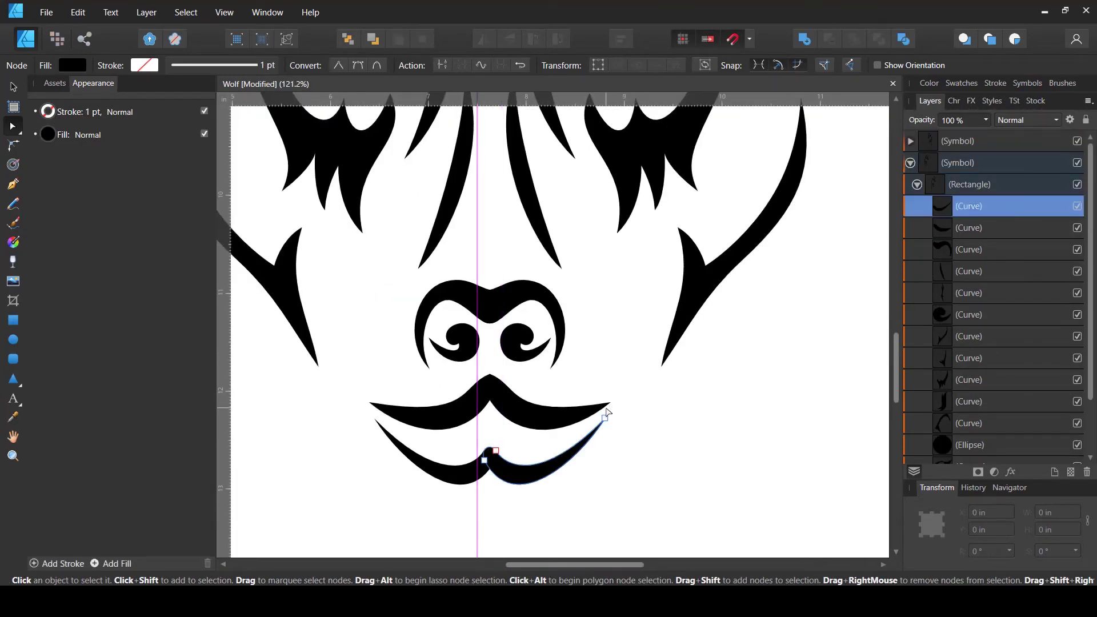
left_click(966, 231)
left_click_drag(489, 400, 488, 405)
left_click(495, 460)
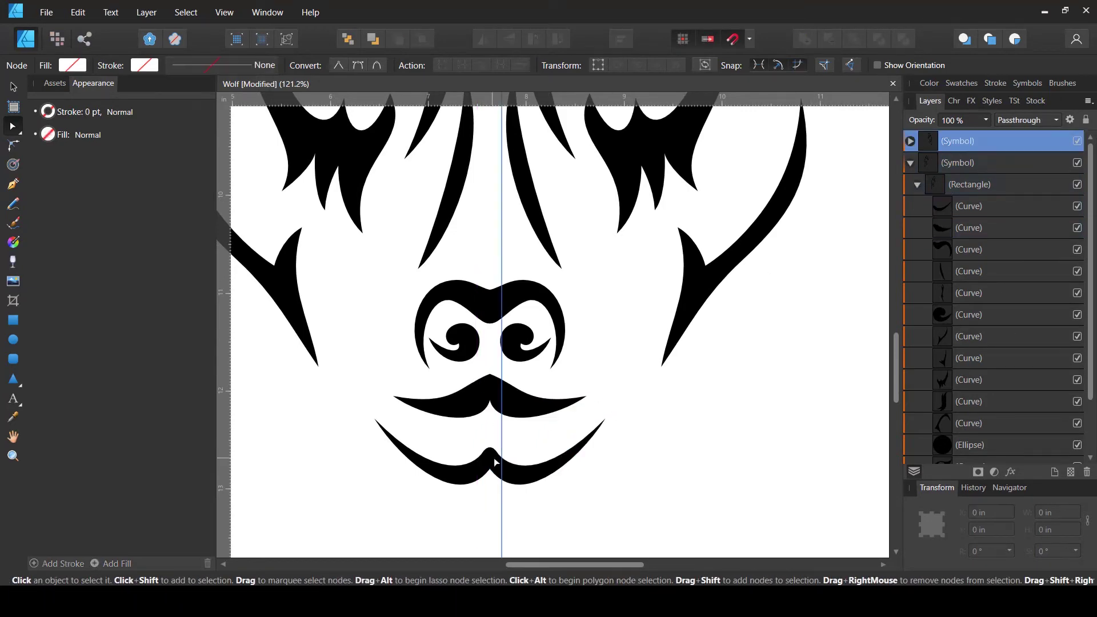
Raise the chin curve's inner upper node toward the mouth to thicken the centre peak
left_click(496, 461)
left_click_drag(489, 447, 489, 424)
scroll(497, 426, "down", 5)
left_click(467, 477)
scroll(496, 424, "up", 14)
Move the mouth curve's inner lower node to about X 7.51 in, Y 12.2 in, to fill out the centre
left_click(503, 357)
left_click_drag(477, 360, 436, 398)
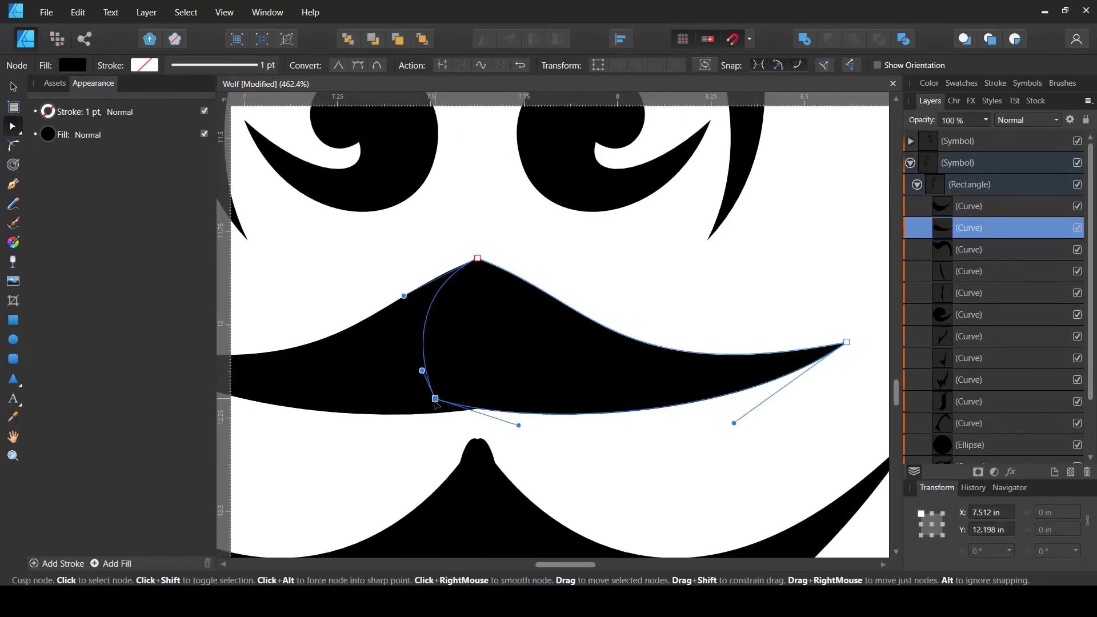
scroll(492, 416, "down", 14)
left_click(582, 432)
scroll(491, 415, "up", 11)
Refine the mouth's lower edge, undo the last two edits, and set the chin curve's peak node at about X 7.625 in, Y 12.32 in
left_click(967, 227)
left_click_drag(524, 417, 524, 444)
left_click_drag(486, 404, 523, 398)
left_click(495, 460)
scroll(495, 461, "up", 3)
key("ctrl+z")
key("ctrl+z")
scroll(478, 422, "down", 14)
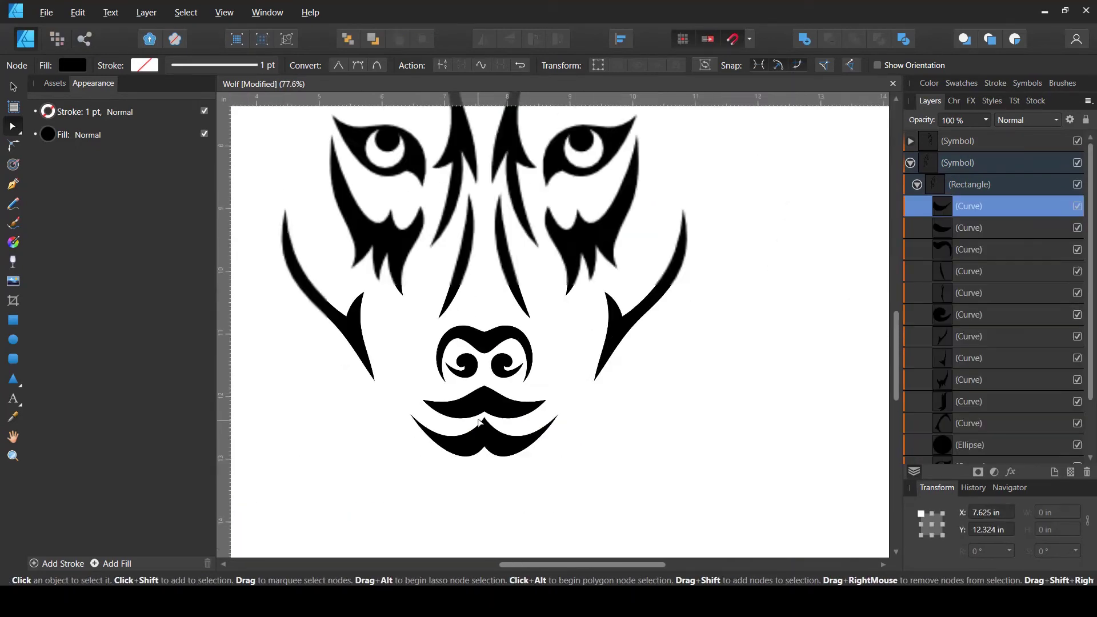
Deselect the chin curve and show the wolf photo layer again as the tracing reference
left_click(612, 448)
left_click(918, 314)
scroll(584, 416, "up", 11)
key("v")
scroll(592, 386, "down", 6)
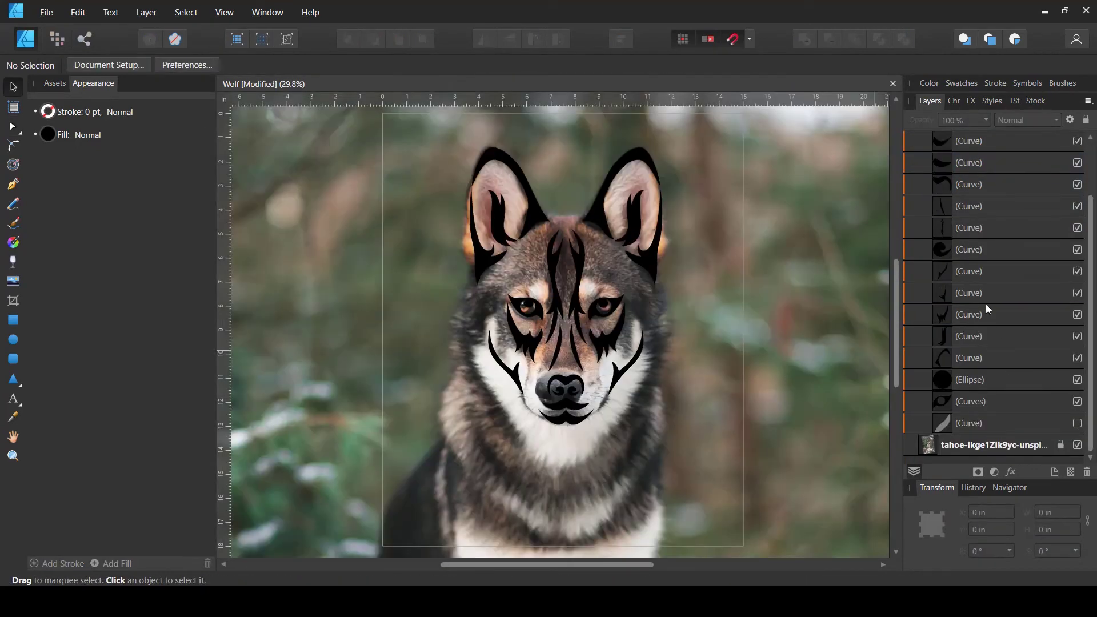
Draw a closed, forked curve about 2.25 in tall beside the nose, from the mouth corner up below the eye, stacked above the chin curve
left_click(981, 306)
left_click(957, 235)
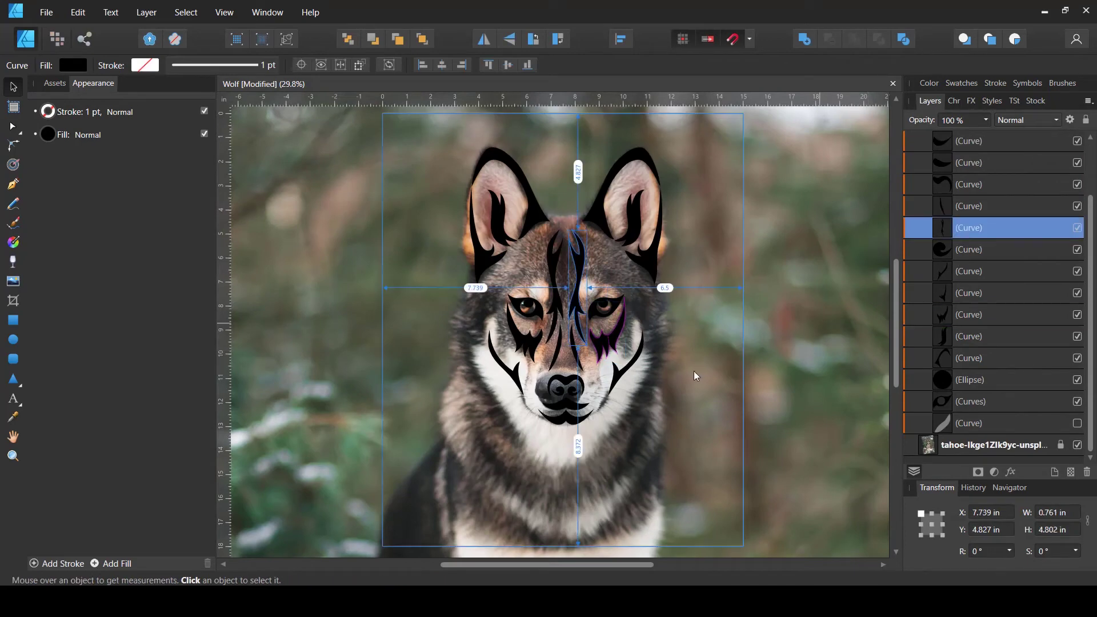
scroll(608, 366, "up", 3)
scroll(619, 371, "up", 1)
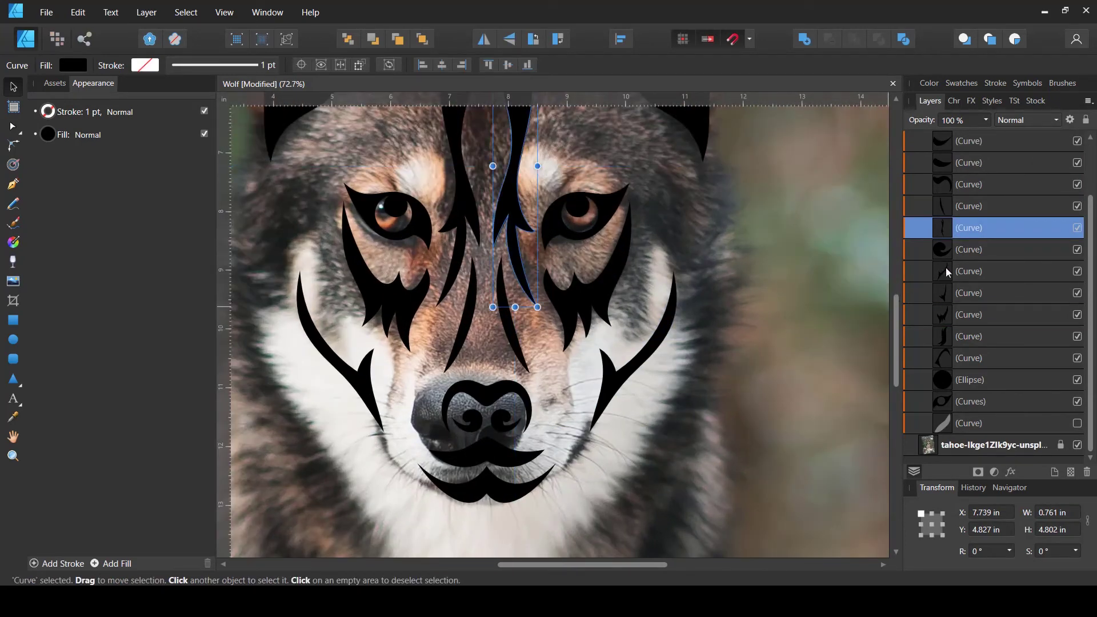
scroll(972, 218, "up", 1)
left_click(975, 207)
scroll(604, 372, "up", 1)
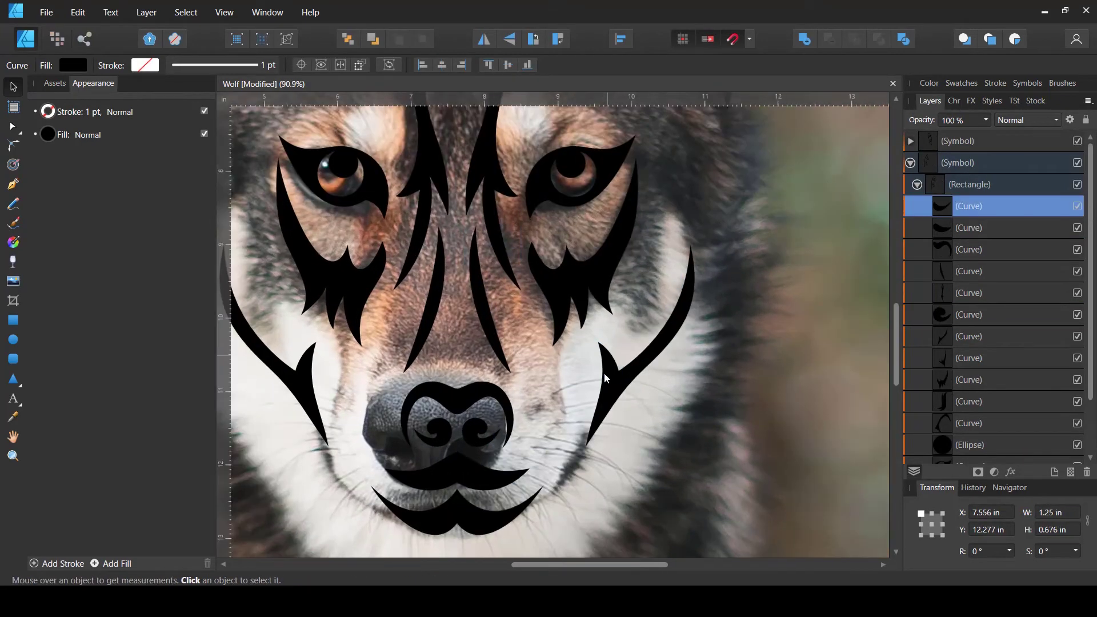
left_click(13, 184)
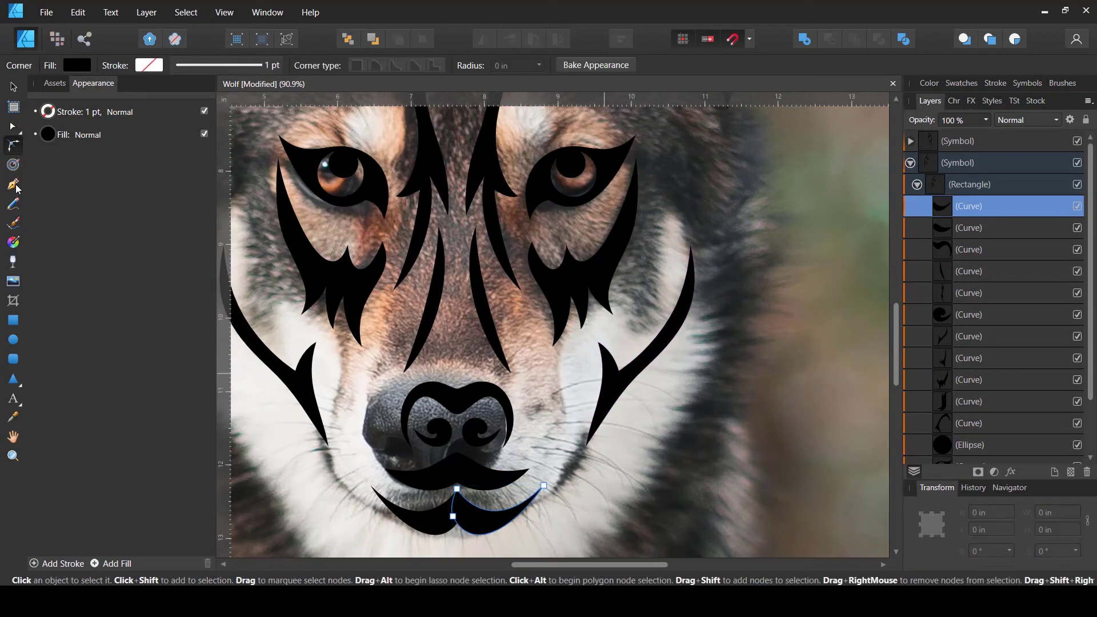
left_click(570, 441)
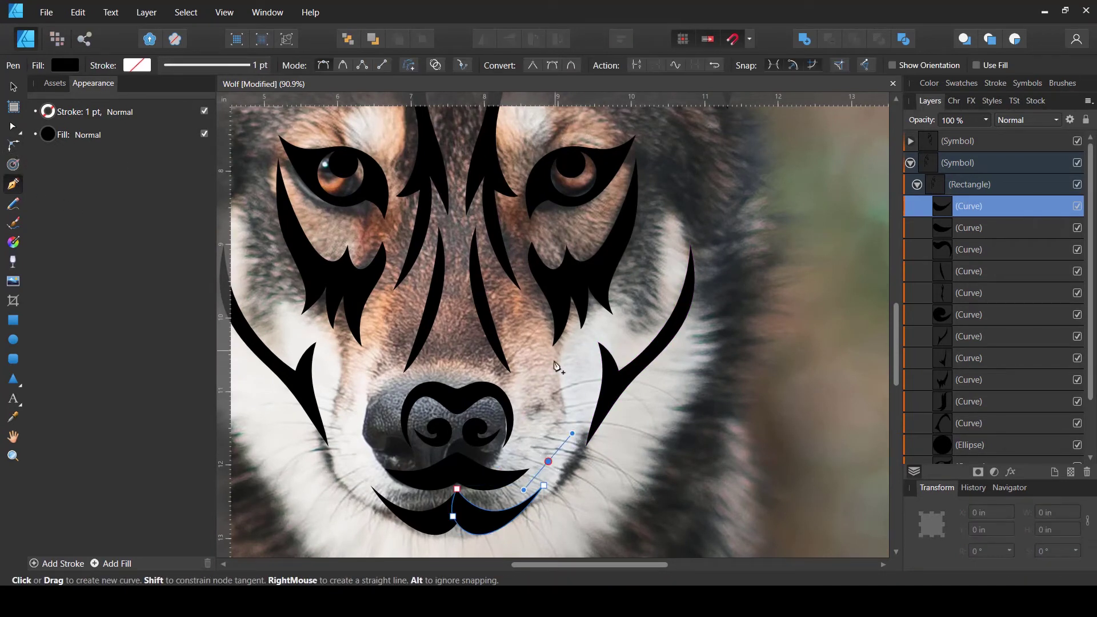
left_click_drag(564, 347, 585, 324)
left_click_drag(572, 434, 603, 421)
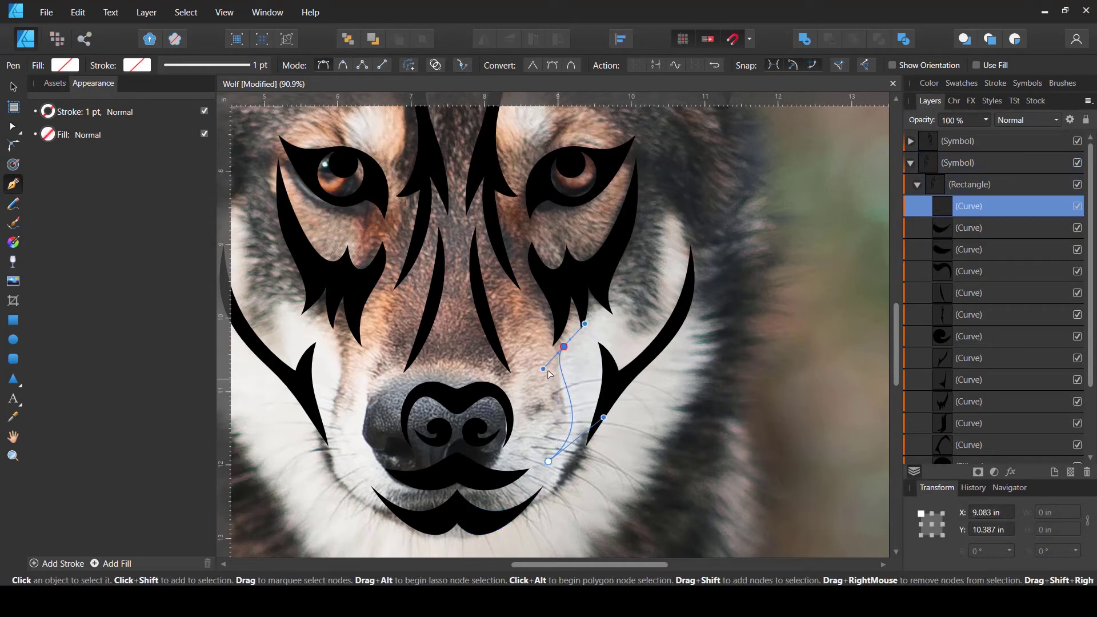
left_click_drag(564, 347, 552, 382)
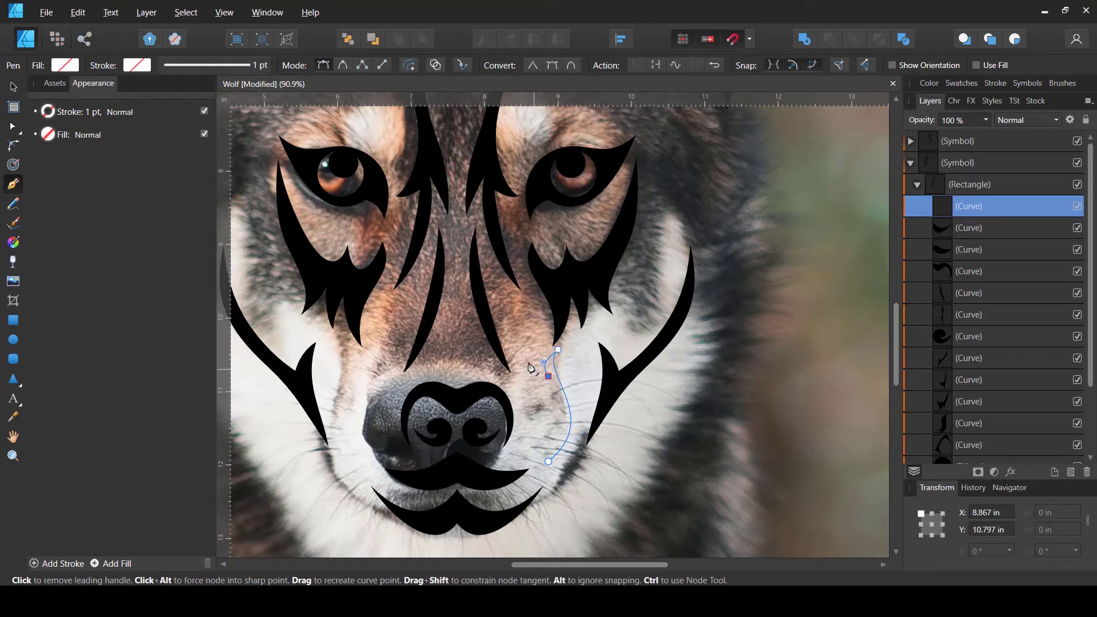
left_click(523, 310)
left_click_drag(548, 403, 571, 429)
left_click_drag(540, 481, 539, 475)
Reshape the forked muzzle curve's edges and tips, and move its notch node to about X 8.87 in, Y 10.88 in
key("a")
left_click_drag(594, 433, 611, 426)
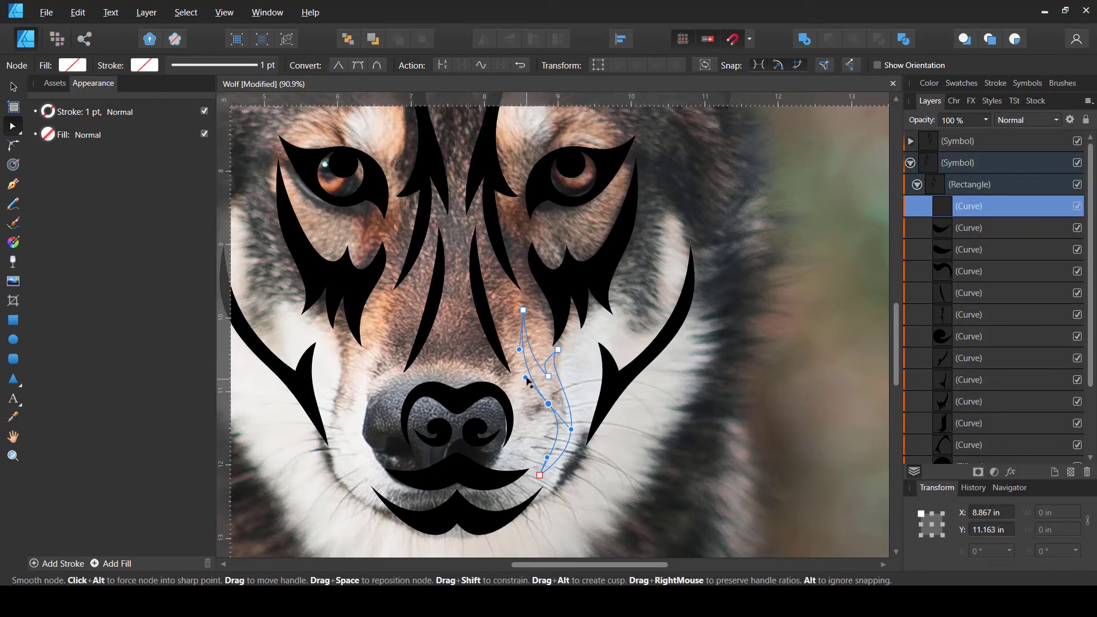
left_click_drag(526, 378, 533, 376)
left_click(547, 376)
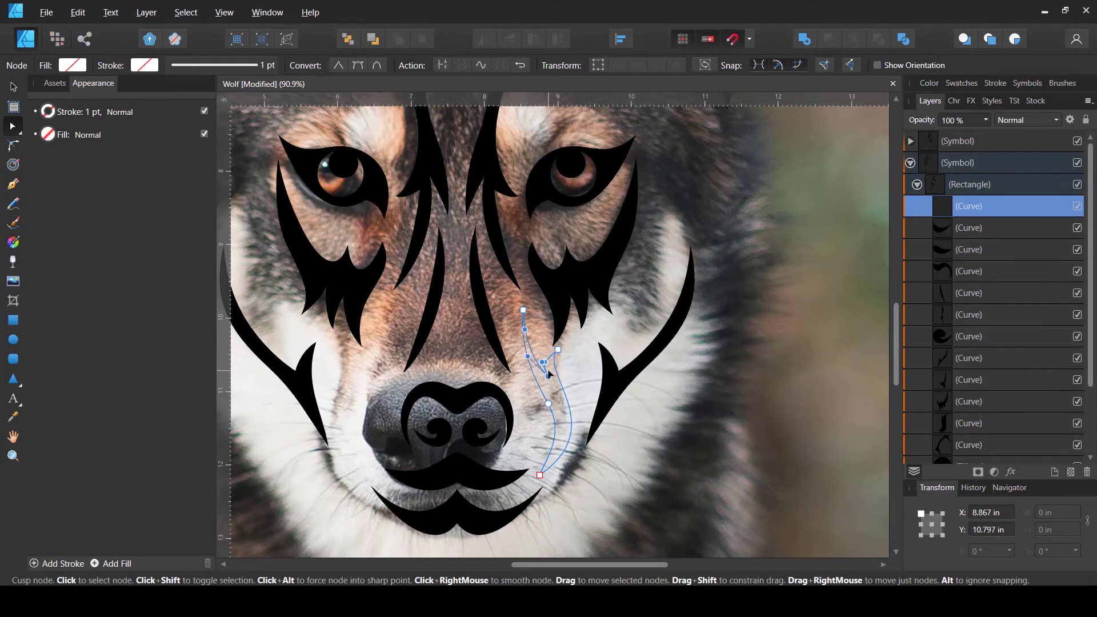
scroll(546, 362, "up", 4)
left_click_drag(534, 346, 559, 304)
left_click_drag(507, 373, 551, 401)
left_click(469, 187)
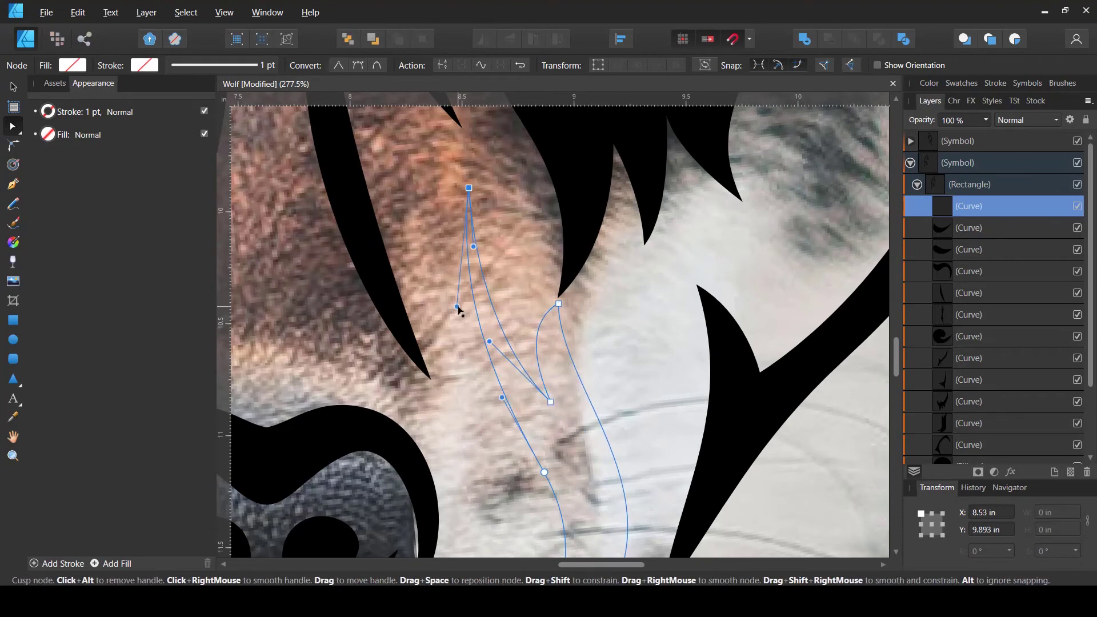
left_click_drag(458, 308, 429, 309)
left_click_drag(551, 401, 543, 408)
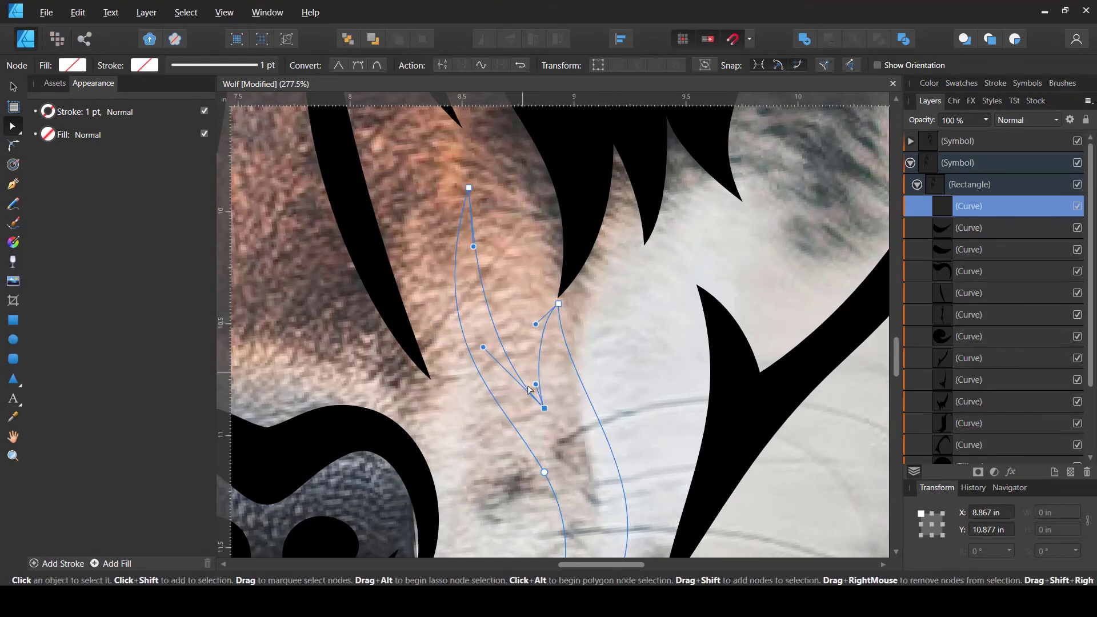
Fill the forked muzzle curve with black
scroll(528, 377, "down", 6)
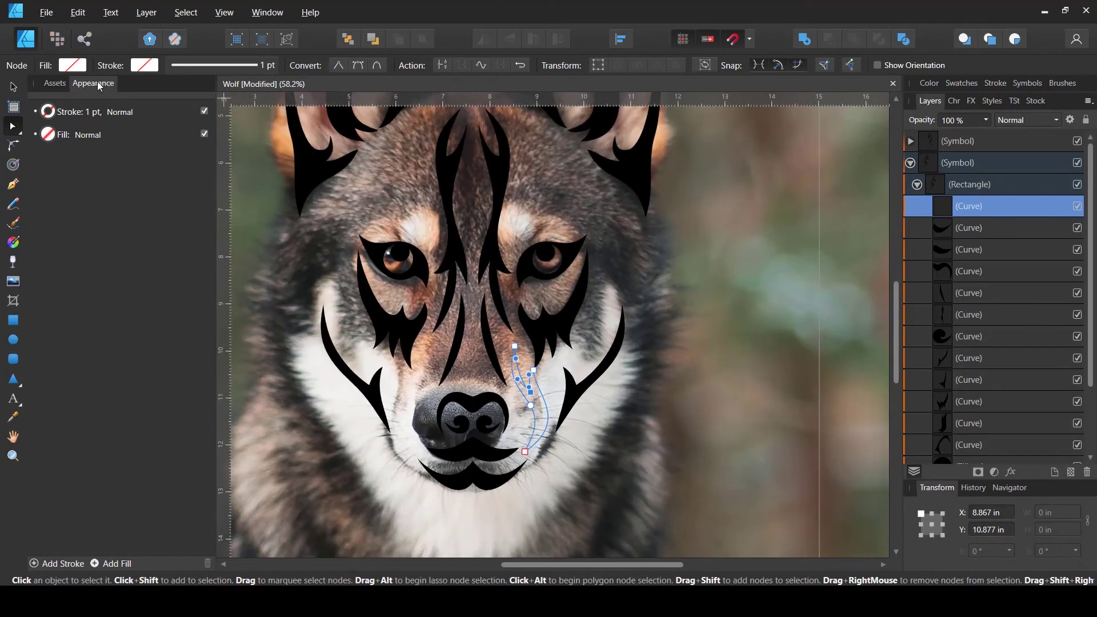
left_click(77, 64)
left_click(52, 116)
key("v")
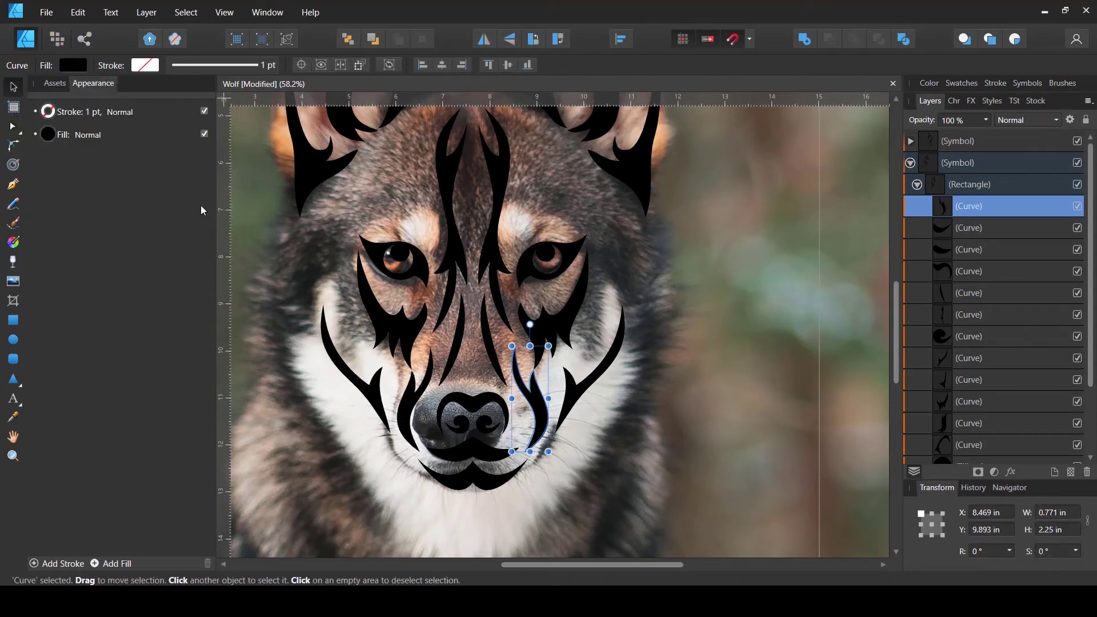
Draw a closed, hooked brow curve about 1.56 in wide and 0.89 in tall above the eye, stacked above the chin curve
left_click(994, 292)
scroll(594, 245, "up", 3)
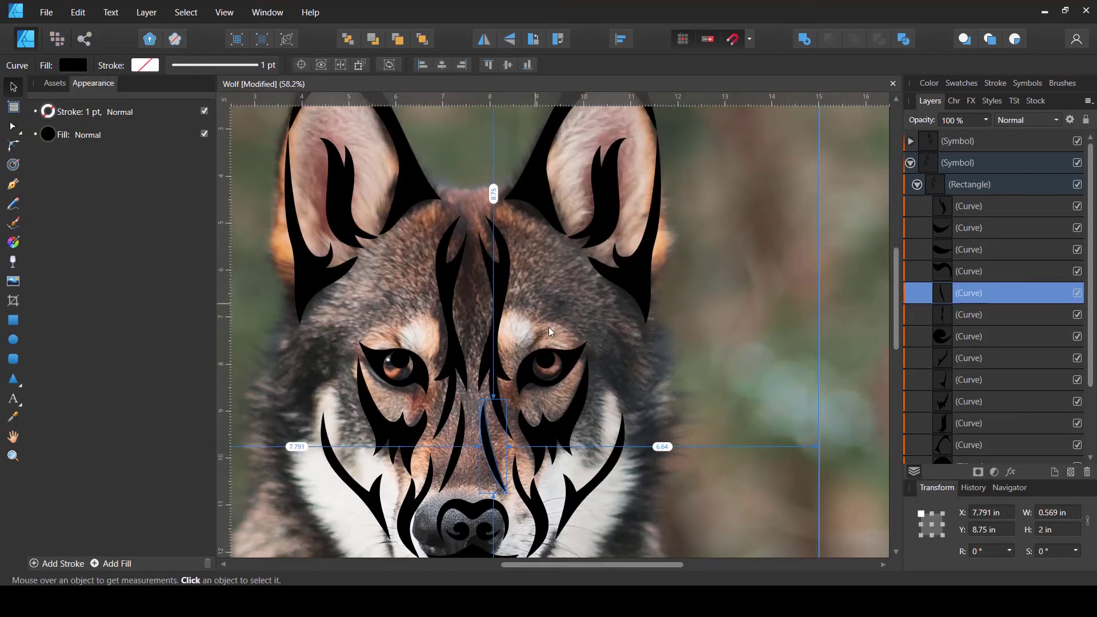
scroll(548, 327, "up", 3)
left_click(964, 228)
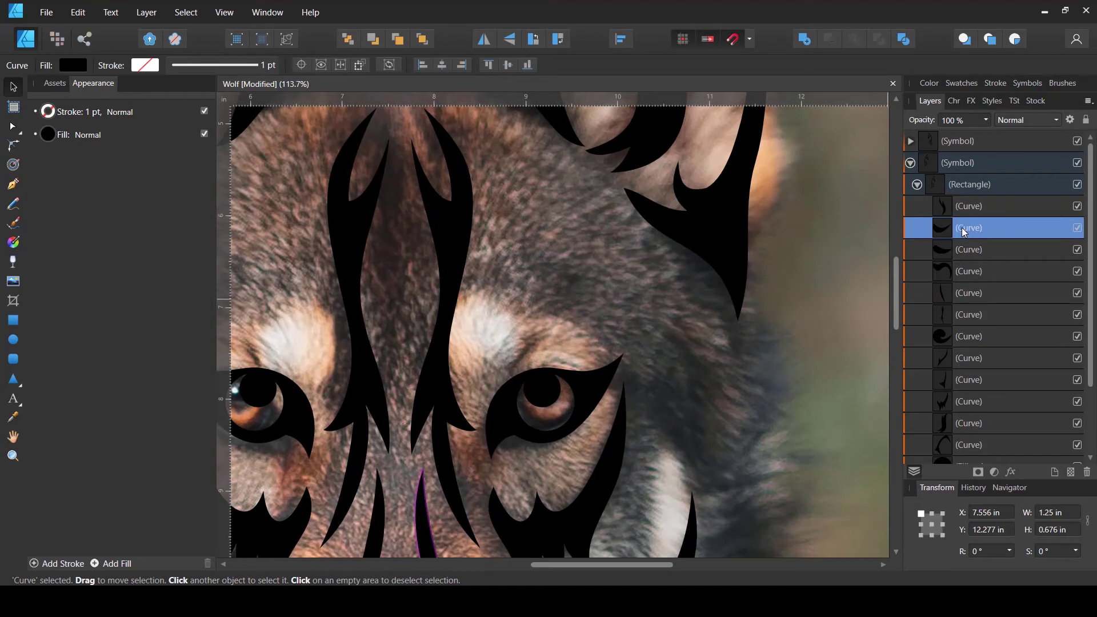
left_click(13, 185)
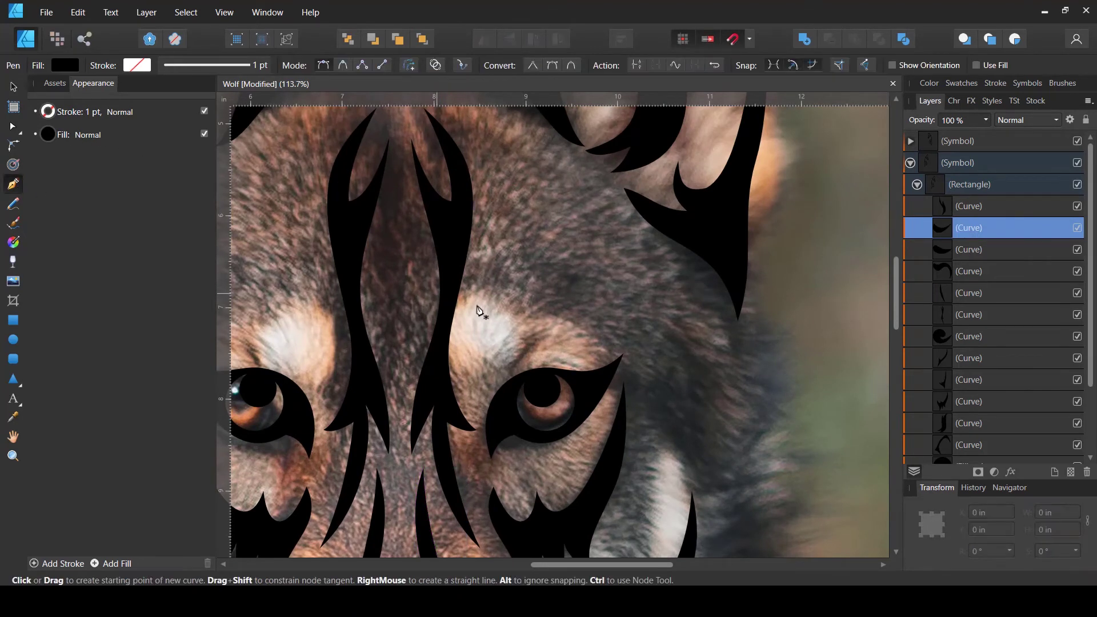
left_click_drag(470, 345, 469, 348)
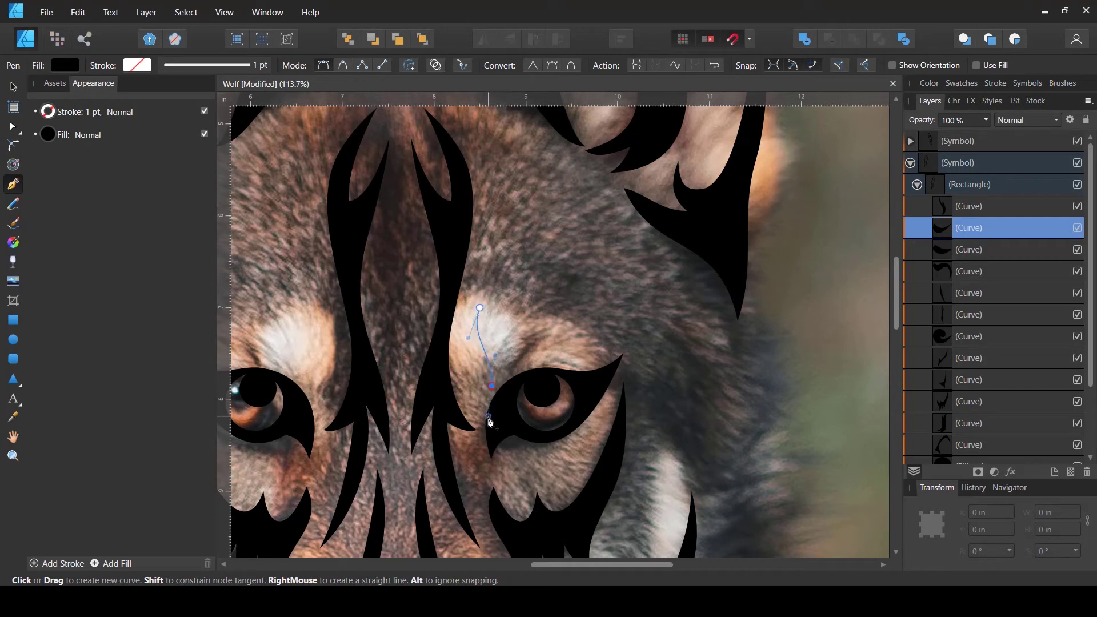
left_click(488, 417)
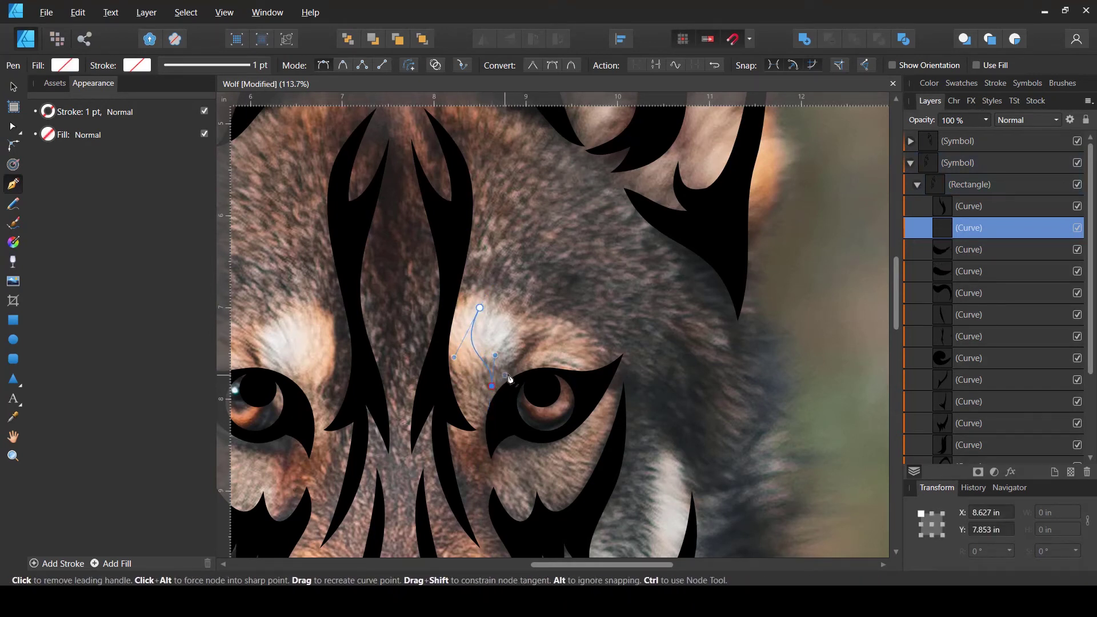
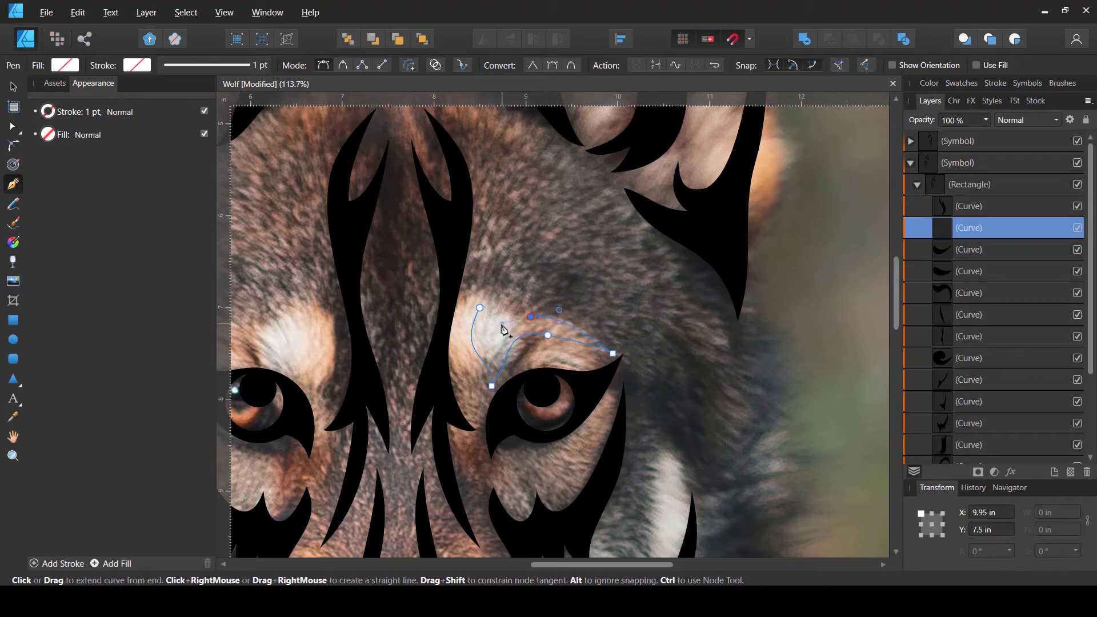
left_click(495, 346)
key("Escape")
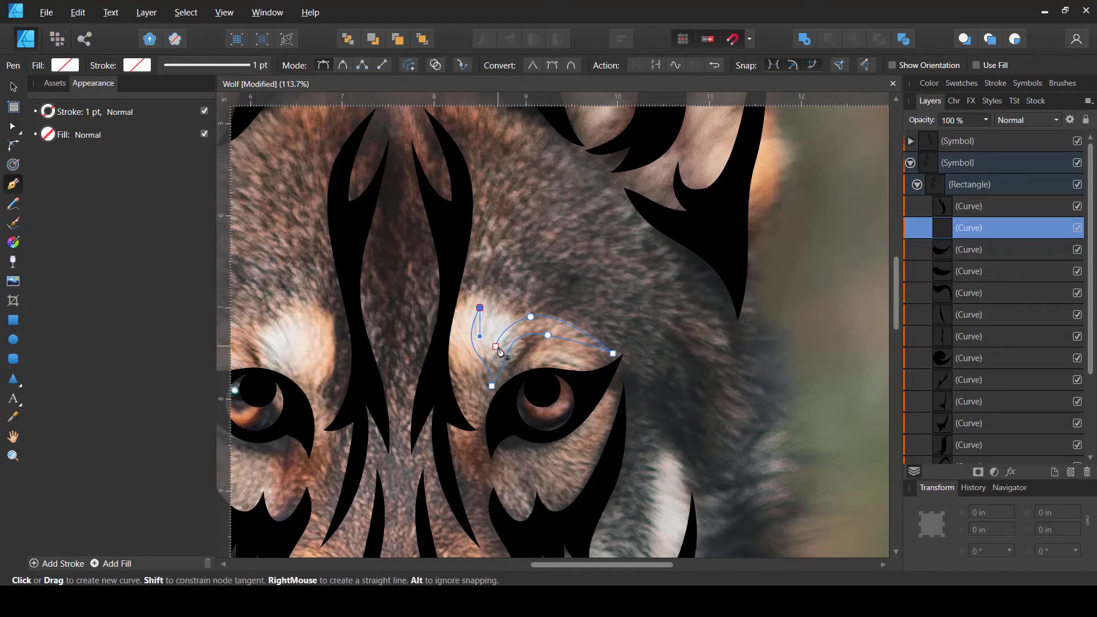
Reshape the brow curve's lower edge and notch, and fill it with black
key("a")
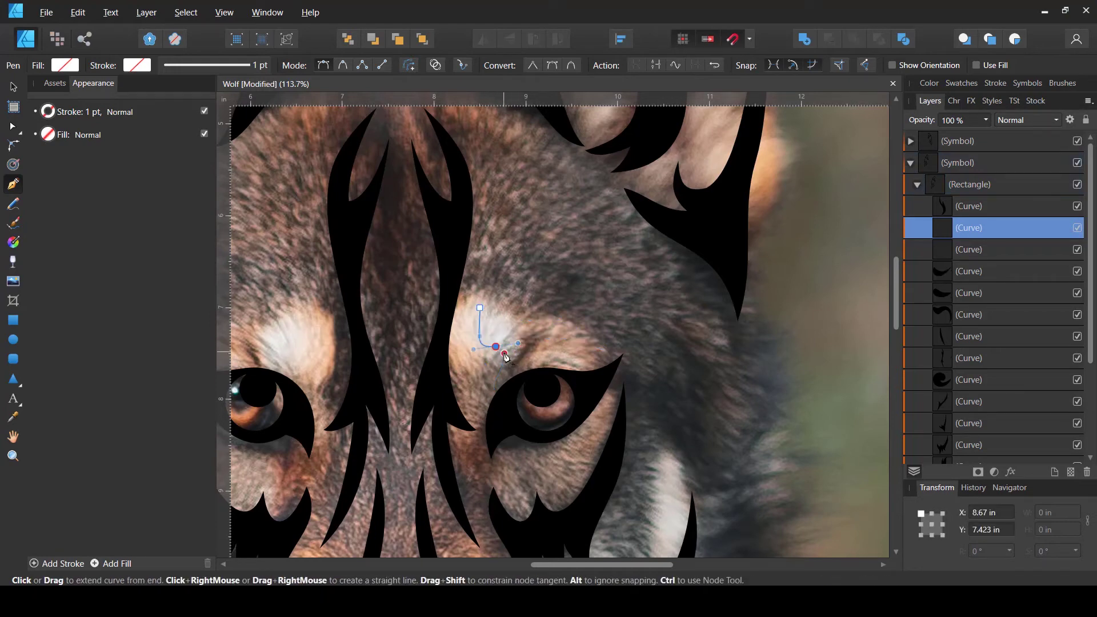
left_click(72, 65)
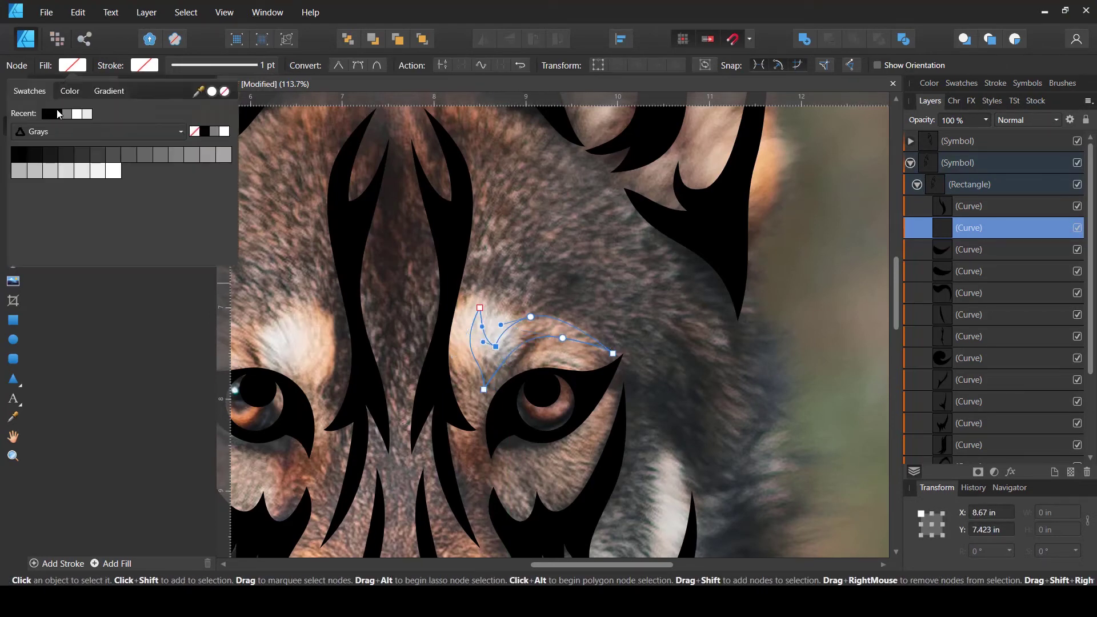
left_click(56, 113)
key("v")
scroll(601, 324, "down", 5)
scroll(601, 325, "up", 3)
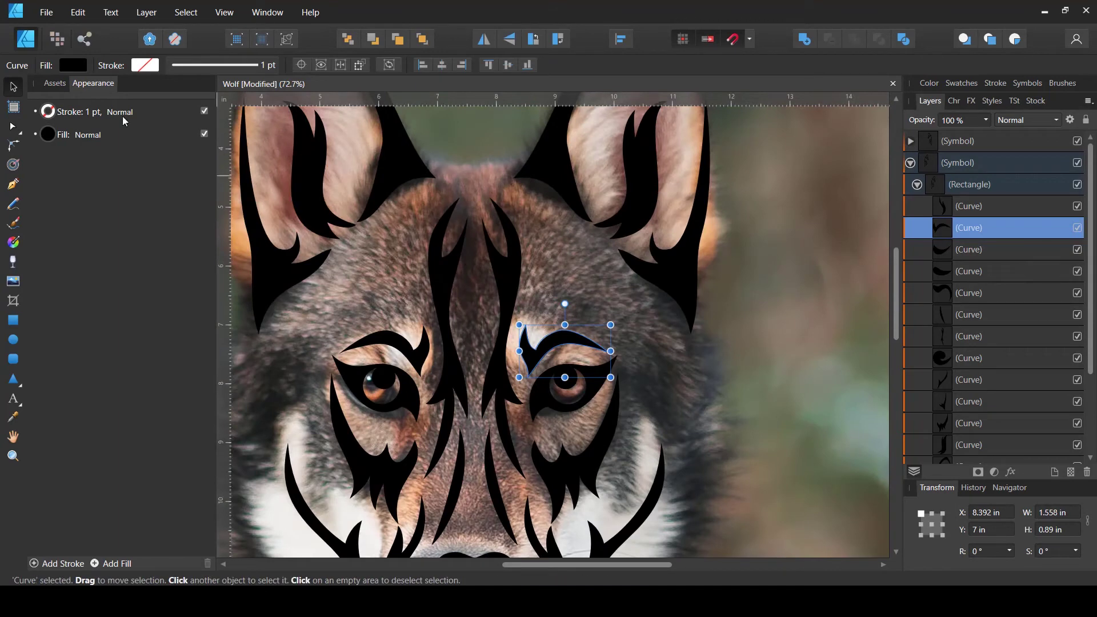
Draw a narrow, closed sliver in the middle of the forehead, stacked above the other curves, with its top tip at about Y 5.75 in
left_click(13, 184)
scroll(481, 315, "up", 3)
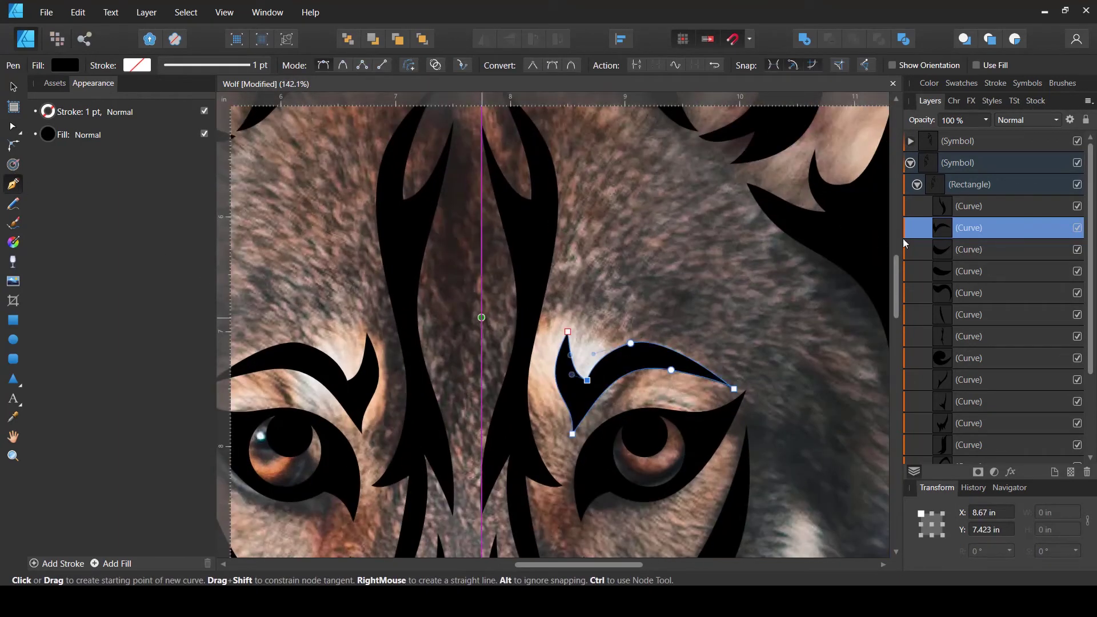
left_click(971, 209)
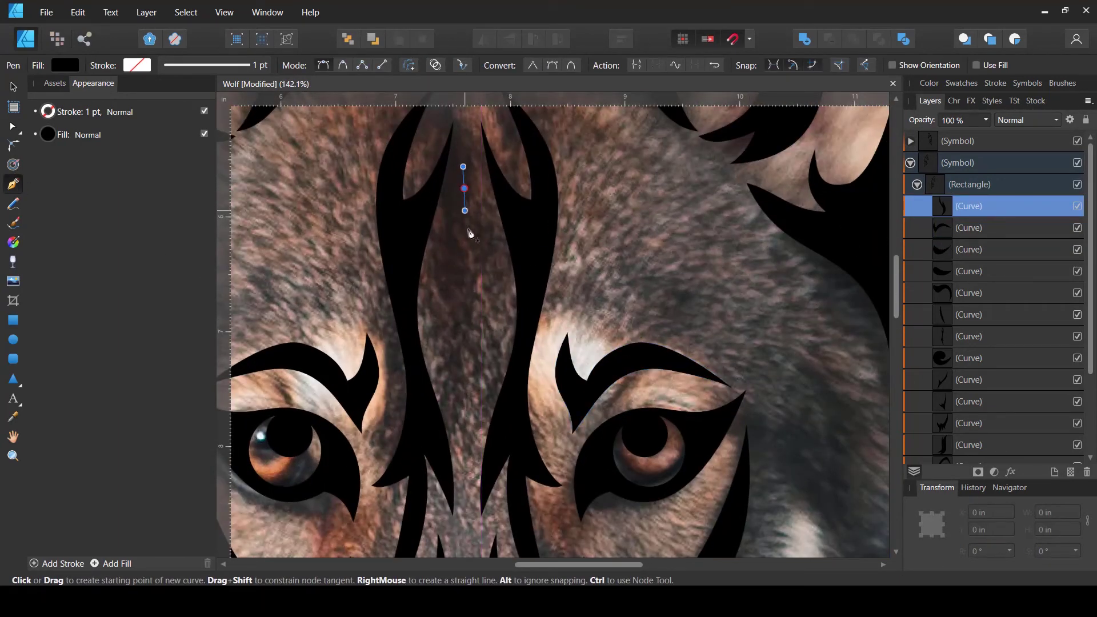
left_click_drag(473, 251, 475, 280)
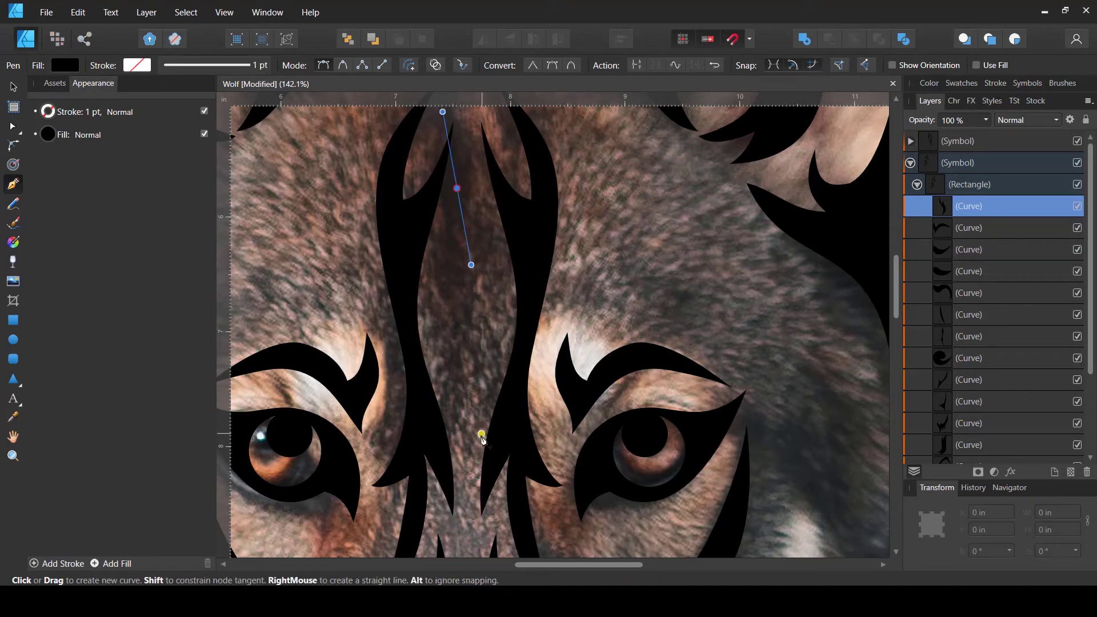
left_click_drag(486, 406, 493, 479)
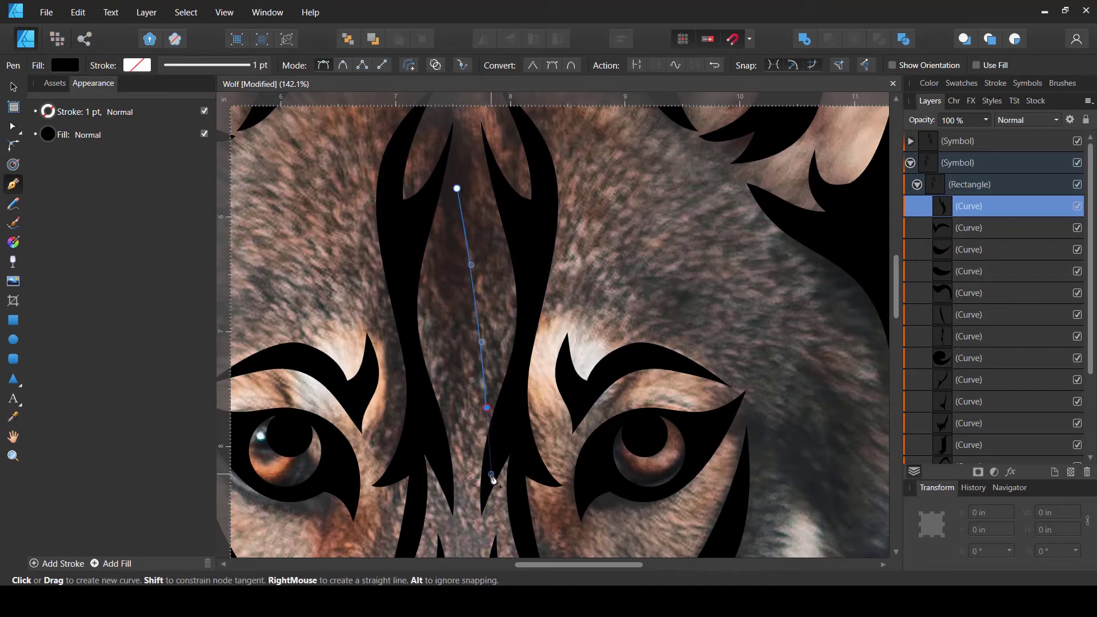
left_click_drag(487, 411, 446, 303)
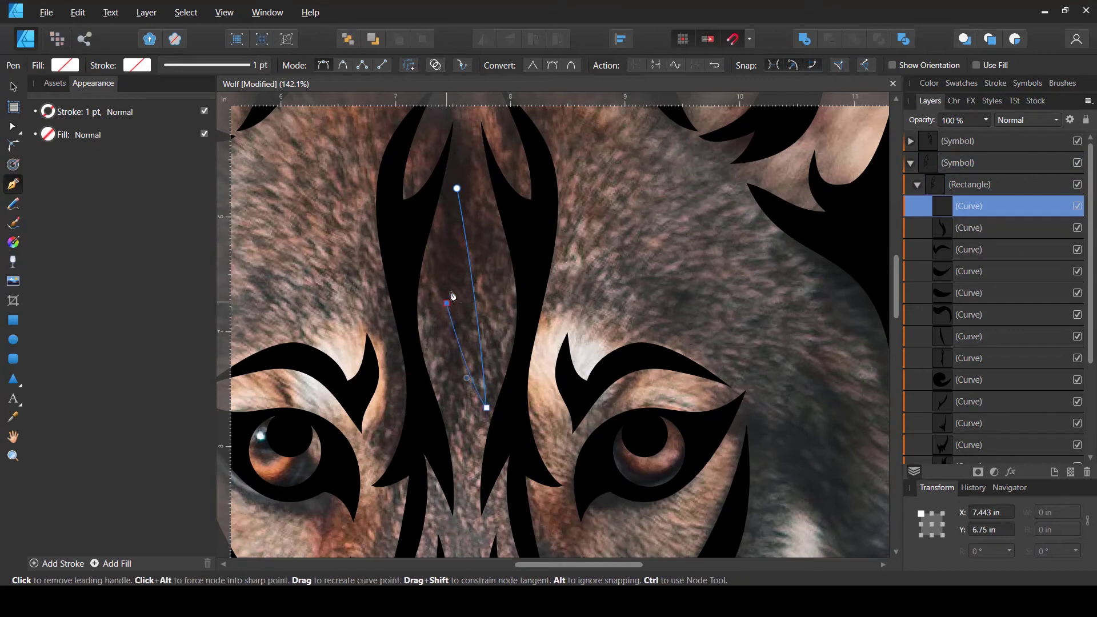
left_click(456, 189)
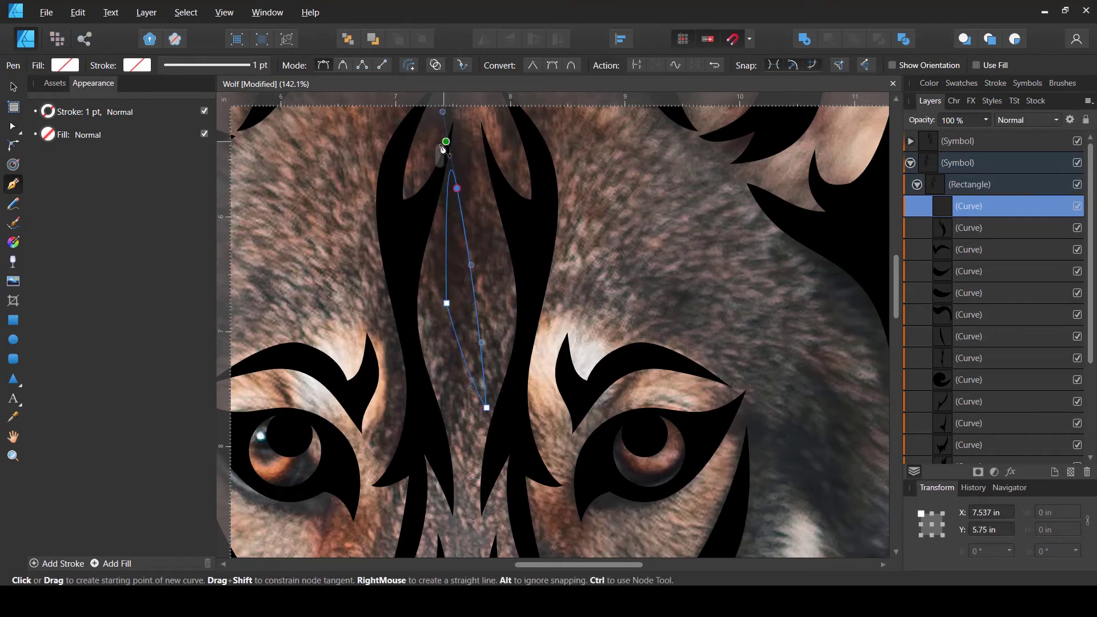
Adjust the handle at the forehead sliver's top tip and fill the shape with black
left_click_drag(444, 139, 451, 264)
key("a")
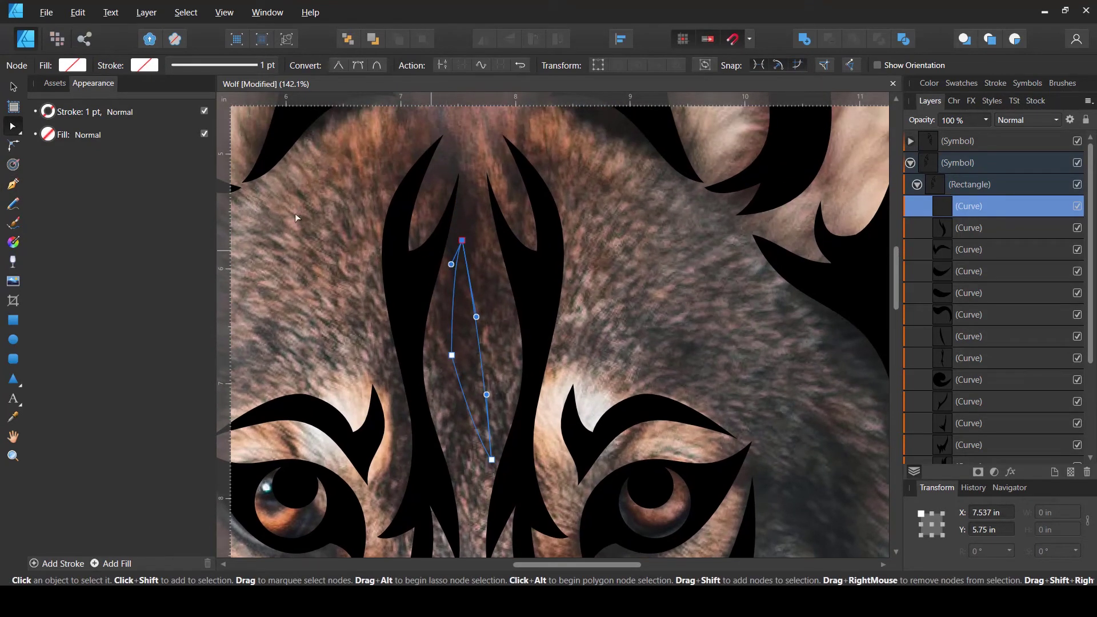
left_click(73, 66)
left_click(50, 115)
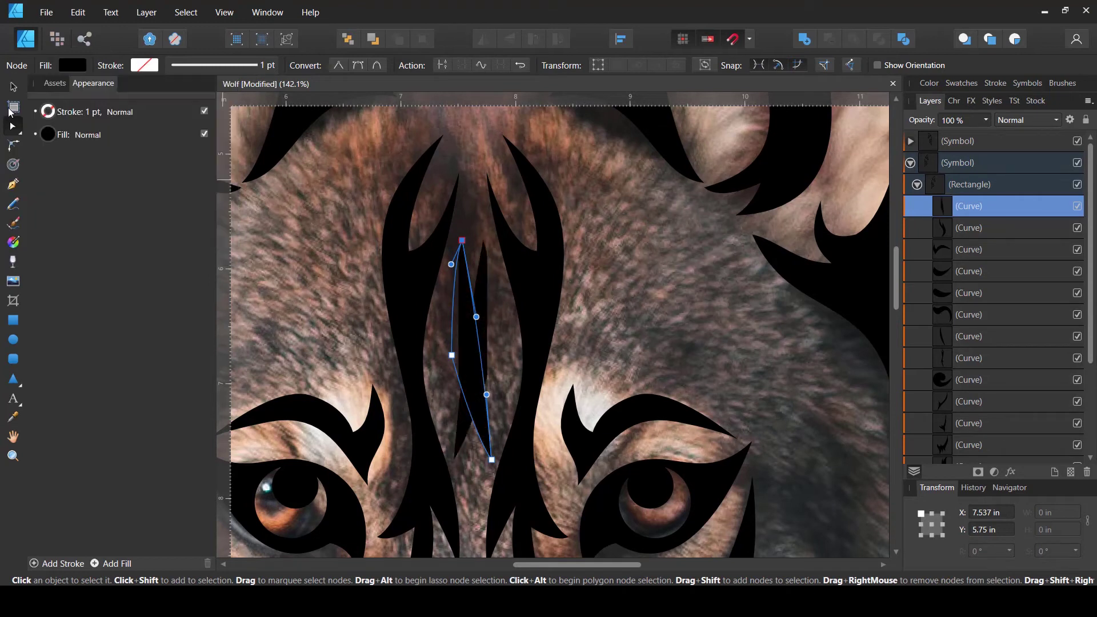
Move the forehead sliver's top, bottom and inner nodes sideways so the two mirrored halves form a pointed arrow shape
key("v")
key("a")
left_click(463, 241)
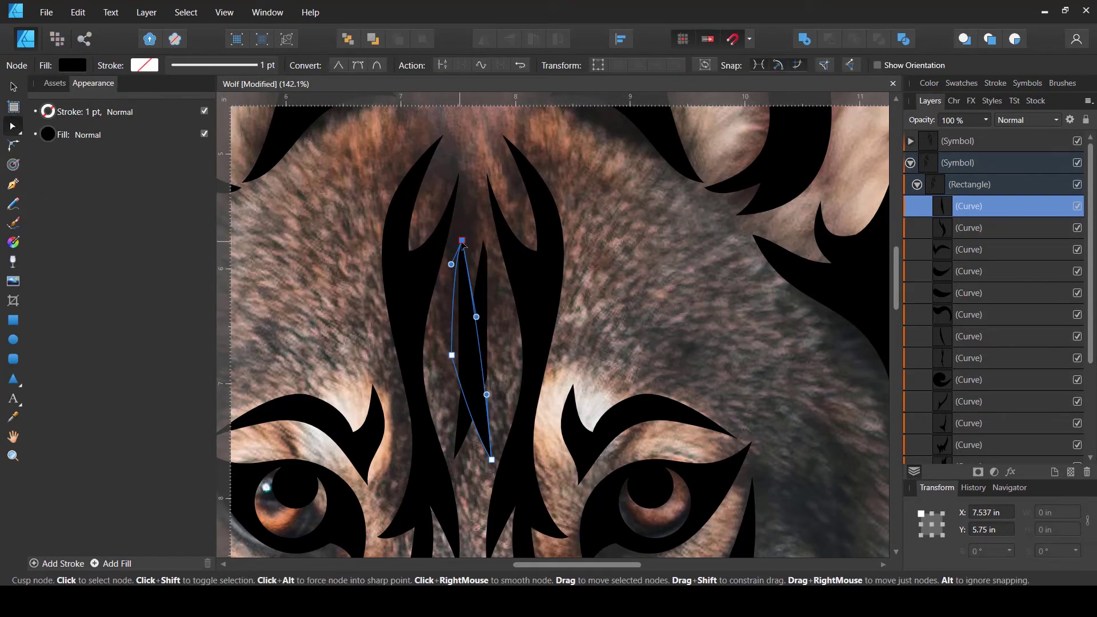
left_click_drag(463, 241, 476, 245)
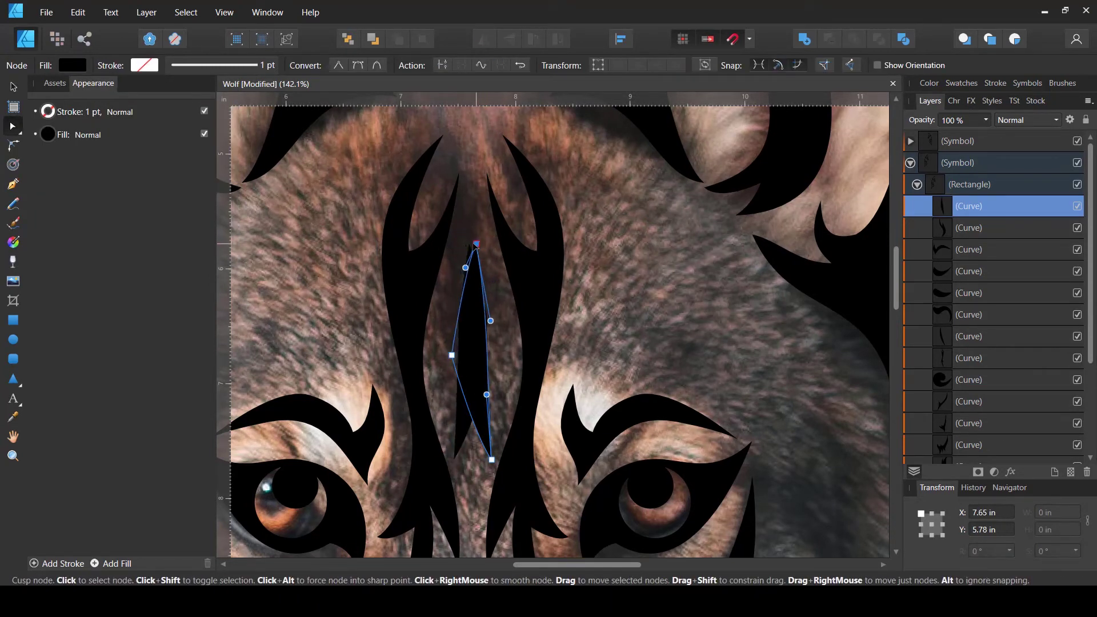
left_click_drag(491, 460, 502, 445)
left_click_drag(451, 355, 466, 362)
Move the forehead sliver's top node onto the symmetry line at X 7.625 in, Y 5.78 in
scroll(463, 367, "up", 3)
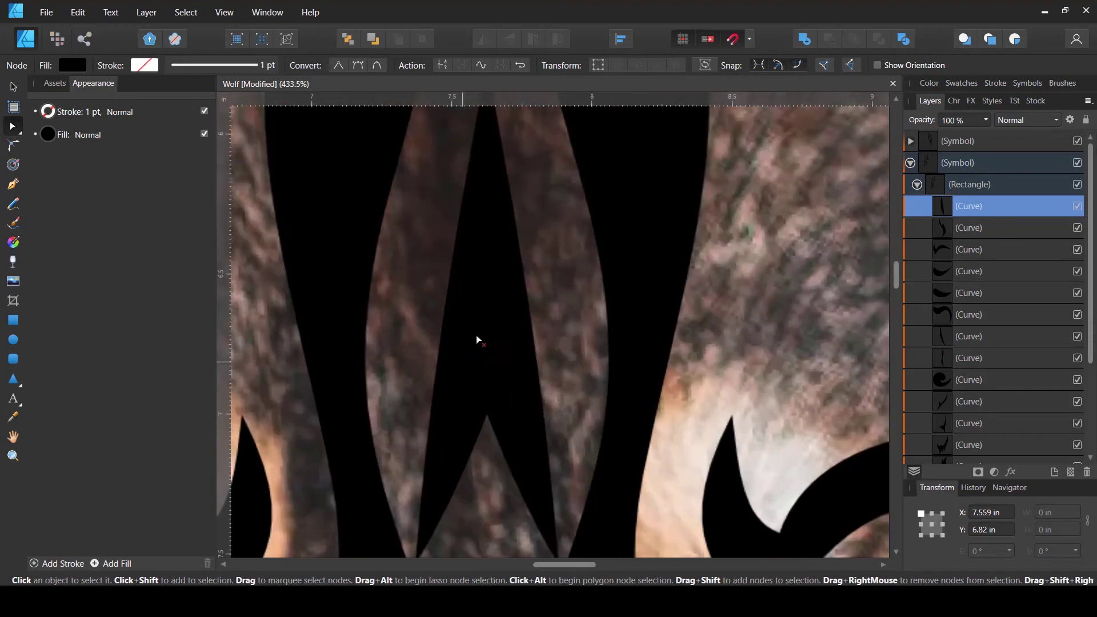
scroll(469, 342, "up", 4)
scroll(459, 234, "up", 3)
left_click_drag(498, 225, 492, 225)
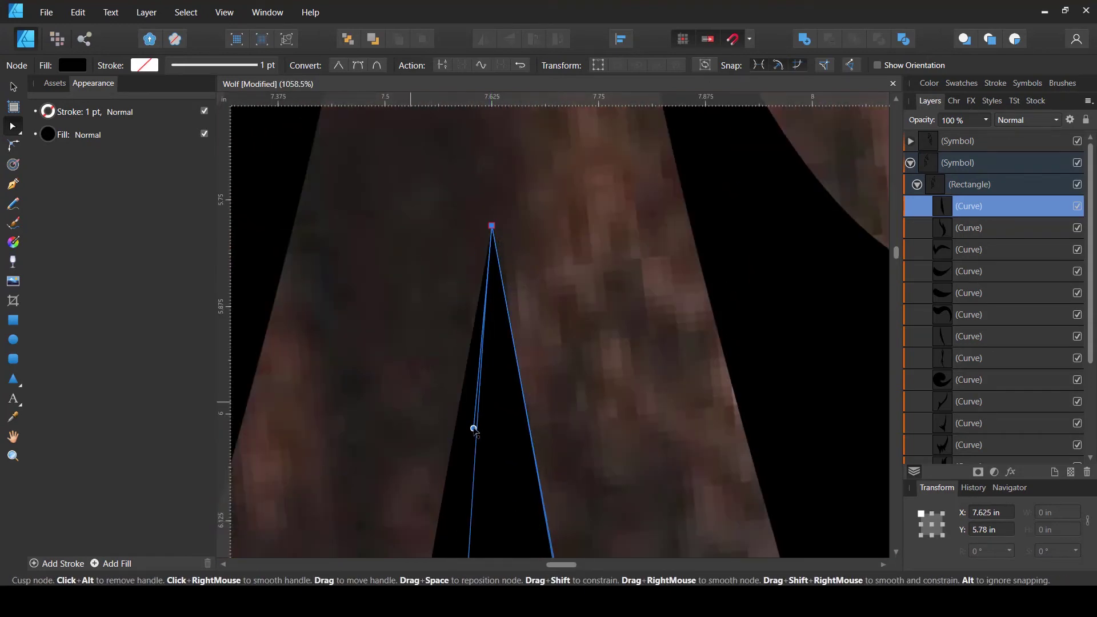
scroll(473, 429, "down", 13)
Collapse the group of curves in the symbol and hide the wolf photo layer to leave only the black artwork
left_click(1007, 342)
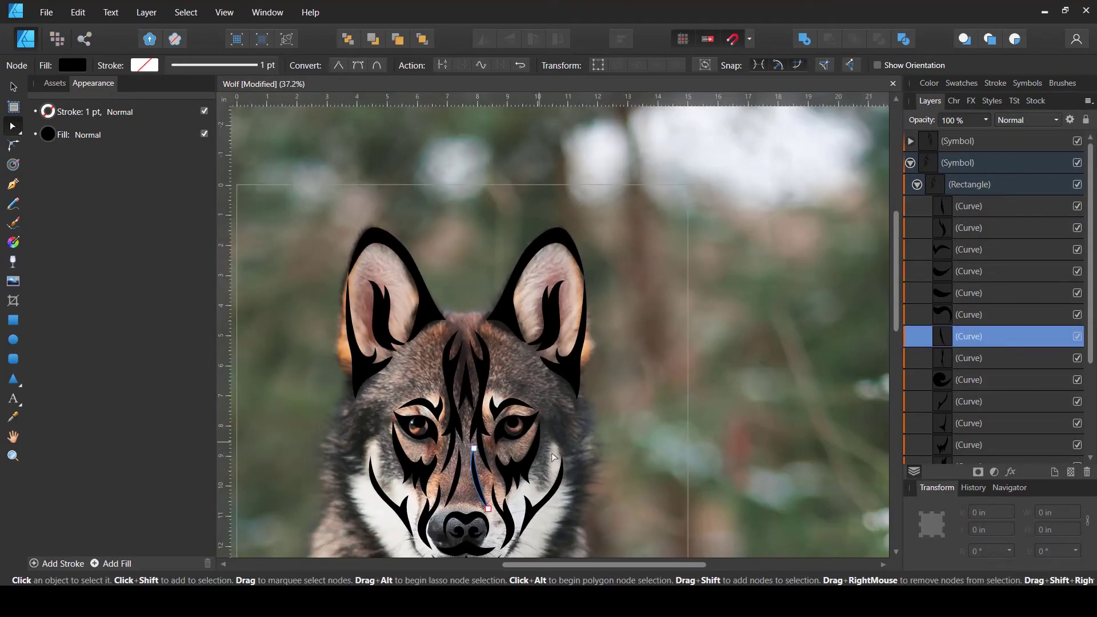
scroll(552, 454, "down", 1)
scroll(545, 436, "up", 3)
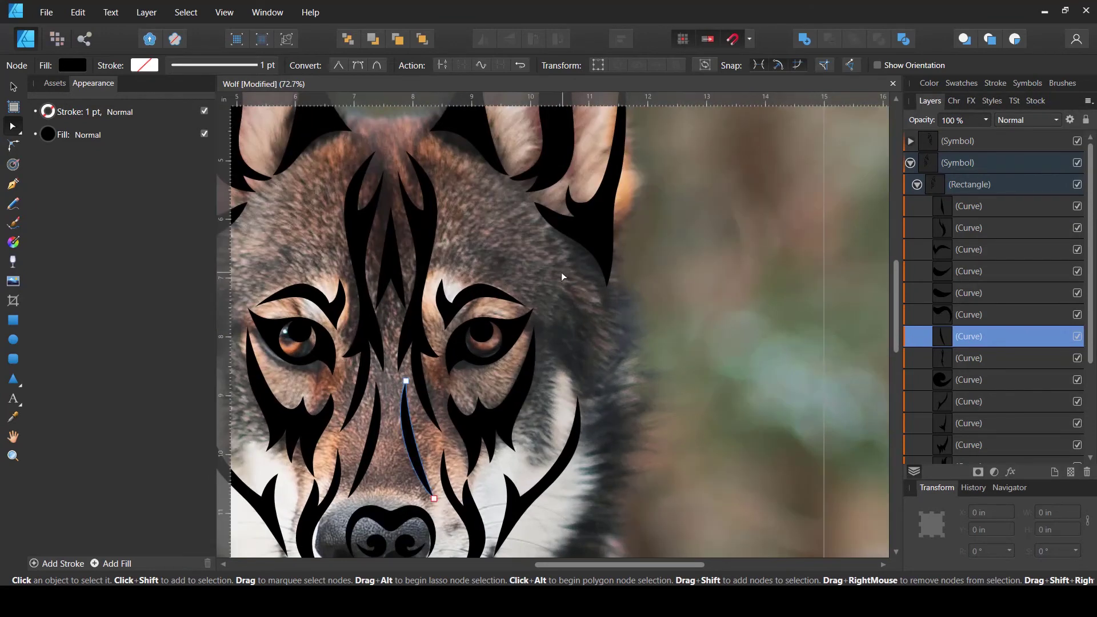
scroll(559, 273, "down", 3)
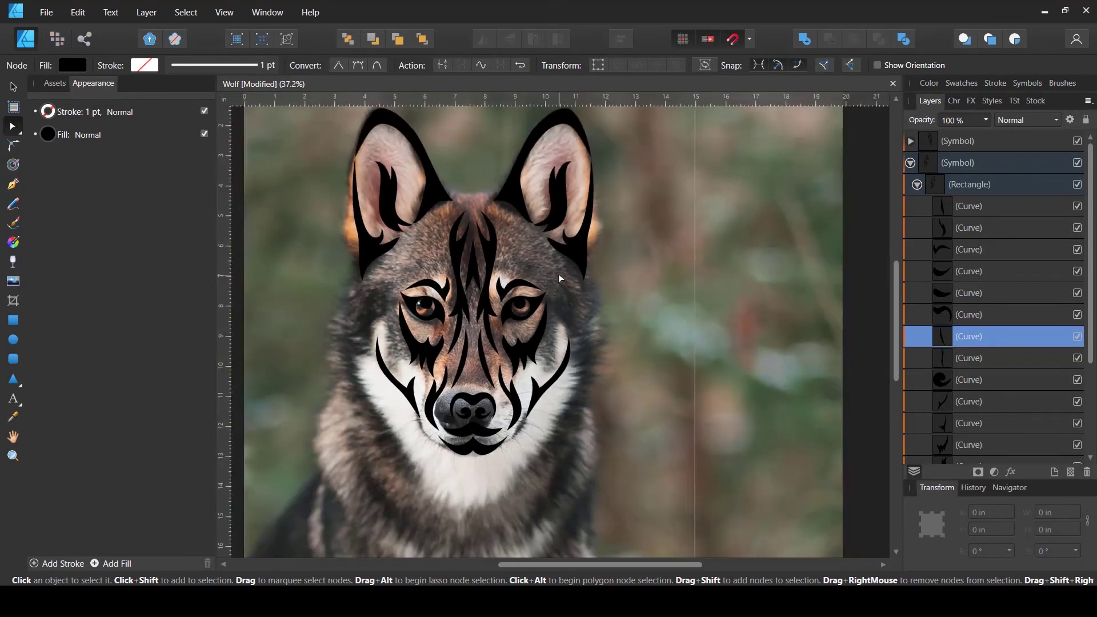
left_click(918, 184)
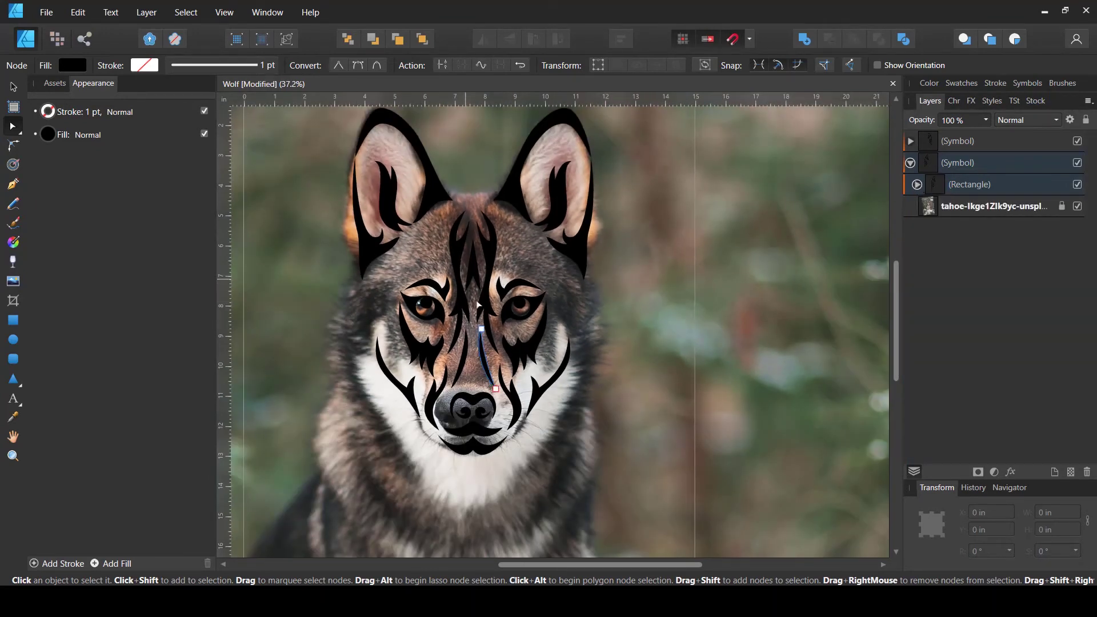
left_click(1077, 207)
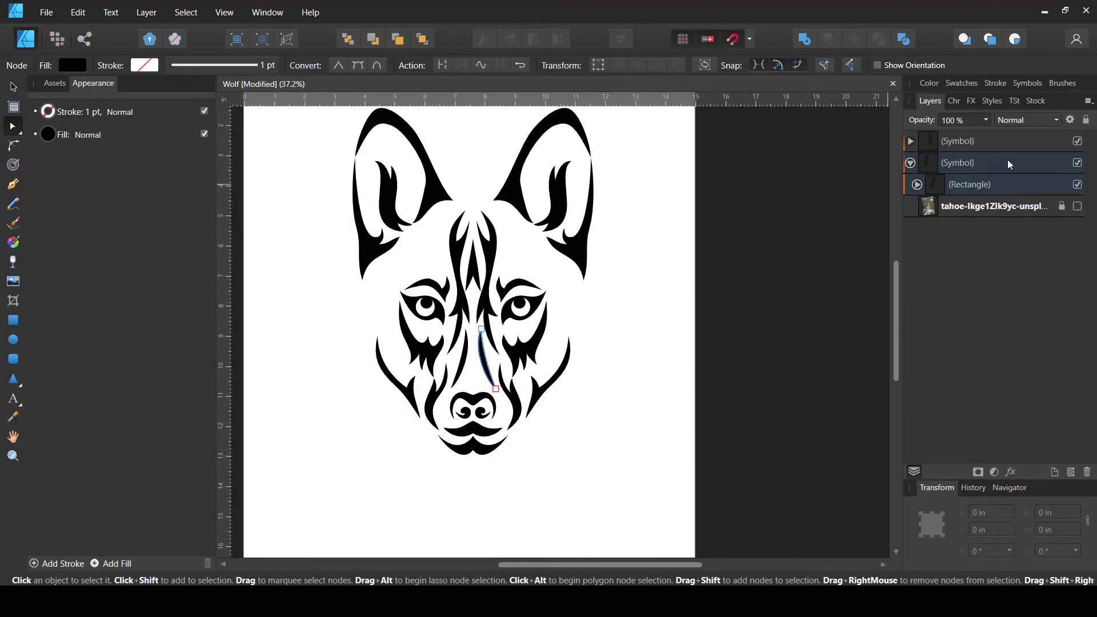
Expand the rectangle group inside the symbol and select its topmost curve, the forehead arrow piece
left_click(917, 184)
left_click(957, 208)
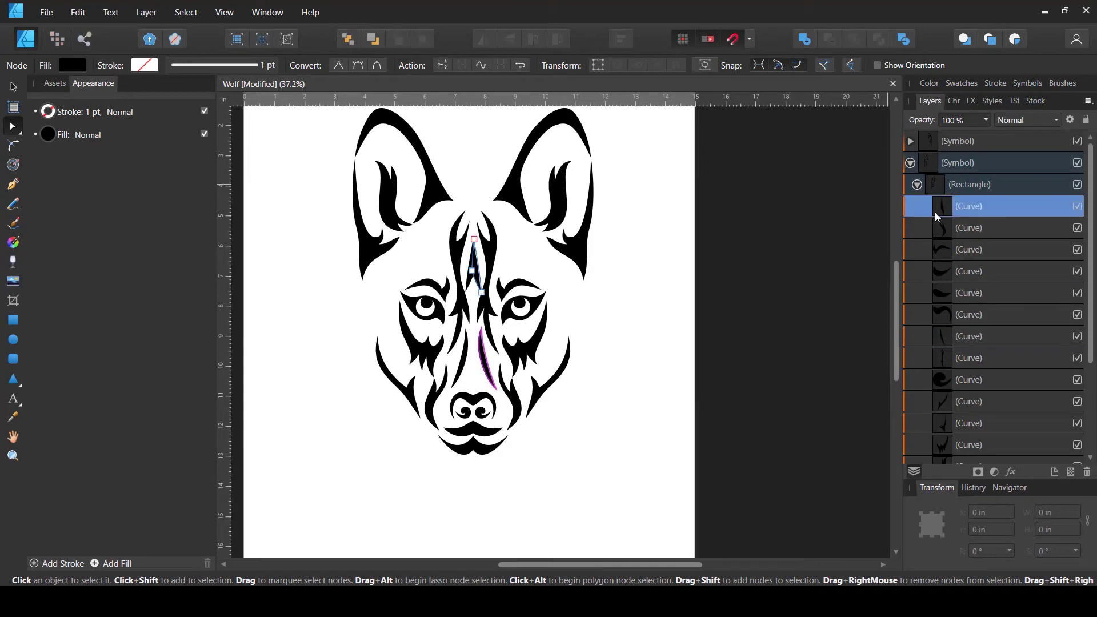
scroll(573, 260, "up", 3)
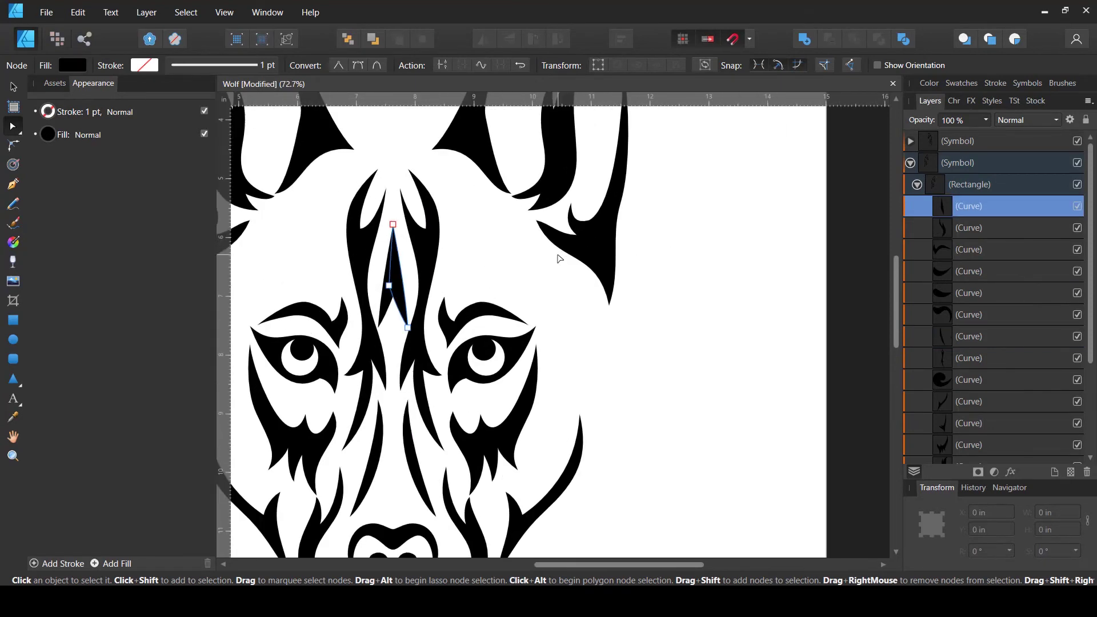
Draw a closed crescent with a forked top beside the central forehead stripe, its lower tip at about X 8.68 in, Y 6.89 in
left_click(12, 185)
left_click_drag(530, 255, 554, 285)
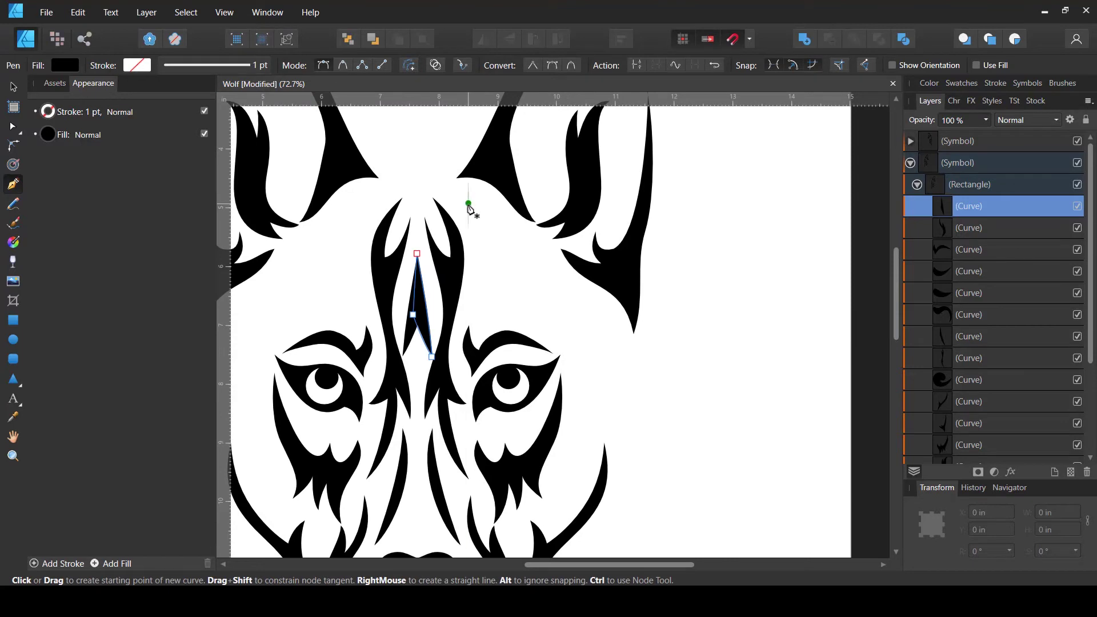
scroll(431, 179, "up", 2)
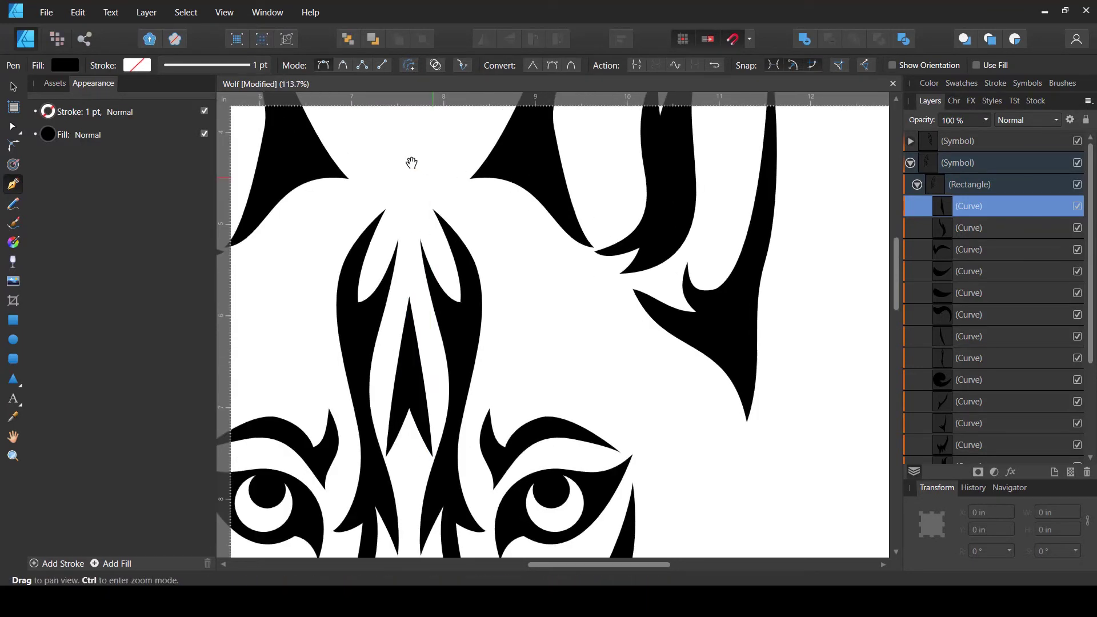
left_click_drag(412, 162, 496, 235)
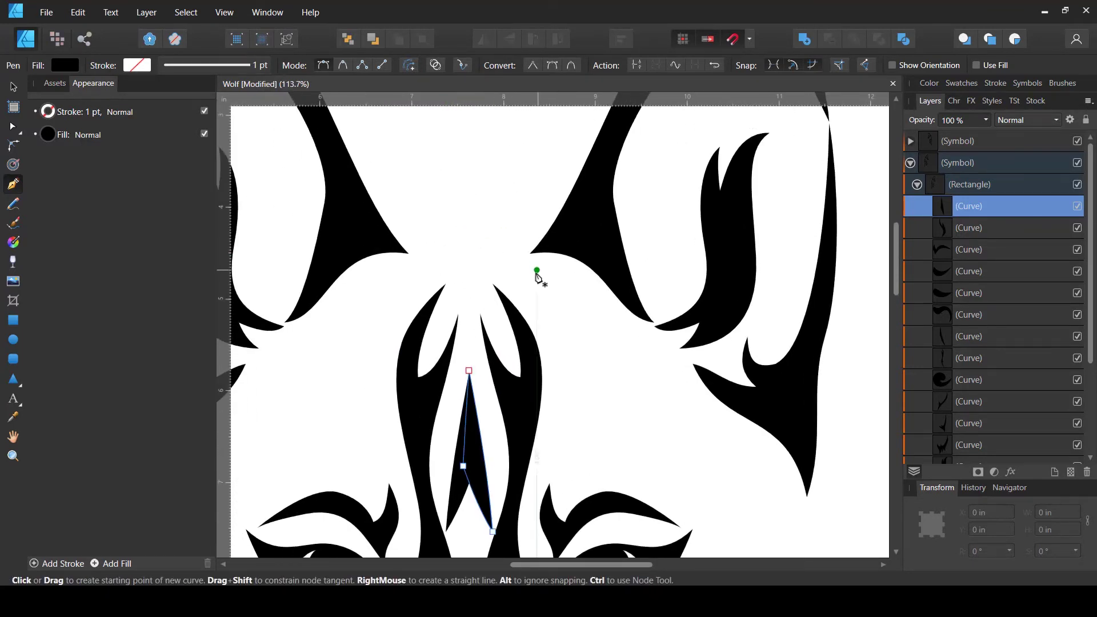
scroll(537, 286, "down", 5)
scroll(540, 274, "right", 3)
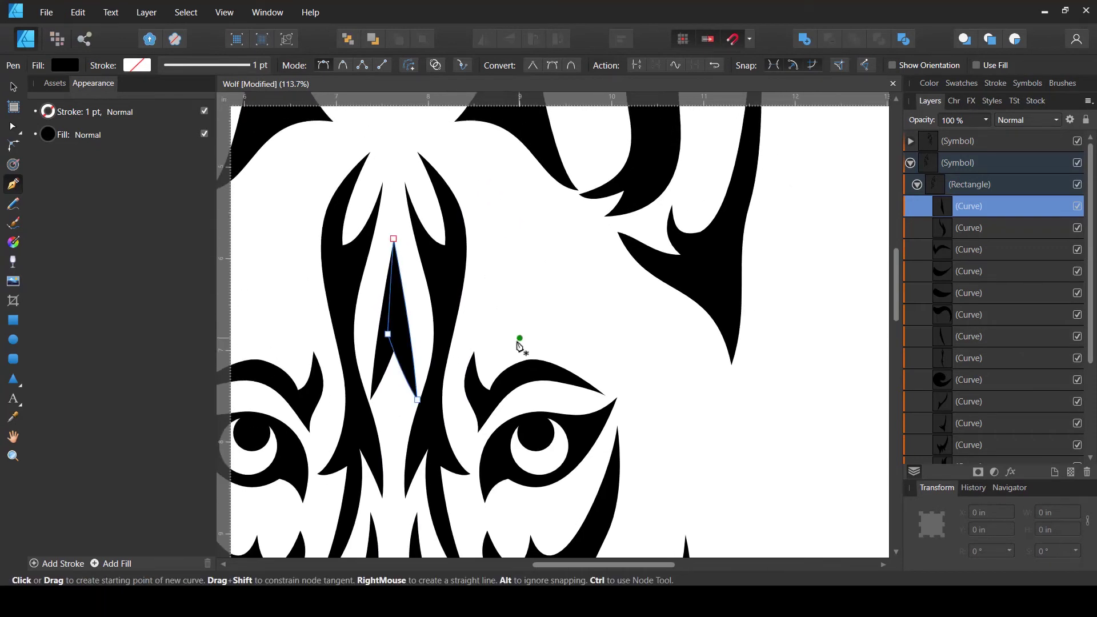
left_click_drag(490, 341, 517, 296)
left_click_drag(471, 176, 517, 185)
left_click(519, 233)
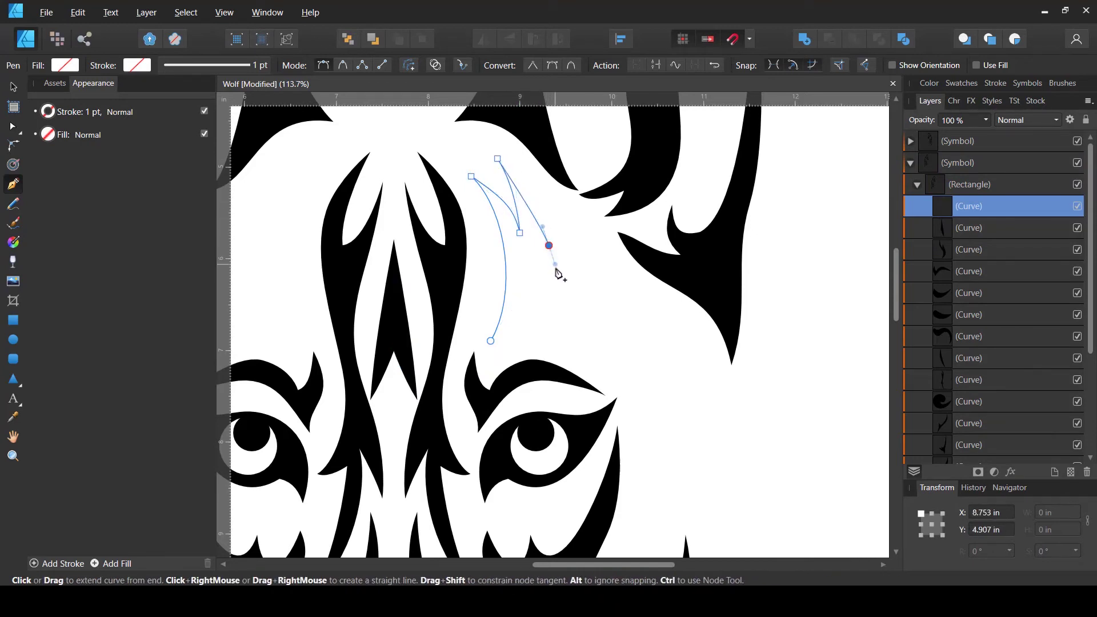
left_click_drag(559, 274, 553, 289)
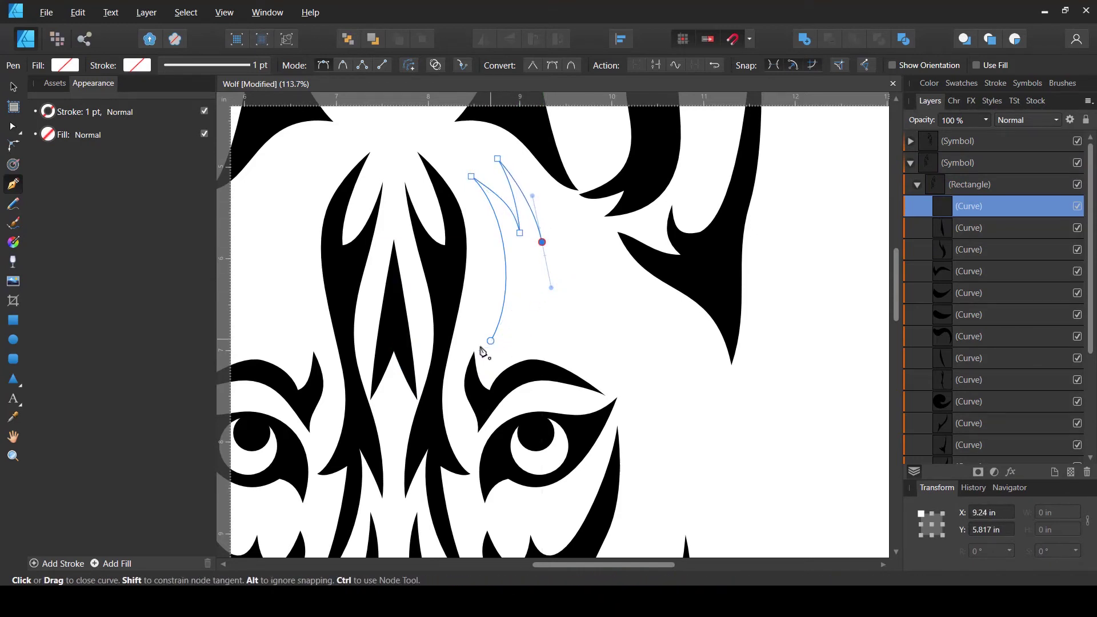
left_click_drag(483, 353, 466, 367)
Fill the forked forehead crescent with black
left_click(70, 70)
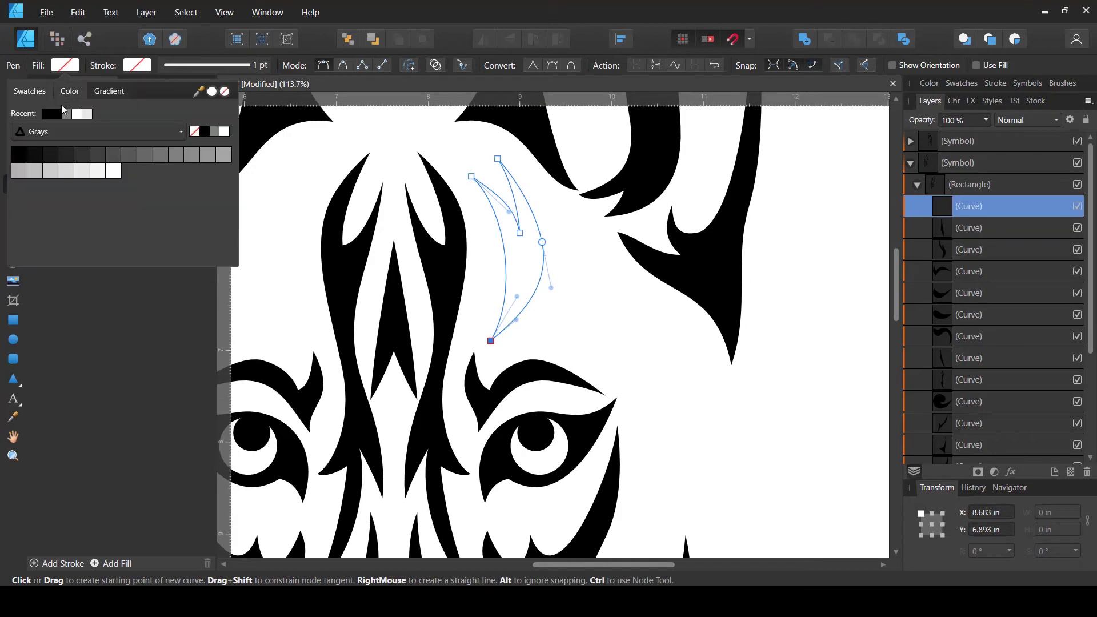
left_click(46, 116)
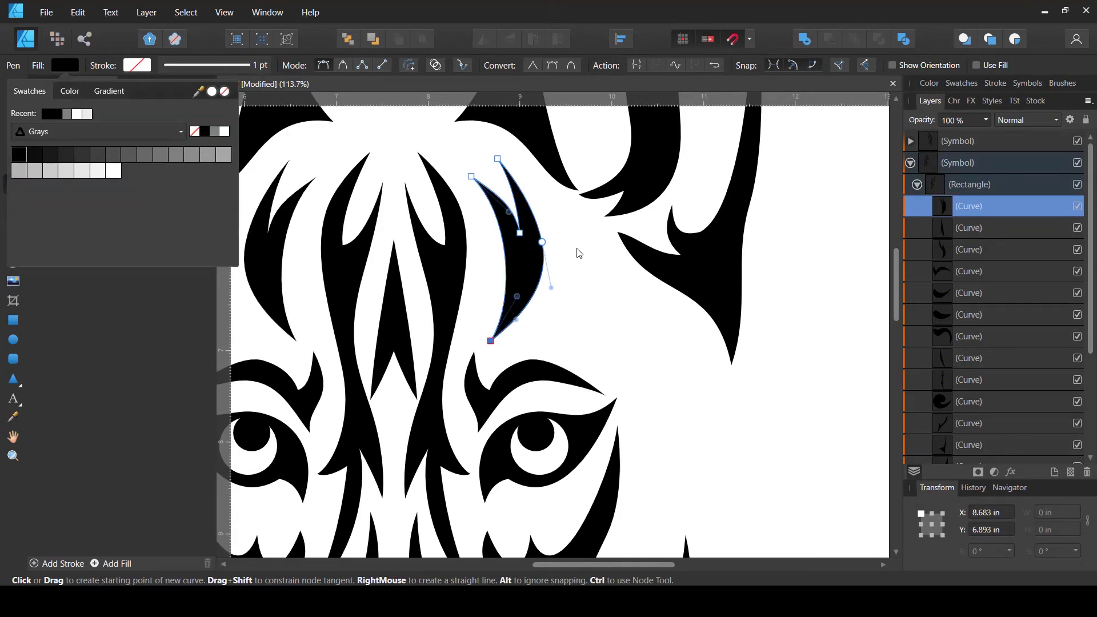
left_click(82, 61)
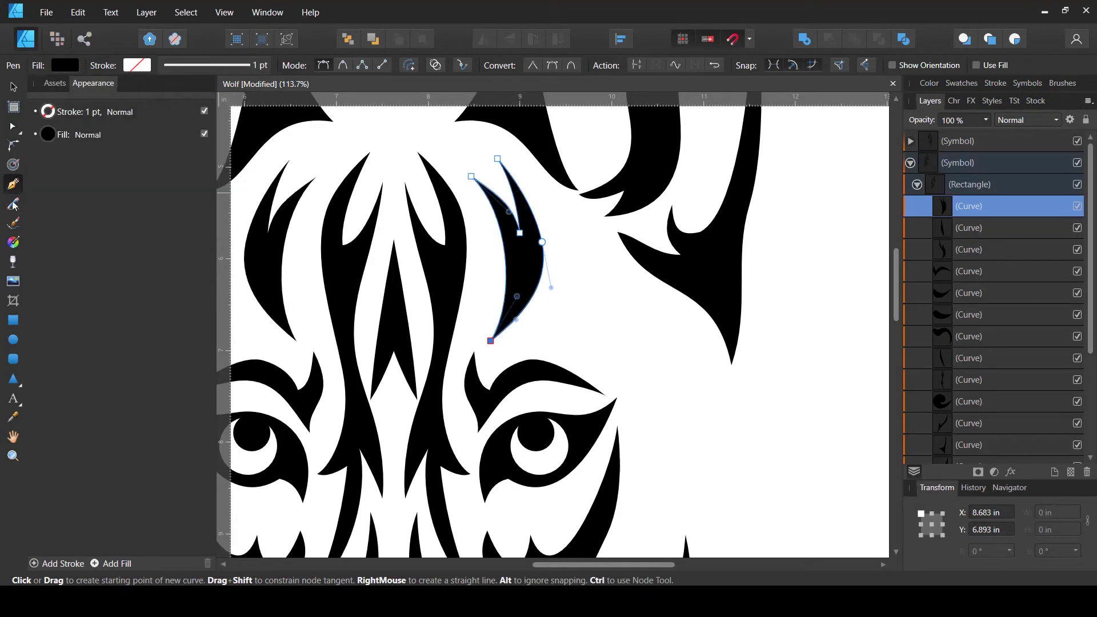
Draw a closed fur shape from about X 9.46 in, Y 5.53 in below the ear down the outer cheek, with jagged tips on its outer edge
left_click_drag(569, 229, 582, 260)
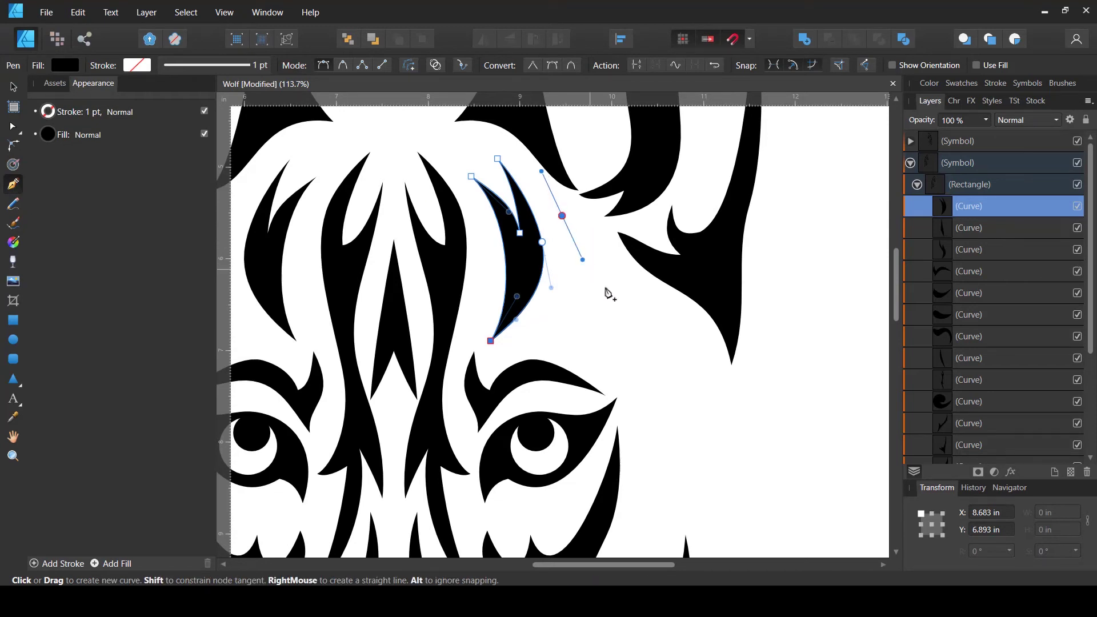
left_click_drag(684, 319, 715, 361)
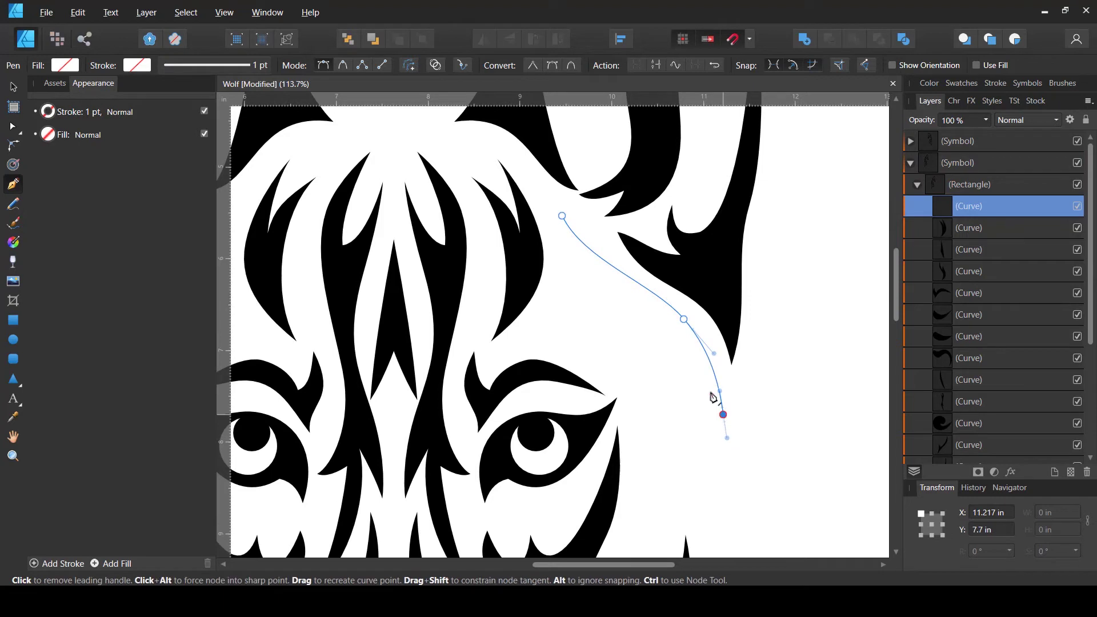
left_click_drag(713, 459, 666, 310)
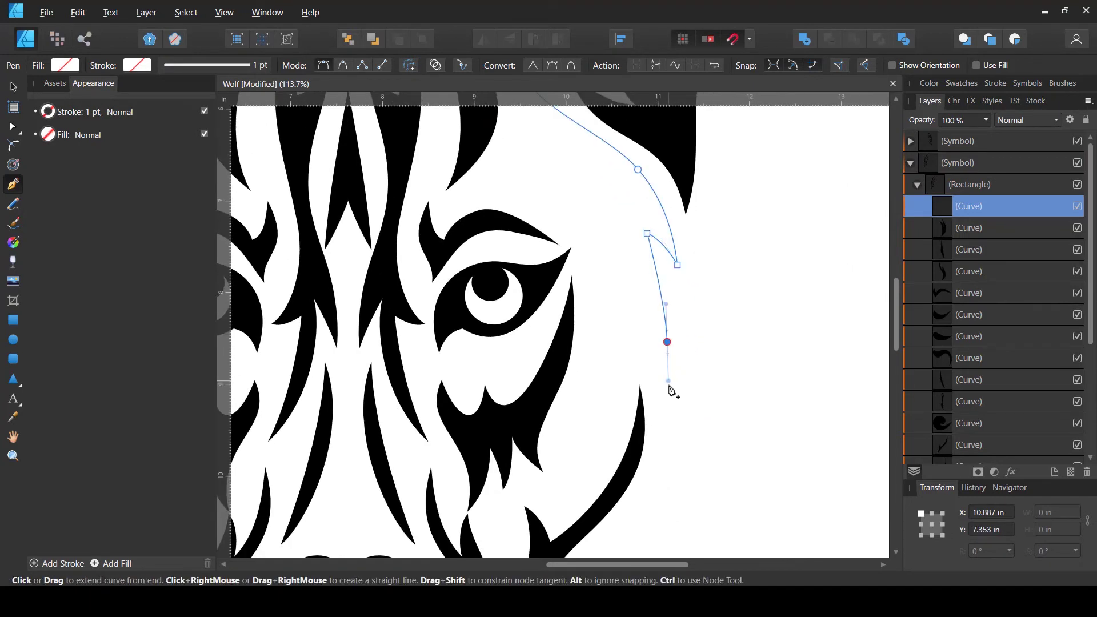
left_click(641, 302)
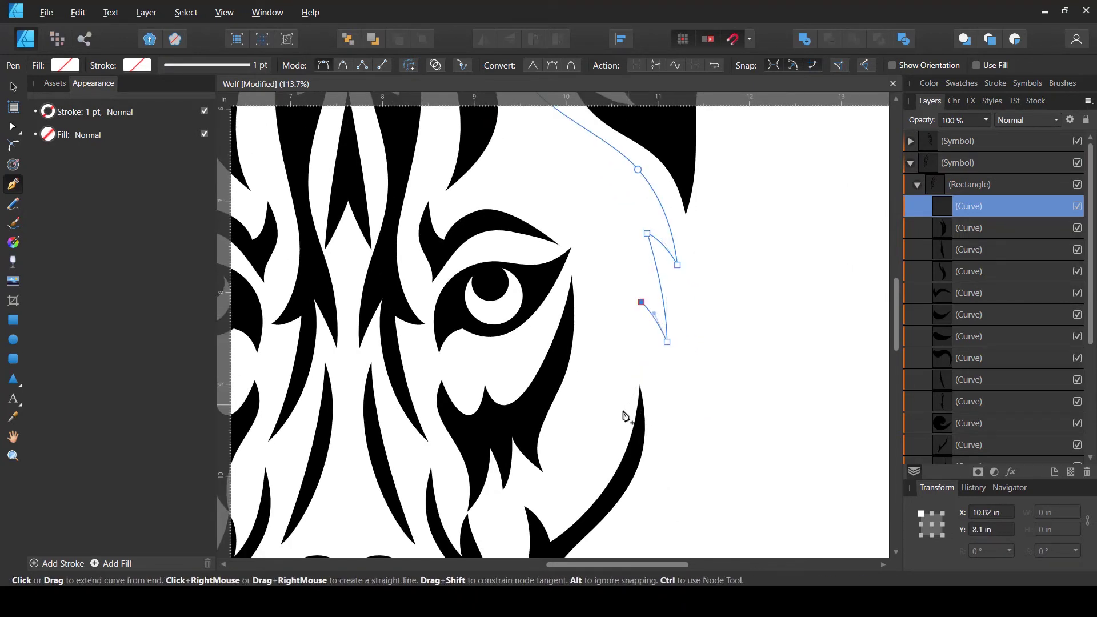
left_click_drag(603, 441, 613, 401)
left_click_drag(606, 235, 581, 176)
left_click_drag(562, 158, 622, 291)
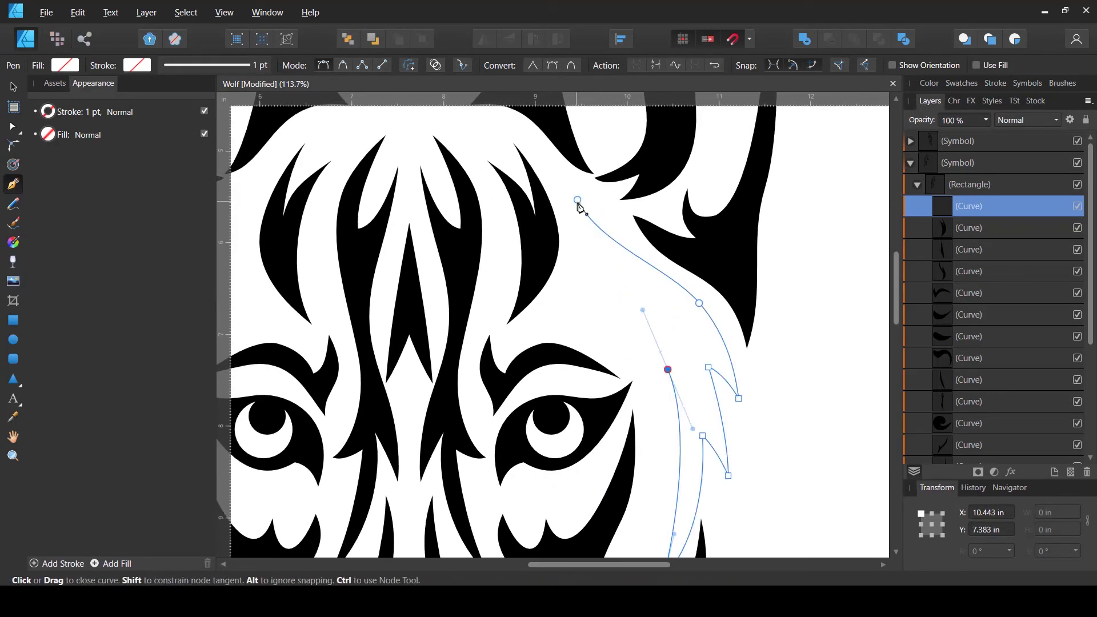
left_click(577, 201)
Fill the outer cheek fur shape with black
key("a")
scroll(608, 264, "down", 3)
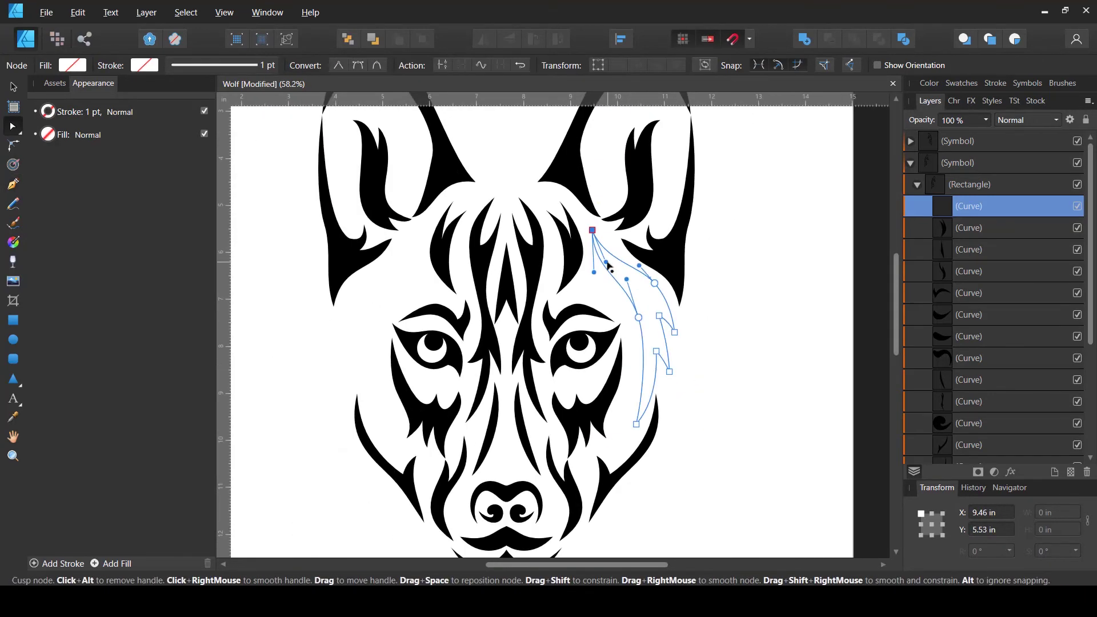
left_click(72, 65)
left_click(51, 112)
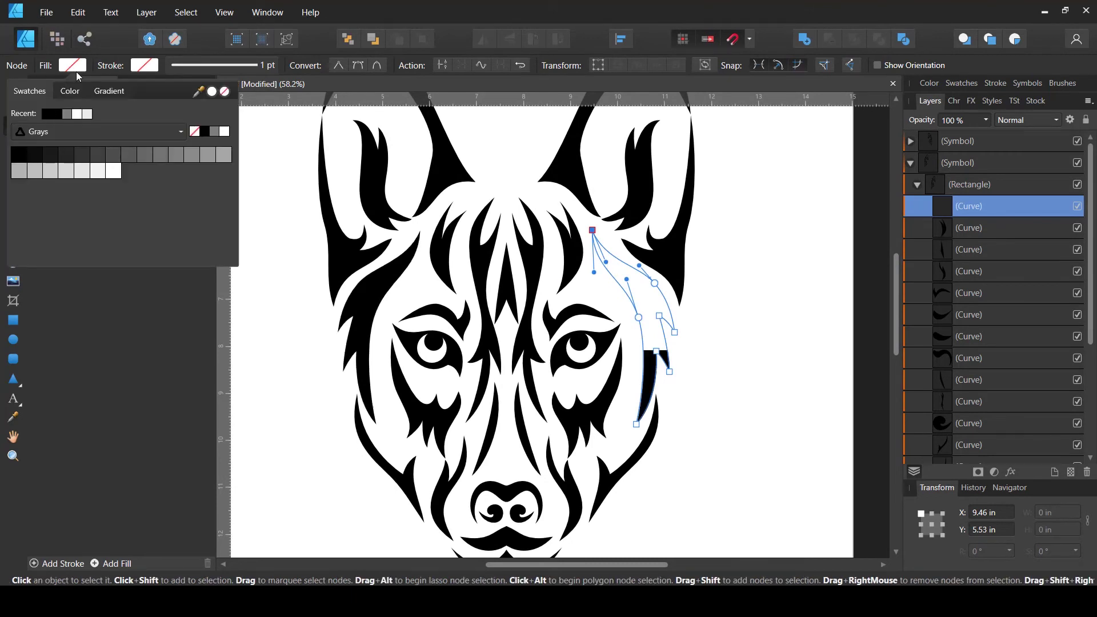
left_click(75, 66)
Move the cheek fur shape outward and down to X 10 in, Y 6.15 in, and shift its top tip node to X 9.883 in, Y 6 in
key("v")
left_click_drag(646, 336, 606, 252)
left_click_drag(607, 253, 633, 284)
scroll(635, 284, "down", 5)
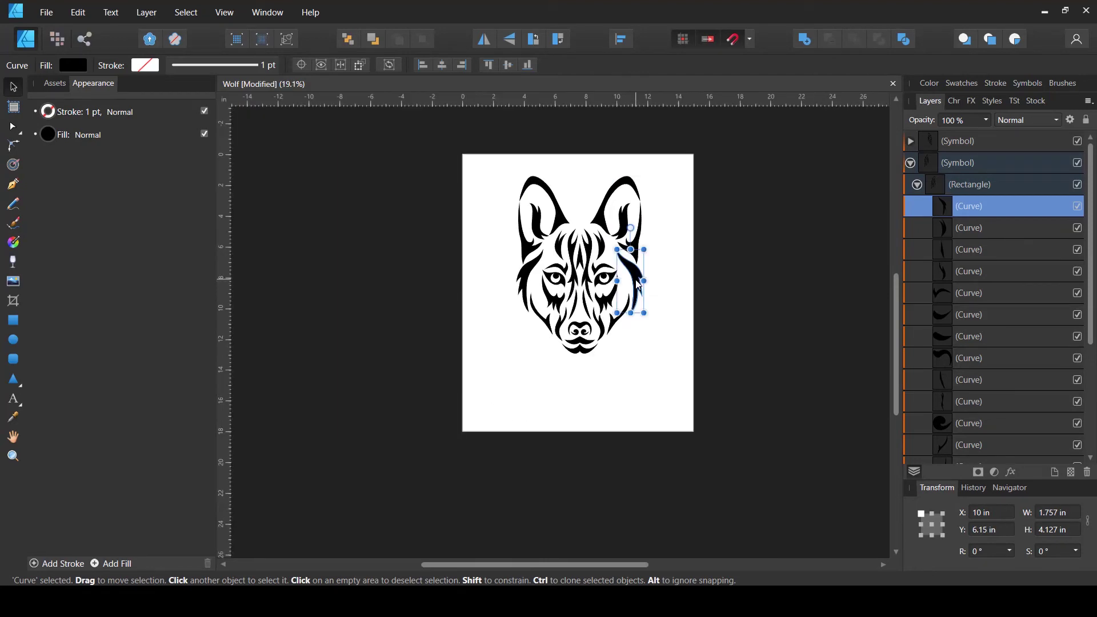
scroll(634, 269, "up", 4)
key("a")
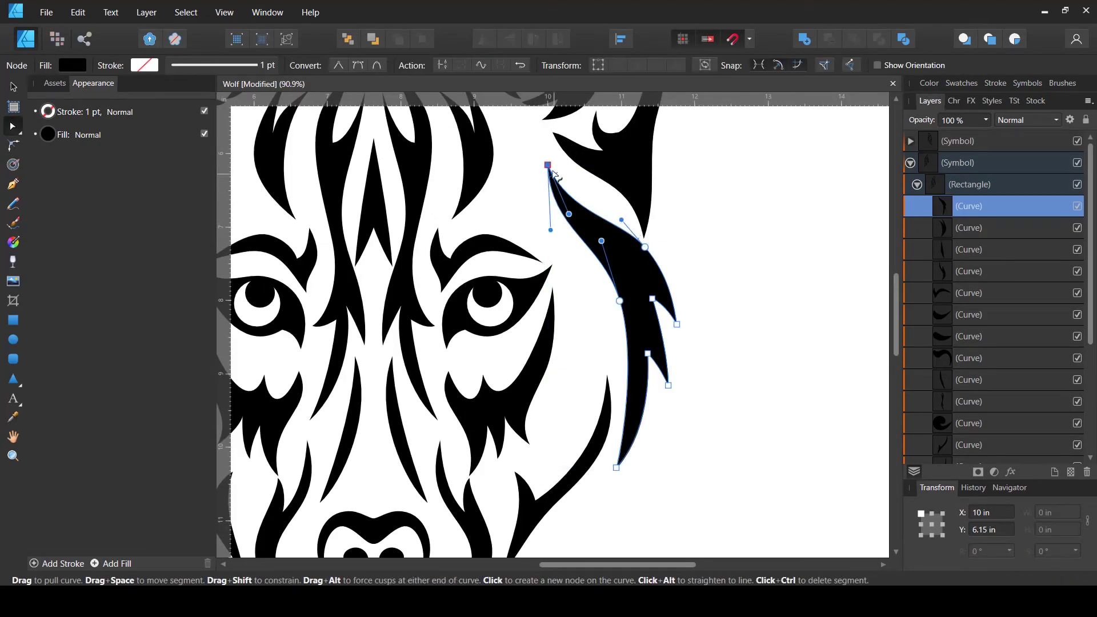
left_click_drag(547, 165, 540, 153)
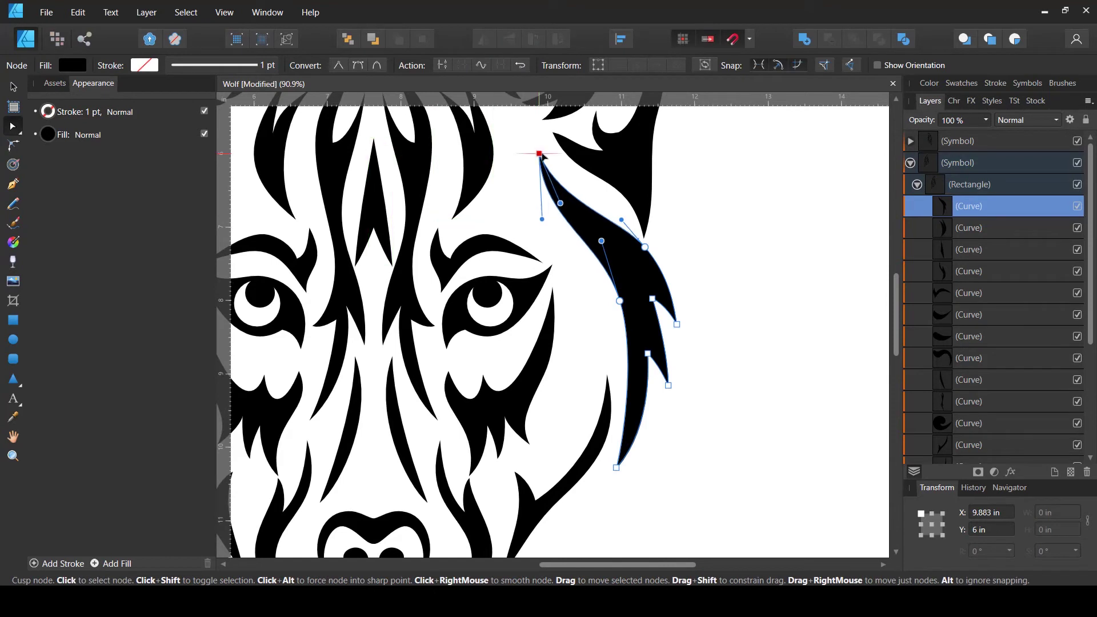
Move the lower tip of the ear's outer base shape to X 11.5 in, Y 7.347 in and adjust the curve along its lower edge
left_click(640, 198)
left_click_drag(652, 248, 667, 260)
left_click_drag(577, 188, 564, 211)
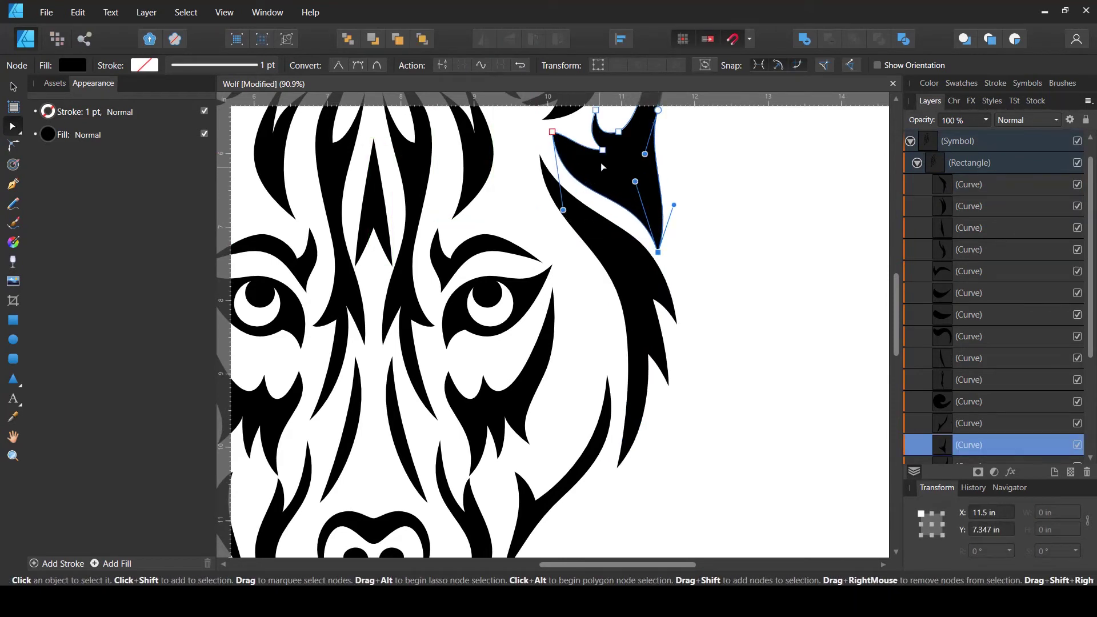
Move the ear base shape's inner notch node to X 10.71 in, Y 6.083 in and its lower tip to X 11.5 in, Y 7.317 in
left_click_drag(603, 149, 599, 159)
scroll(657, 194, "down", 6)
scroll(660, 194, "up", 5)
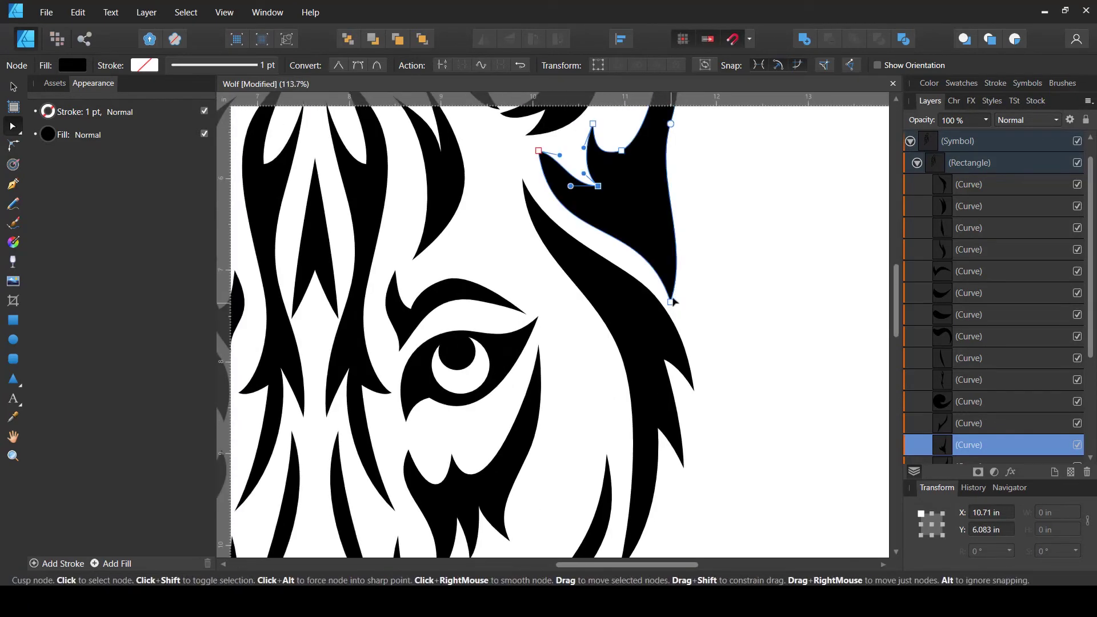
left_click_drag(672, 302, 663, 426)
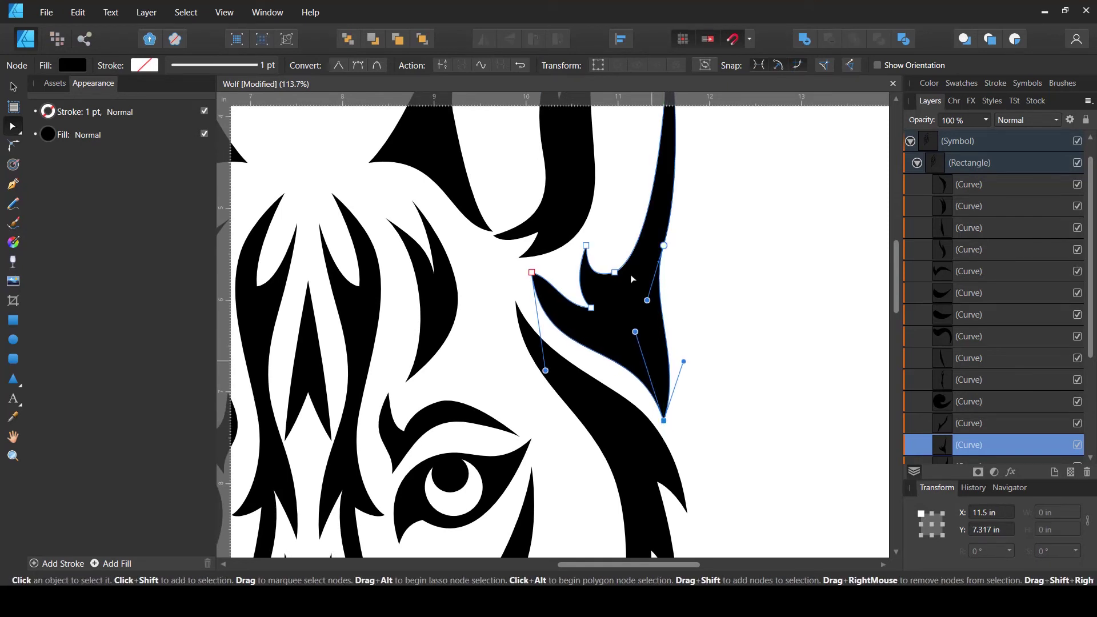
Move the ear base shape's small barb tip to X 10.607 in, Y 5.46 in and adjust the upper handle at its inner tip
left_click(586, 246)
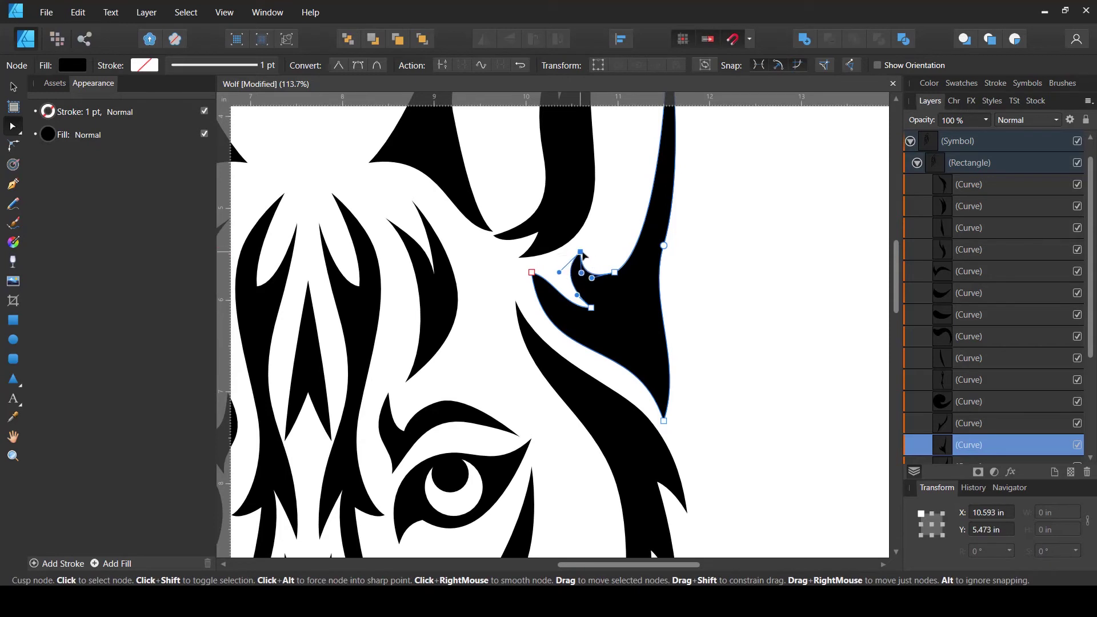
left_click_drag(583, 255, 584, 254)
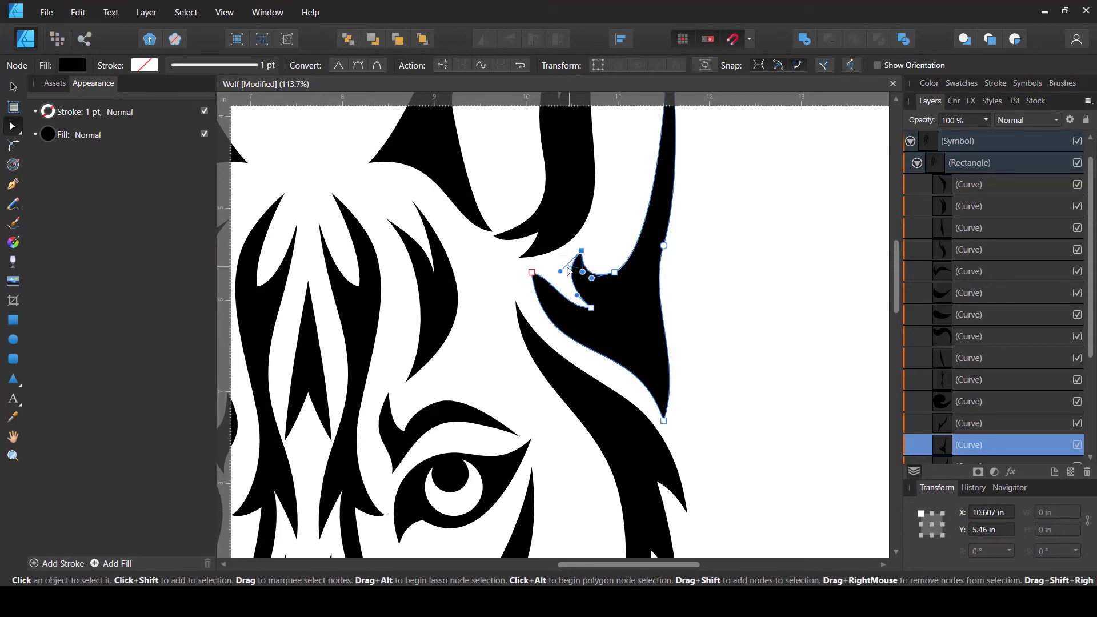
left_click(532, 273)
left_click_drag(552, 277, 547, 290)
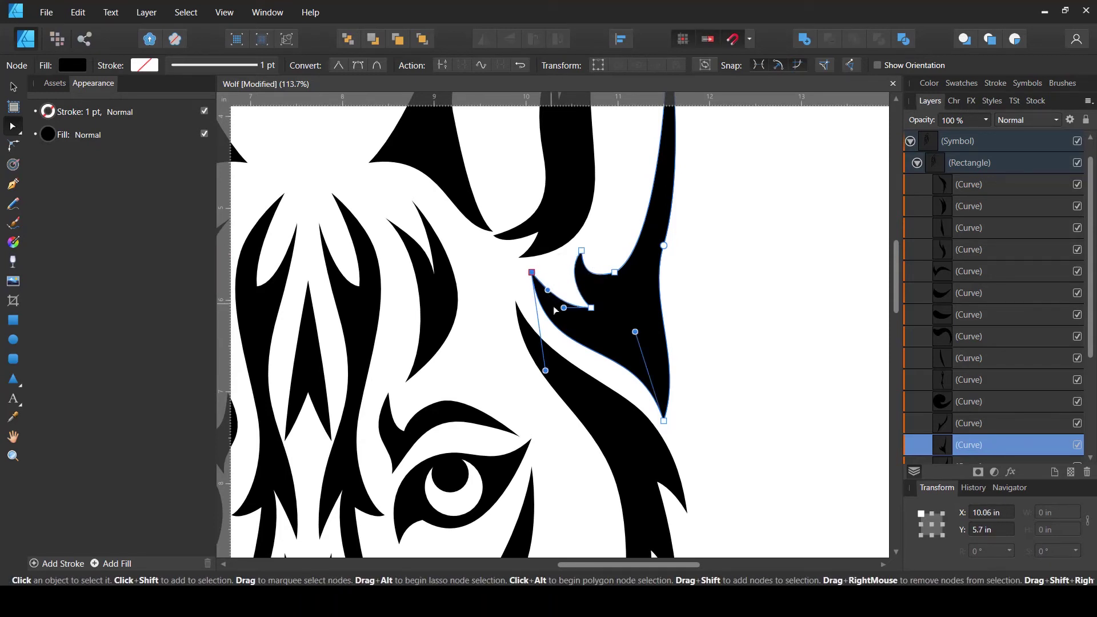
Move the smooth node on the ear base shape's outer edge to X 11.61 in, Y 5.21 in
scroll(573, 308, "down", 10)
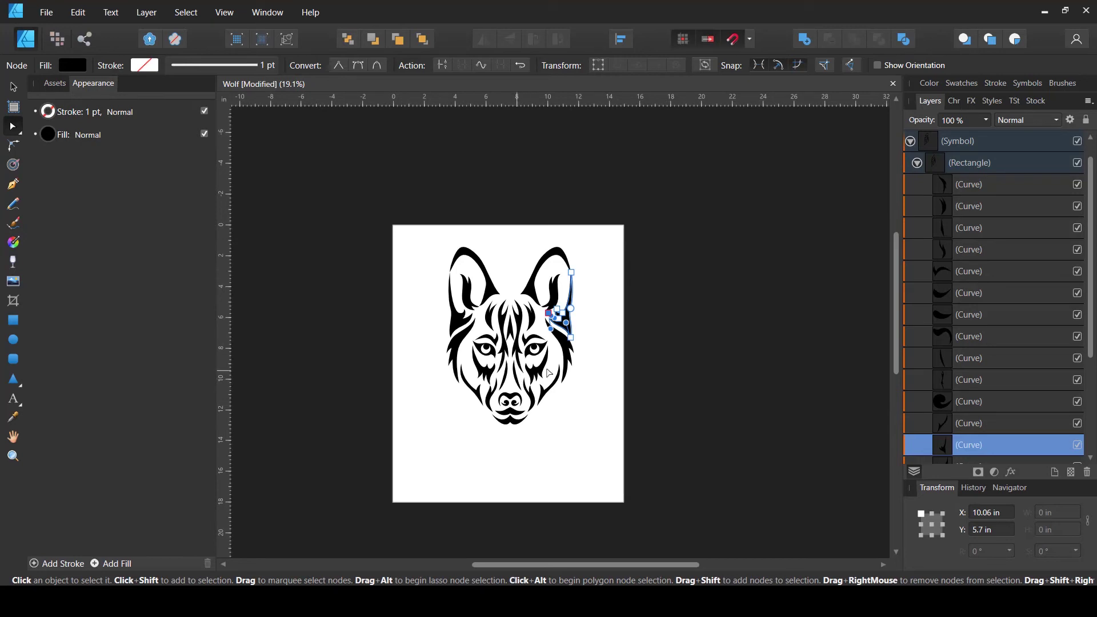
scroll(558, 348, "up", 5)
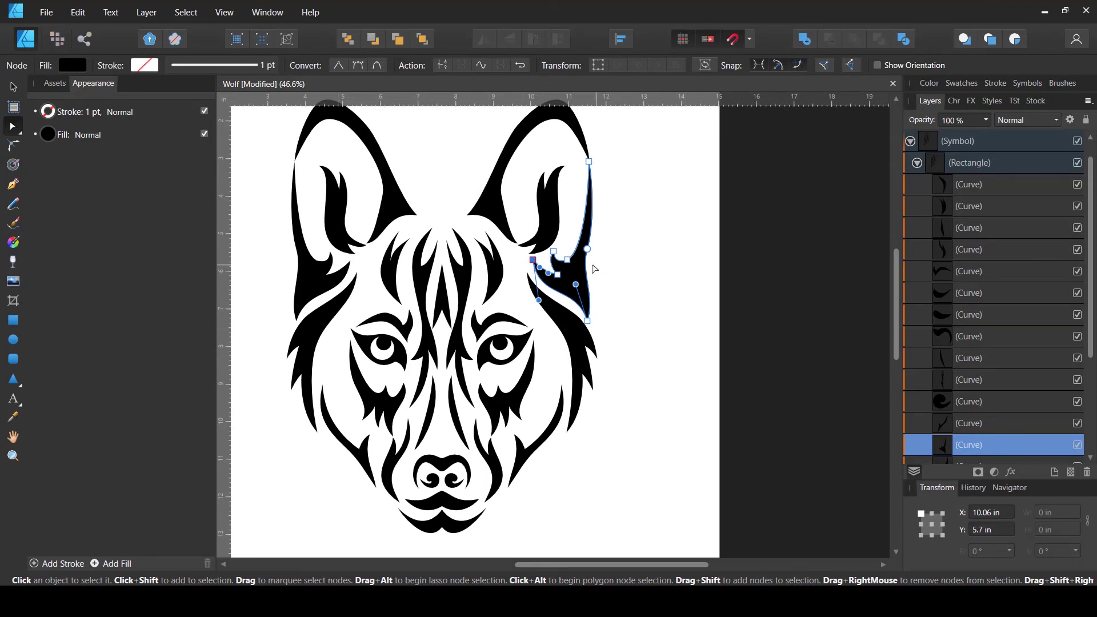
scroll(594, 268, "up", 4)
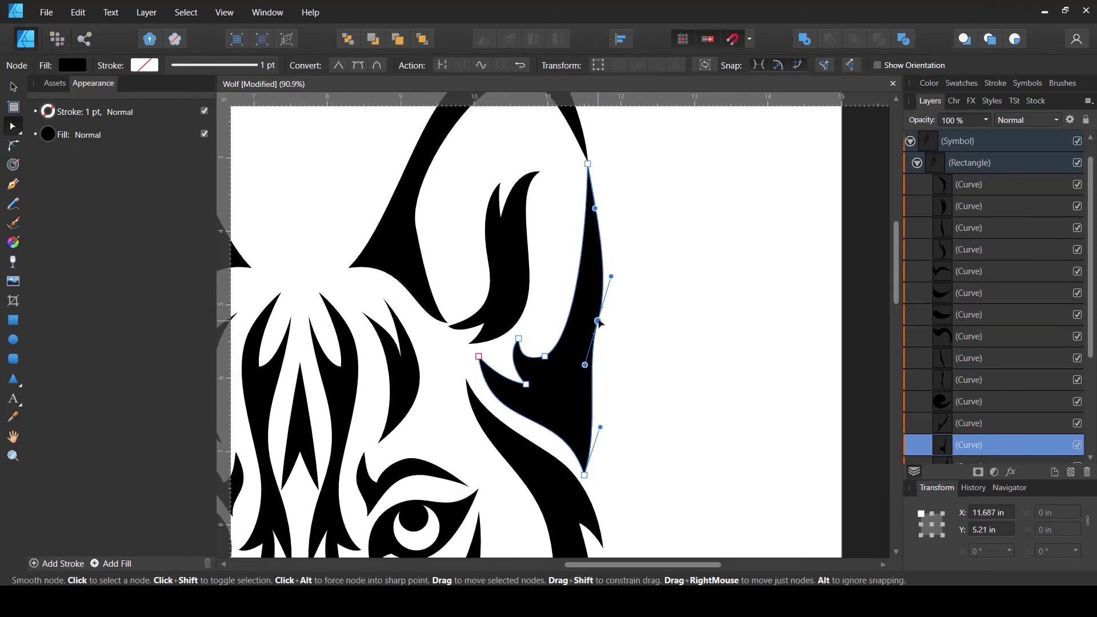
scroll(651, 259, "down", 10)
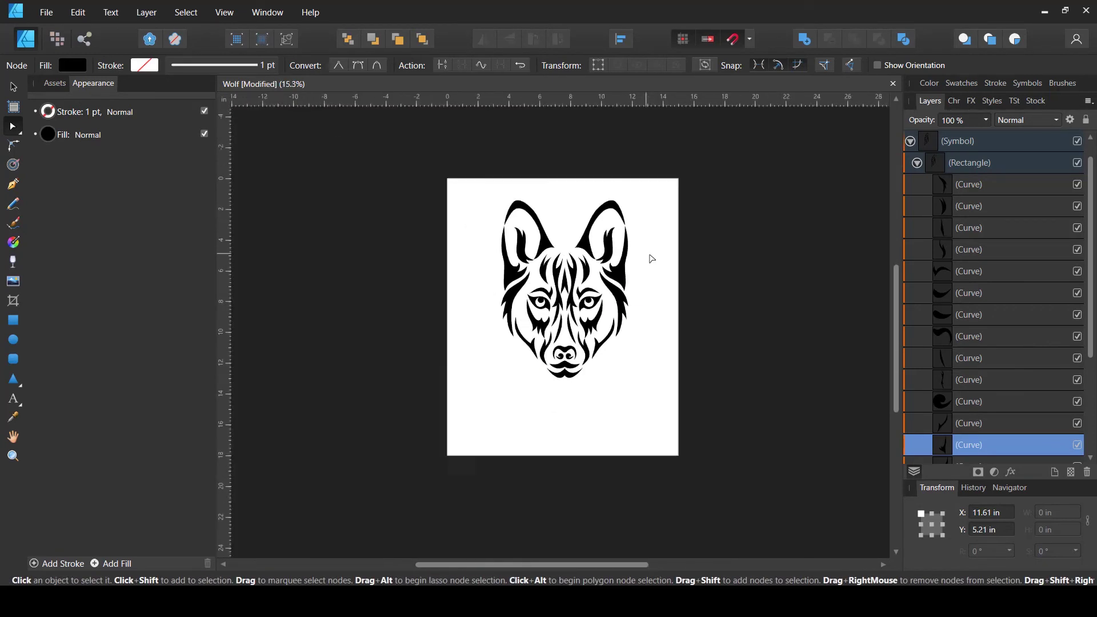
Draw a closed, crescent-shaped fur curve with two outer barbs on the cheek, between the dark eye marking and the outer cheek fur
left_click(972, 346)
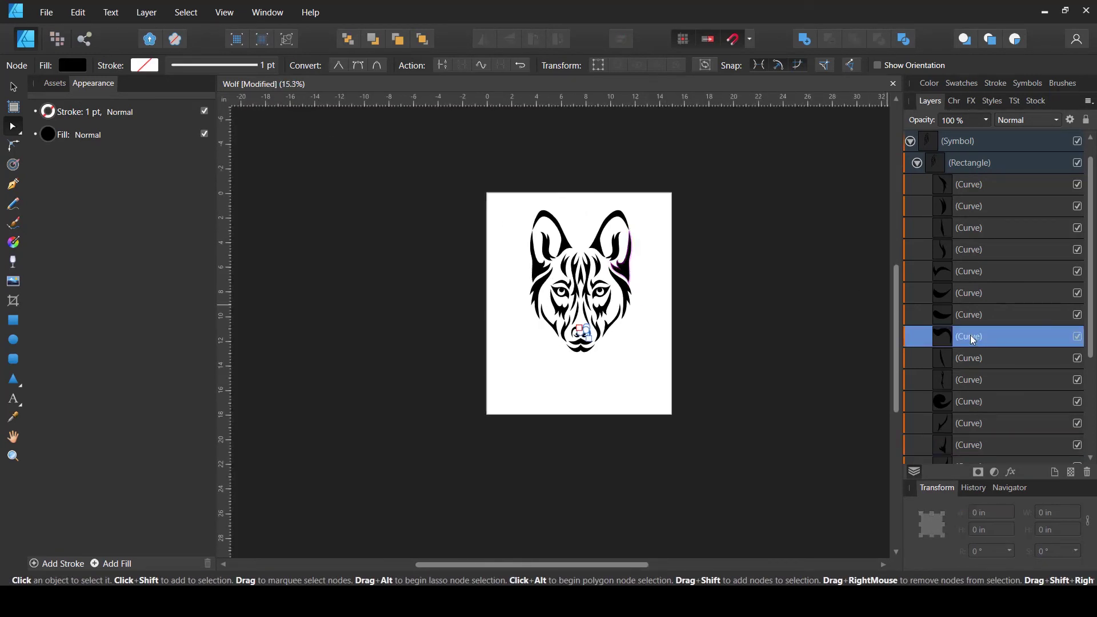
left_click(998, 389)
scroll(635, 314, "up", 4)
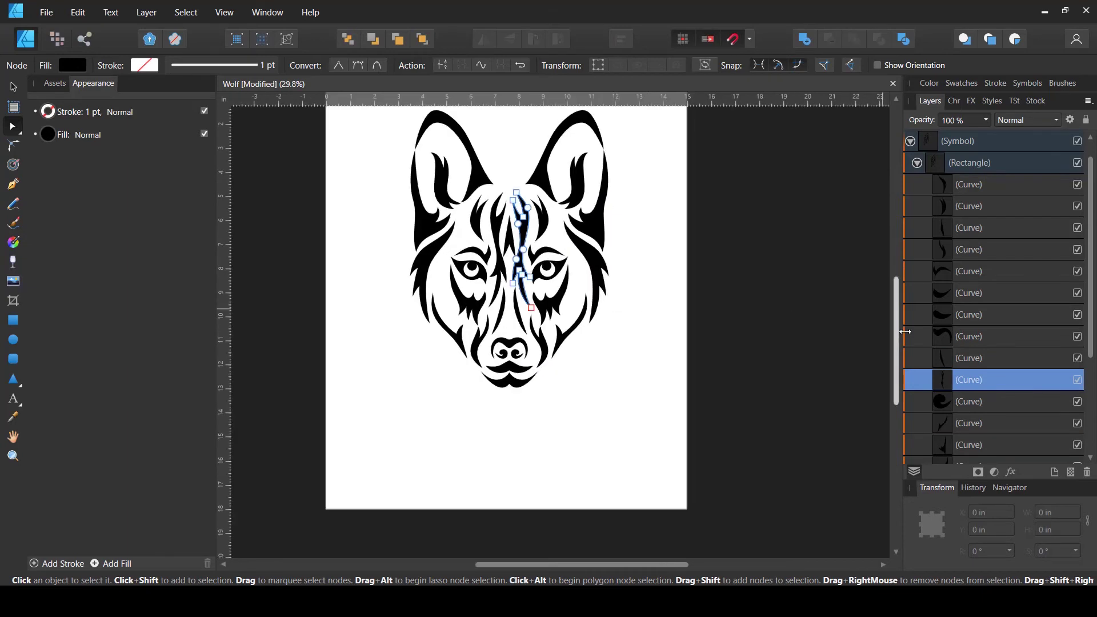
left_click(993, 403)
scroll(574, 313, "up", 1)
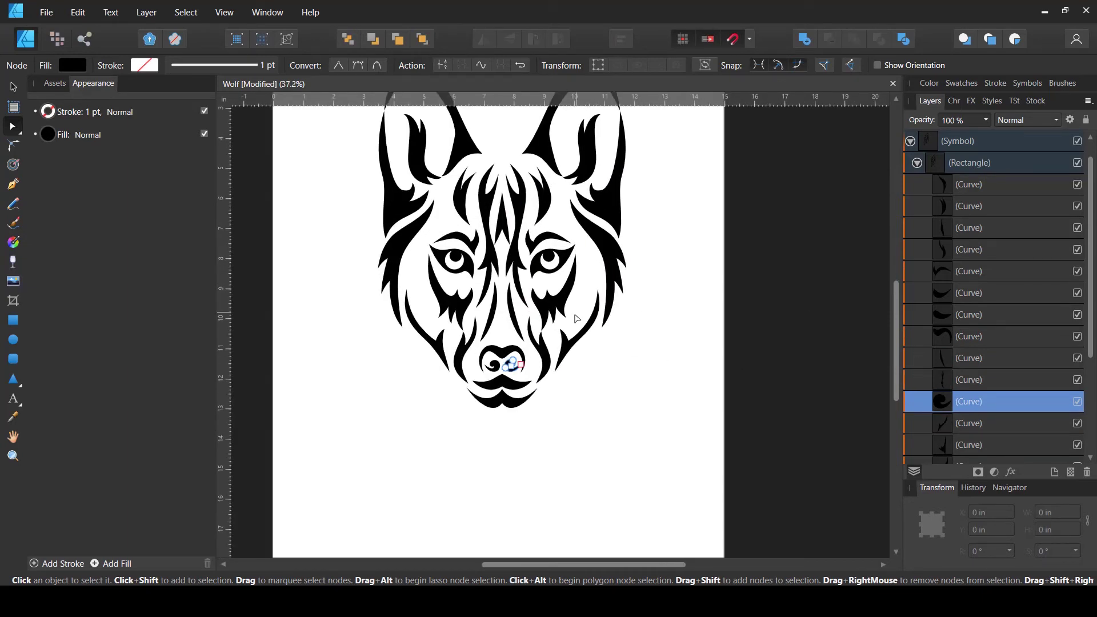
scroll(590, 294, "up", 5)
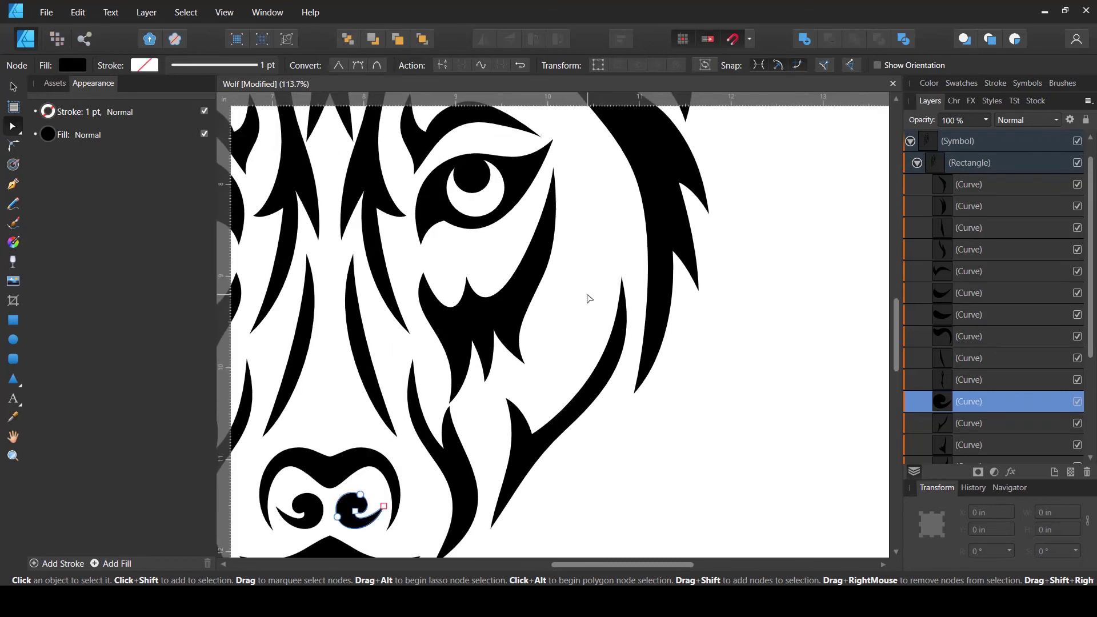
left_click(13, 184)
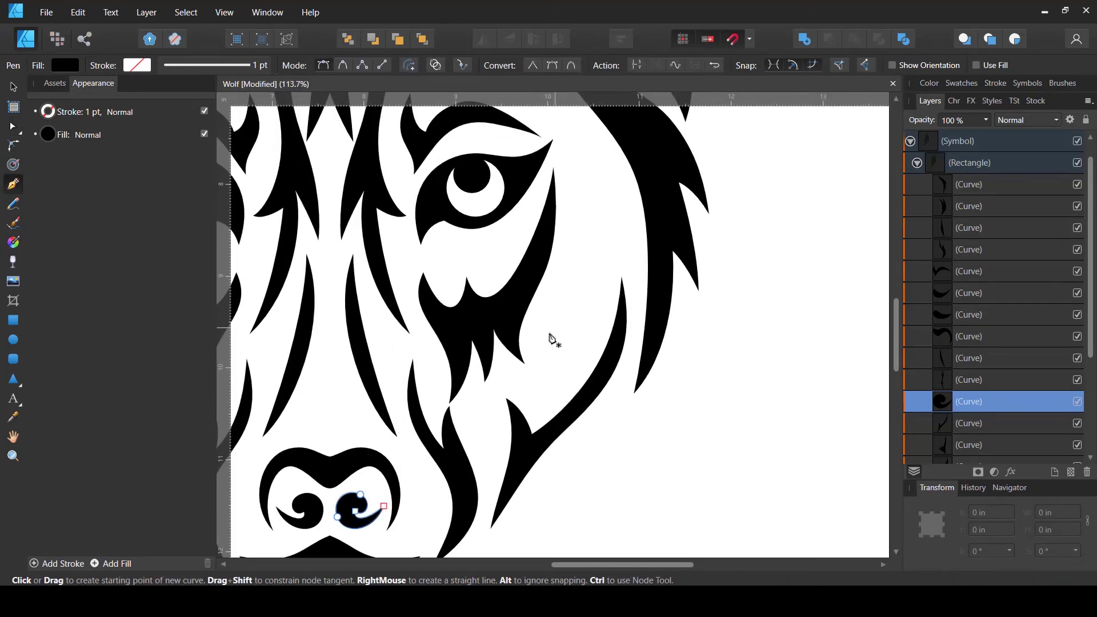
left_click_drag(585, 333, 588, 325)
scroll(582, 384, "up", 2)
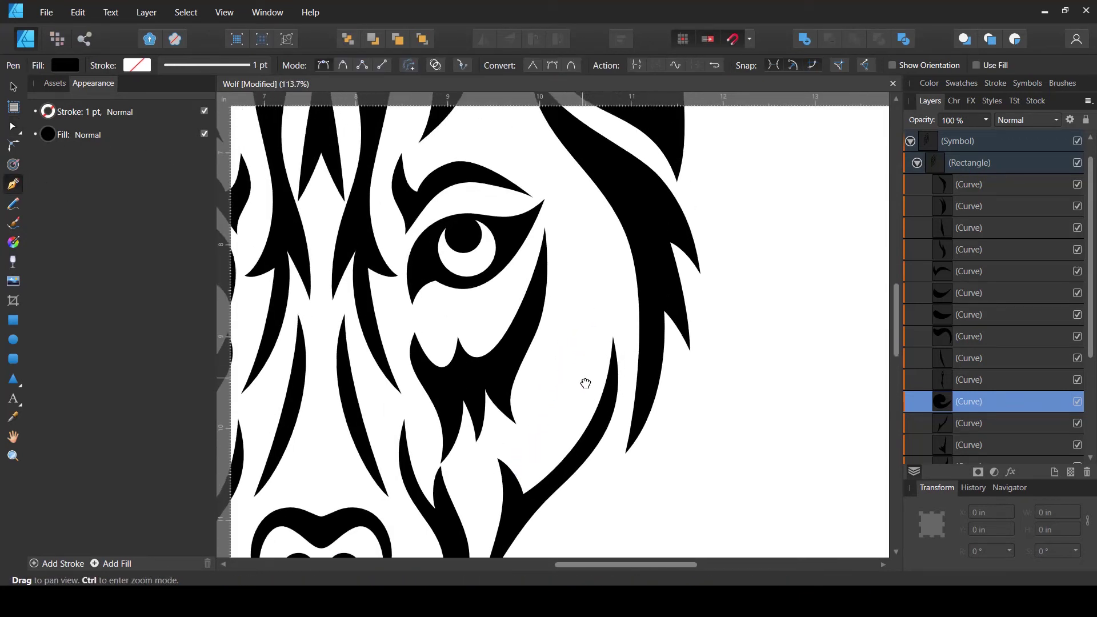
left_click_drag(520, 146, 479, 114)
left_click(543, 215)
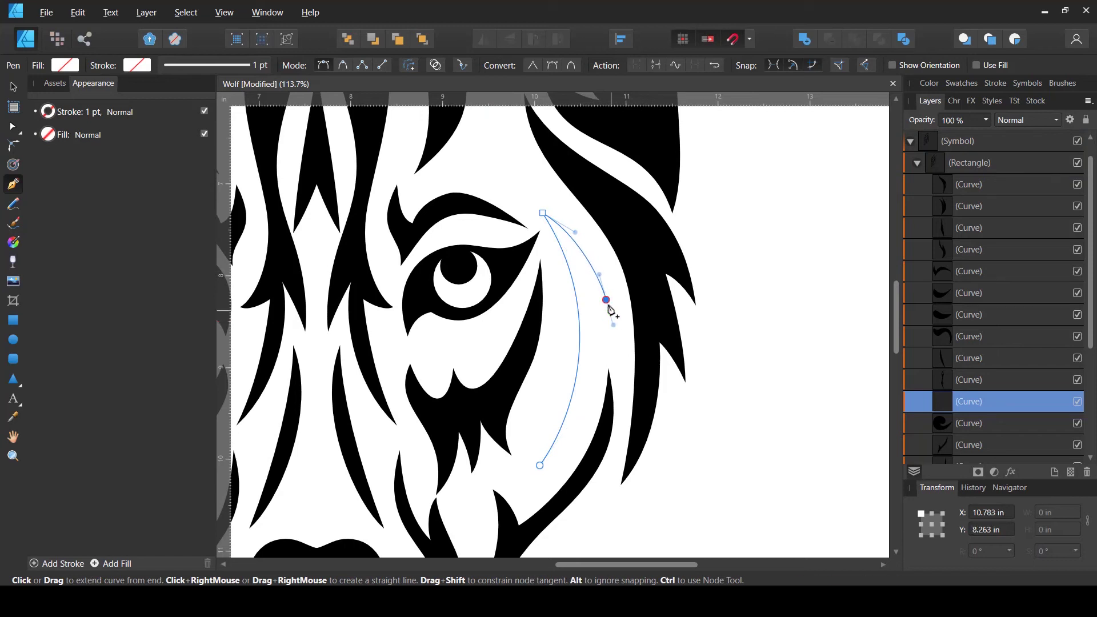
left_click(605, 299)
left_click(592, 292)
left_click_drag(596, 388, 588, 424)
left_click(595, 388)
left_click(586, 364)
left_click(539, 465)
Move the new cheek curve's lower tip to X 9.843 in, Y 10.14 in and its upper tip to X 10.084 in, Y 7.228 in
key("a")
left_click_drag(540, 465, 519, 472)
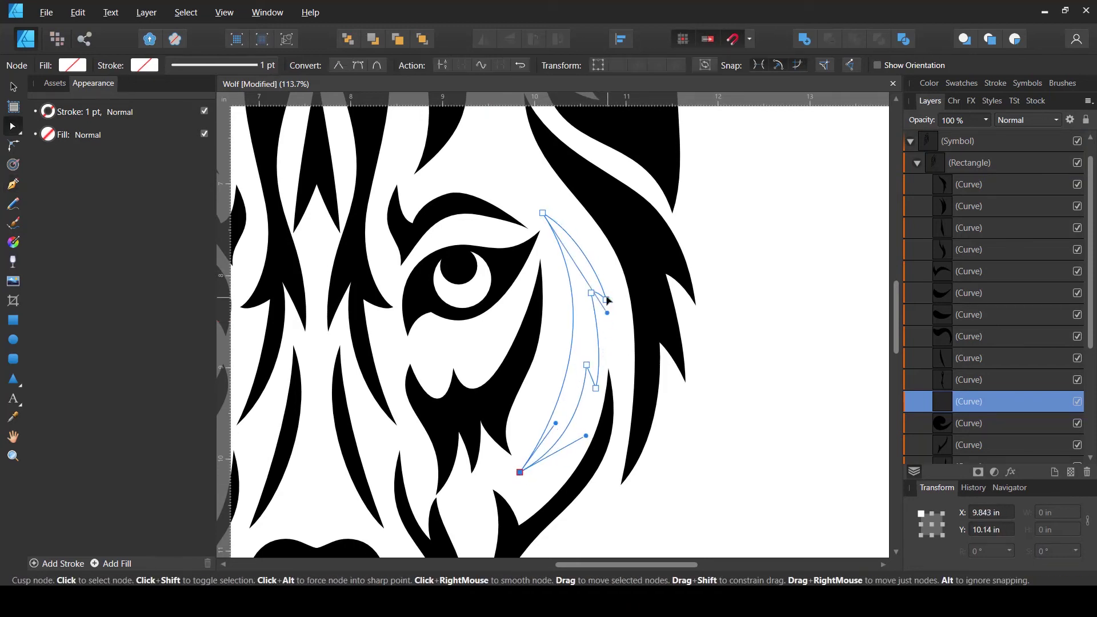
mouse_move(605, 299)
left_mouse_down()
mouse_move(613, 315)
mouse_move(590, 291)
left_mouse_up()
left_click_drag(543, 213, 542, 205)
Fill the new cheek curve with black and deselect it
left_click(72, 66)
left_click(69, 101)
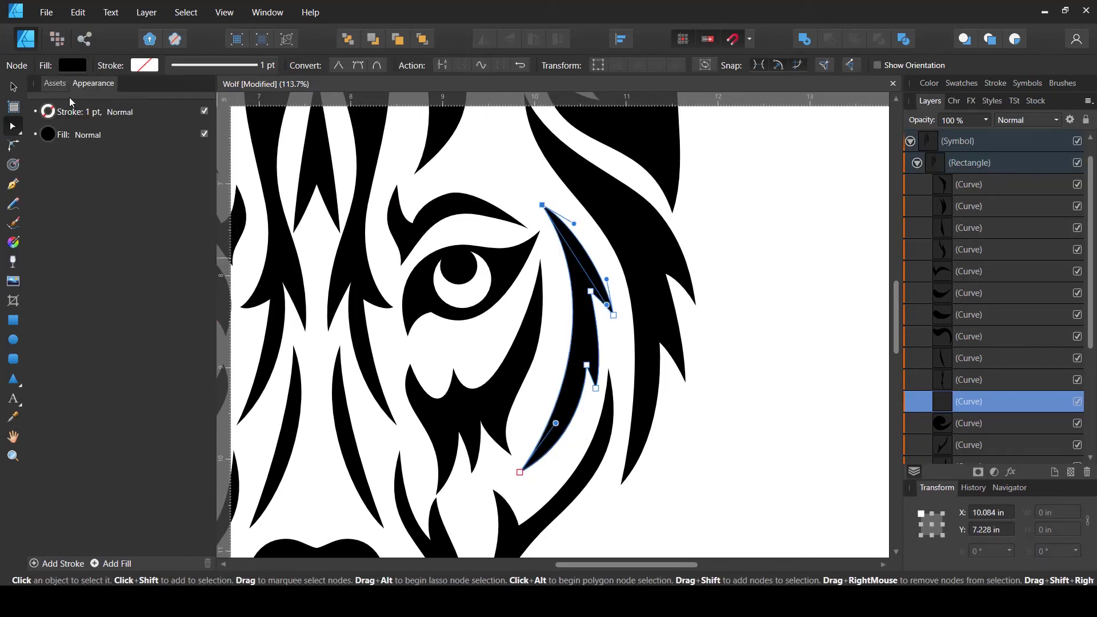
scroll(764, 414, "down", 8)
left_click_drag(754, 466, 610, 411)
key("v")
left_click(642, 404)
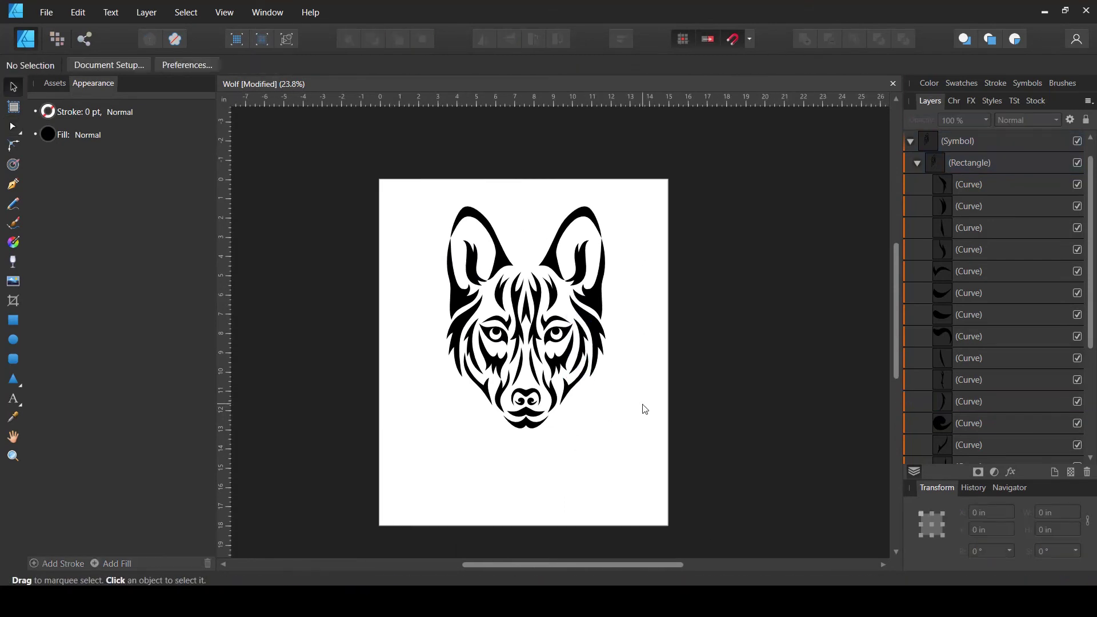
Select the nose outline, nostril and upper lip curves together and move them up to Y 10.685 in
scroll(645, 409, "down", 2)
scroll(601, 418, "up", 3)
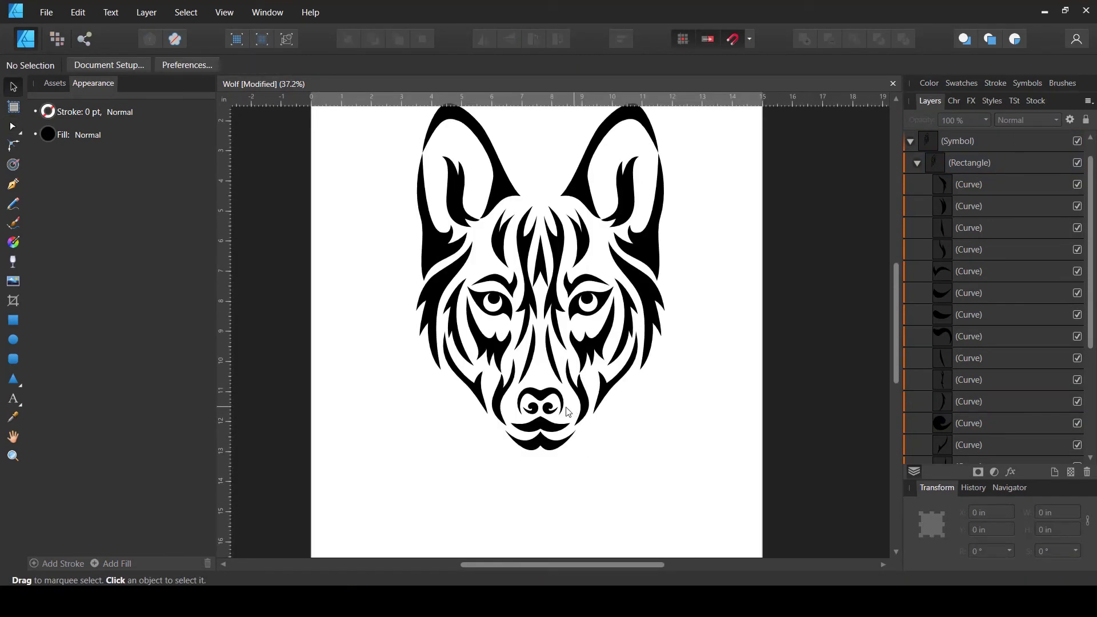
left_click(957, 313)
scroll(540, 417, "up", 6)
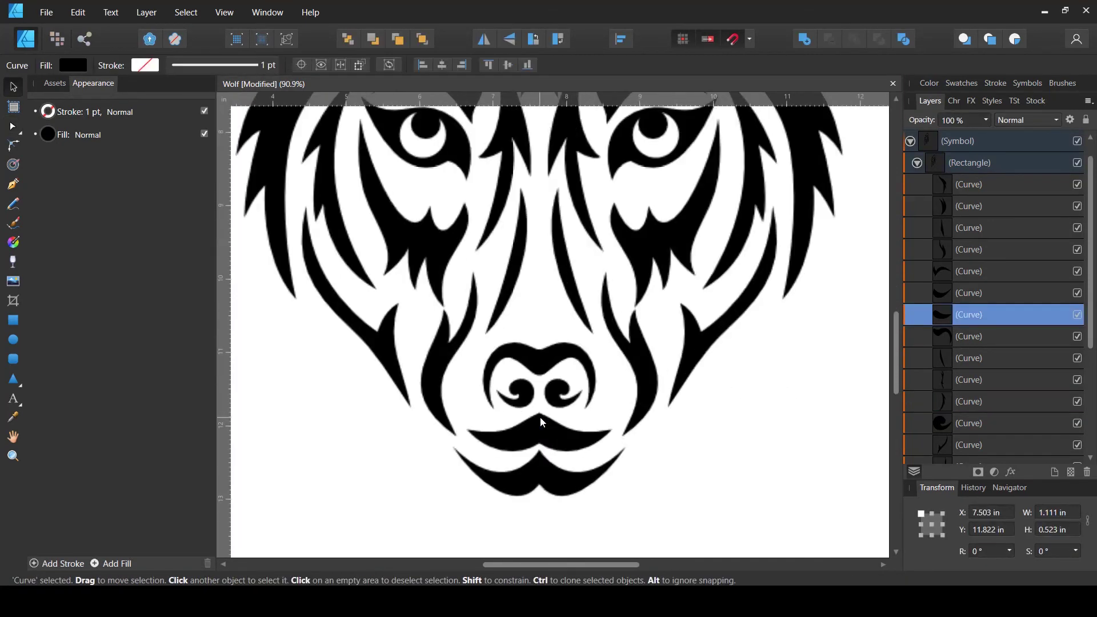
left_click(561, 276)
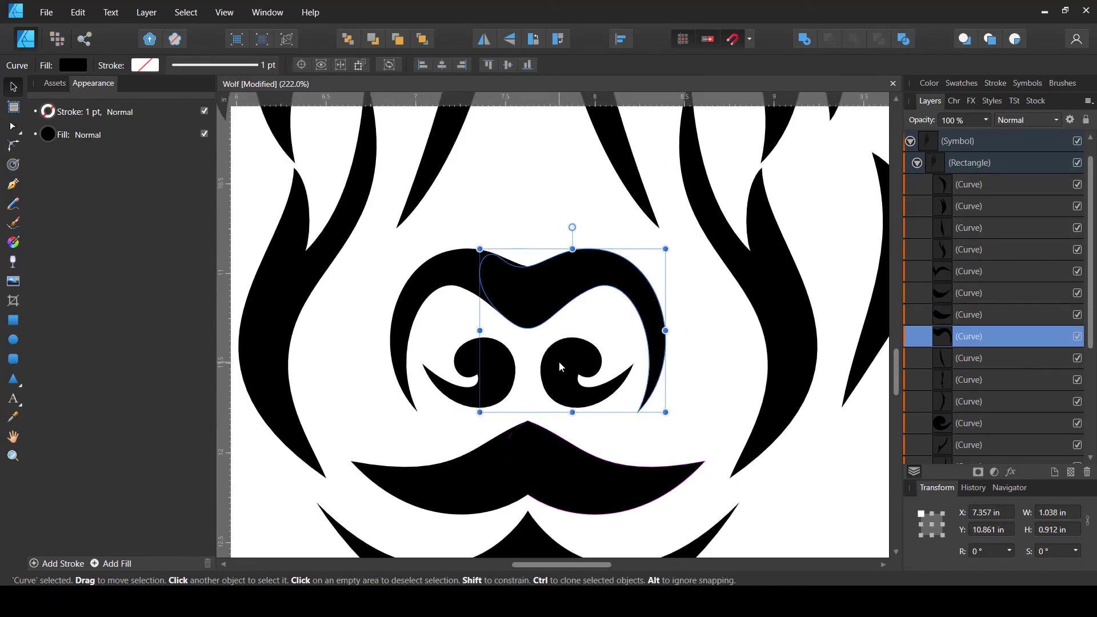
left_click(559, 379, "shift")
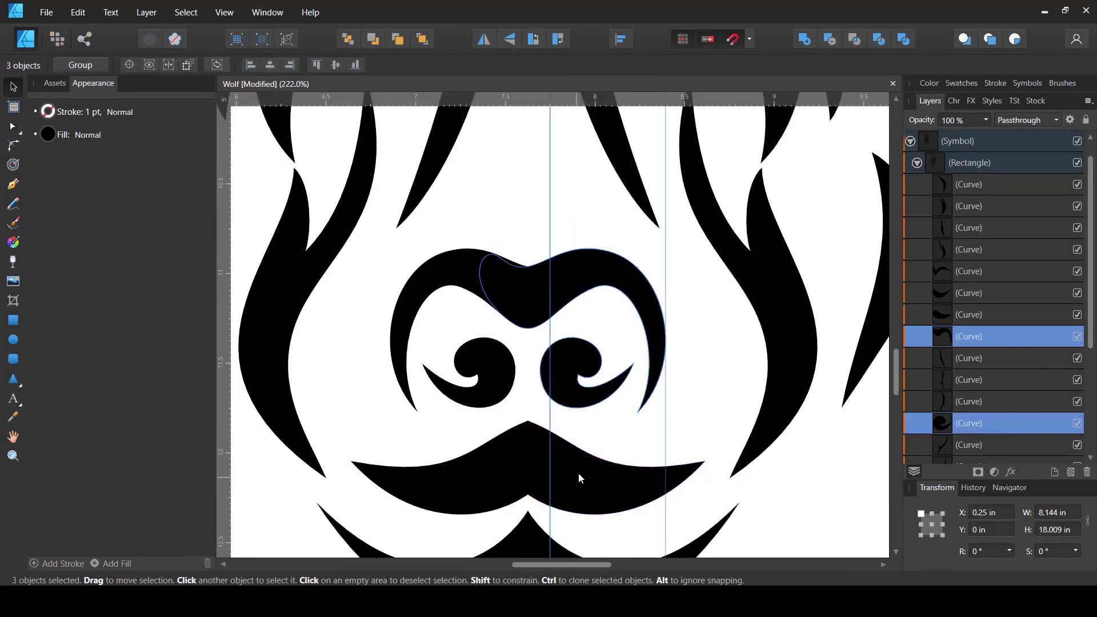
left_click(582, 338, "shift")
left_click(567, 375, "shift")
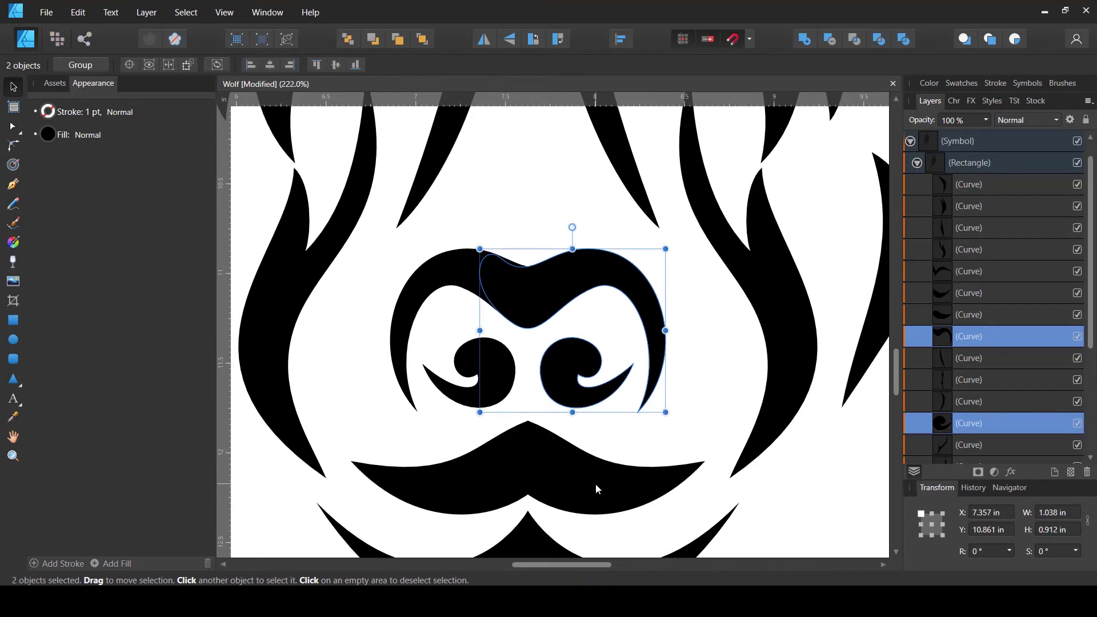
left_click(595, 484, "shift")
left_click_drag(611, 494, 607, 460)
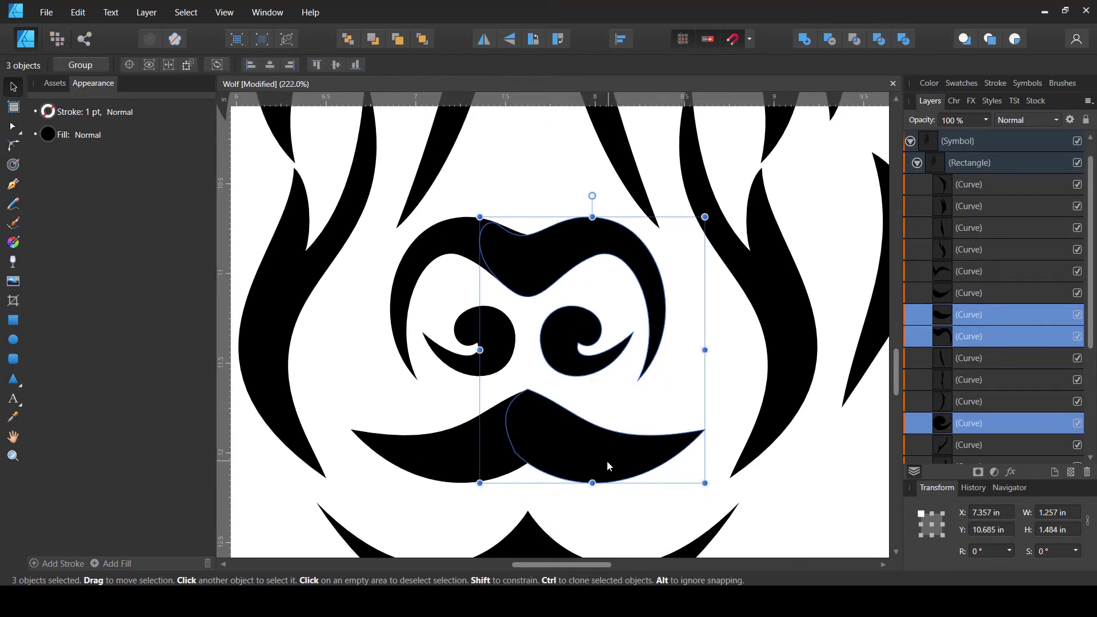
Move the lower lip curve up to Y 12.162 in, closer to the upper lip
scroll(607, 459, "down", 5)
scroll(602, 460, "up", 2)
scroll(596, 483, "up", 1)
left_click(595, 520)
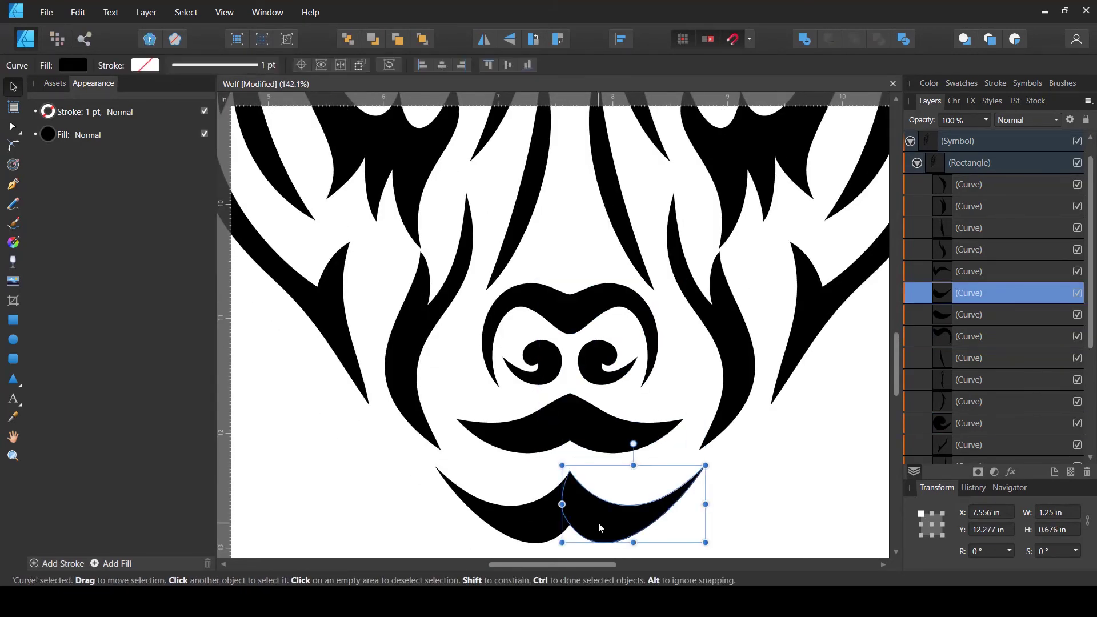
left_click_drag(598, 523, 599, 509)
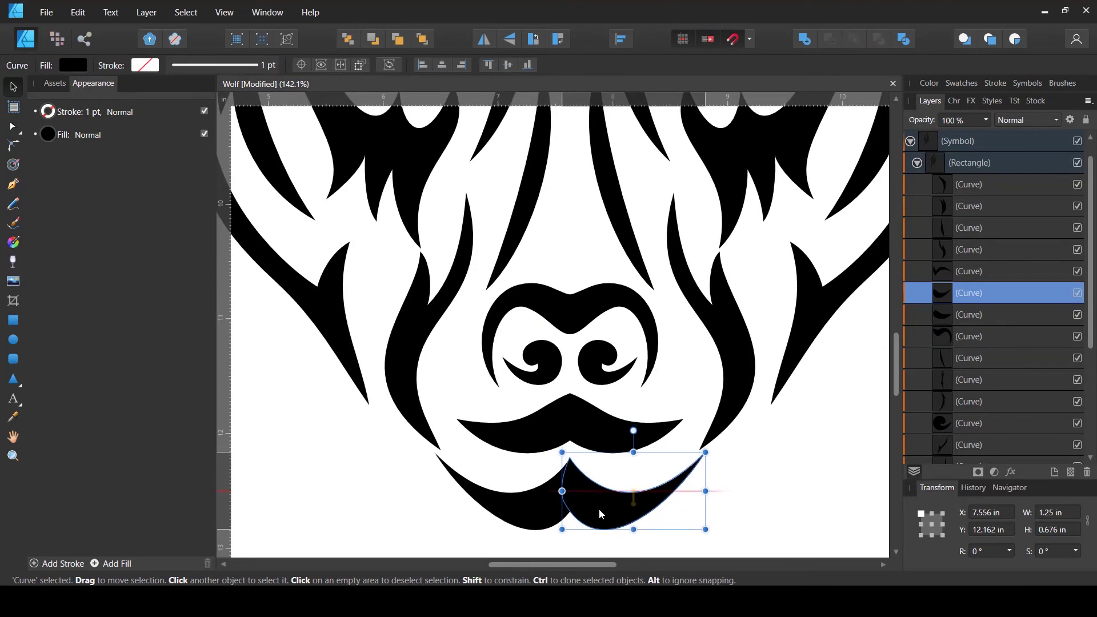
Scale the upper lip curve to 0.997 in wide by 0.47 in high and slightly adjust its outline at node level
left_click(602, 424)
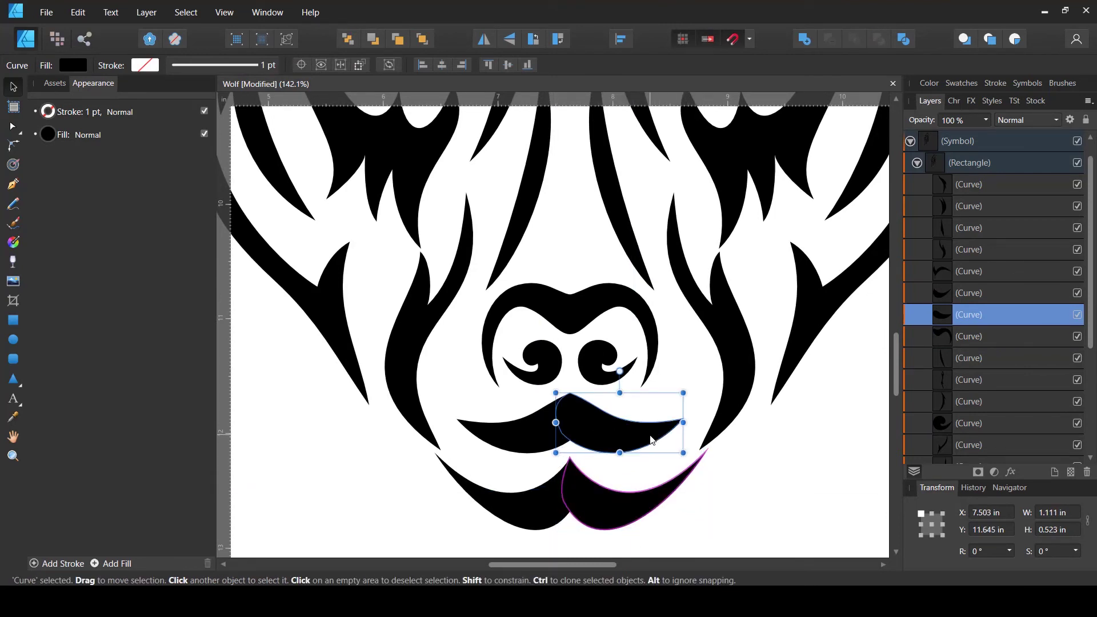
left_click_drag(681, 422, 670, 422)
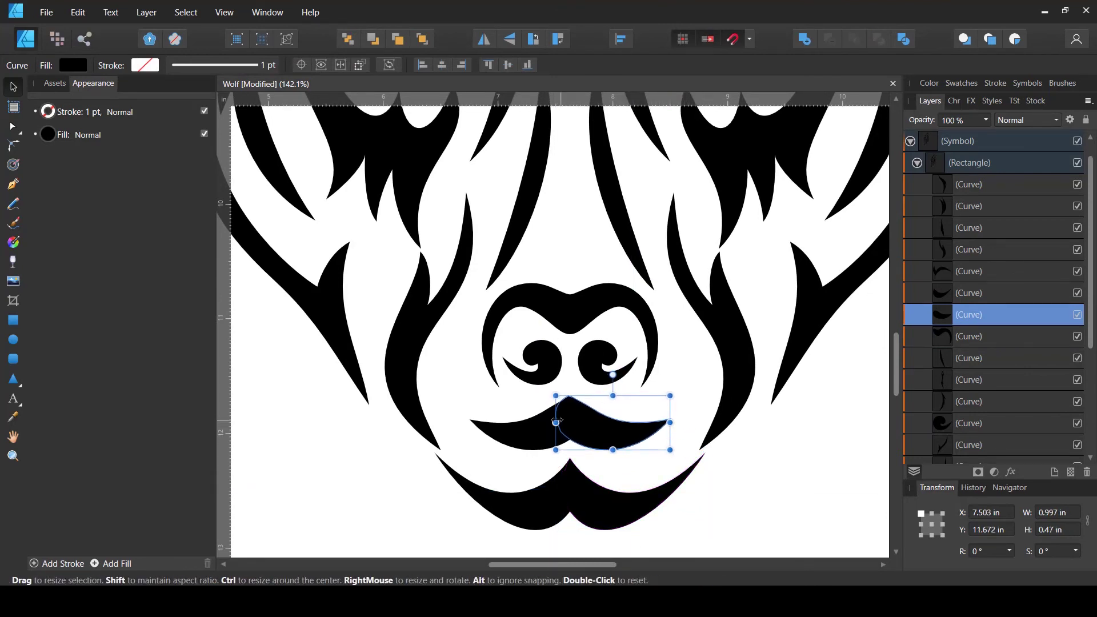
scroll(558, 415, "up", 7)
key("a")
left_click_drag(609, 327, 614, 328)
scroll(565, 394, "down", 15)
left_click(550, 438)
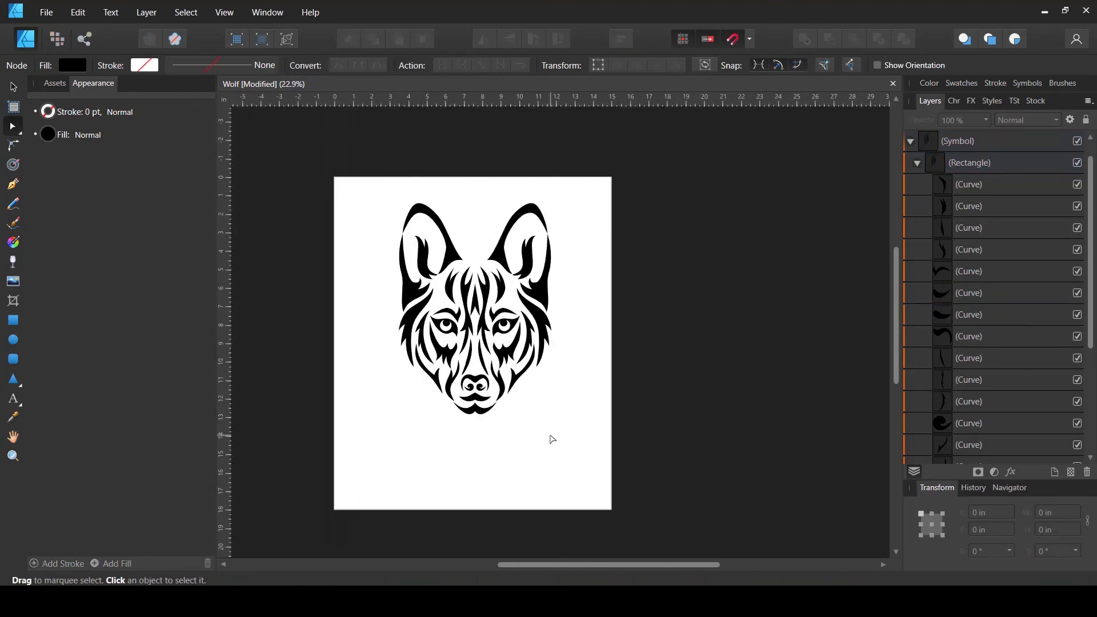
Draw a closed, spiky fur tuft with the Pen tool at the top of the forehead between the ears
scroll(554, 443, "down", 1)
scroll(537, 439, "up", 1)
left_click(976, 353)
scroll(480, 261, "up", 8)
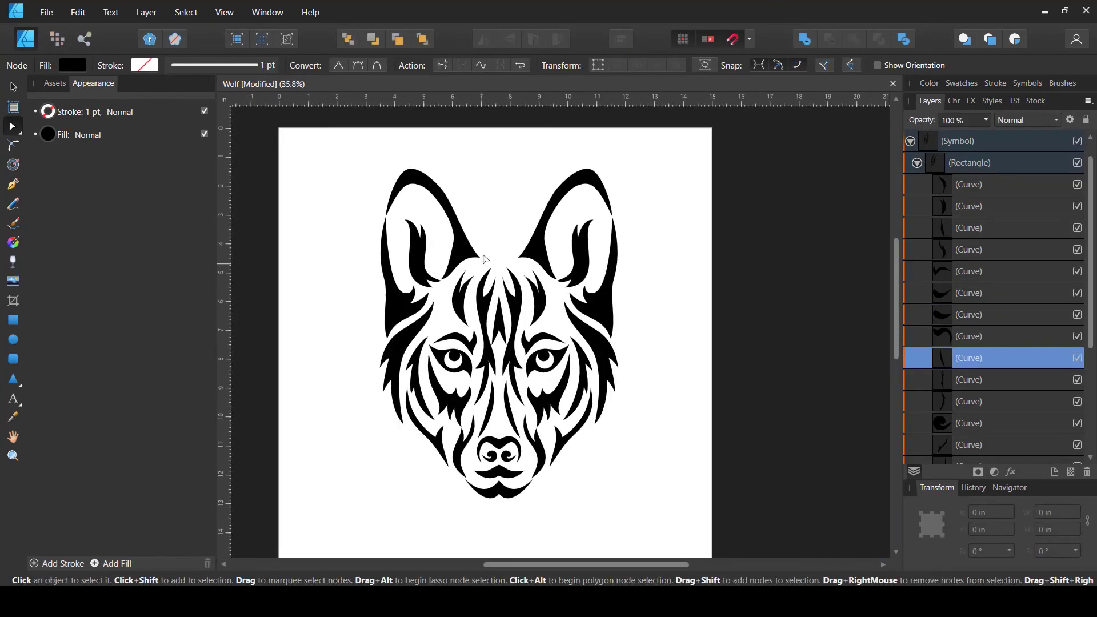
left_click(994, 280)
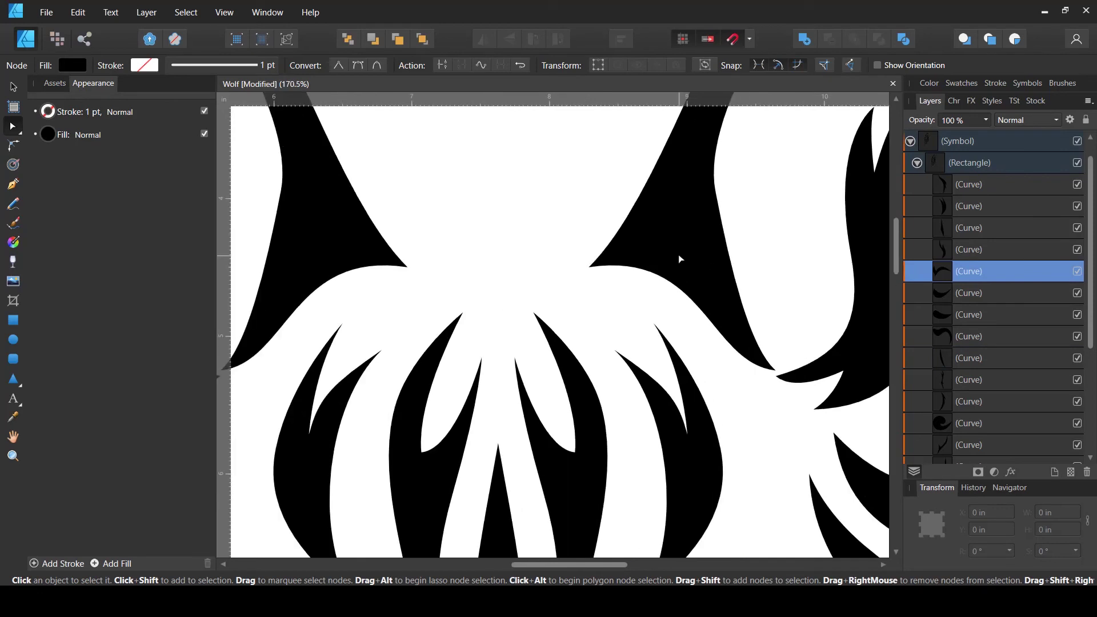
scroll(678, 255, "up", 1)
left_click(13, 184)
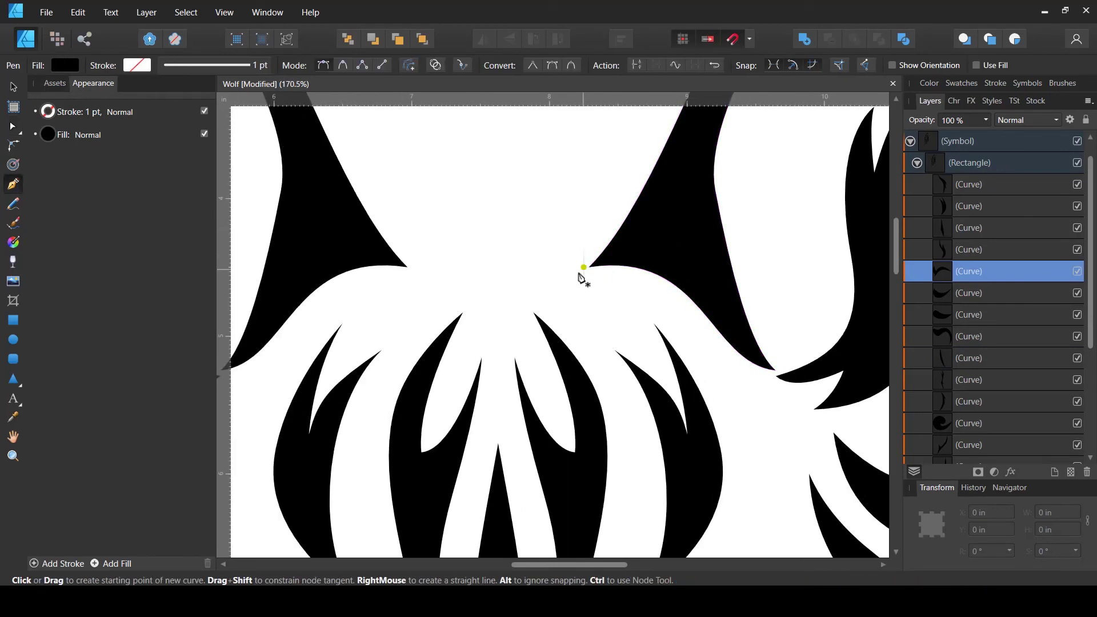
mouse_move(473, 259)
left_mouse_down()
mouse_move(490, 224)
mouse_move(504, 262)
mouse_move(611, 290)
left_mouse_up()
left_click(526, 216)
left_click(564, 225)
left_click_drag(616, 336, 614, 351)
left_click_drag(520, 284, 525, 324)
left_click_drag(474, 259, 520, 245)
left_click(583, 279)
Fill the forehead tuft with black and move its node inside the mirrored overlap to X 7.529 in, Y 4.5 in
left_click(72, 65)
left_click(19, 154)
left_click(95, 77)
key("v")
key("a")
left_click_drag(528, 309, 462, 240)
scroll(536, 291, "up", 5)
left_click_drag(371, 206, 381, 221)
scroll(379, 230, "down", 7)
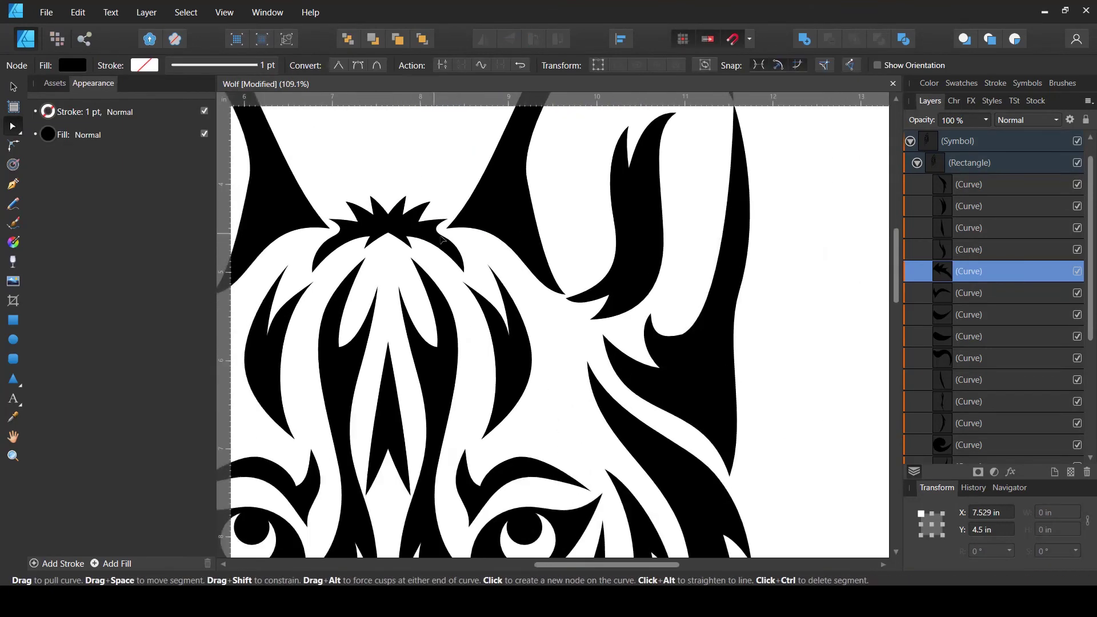
Curve the forehead tuft's upper spikes outward and reposition the smooth node on its outer edge
scroll(442, 240, "up", 4)
left_click_drag(655, 239, 675, 233)
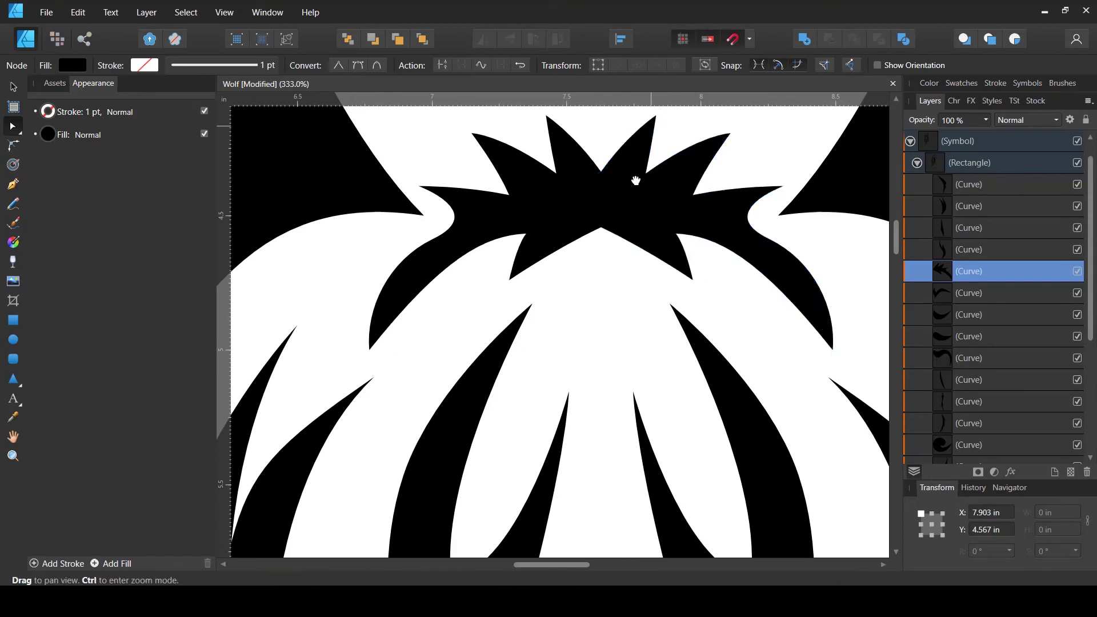
left_click_drag(634, 179, 571, 272)
left_click_drag(667, 225, 668, 254)
left_click_drag(592, 208, 529, 229)
left_click_drag(707, 332, 721, 343)
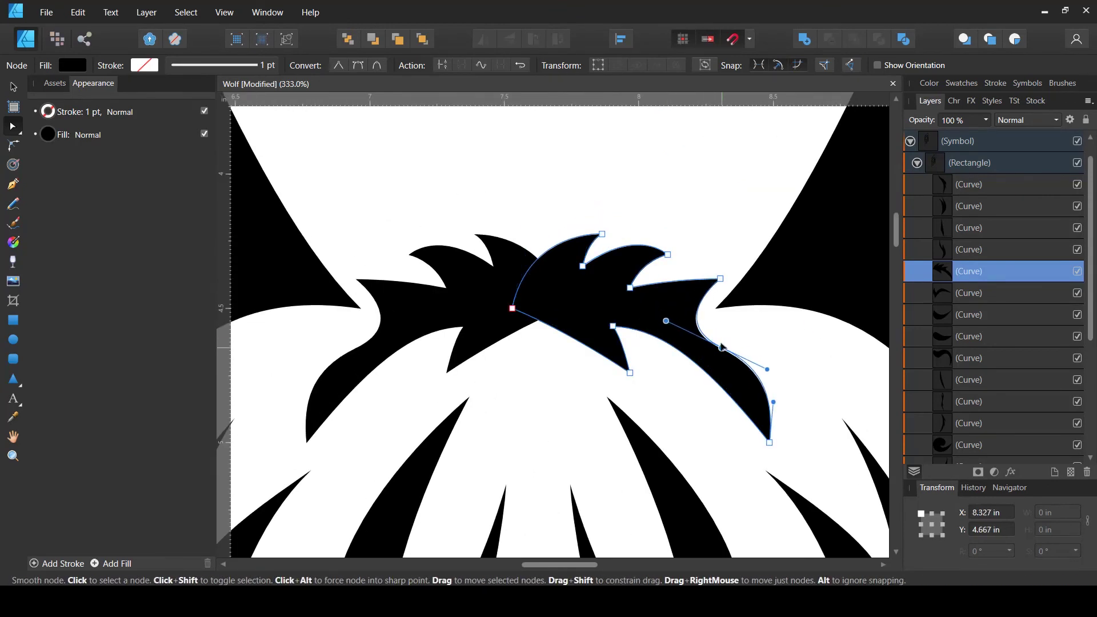
Move the tuft's lower outer tip to X 8.463 in, Y 4.847 in and its outer spike tip to X 8.347 in, Y 4.387 in
left_click_drag(769, 442, 773, 402)
left_click_drag(775, 361, 767, 376)
left_click_drag(703, 312, 692, 352)
left_click_drag(773, 402, 763, 401)
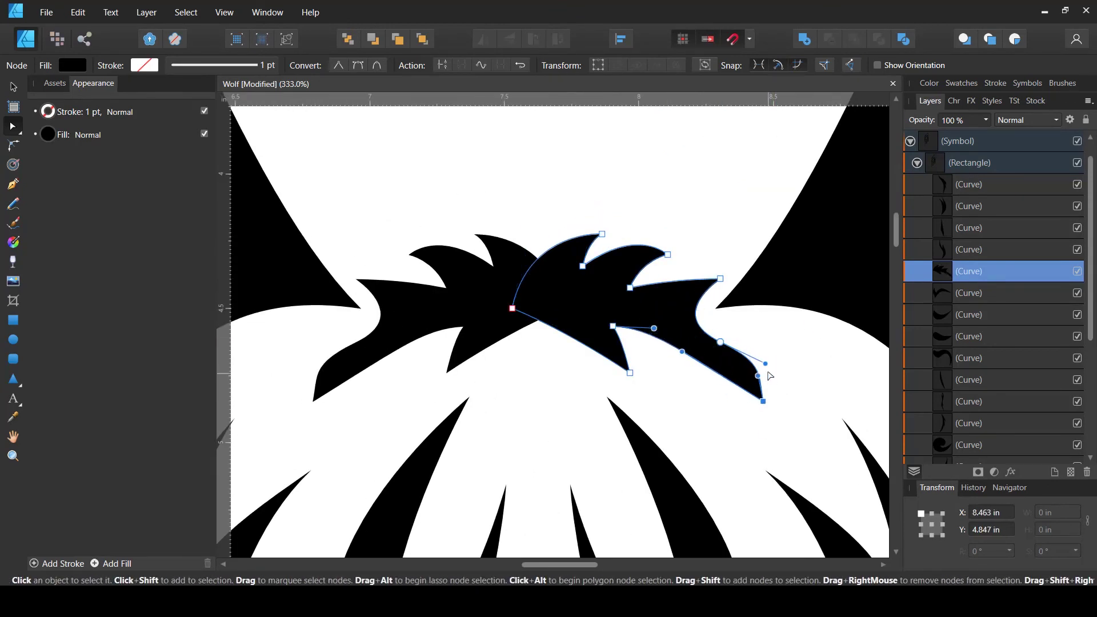
left_click_drag(765, 363, 759, 380)
left_click_drag(720, 343, 709, 336)
left_click_drag(720, 279, 676, 261)
scroll(527, 309, "down", 8)
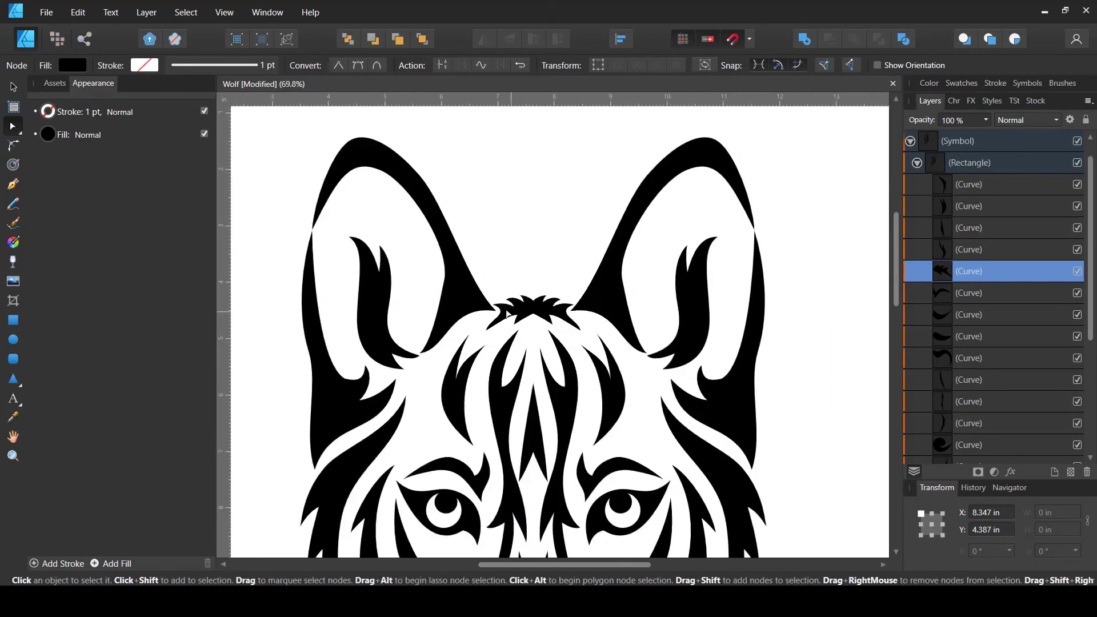
left_click(657, 295)
Delete the spiky fur tuft between the ears
scroll(514, 311, "up", 7)
scroll(546, 306, "up", 1)
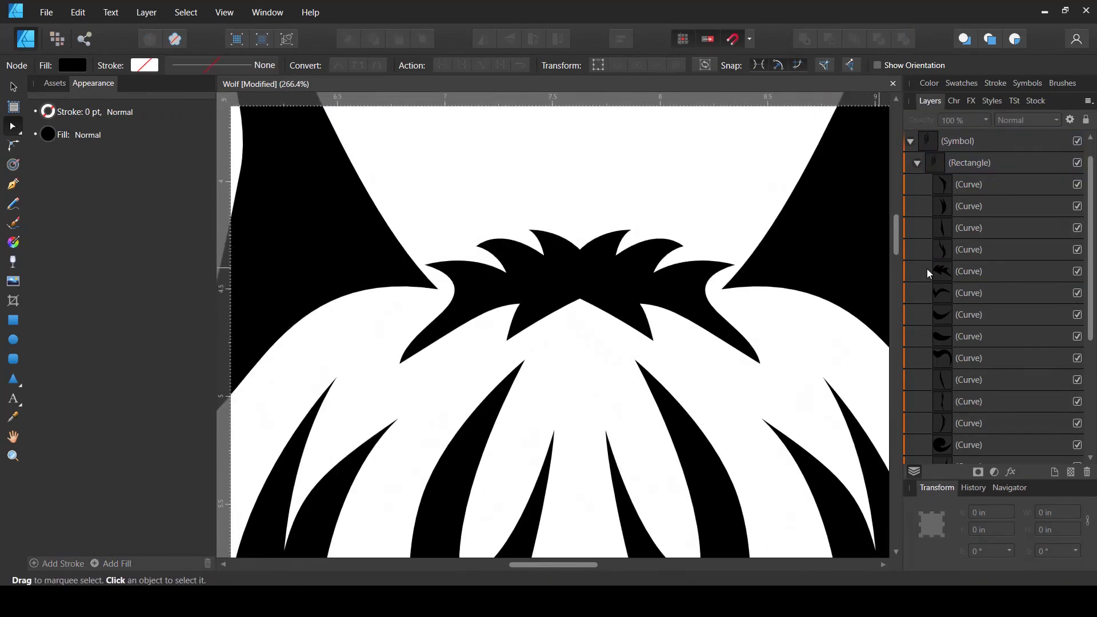
left_click(702, 302)
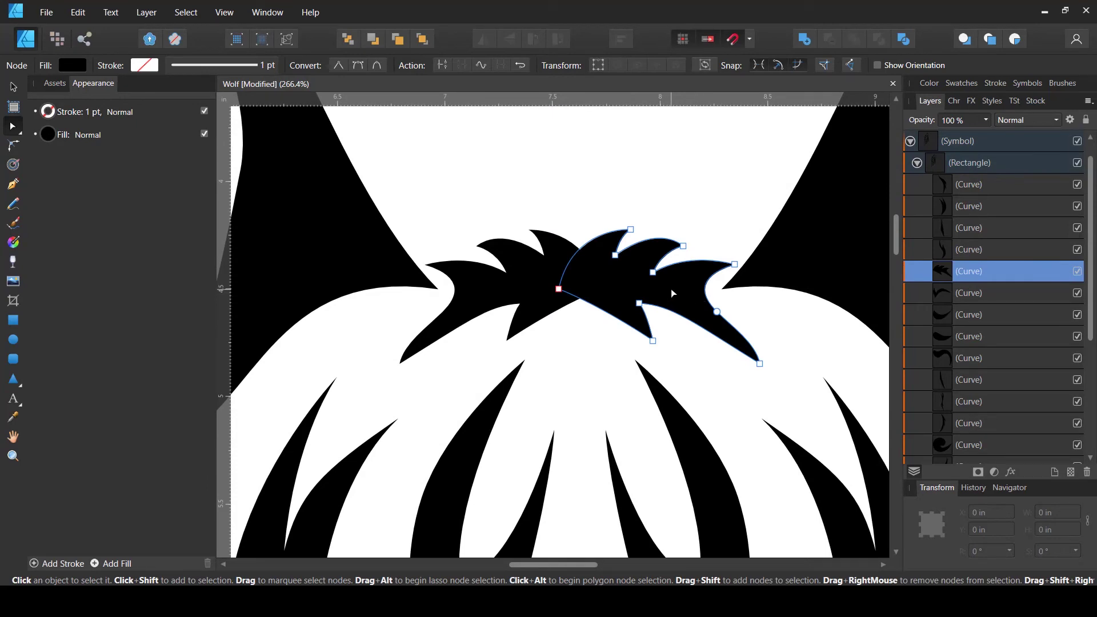
key("Delete")
scroll(587, 307, "down", 4)
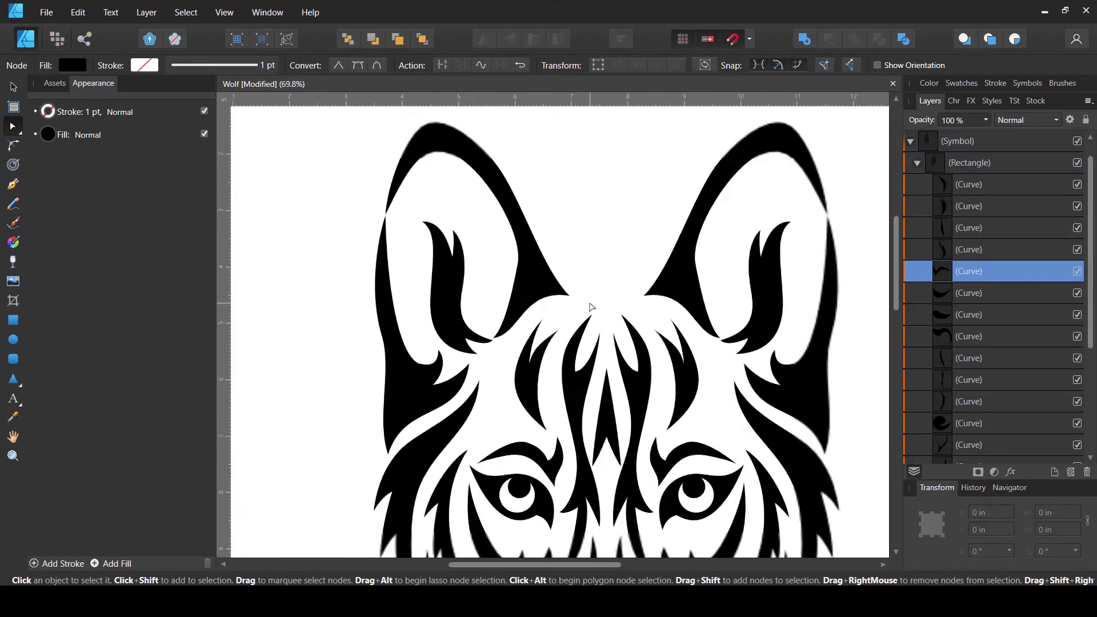
Draw a closed wing-shaped curve at the top of the forehead with its outer tip at X 8.283 in, Y 4.353 in and fill it black
scroll(605, 297, "up", 4)
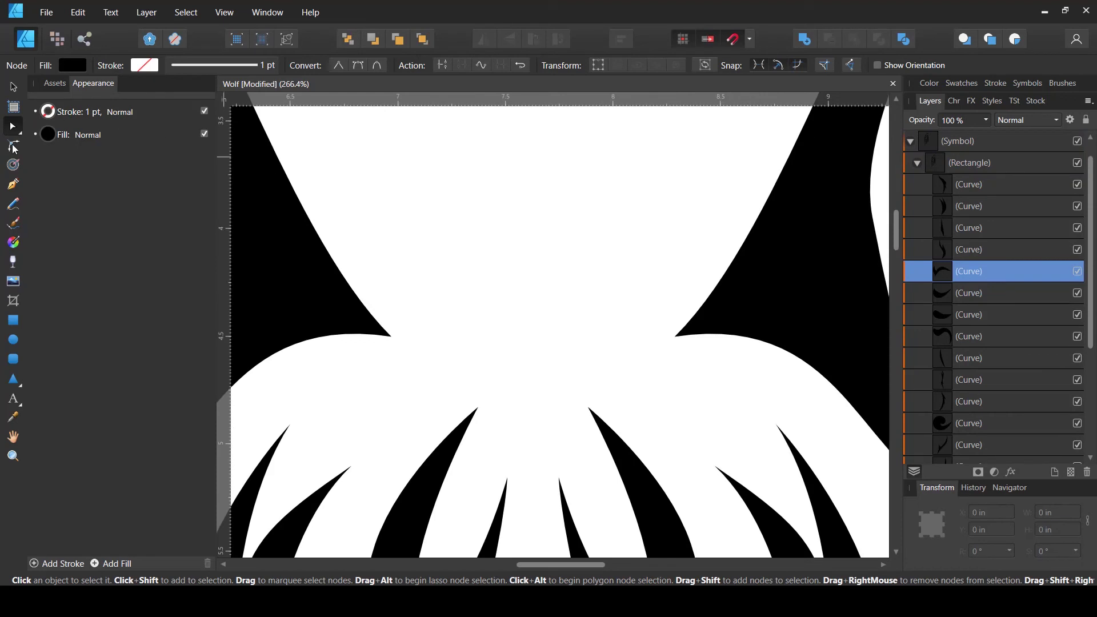
left_click(13, 187)
left_click_drag(541, 330, 440, 297)
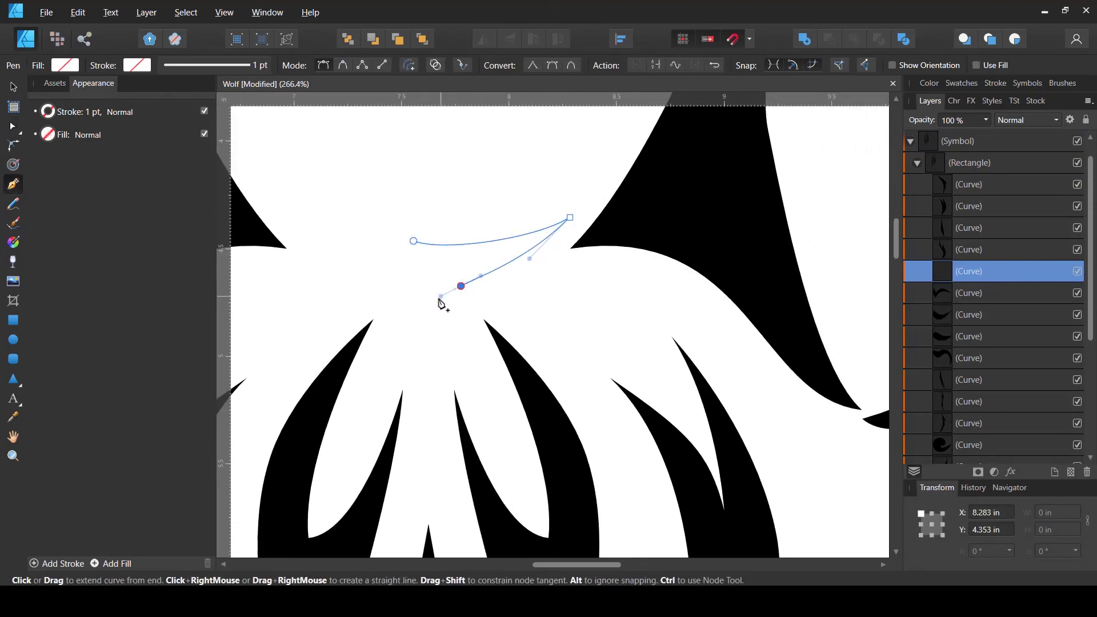
left_click_drag(413, 241, 382, 289)
left_click(64, 65)
left_click(60, 114)
Move the wing shape's upper inner node to the face's centre line and its lower tip to X 7.628 in, Y 4.99 in
key("a")
mouse_move(413, 240)
left_mouse_down()
mouse_move(438, 240)
mouse_move(428, 243)
left_mouse_up()
left_click_drag(404, 362, 429, 354)
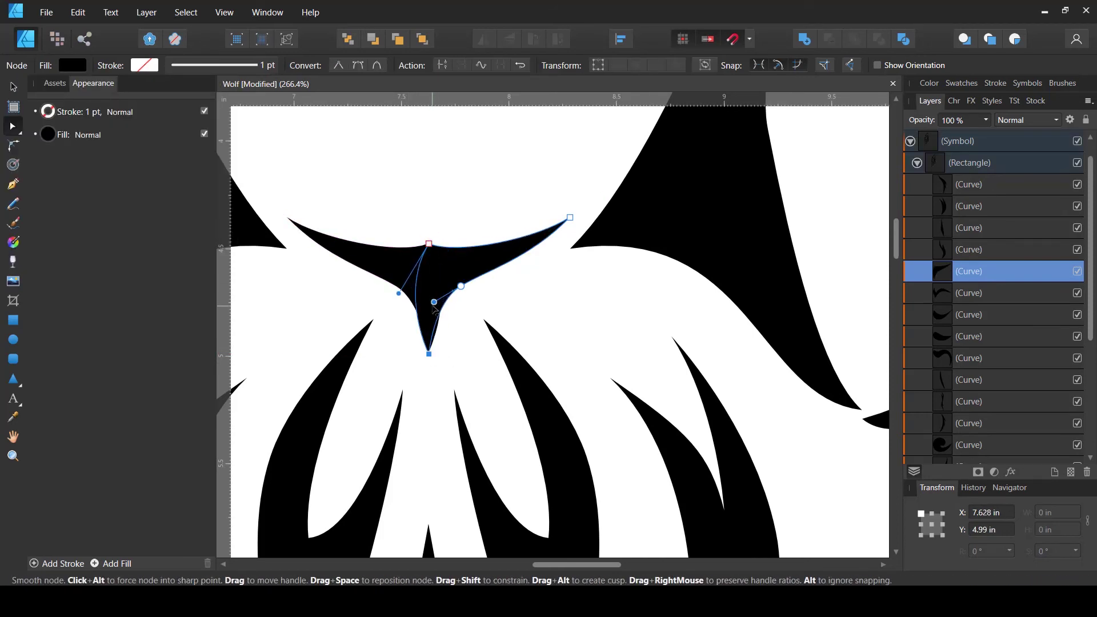
Move the forehead wing shape's outer tip to X 8.283 in, Y 4.513 in and arch its edges with the node handles
left_click_drag(434, 302, 412, 289)
left_click(429, 244)
left_click_drag(570, 217, 507, 200)
left_click_drag(486, 270, 488, 240)
left_click_drag(526, 285, 569, 251)
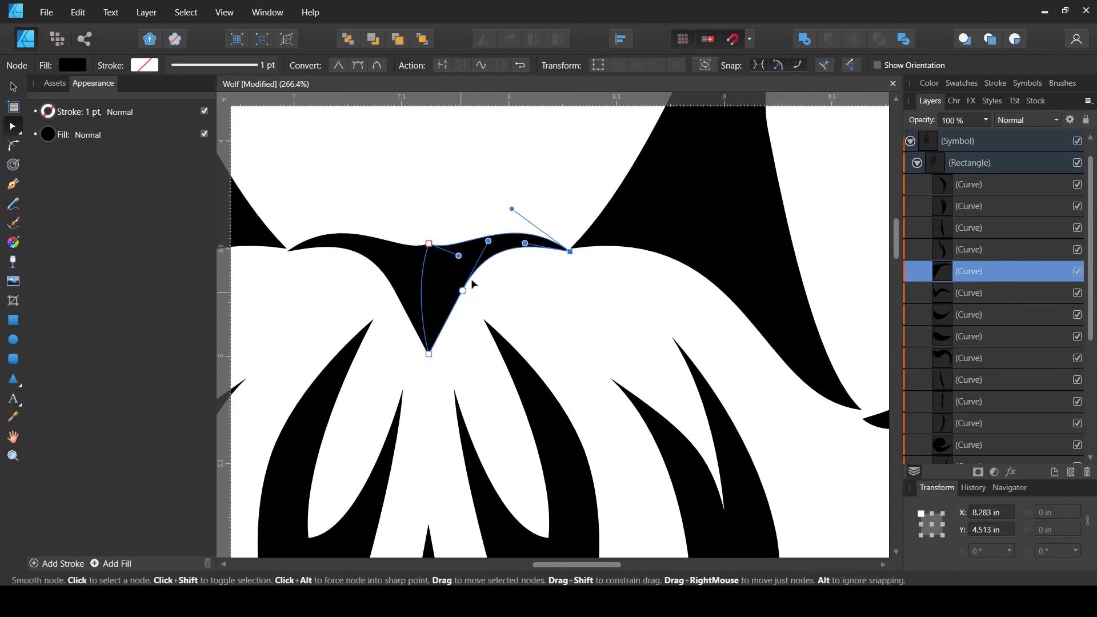
Refine the curvature of the wing shape's lower edge and nudge its outer tip slightly toward the centre
left_click_drag(469, 279, 455, 277)
mouse_move(433, 291)
left_mouse_down()
mouse_move(437, 301)
mouse_move(454, 288)
left_mouse_up()
left_click_drag(570, 251, 563, 252)
scroll(502, 266, "down", 12)
left_click(653, 281)
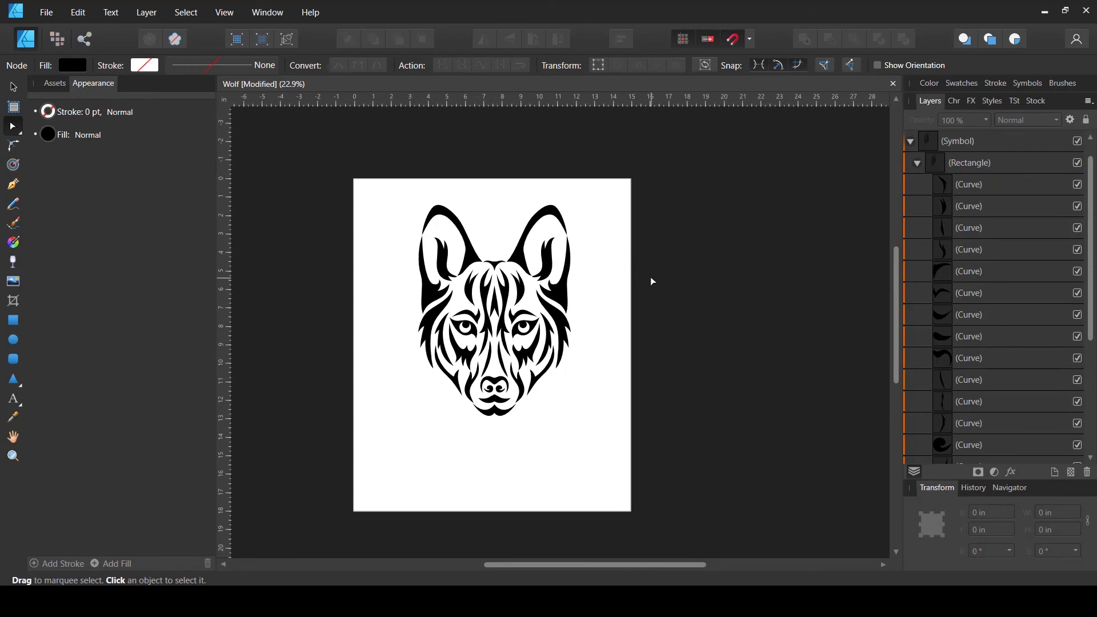
scroll(561, 280, "down", 1)
left_click(976, 341)
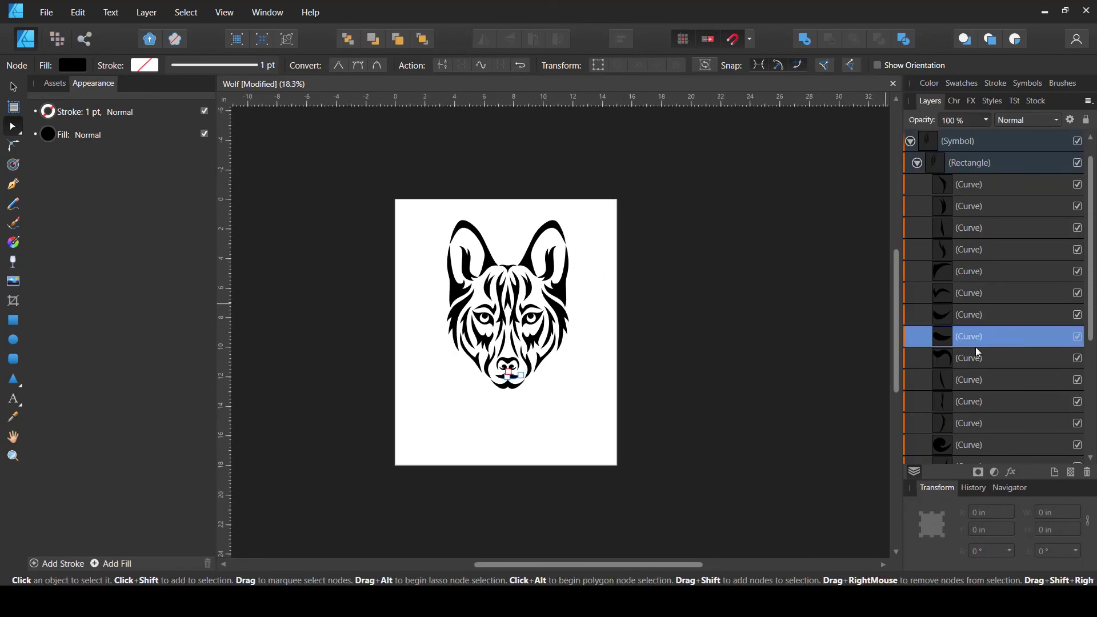
scroll(541, 295, "up", 4)
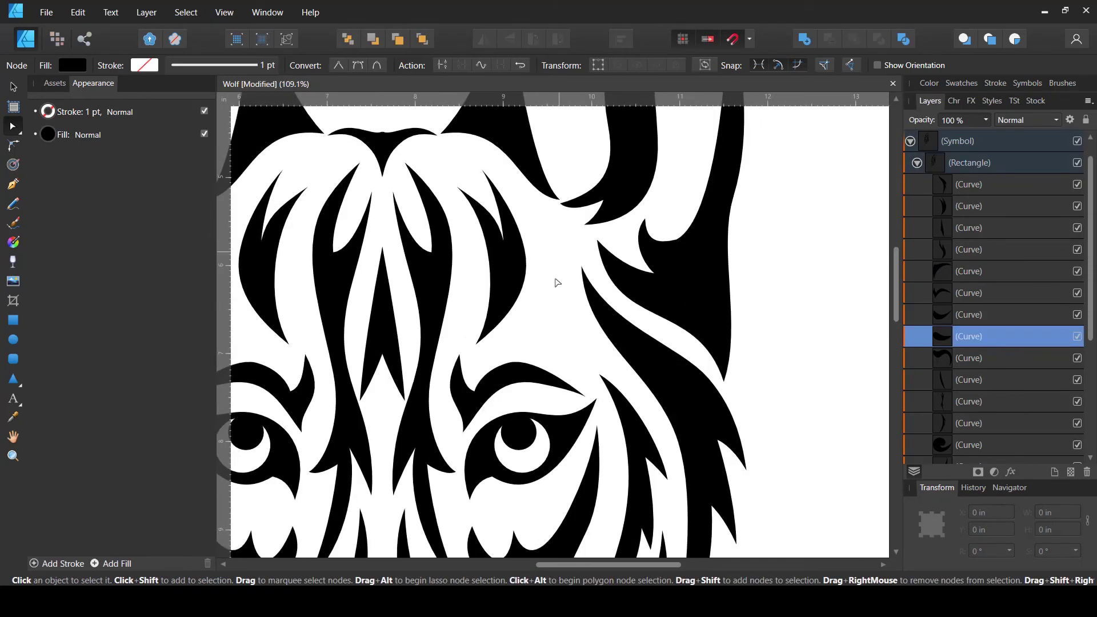
Draw a closed spiky fur tuft between the brow and the ear base with its lower inner tip at X 9 in, Y 6.97 in
left_click(961, 289)
scroll(606, 286, "up", 1)
key("p")
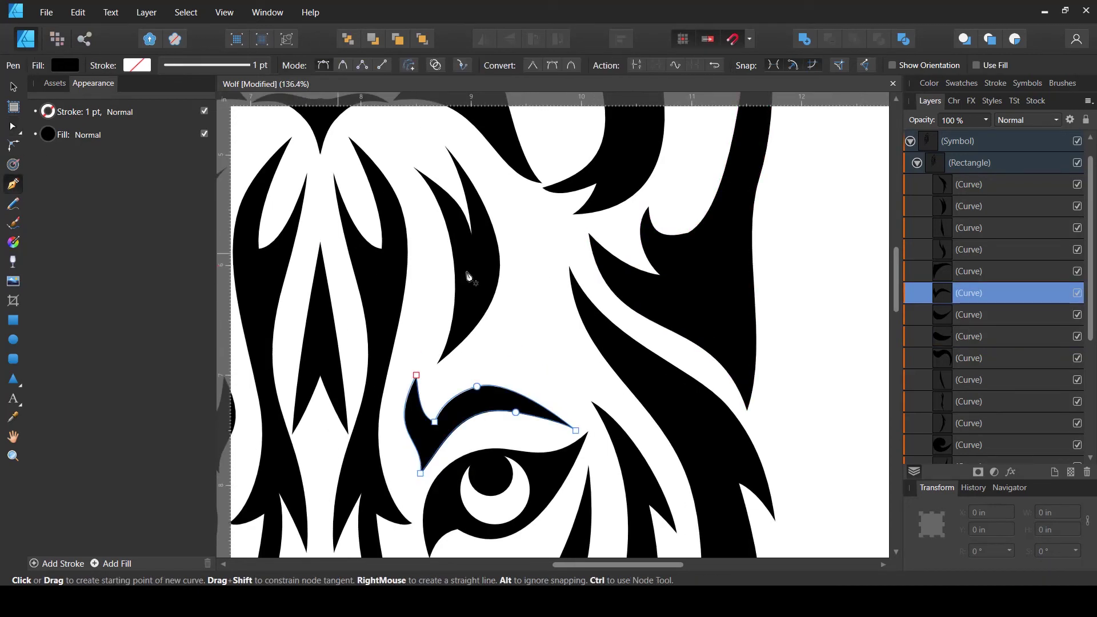
left_click_drag(490, 360, 521, 331)
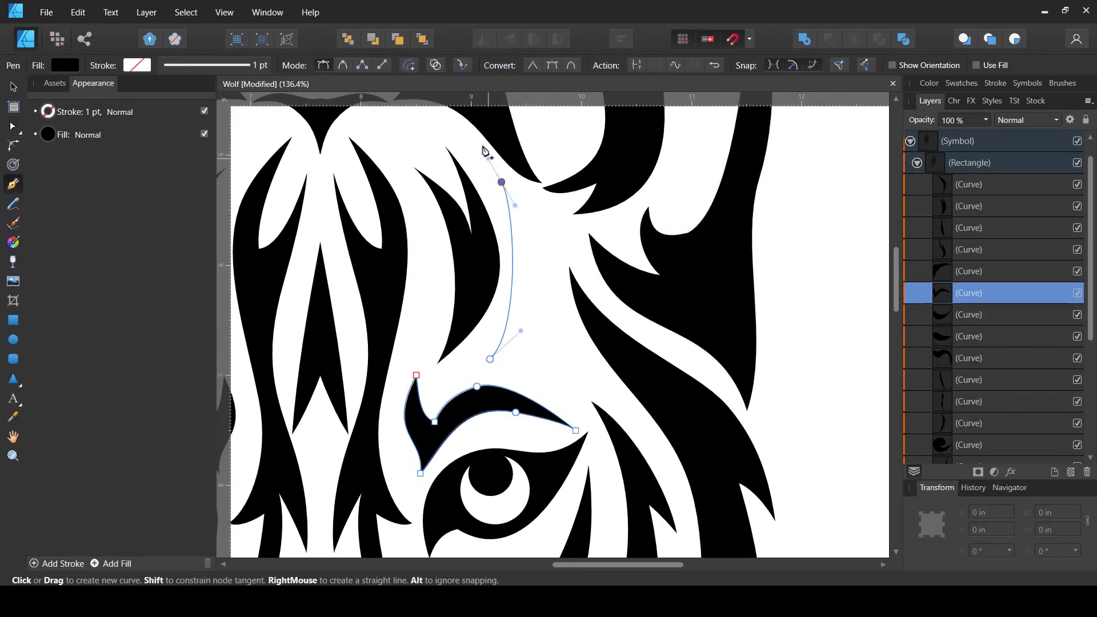
left_click_drag(482, 146, 547, 228)
left_click(537, 261)
left_click_drag(560, 316, 536, 289)
left_click(598, 382)
left_click_drag(518, 326, 471, 371)
left_click(490, 359)
key("a")
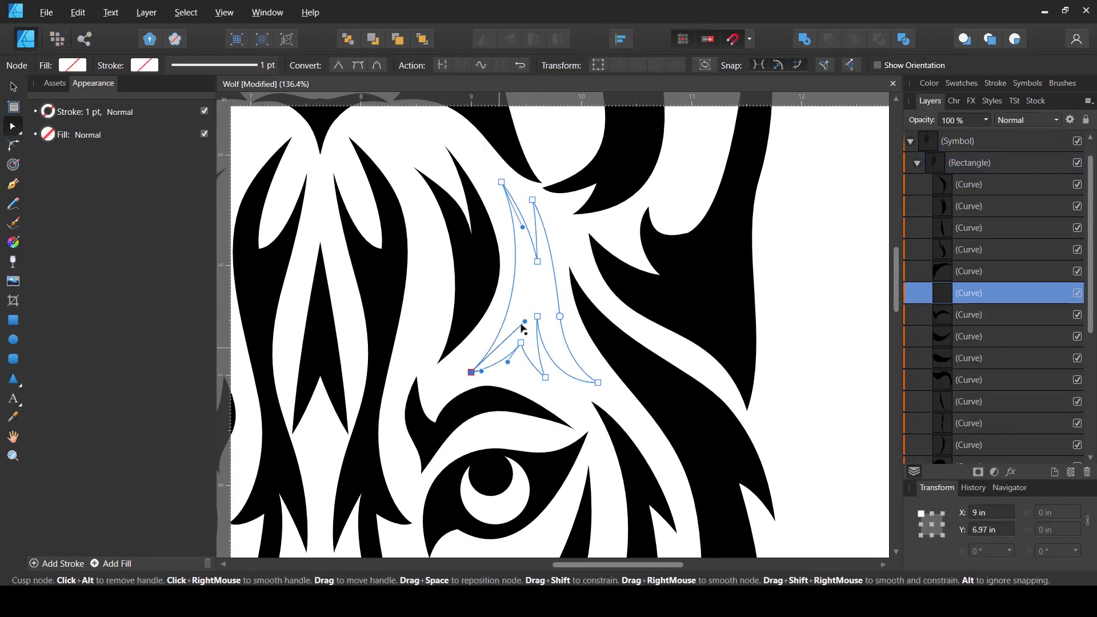
Move the tuft's upper notch to X 9.557 in, Y 5.927 in and its lower outer tip to X 10.13 in, Y 7.03 in, and fill it black
left_click_drag(502, 183, 495, 190)
left_click_drag(537, 261, 538, 232)
left_click_drag(548, 228, 563, 236)
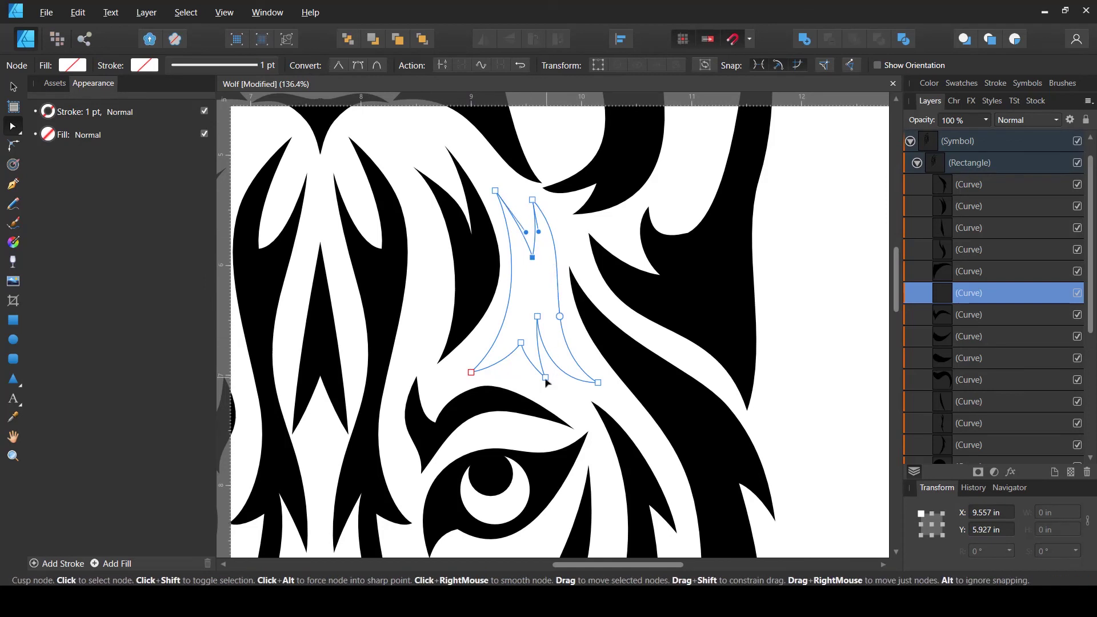
left_click_drag(542, 358, 544, 354)
left_click_drag(598, 382, 595, 378)
left_click(73, 65)
left_click(35, 114)
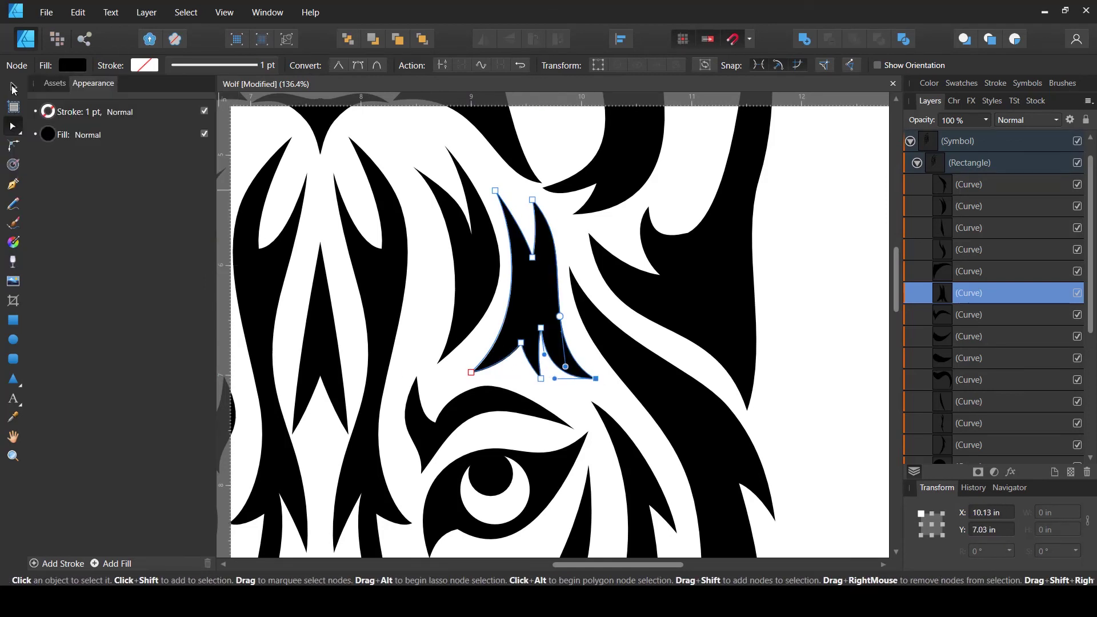
Shift the new tuft's two inner tips slightly upward and reshape the curve of its upper outer spike
mouse_move(494, 191)
left_mouse_down()
mouse_move(497, 200)
mouse_move(489, 186)
left_mouse_up()
left_click_drag(471, 372, 470, 358)
left_click(559, 316)
left_click_drag(563, 236, 568, 259)
scroll(573, 298, "down", 10)
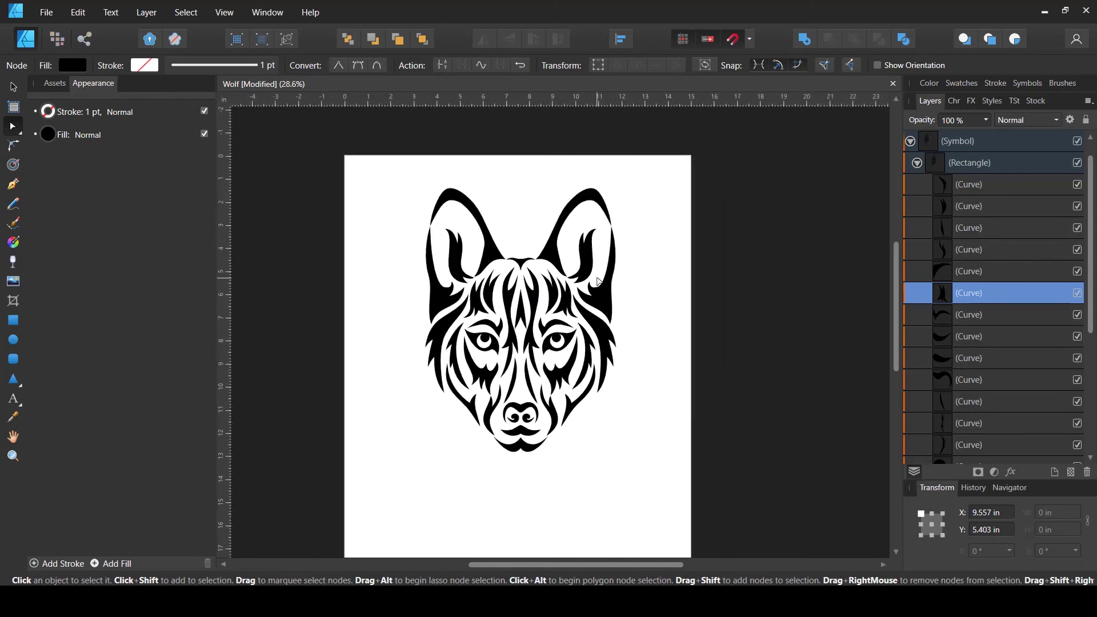
Move the neighbouring two-pointed forehead tuft up and toward the face's centre, and adjust its size slightly
left_click(678, 306)
scroll(604, 295, "up", 8)
left_click(601, 295)
scroll(601, 295, "up", 2)
key("v")
left_click_drag(596, 295, 574, 273)
left_click_drag(616, 367, 621, 364)
Extend the spiky brow tuft's upper inner tip upward and move its upper outer tip to X 9.557 in, Y 5.59 in with adjusted handles
key("a")
scroll(580, 169, "up", 2)
left_click_drag(633, 290, 643, 238)
left_click(661, 257)
left_click_drag(714, 257, 715, 290)
left_click_drag(724, 338, 720, 325)
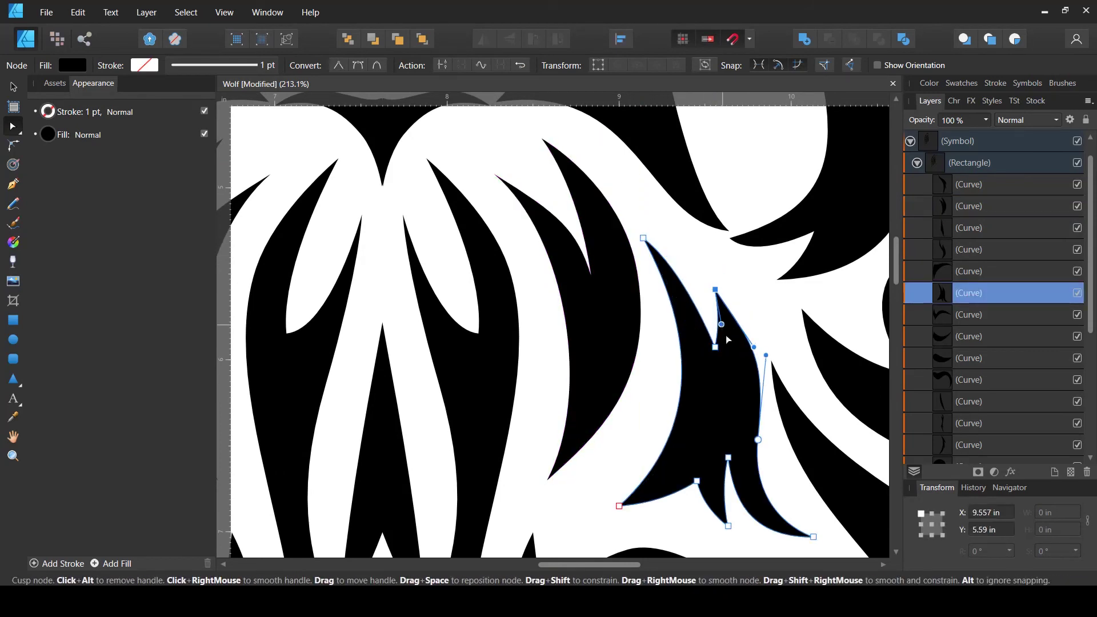
scroll(596, 352, "down", 11)
left_click(619, 362)
scroll(670, 431, "up", 1)
left_click(992, 294)
left_click(995, 314)
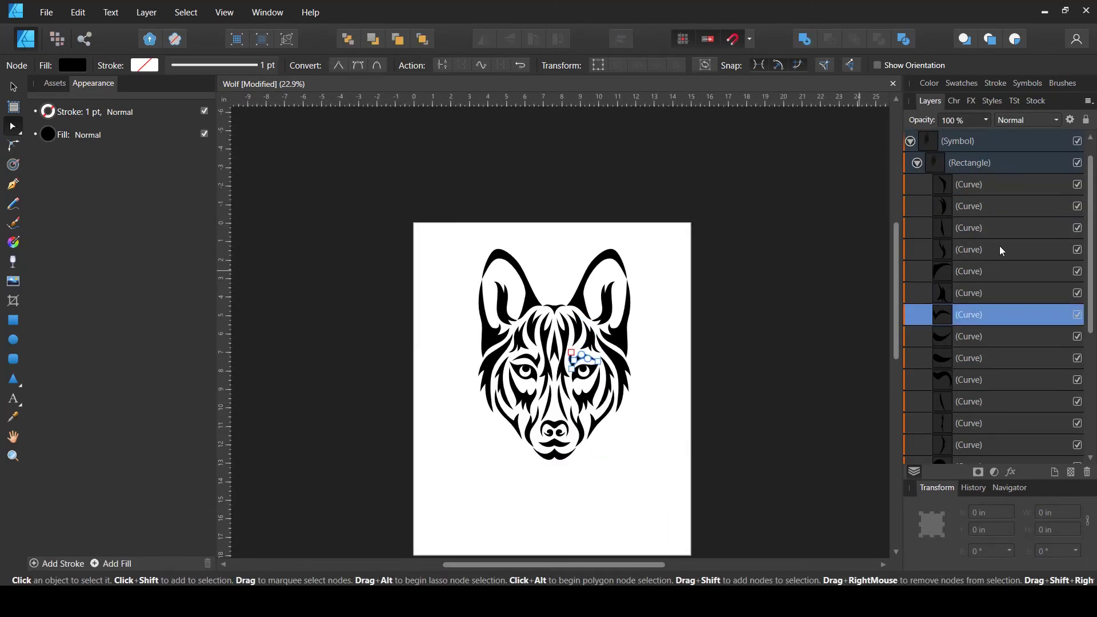
Draw a closed three-spiked fur curve along the ear's inner rim with its base at X 9.126 in, Y 3.947 in and fill it black
left_click(999, 249)
scroll(600, 275, "up", 8)
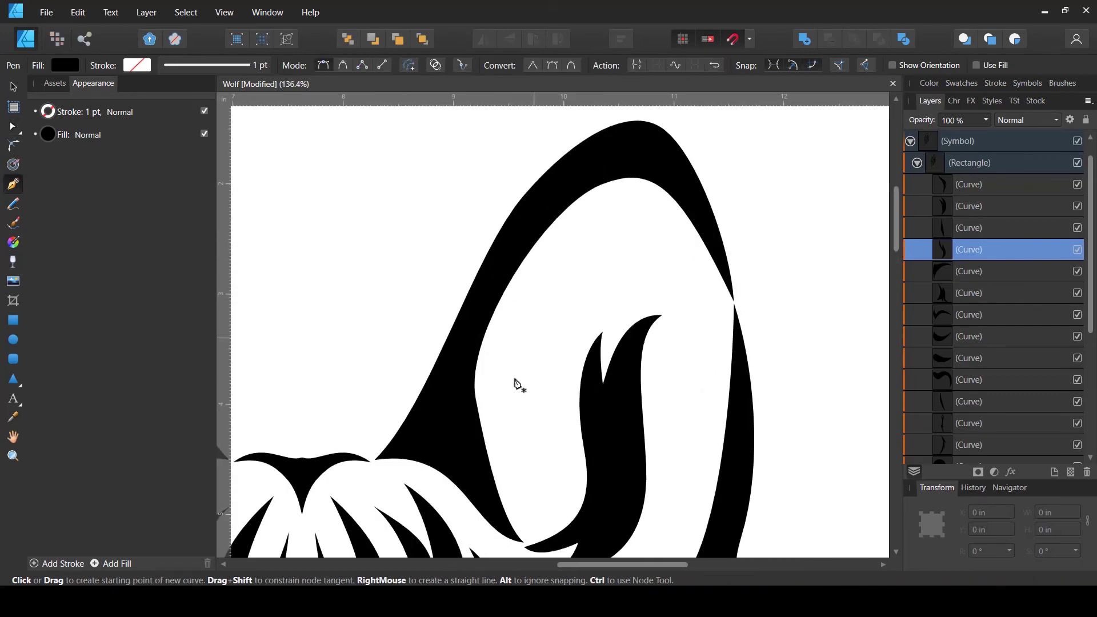
left_click_drag(467, 398, 489, 327)
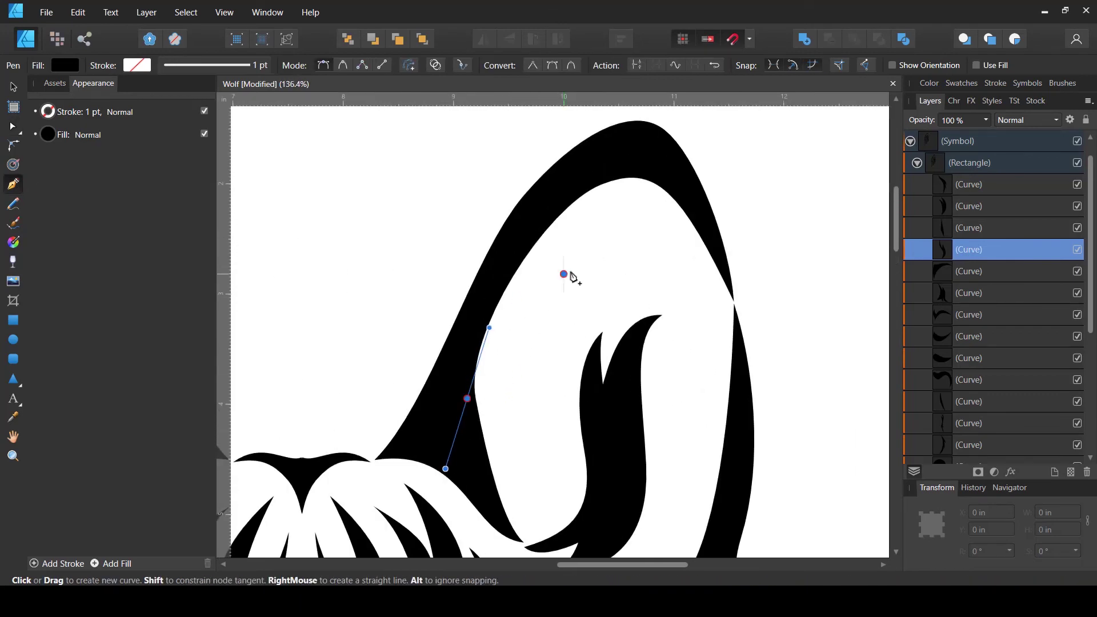
left_click_drag(594, 273, 588, 279)
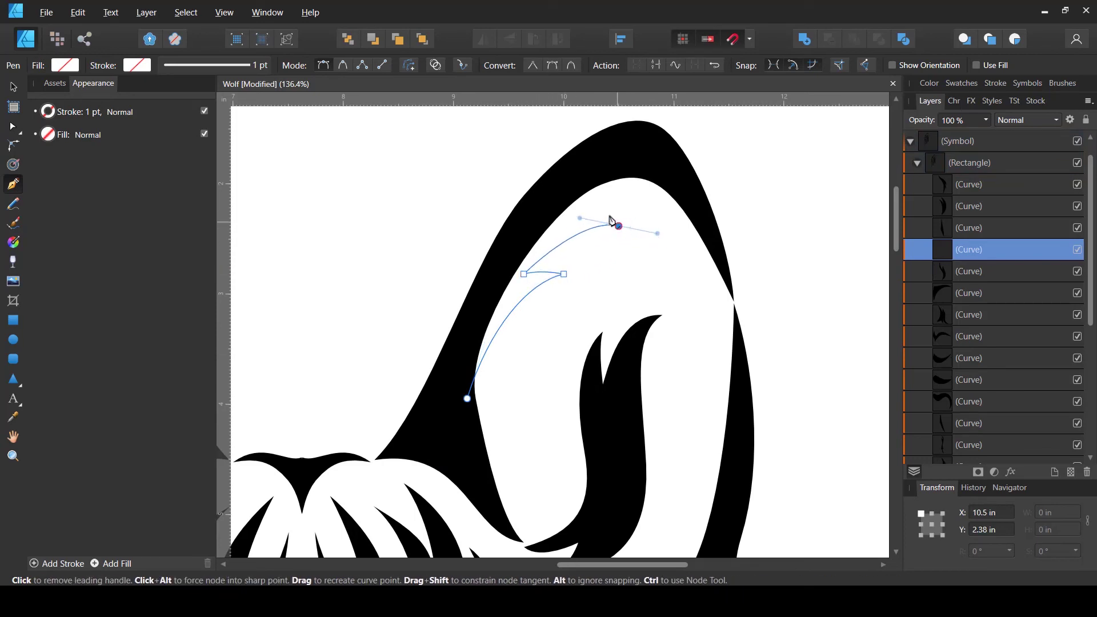
left_click(618, 225, "alt")
left_click_drag(578, 215, 559, 211)
left_click(578, 214, "alt")
left_click_drag(632, 203, 617, 180)
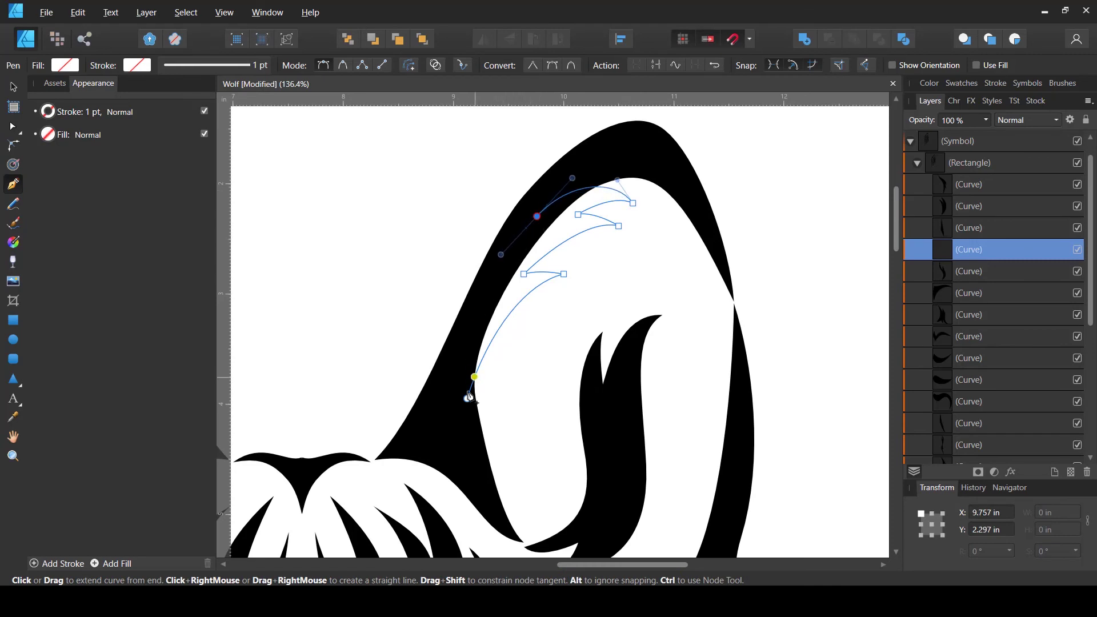
left_click(468, 398)
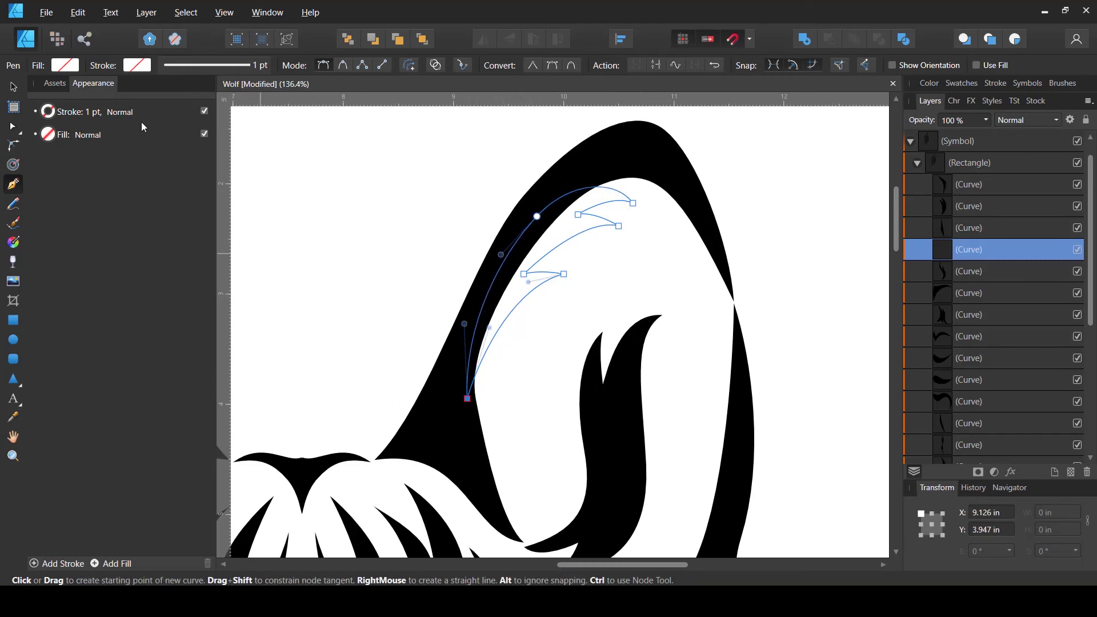
left_click(62, 69)
left_click(52, 114)
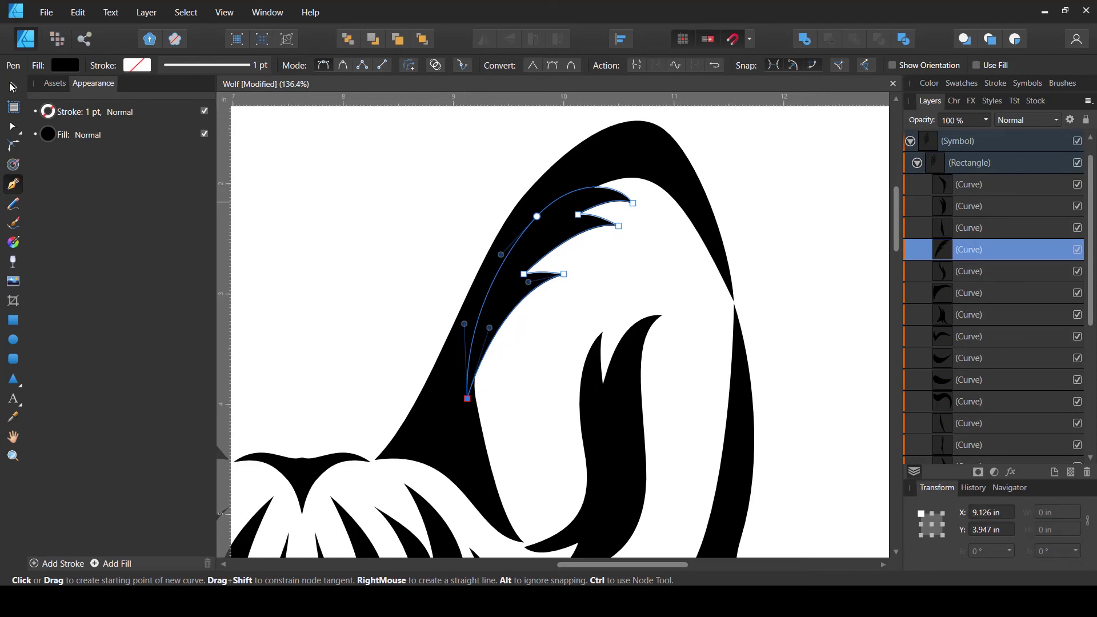
Nudge the ear fur shape down to Y 2.08 in and move its base node to X 9.261 in, Y 4.297 in
left_click(13, 87)
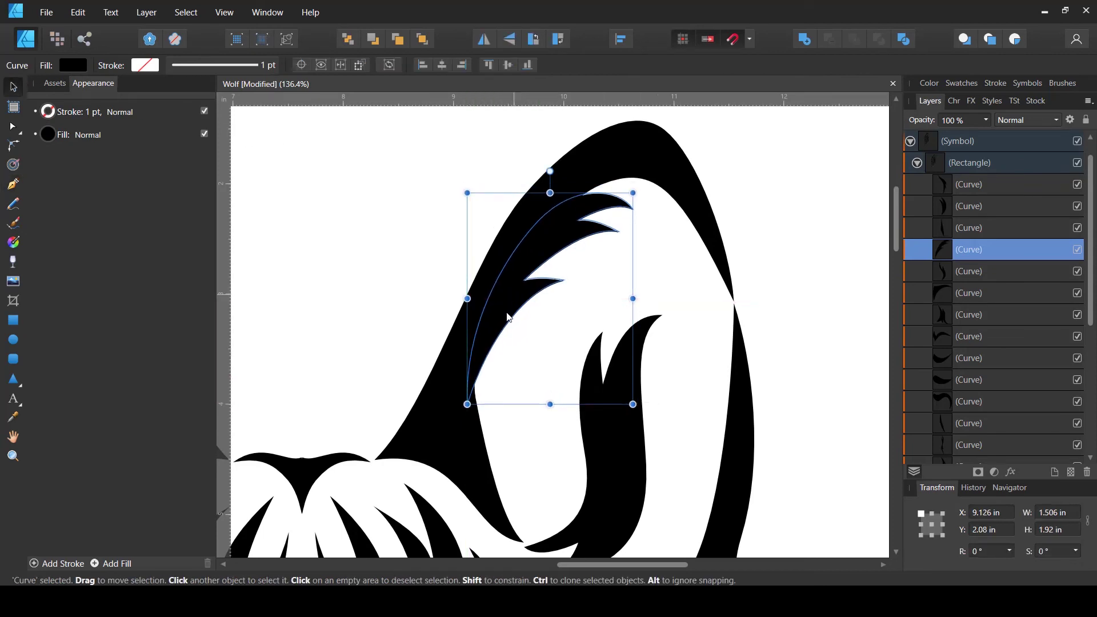
key("a")
left_click_drag(469, 405, 482, 437)
scroll(540, 301, "down", 6)
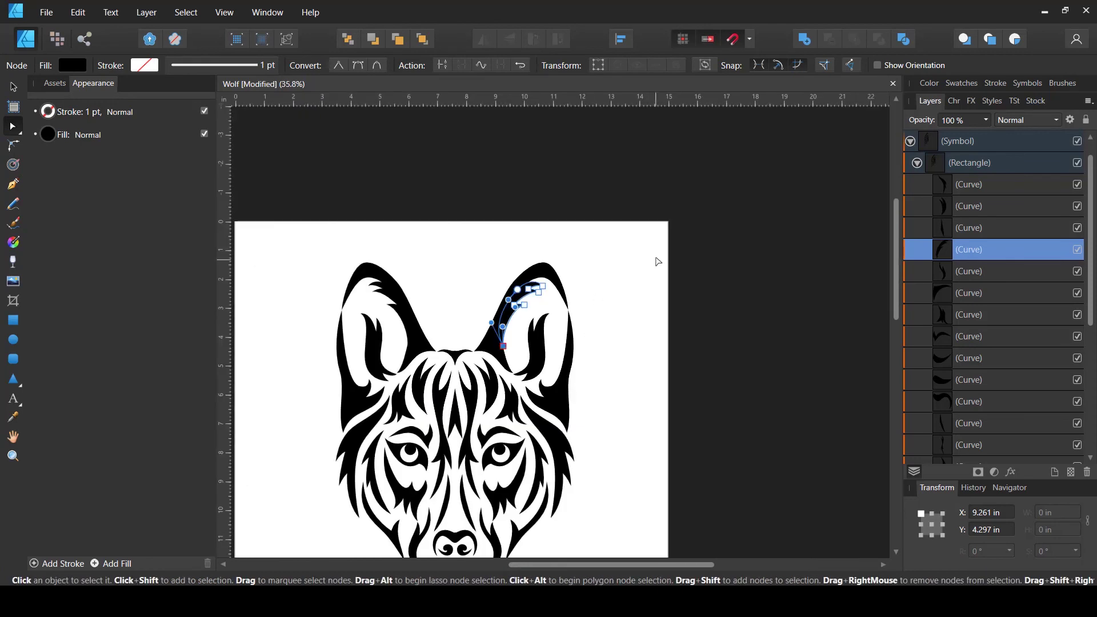
Draw a closed two-pointed fur curve along the ear's outer rim with its lower node at X 11.043 in, Y 5.823 in and fill it black
left_click(1023, 380)
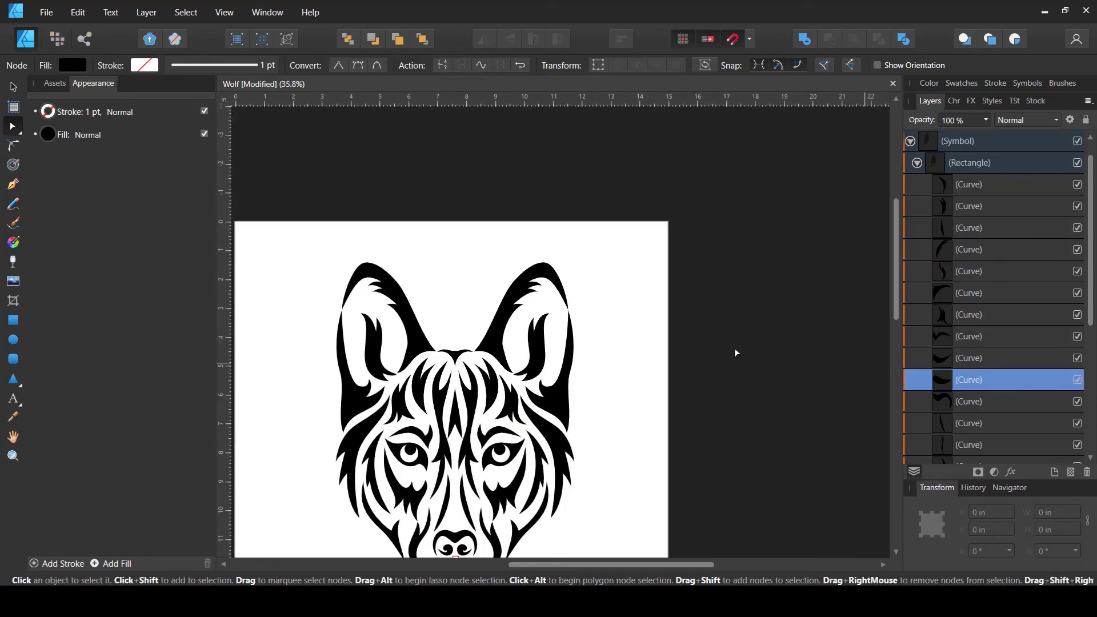
scroll(529, 299, "up", 6)
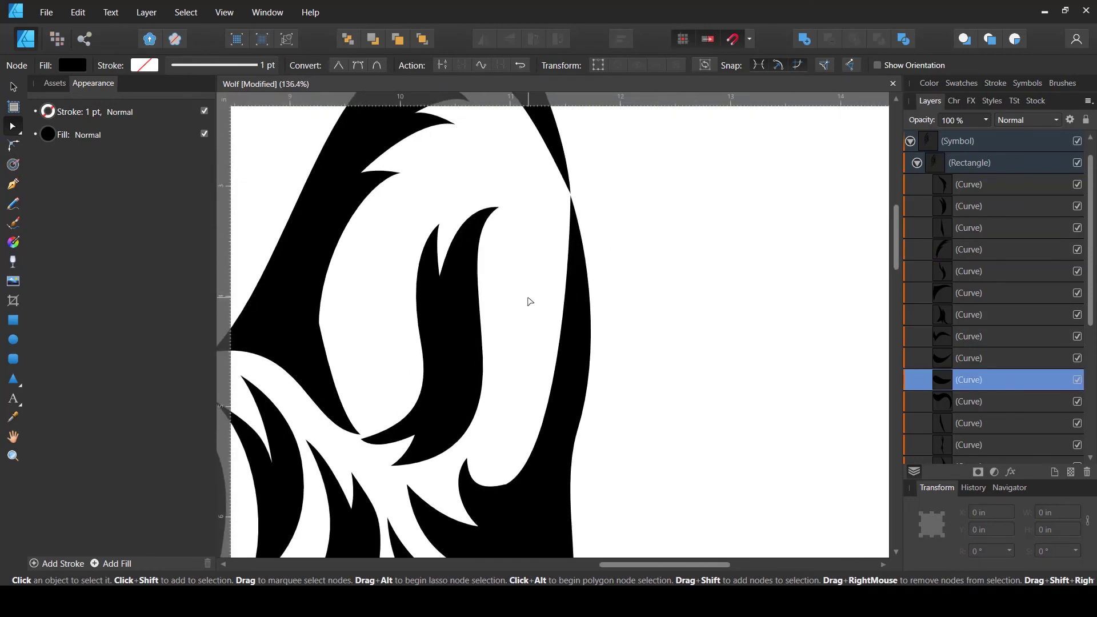
left_click(18, 186)
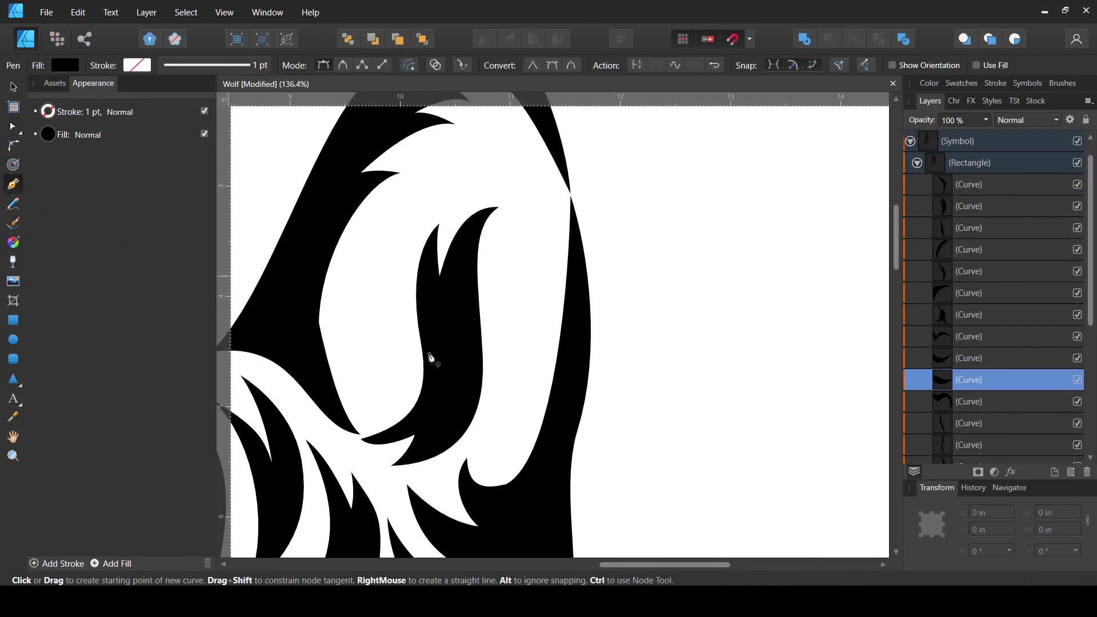
left_click_drag(571, 357, 577, 345)
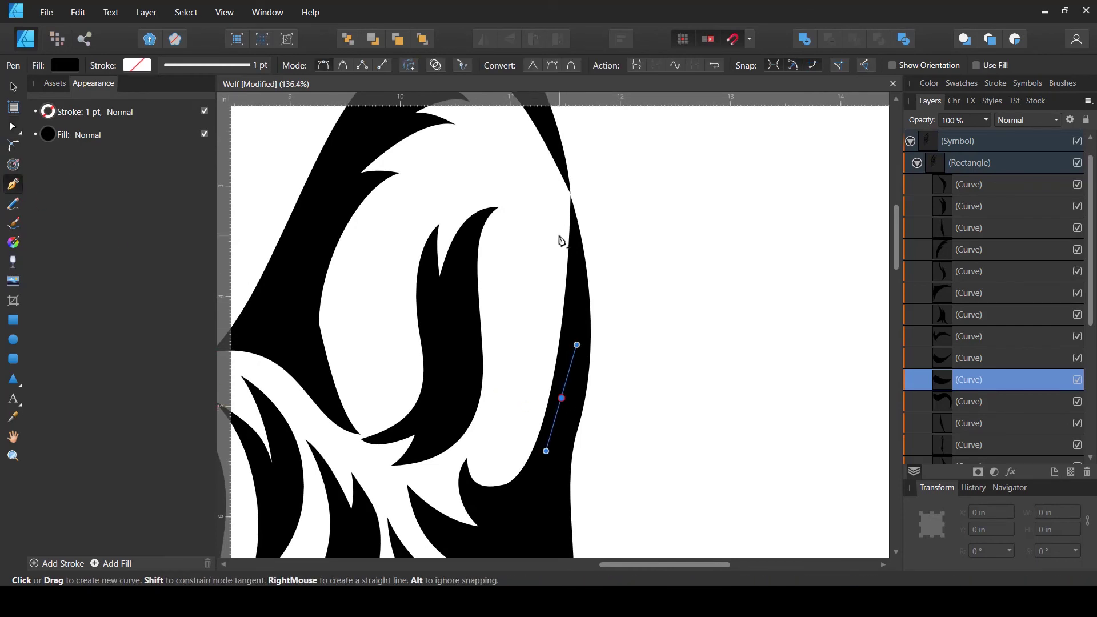
mouse_move(548, 241)
left_mouse_down()
mouse_move(557, 292)
mouse_move(536, 343)
left_mouse_up()
left_click(549, 329)
left_click(514, 497)
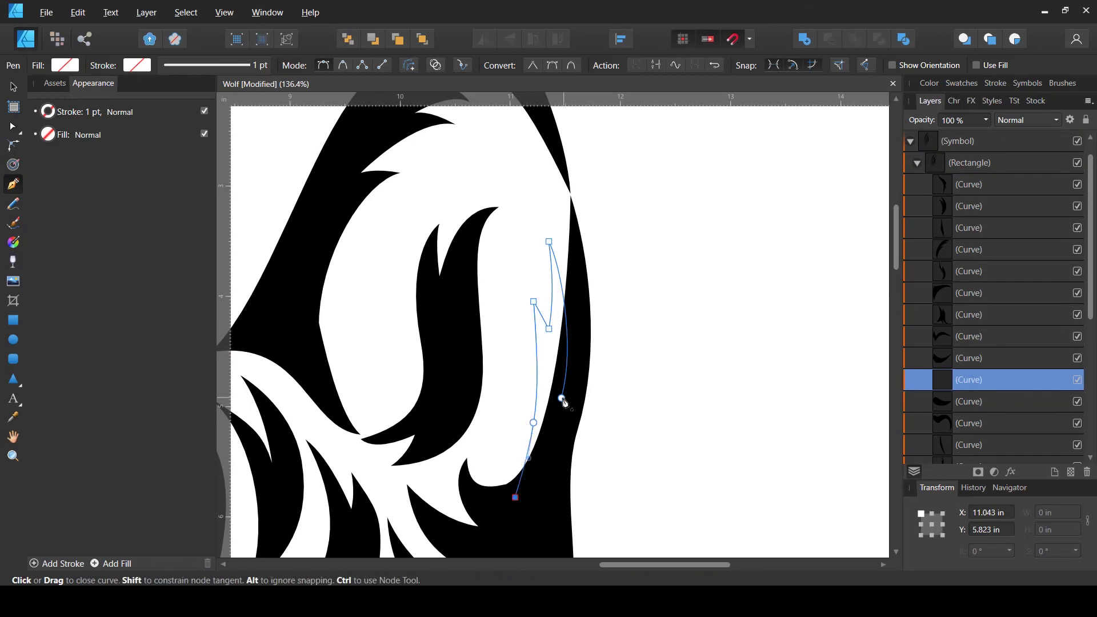
left_click(561, 398)
left_click(65, 65)
left_click(49, 112)
Deselect the ear fur curve and save the wolf document
key("v")
left_click(636, 314)
scroll(660, 281, "down", 6)
scroll(669, 279, "down", 3)
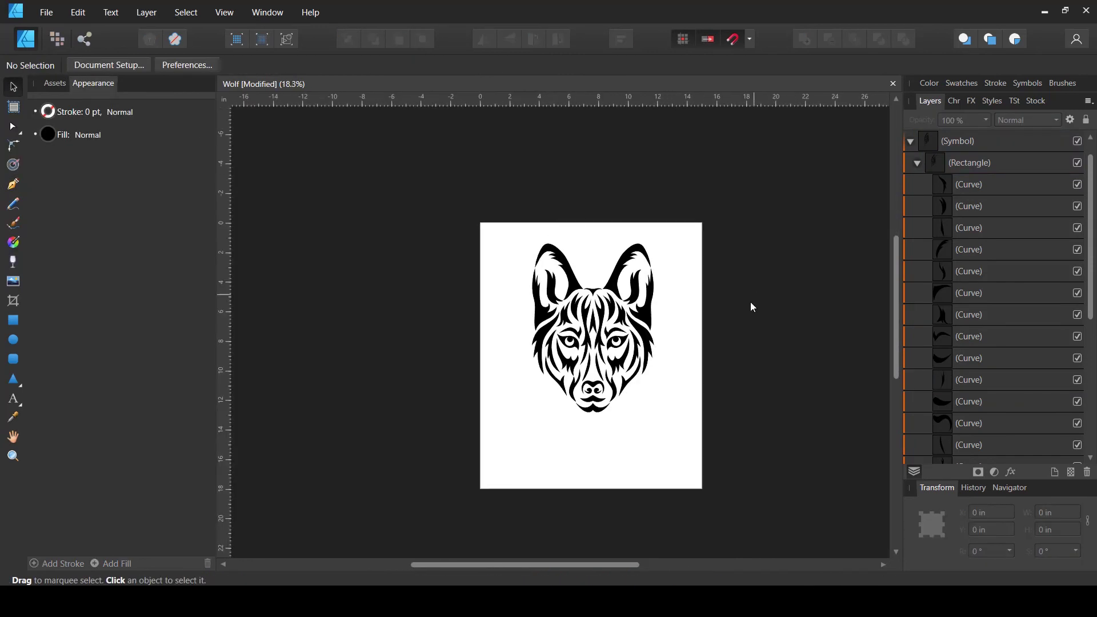
left_click(989, 360)
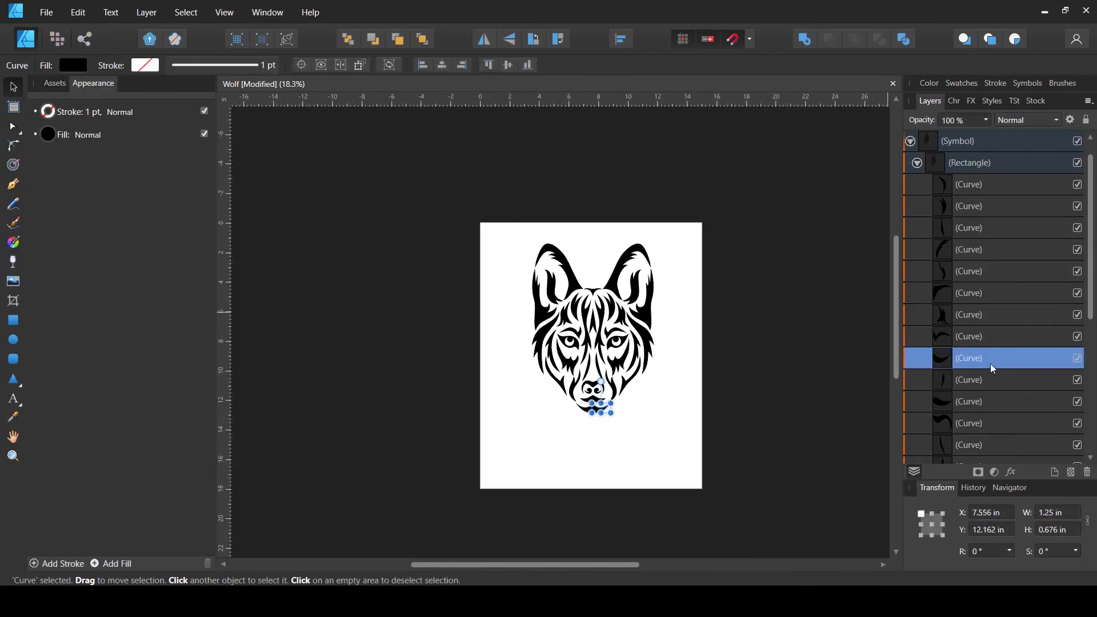
left_click(988, 314)
key("ctrl+s")
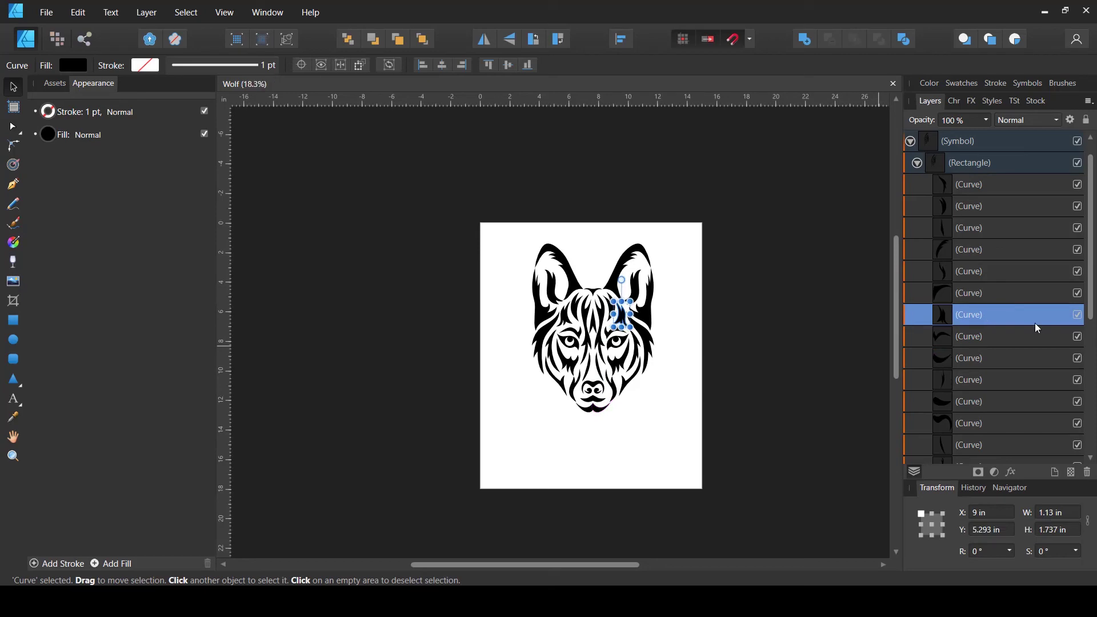
Enlarge the eye's pupil ellipse to 0.518 by 0.518 in at X 8.924 in, Y 7.695 in
left_click(989, 366)
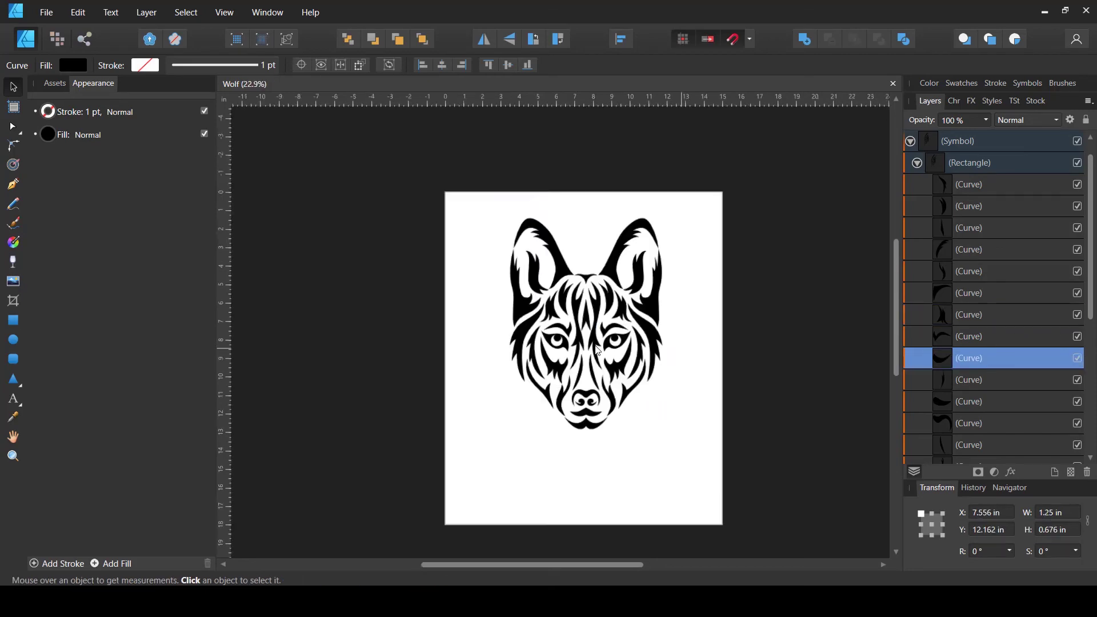
scroll(657, 331, "up", 8)
scroll(657, 331, "up", 3)
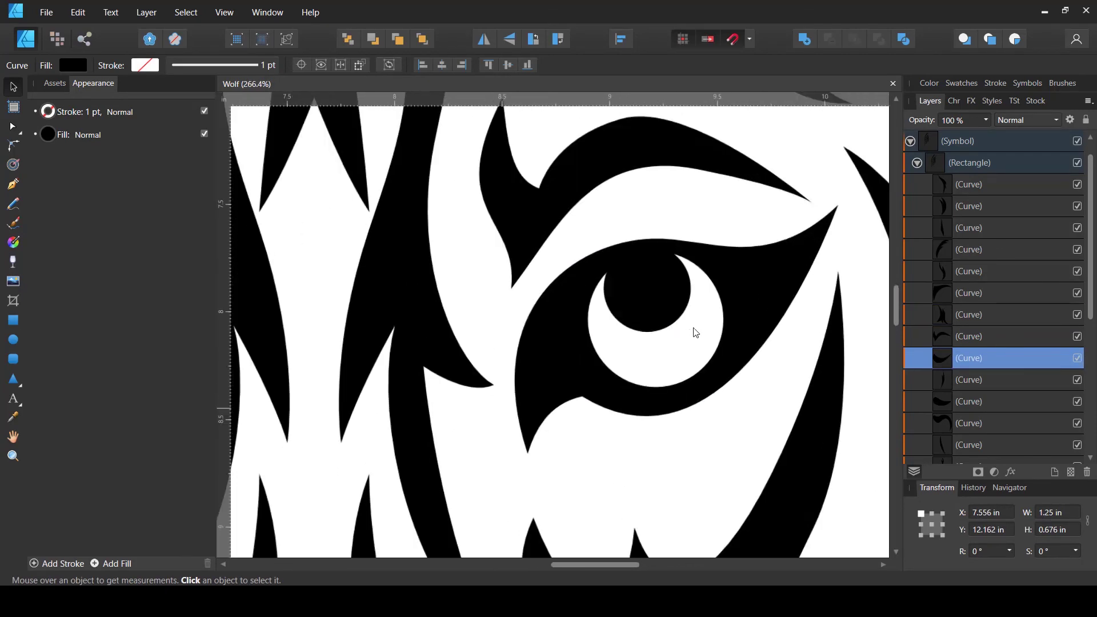
left_click(990, 379)
scroll(971, 391, "down", 5)
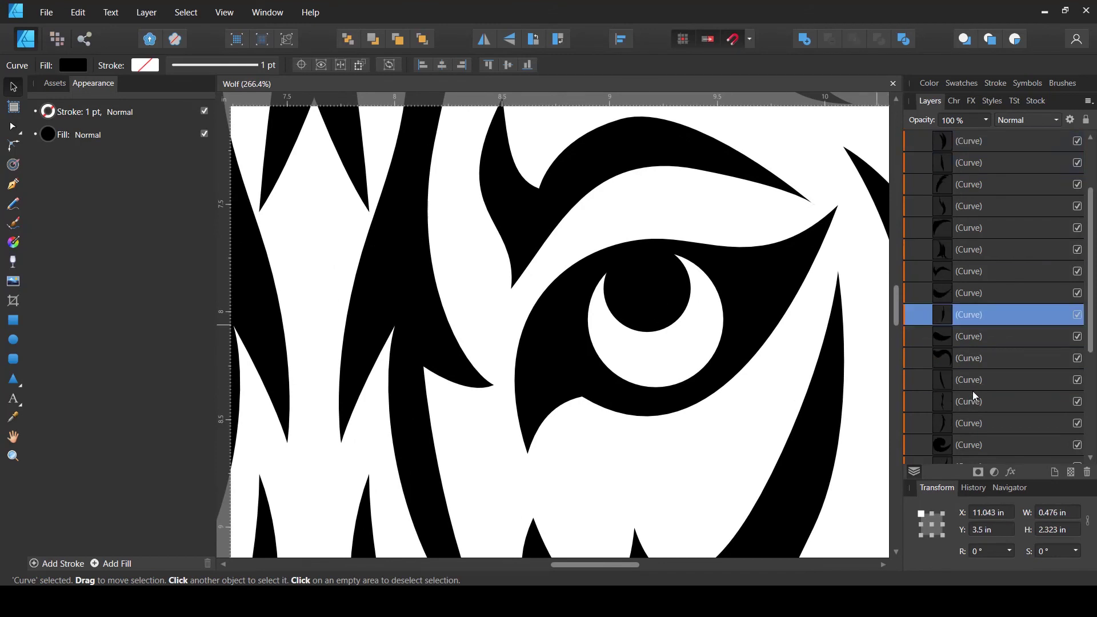
left_click(968, 389)
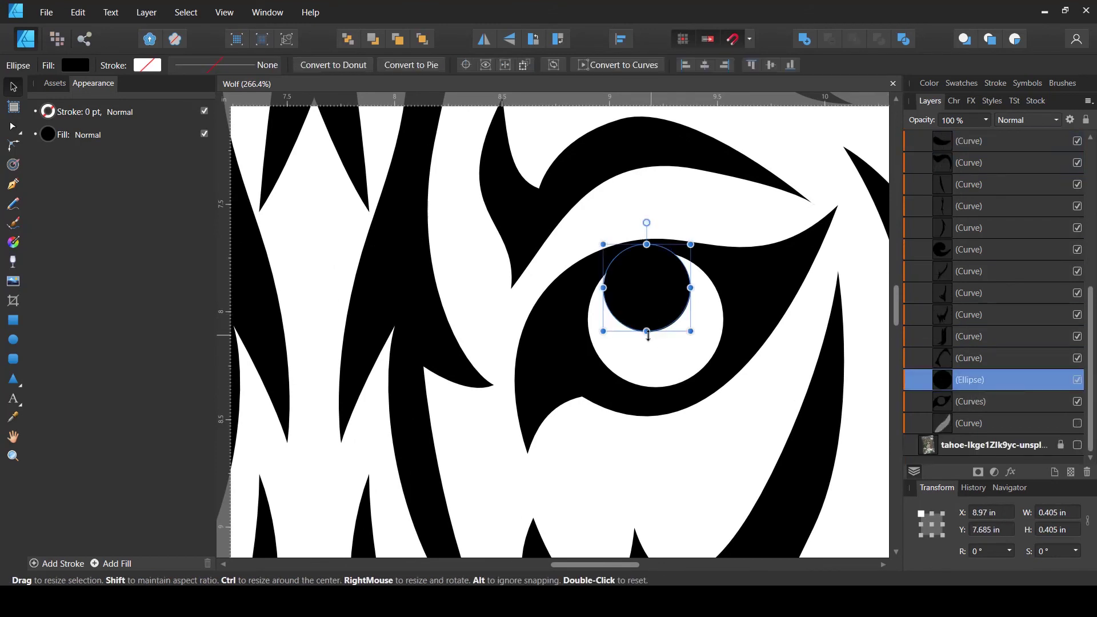
mouse_move(647, 347)
left_mouse_down()
mouse_move(657, 363)
mouse_move(663, 336)
left_mouse_up()
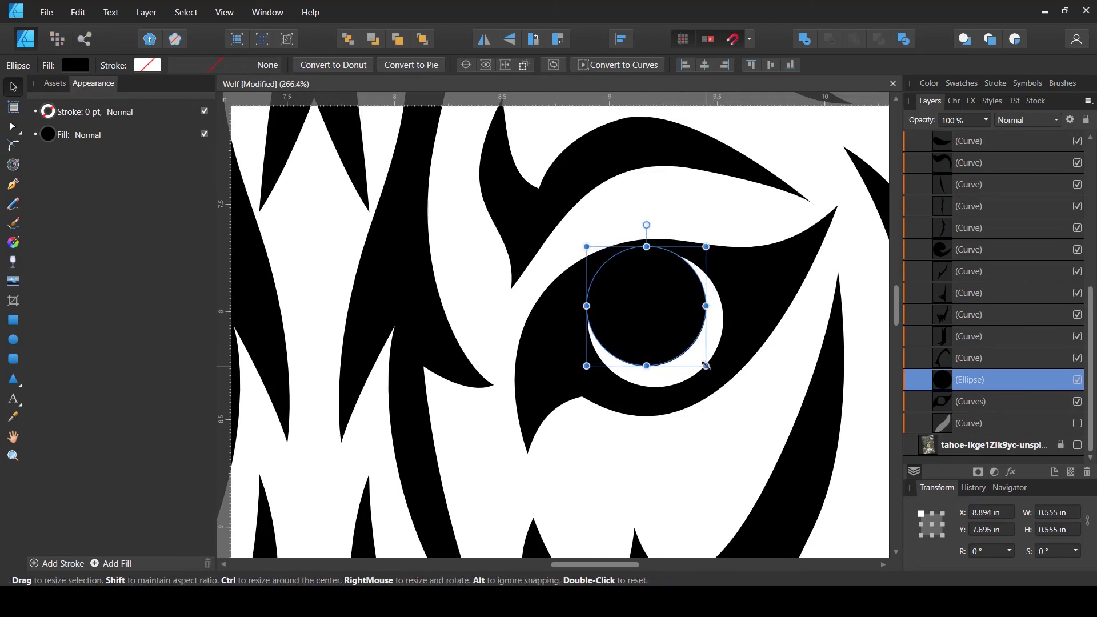
left_click_drag(705, 365, 675, 341)
scroll(674, 342, "down", 8)
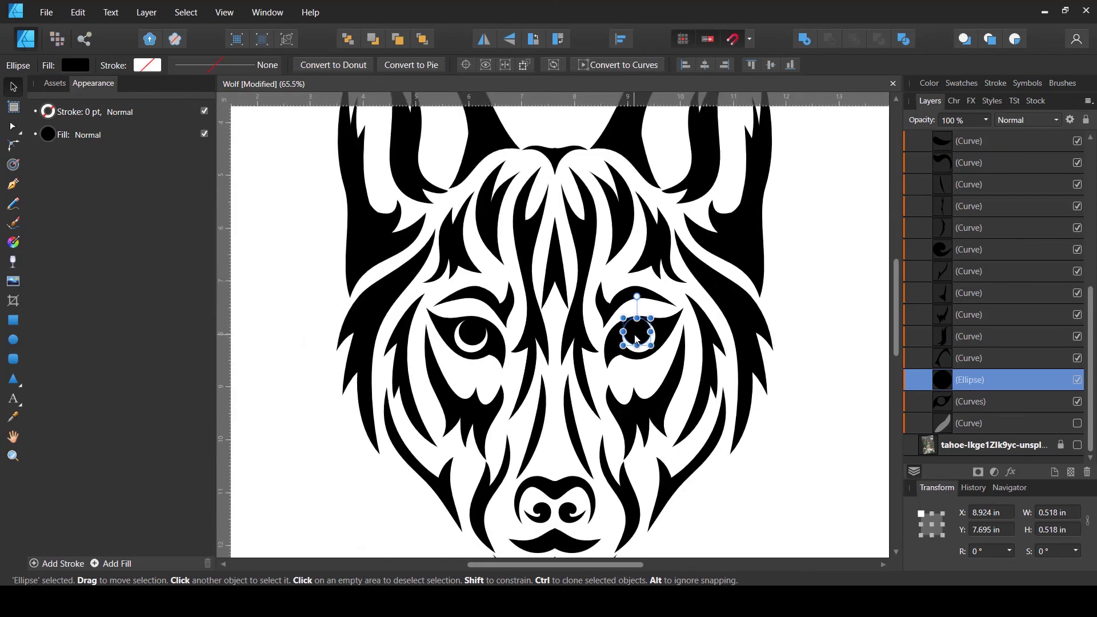
scroll(643, 333, "up", 7)
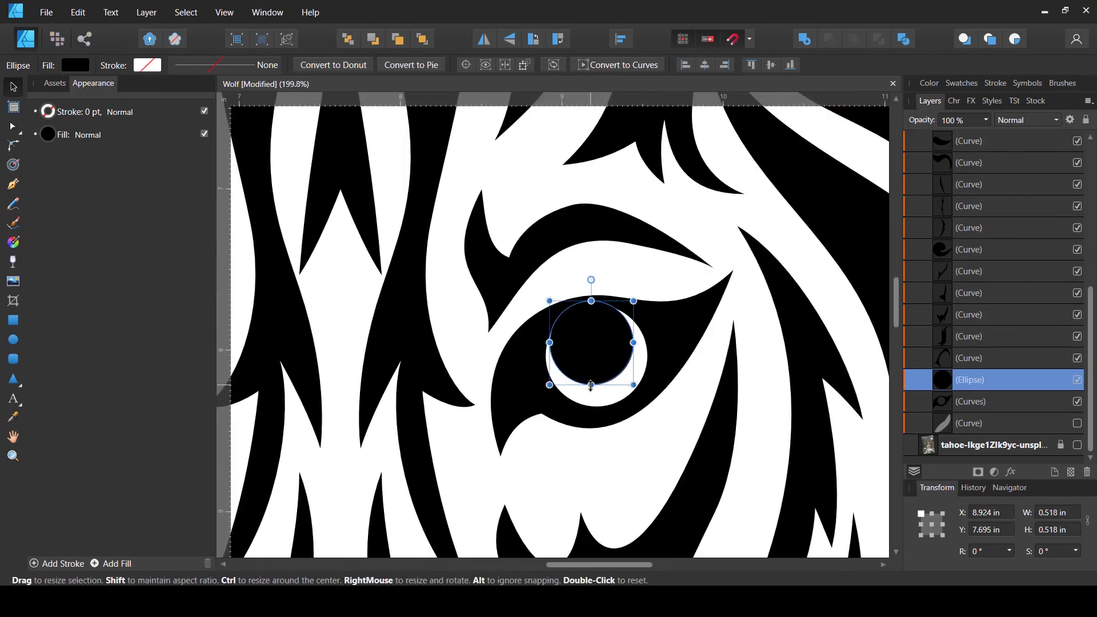
Flatten the pupil ellipse to 0.518 by 0.47 in, rotate it to 15.2° at X 8.859 in, Y 7.768 in, and deselect it
left_click_drag(592, 384, 592, 349)
scroll(592, 348, "down", 10)
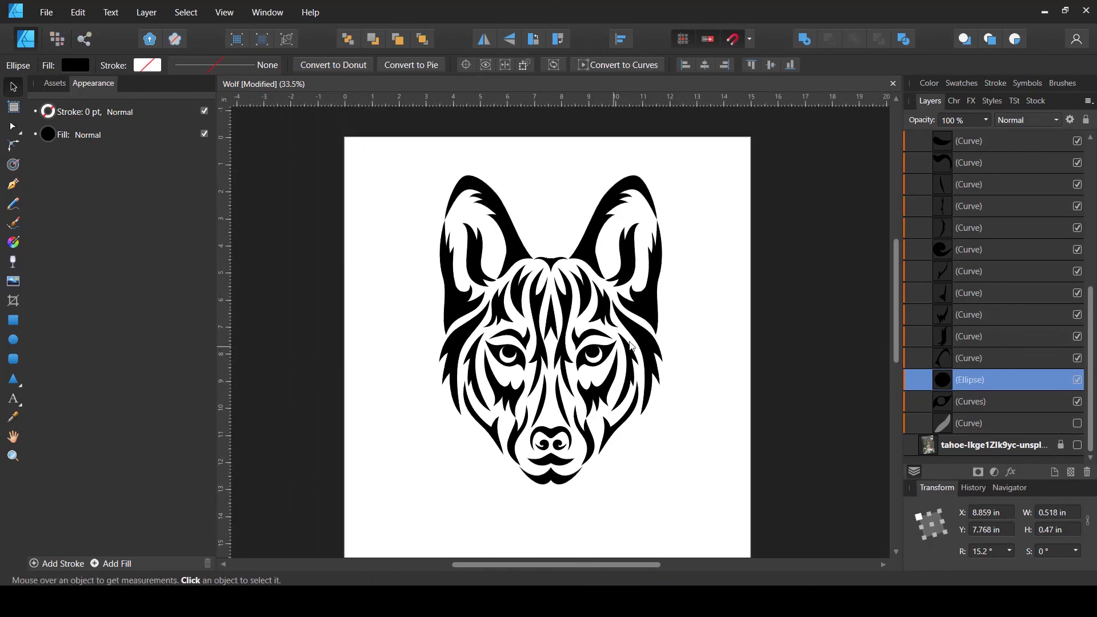
left_click(700, 340)
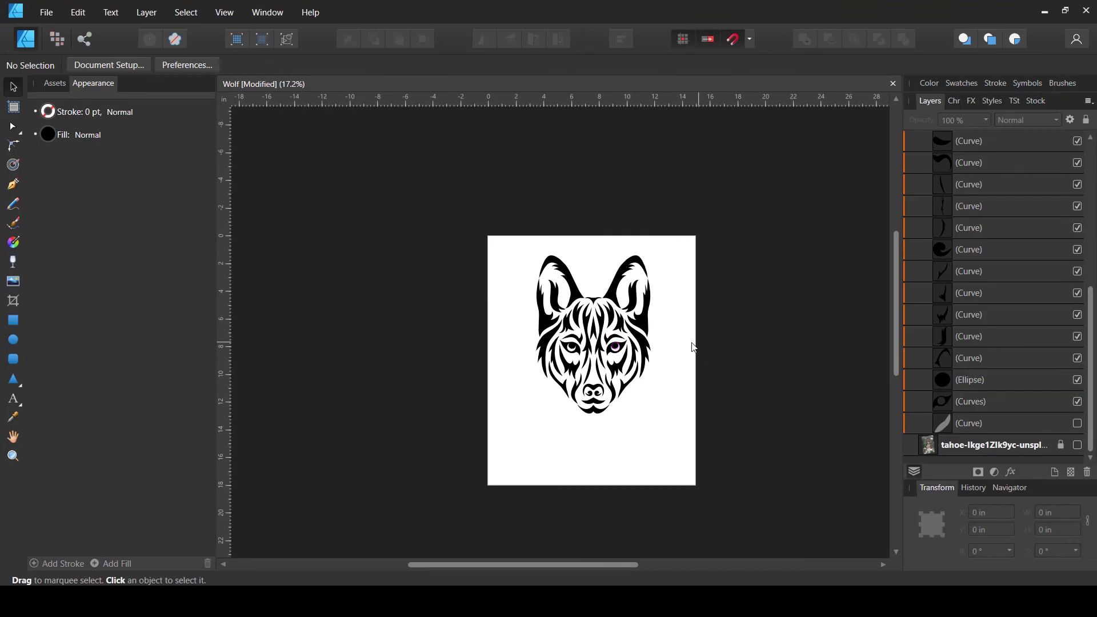
scroll(687, 346, "down", 1)
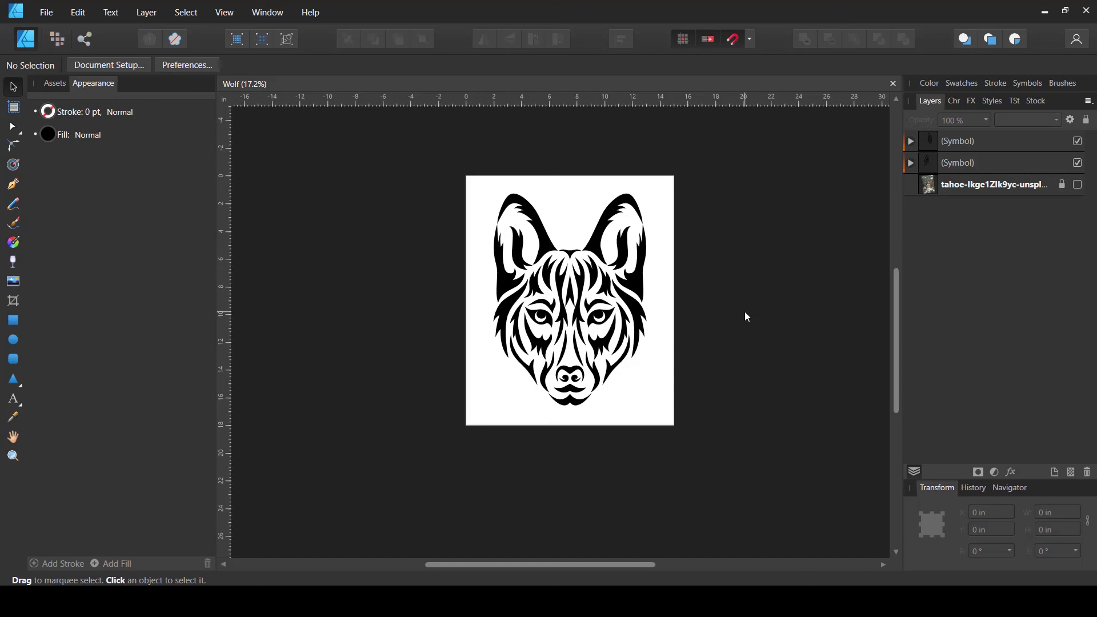
Compare the wolf design with the reference photo by showing the photo and hiding both symbols, then restore the original layer visibility
left_click(1078, 184)
left_click(1078, 163)
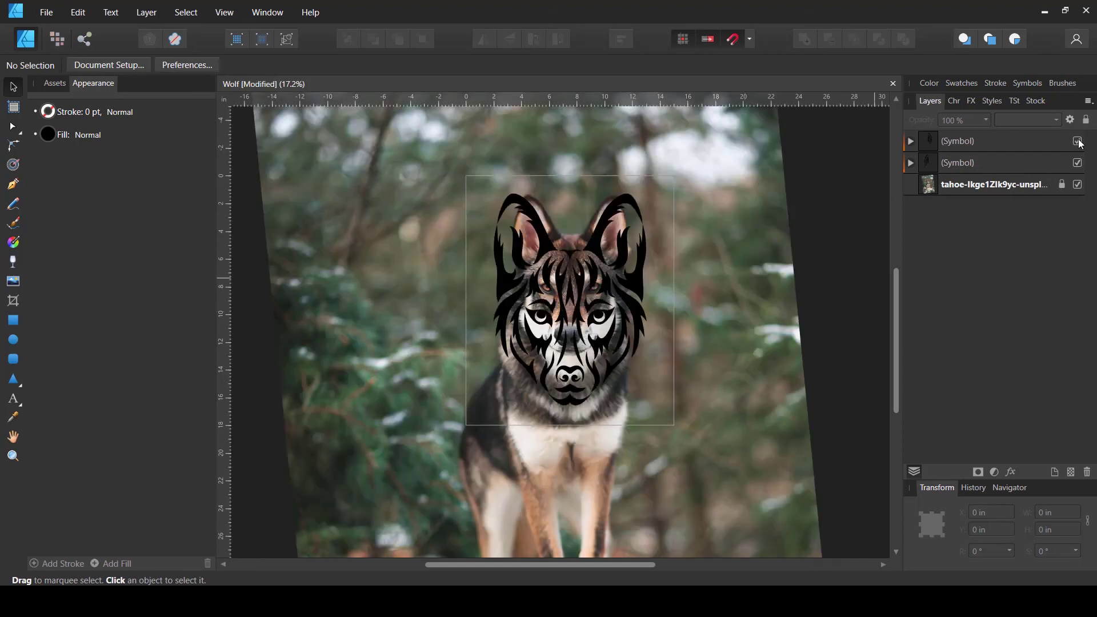
left_click(1079, 143)
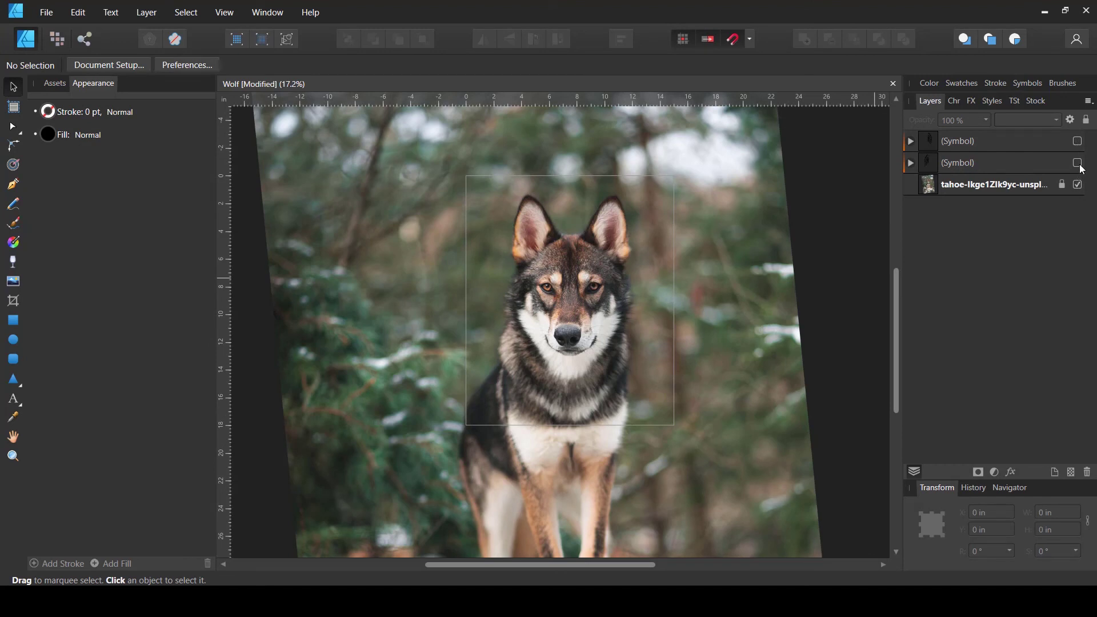
left_click(1078, 163)
left_click(1077, 141)
left_click(1078, 185)
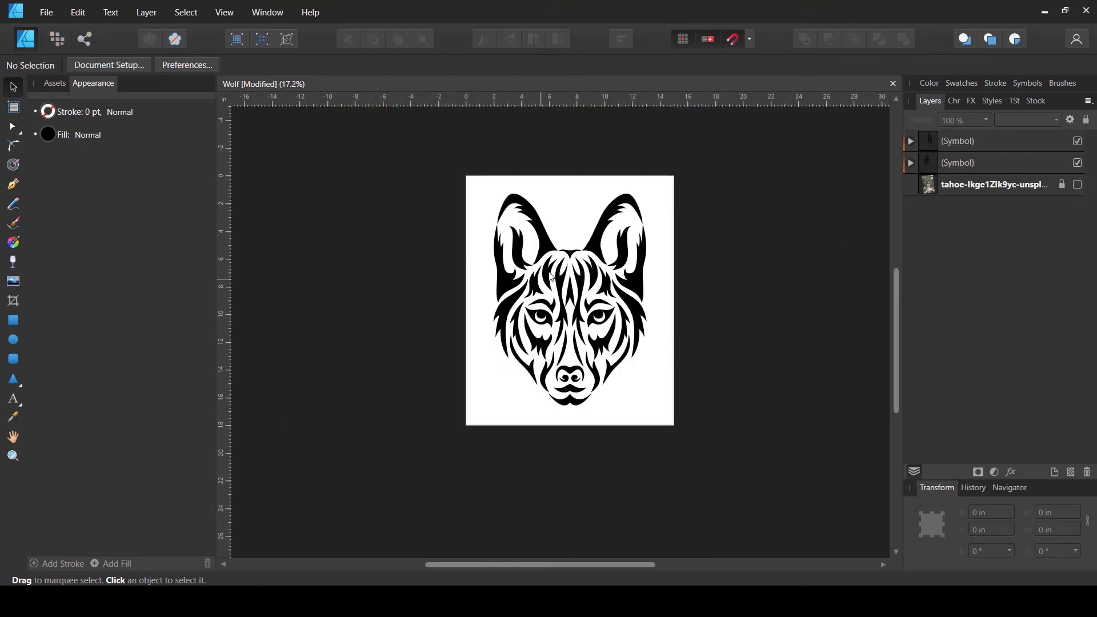